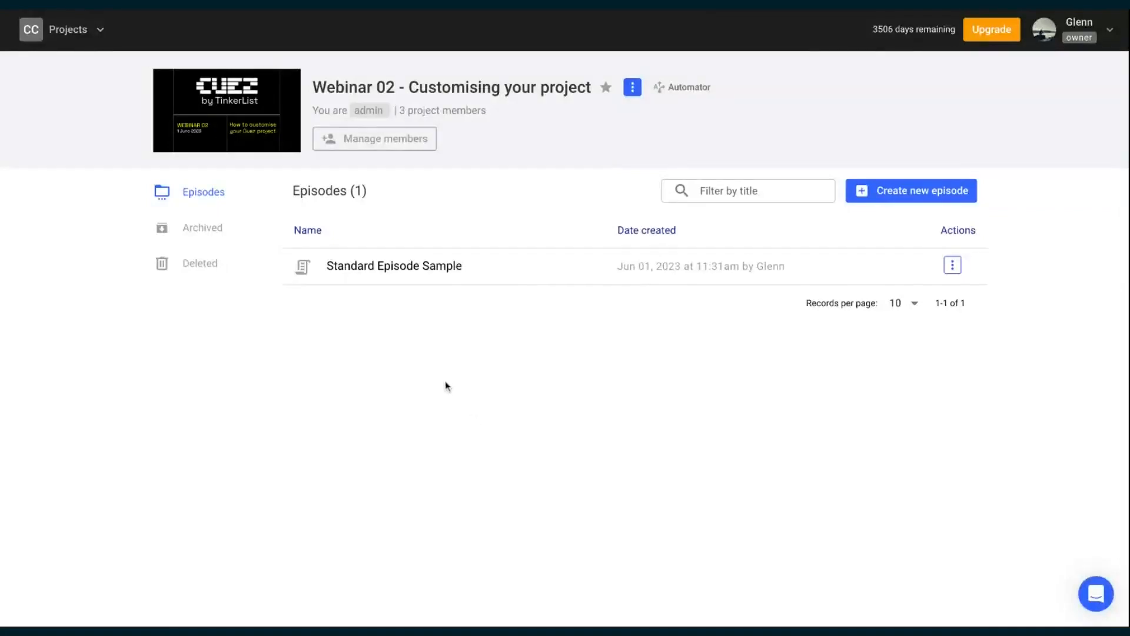
# Step: Open the Standard Episode Sample episode and review the headings and block types that can be added under the Countdown item
pyautogui.click(394, 277)
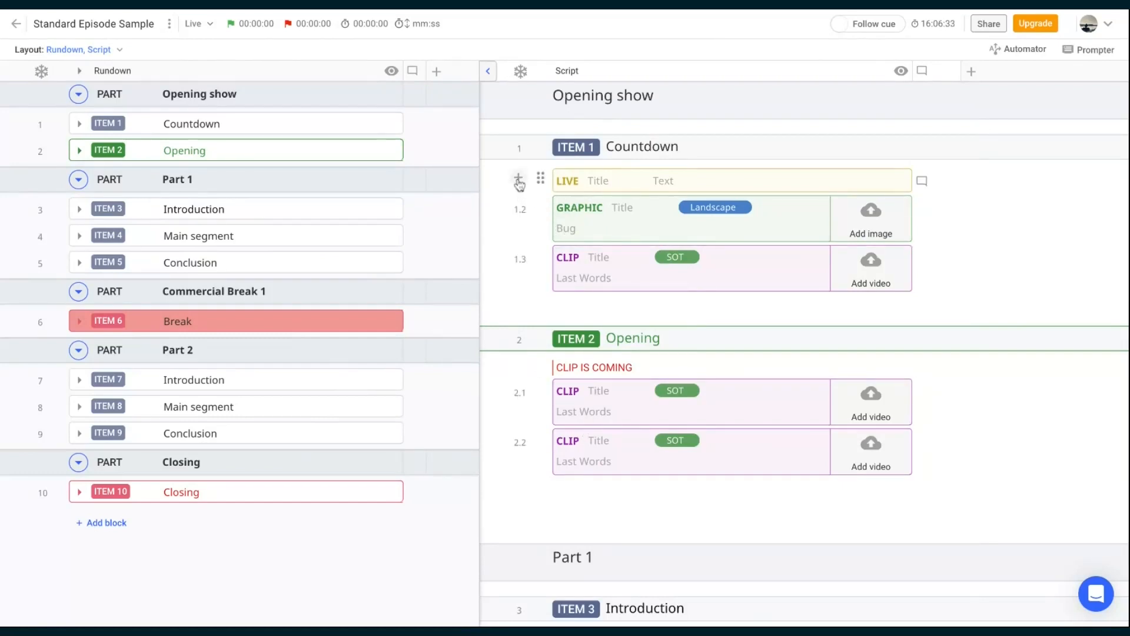
pyautogui.click(518, 180)
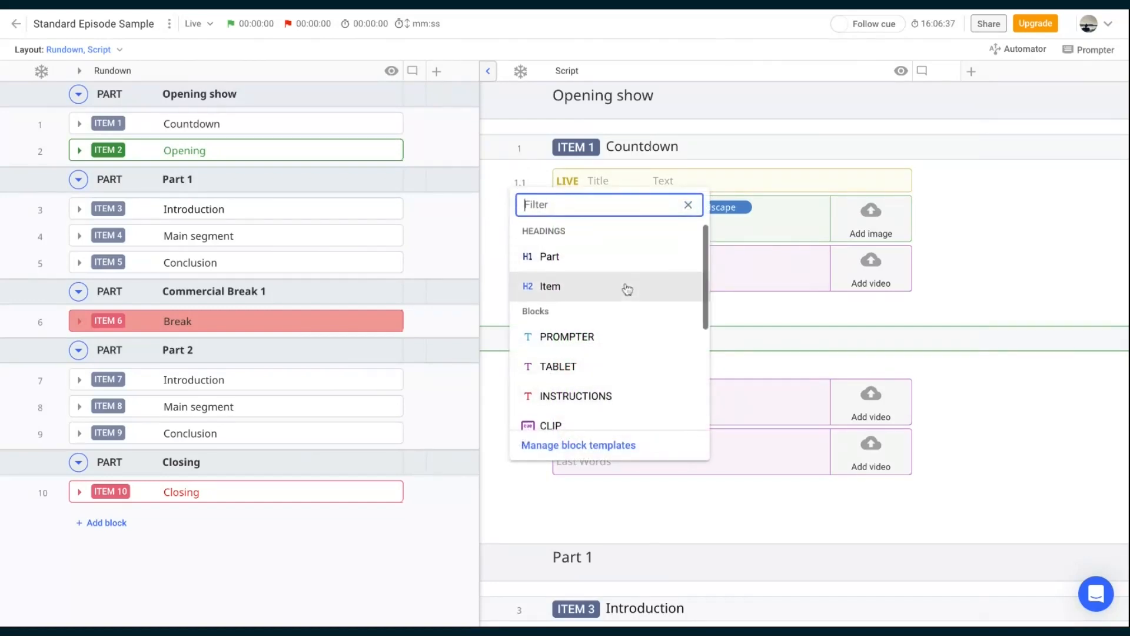
pyautogui.scroll(-1, 627, 289)
pyautogui.scroll(-2, 628, 289)
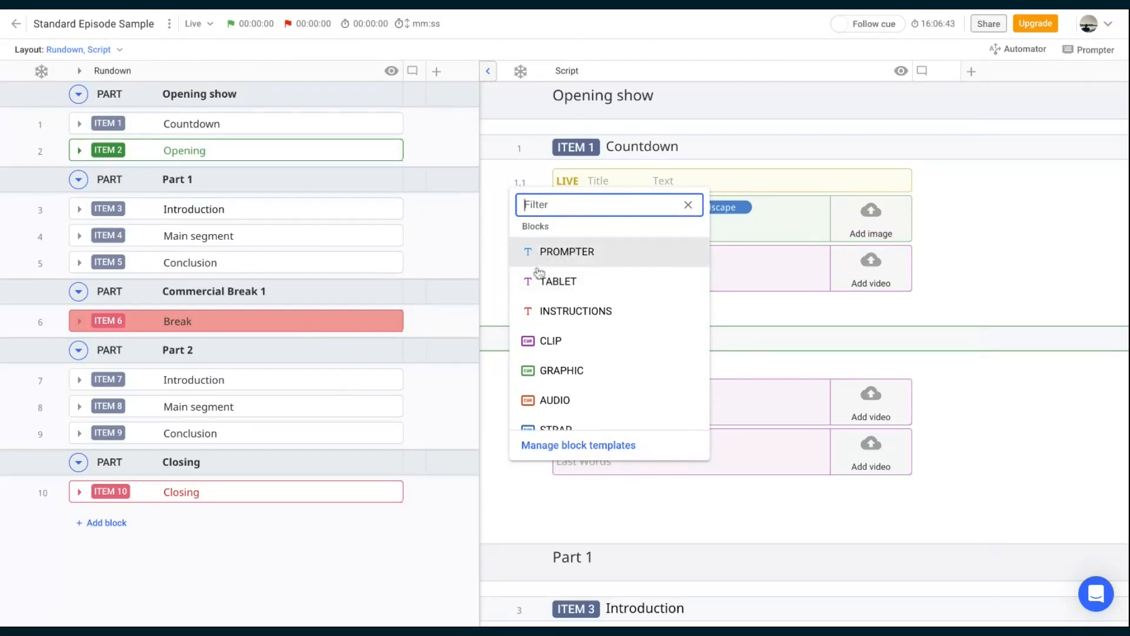
pyautogui.scroll(-1, 535, 317)
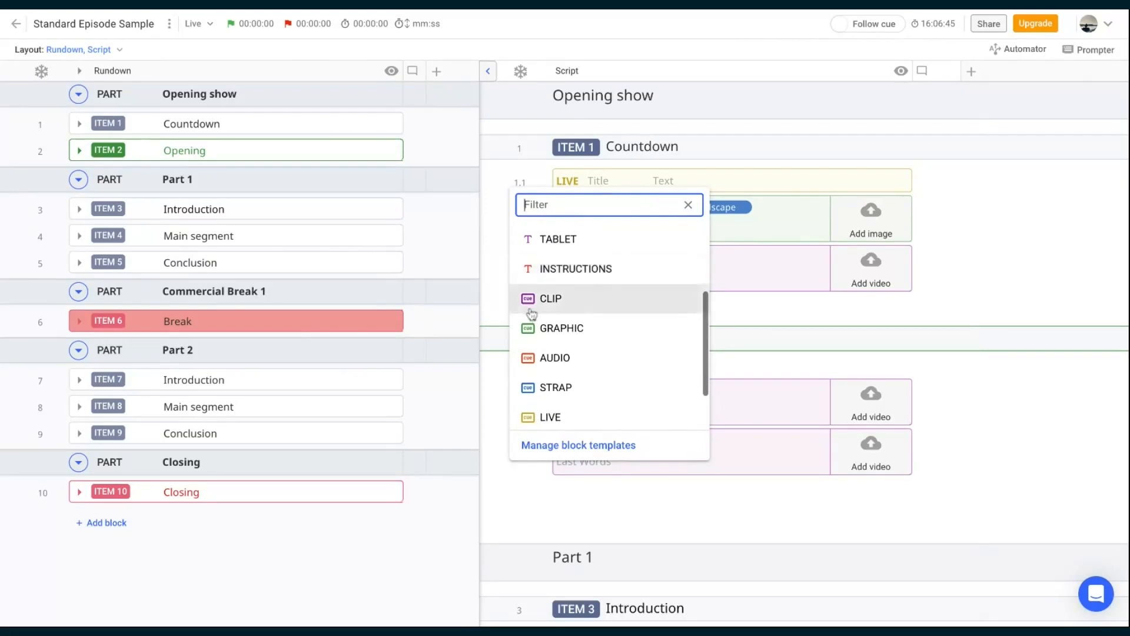
pyautogui.scroll(3, 558, 384)
pyautogui.scroll(-1, 565, 368)
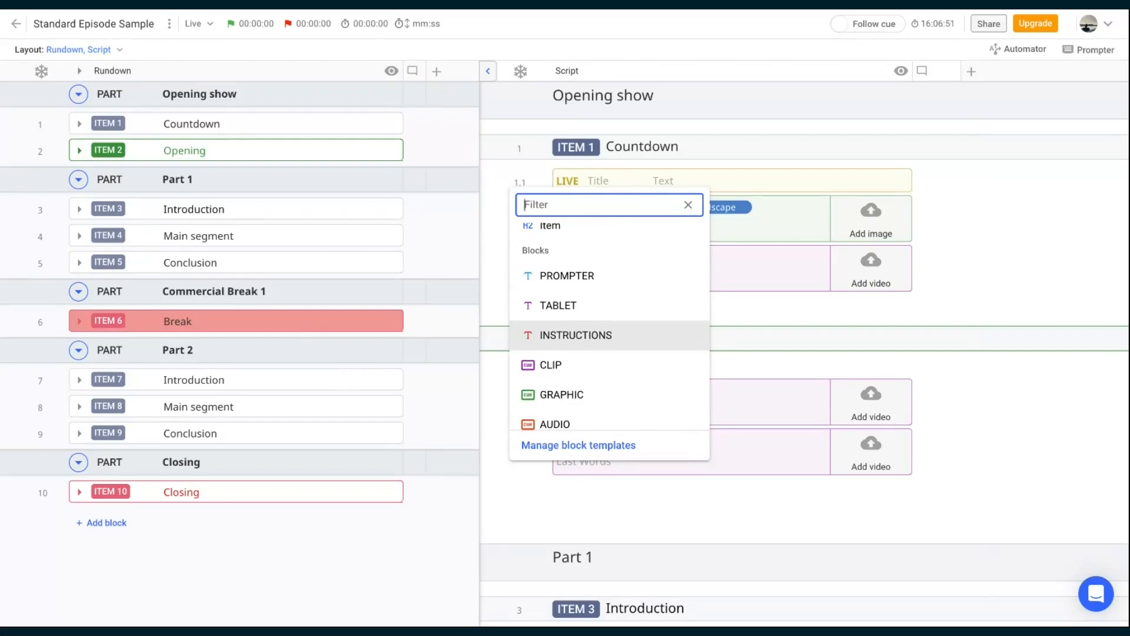
pyautogui.click(786, 479)
# Step: Examine the text and cue block types available for insertion after the first block of Part 1's Introduction item
pyautogui.scroll(-5, 785, 480)
pyautogui.scroll(-2, 782, 482)
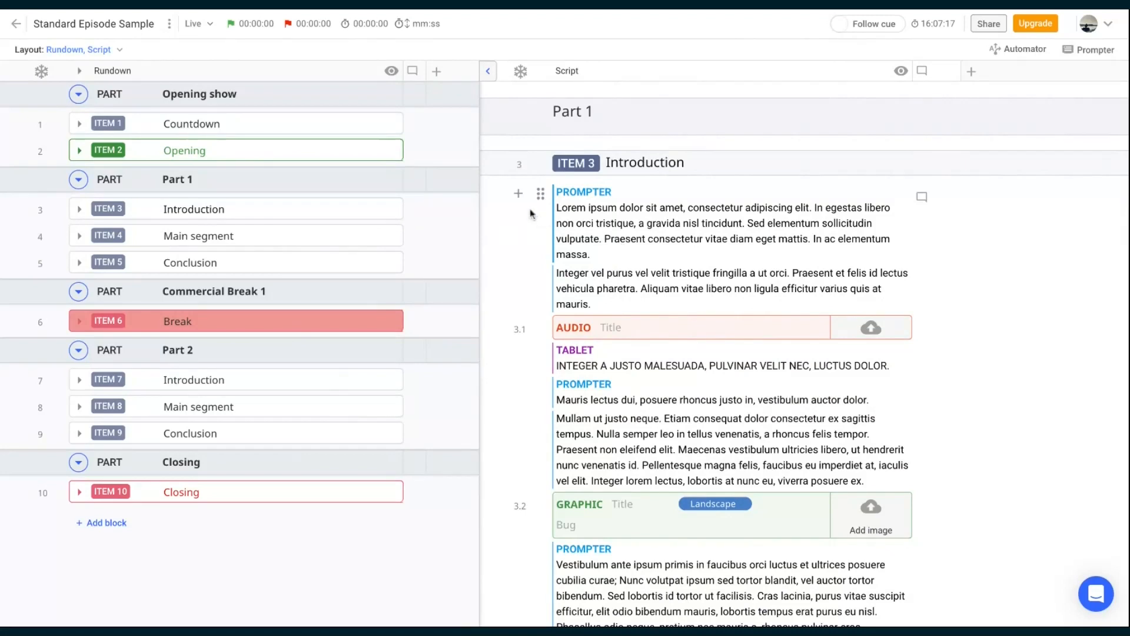
pyautogui.click(517, 193)
pyautogui.scroll(-2, 585, 386)
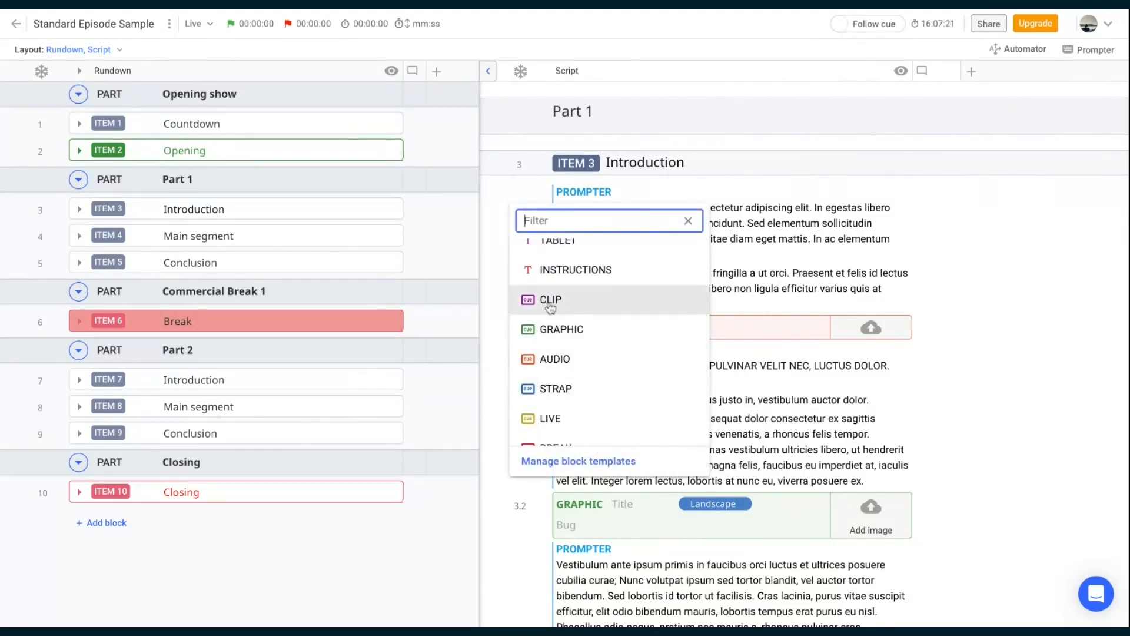
pyautogui.scroll(-1, 559, 309)
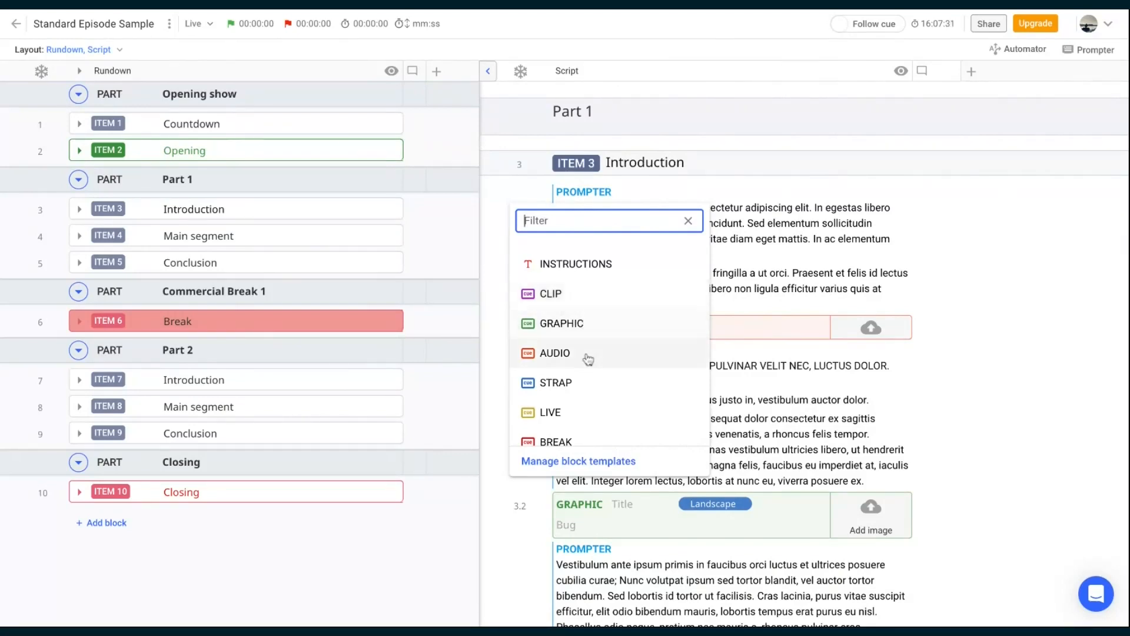
pyautogui.scroll(-2, 585, 354)
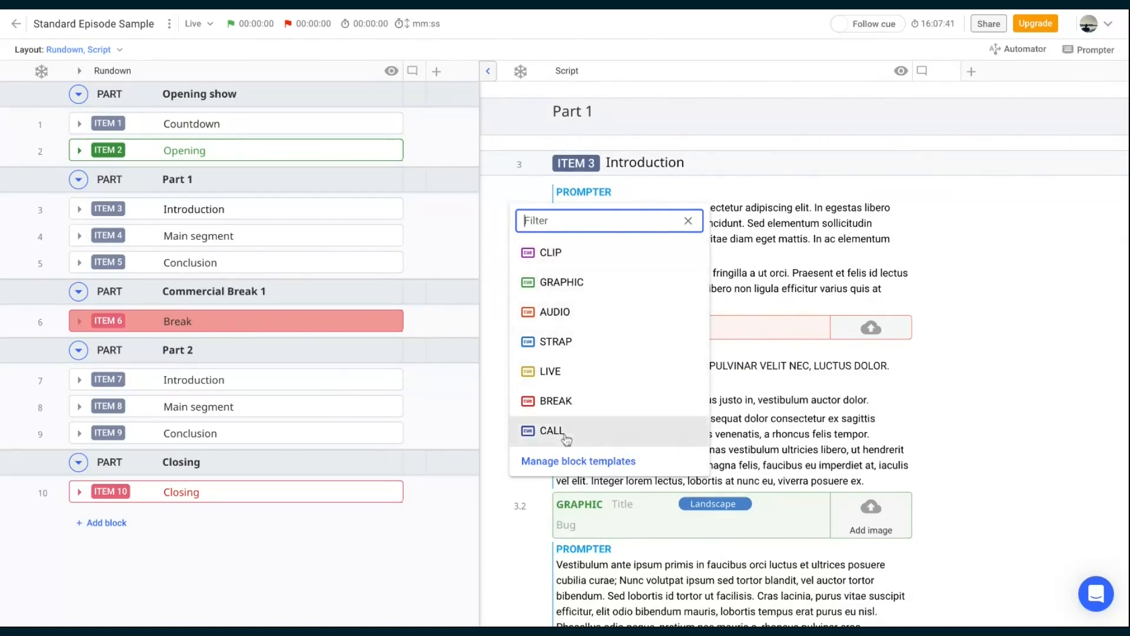
pyautogui.click(197, 573)
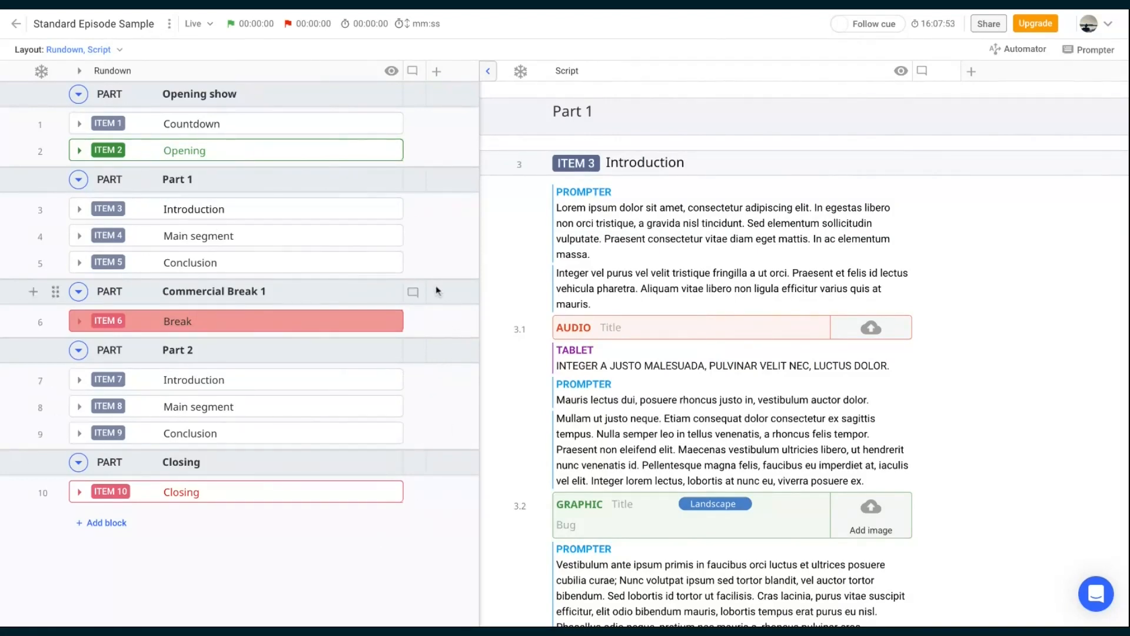
# Step: Try to move the INSTRUCTIONS block template to the first place among the text blocks in the block template manager
pyautogui.click(169, 24)
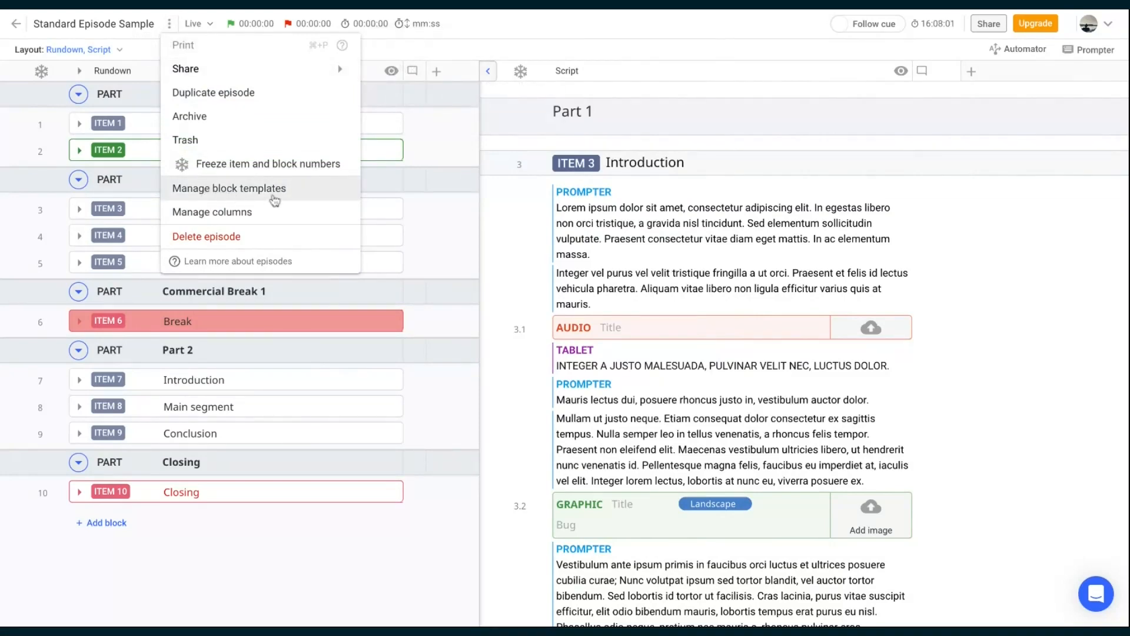
pyautogui.click(292, 189)
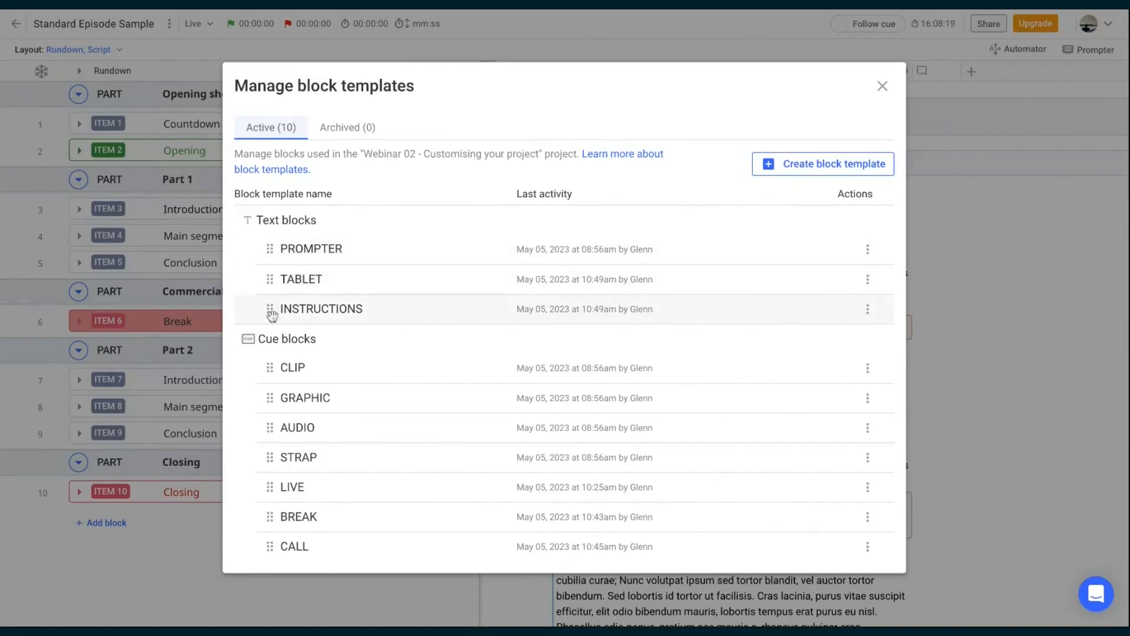
pyautogui.moveTo(269, 310); pyautogui.dragTo(264, 247)
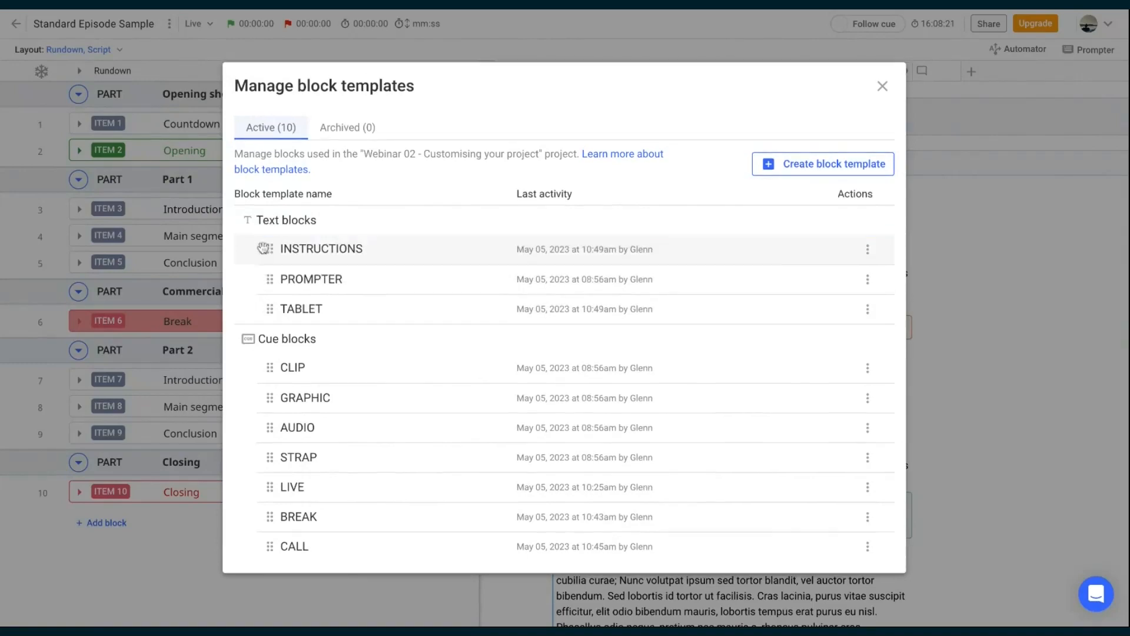
pyautogui.click(882, 86)
# Step: Check the order of the text blocks offered for insertion in Part 1's Introduction item
pyautogui.click(518, 193)
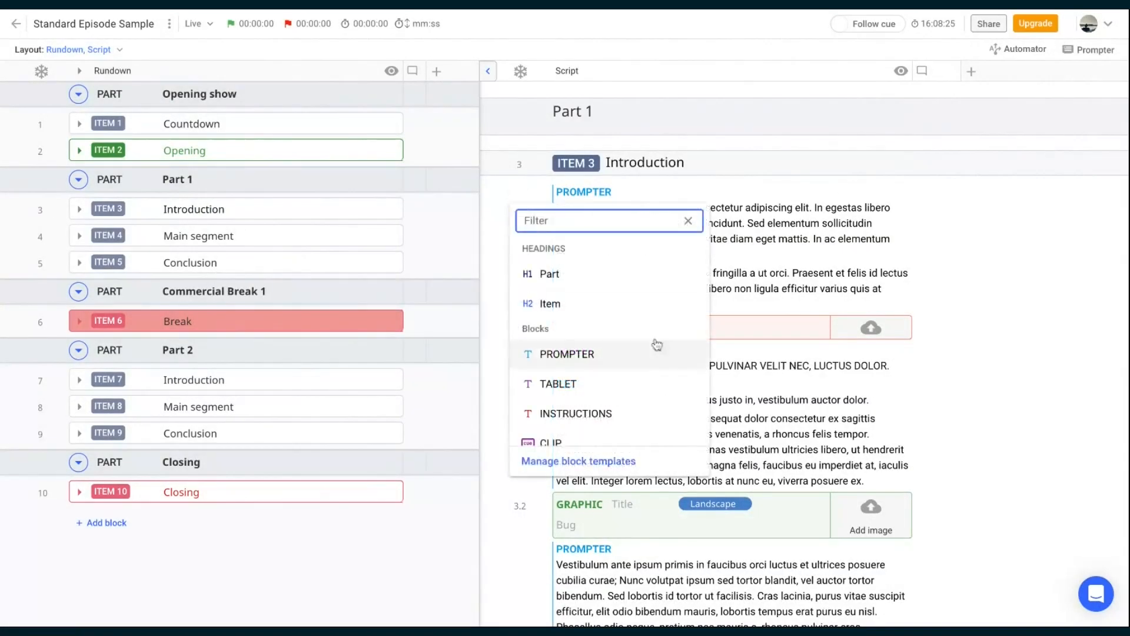
pyautogui.scroll(-1, 589, 353)
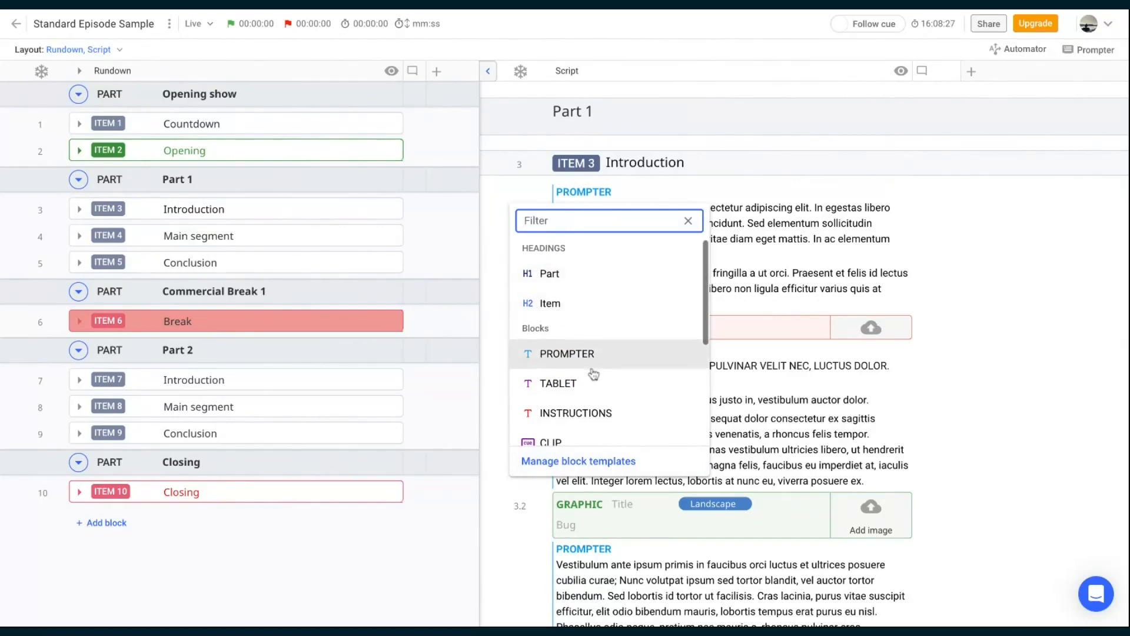
pyautogui.click(560, 35)
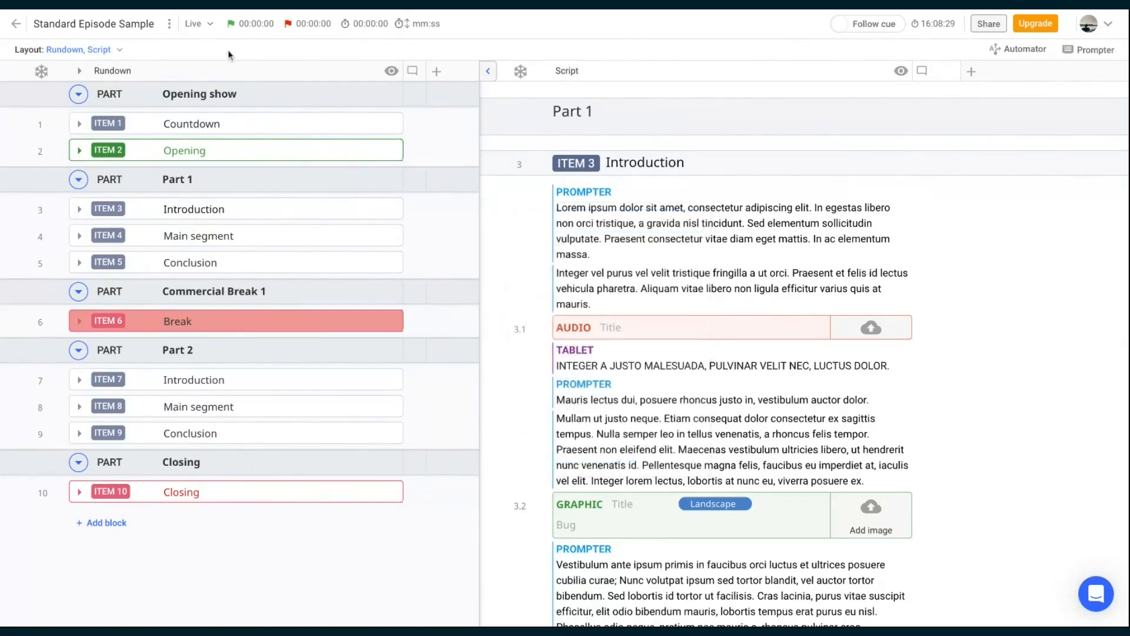
# Step: Rename the PROMPTER text block template to PRESENTER, viewing its block color options, and close the block template manager
pyautogui.click(168, 26)
pyautogui.click(222, 187)
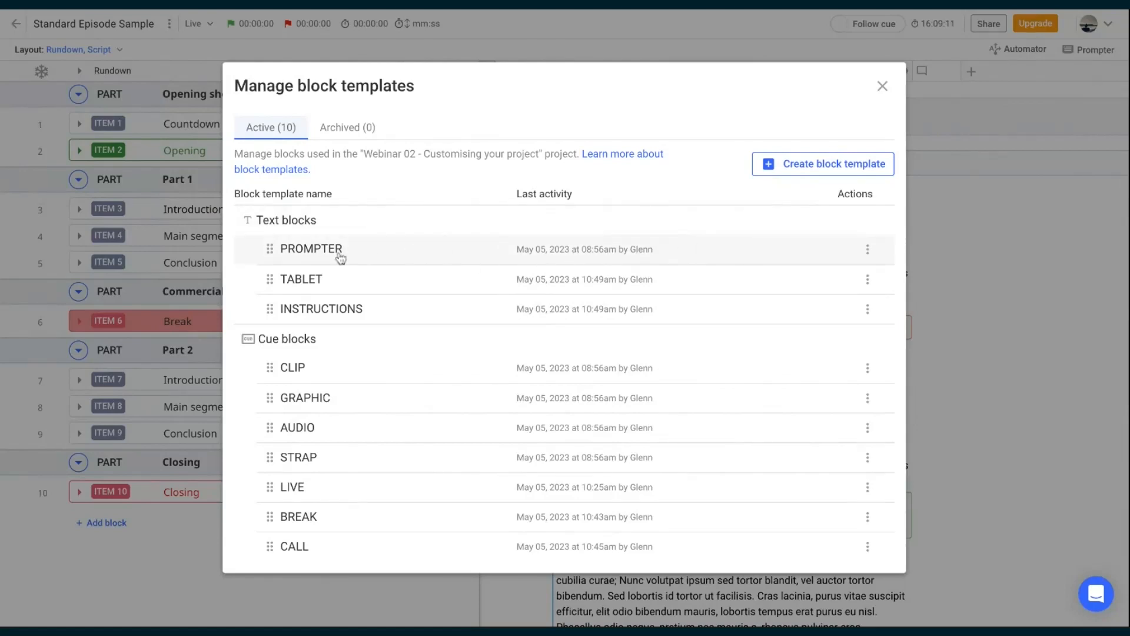
pyautogui.click(869, 252)
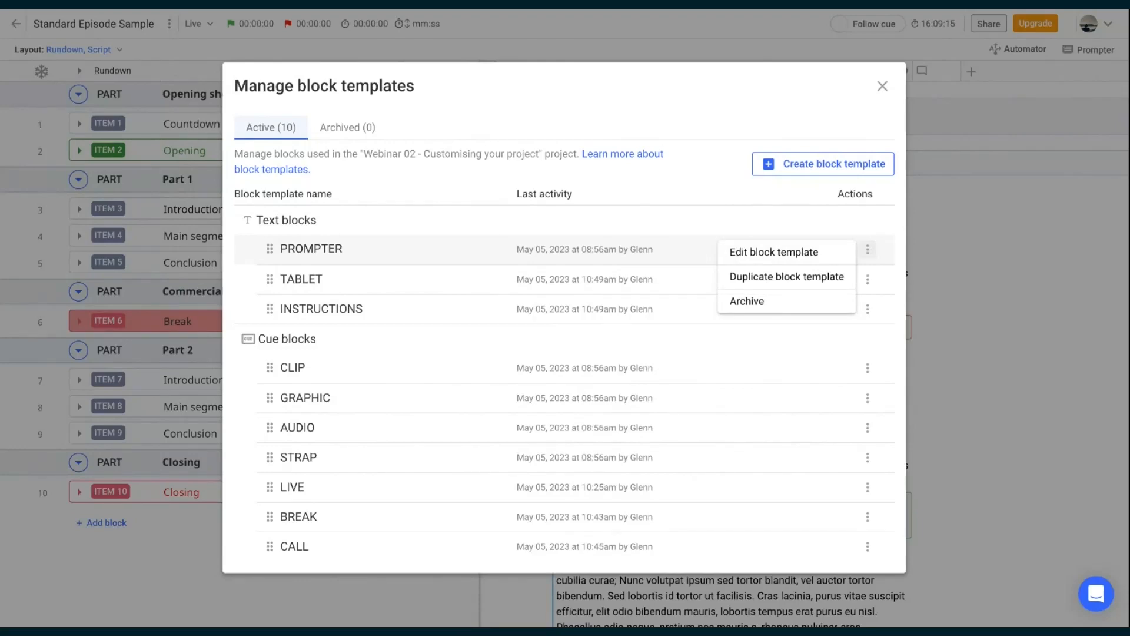
pyautogui.click(789, 257)
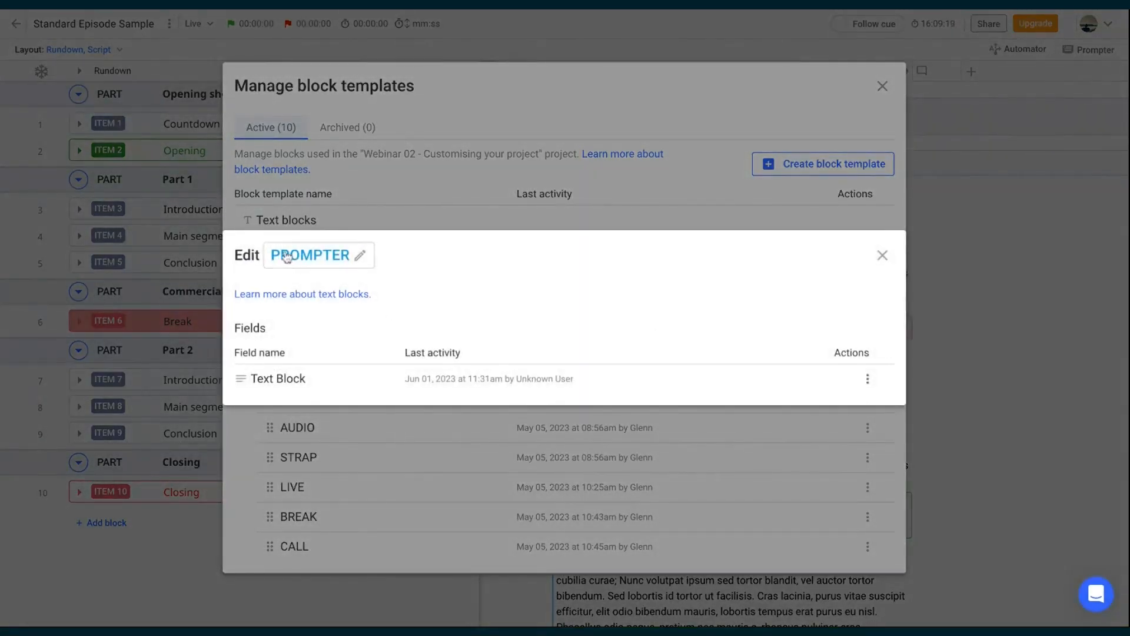
pyautogui.click(313, 259)
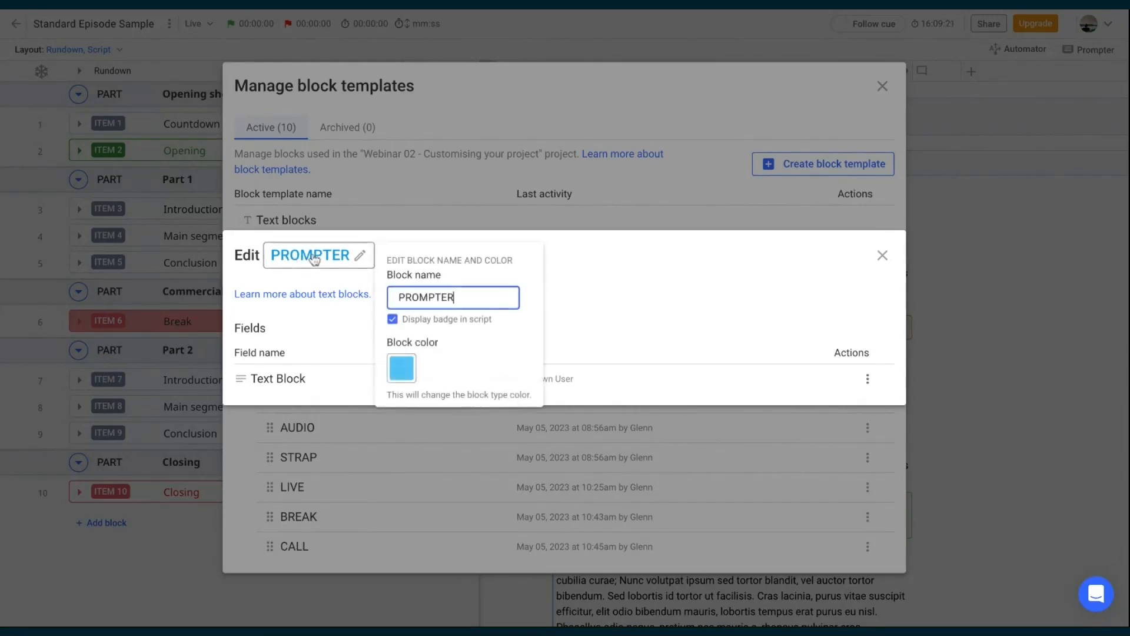
pyautogui.keyDown('shift'); pyautogui.click(414, 298); pyautogui.keyUp('shift')
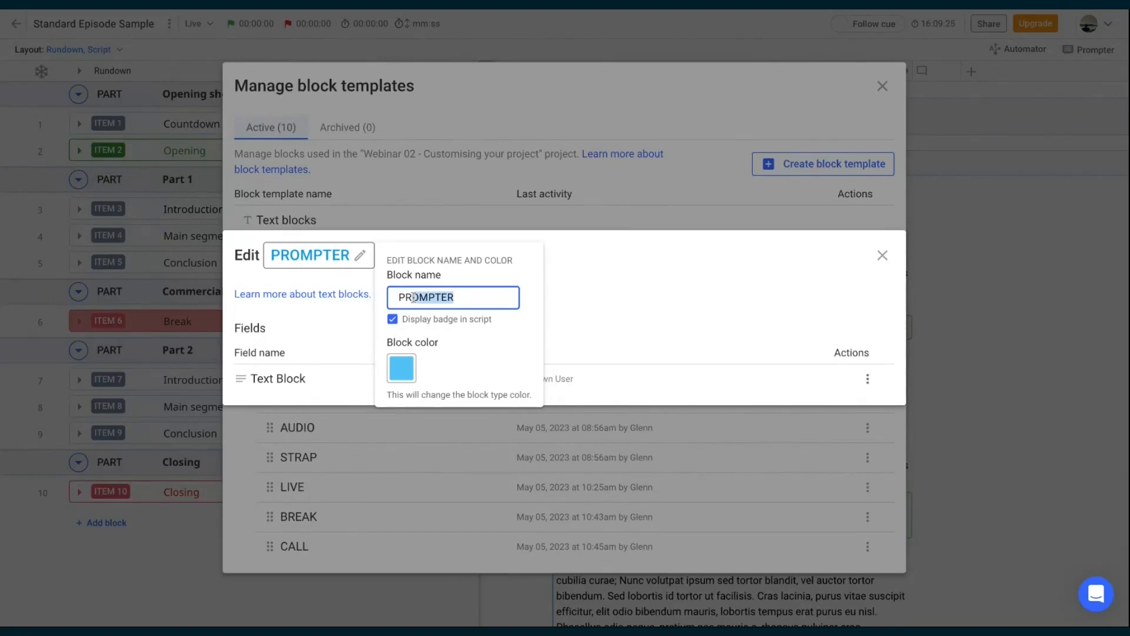
pyautogui.write('ESENTER')
pyautogui.click(406, 371)
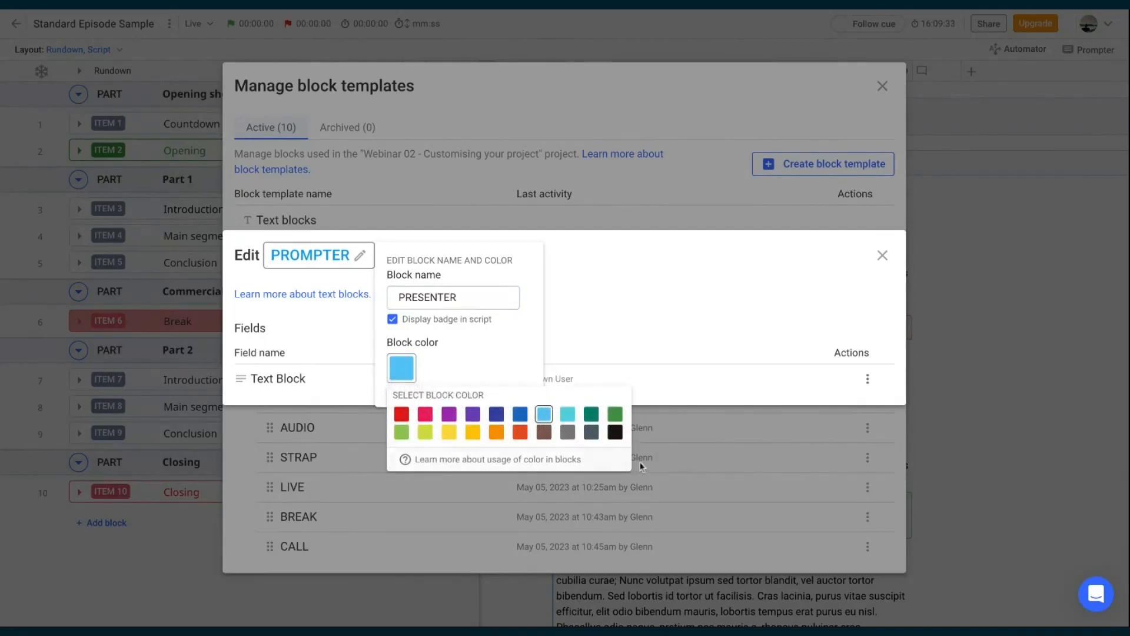
pyautogui.click(483, 368)
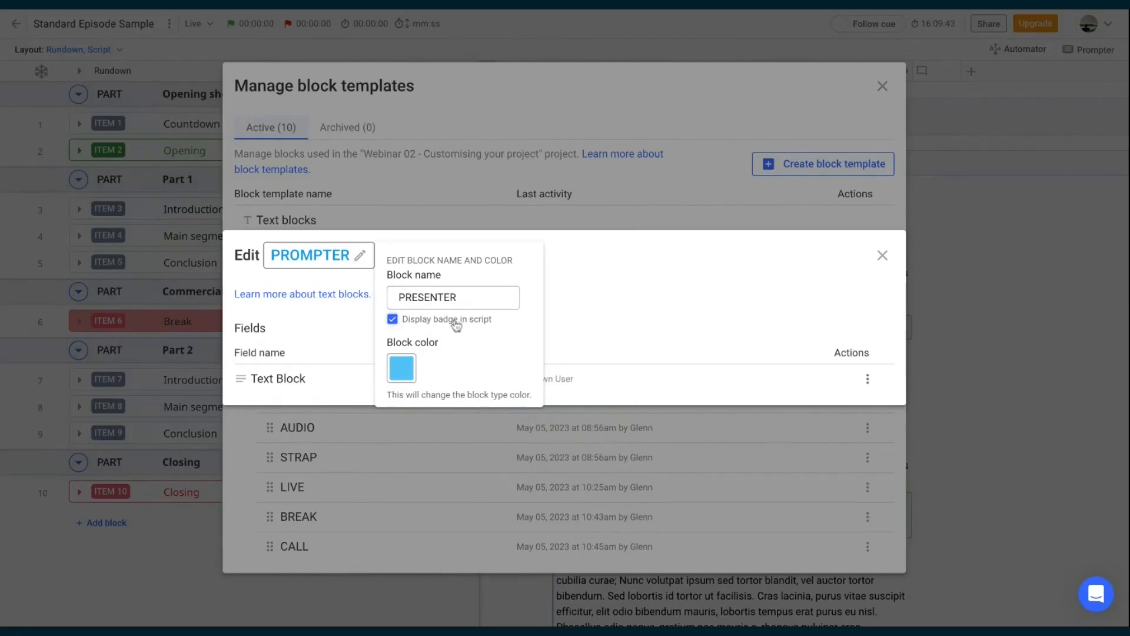
pyautogui.click(641, 293)
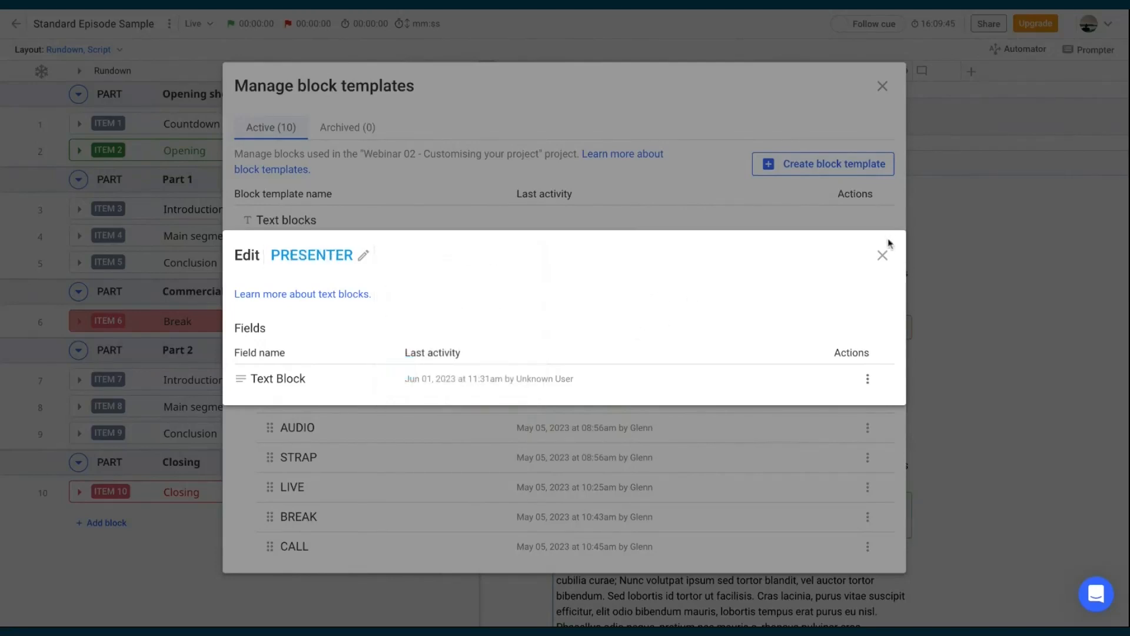
pyautogui.click(882, 255)
pyautogui.click(882, 86)
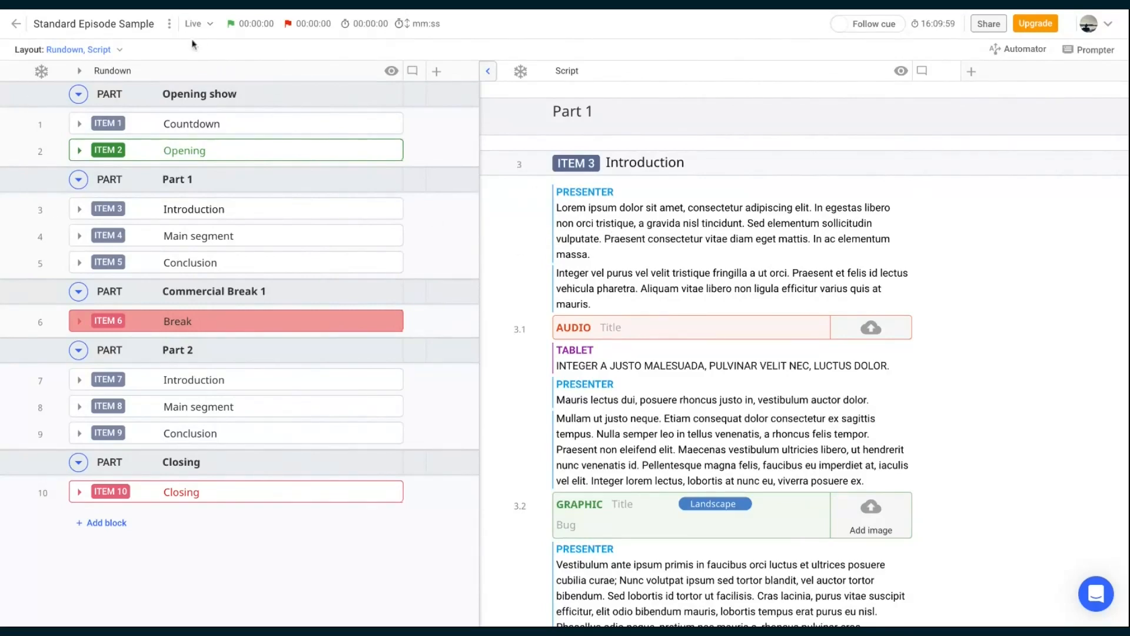
# Step: Turn off "Display badge in script" for the PRESENTER block template
pyautogui.click(169, 26)
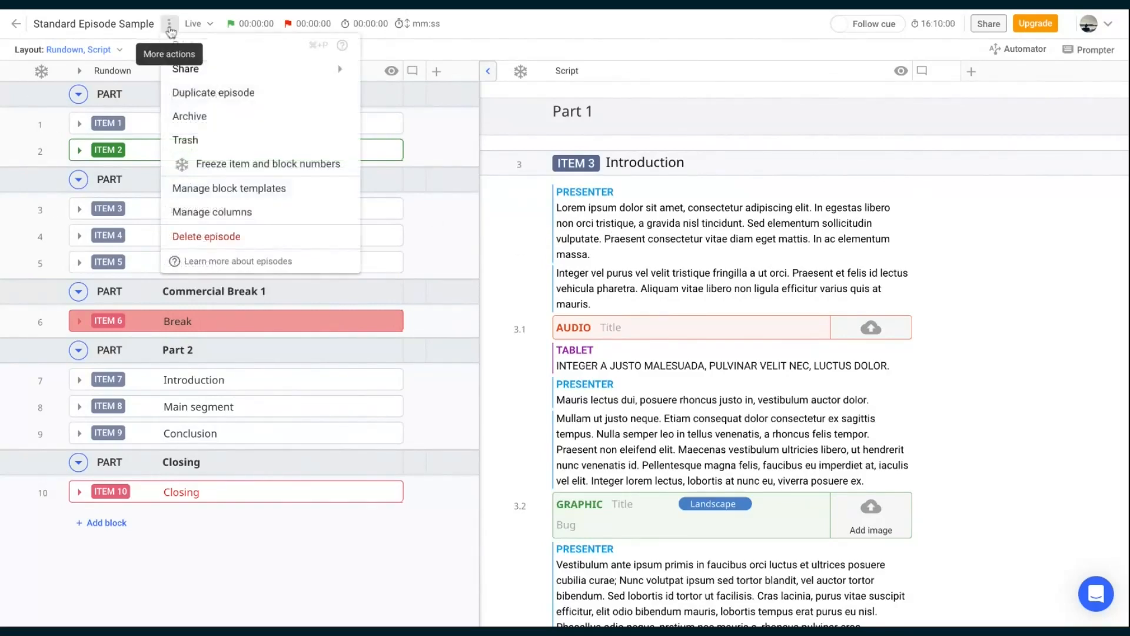
pyautogui.click(222, 187)
pyautogui.click(866, 250)
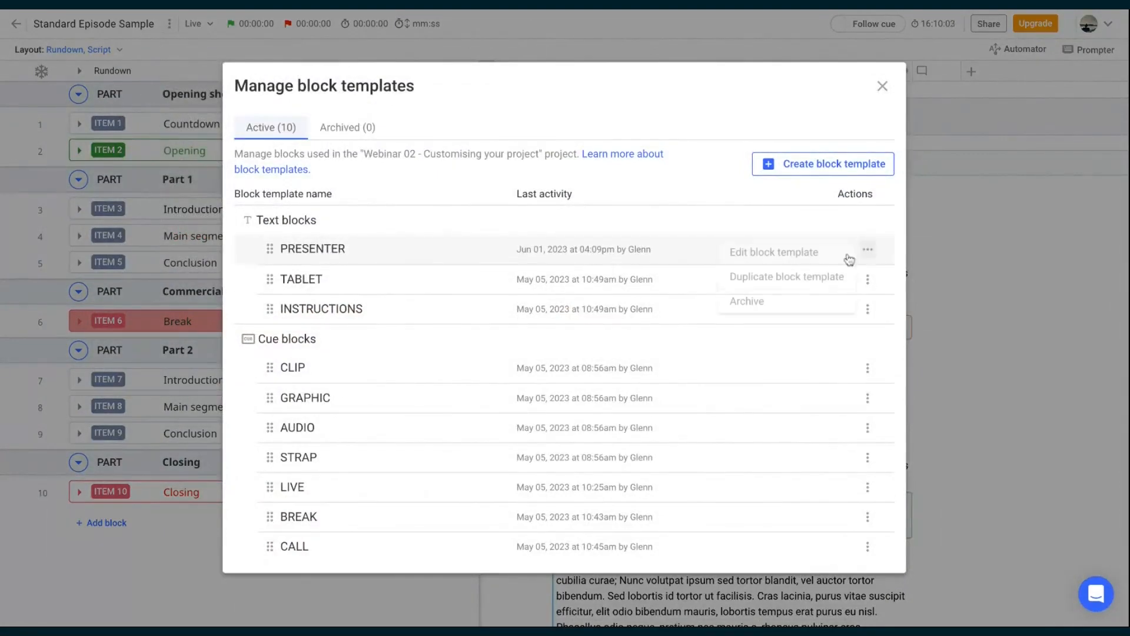
pyautogui.click(788, 255)
pyautogui.click(335, 259)
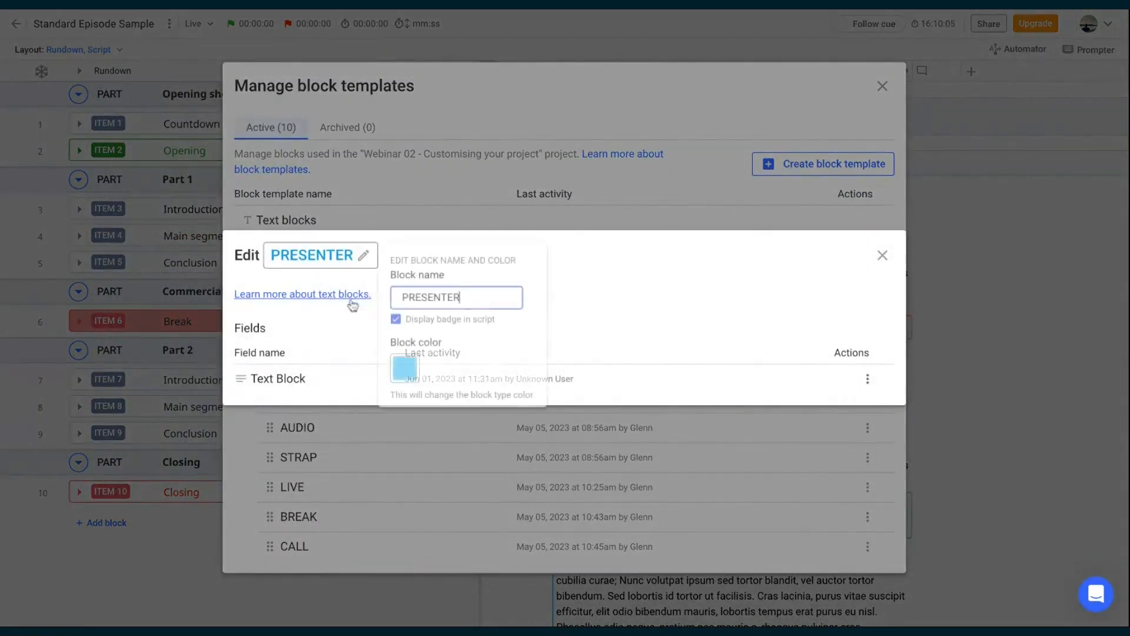
pyautogui.click(396, 319)
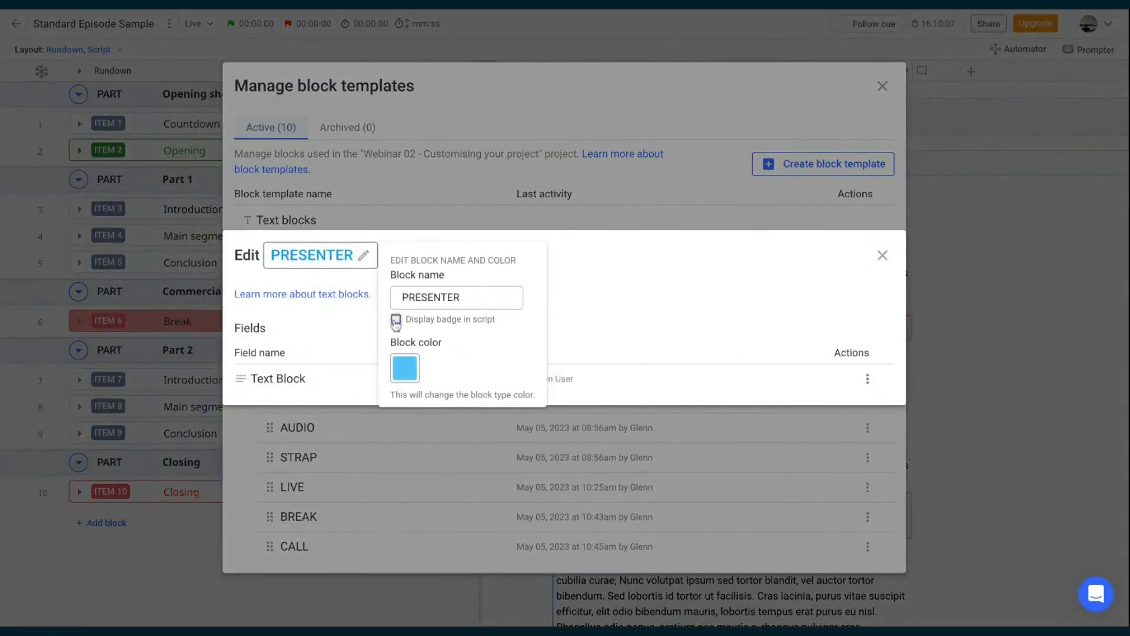
pyautogui.click(676, 288)
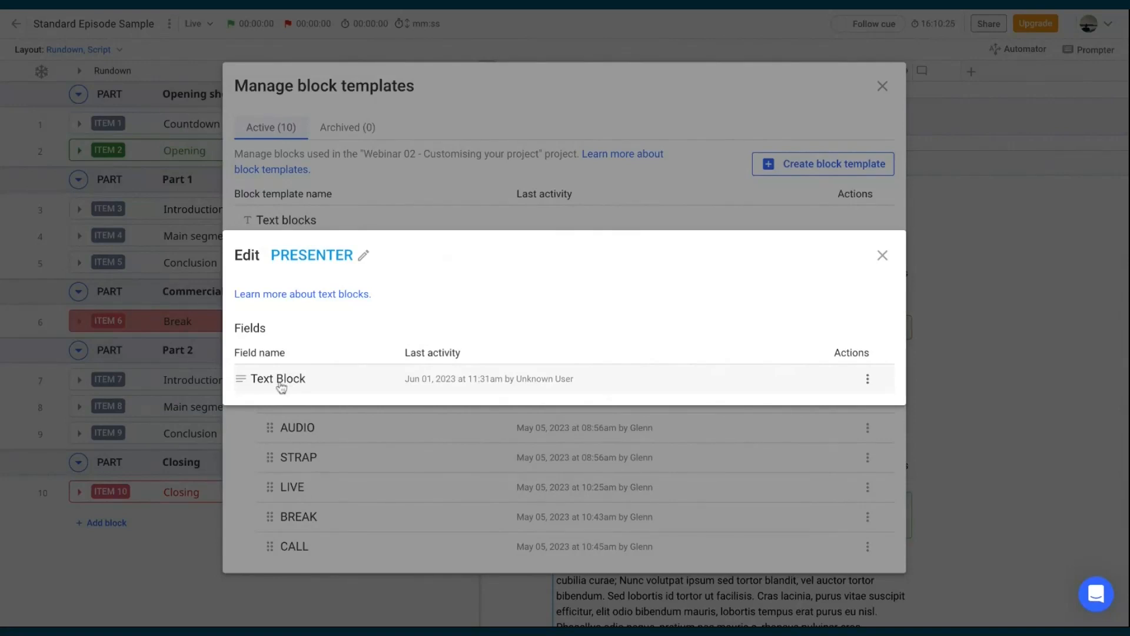
# Step: Examine the default field style options of the PRESENTER template's Text Block field, including letter case and text color
pyautogui.click(867, 380)
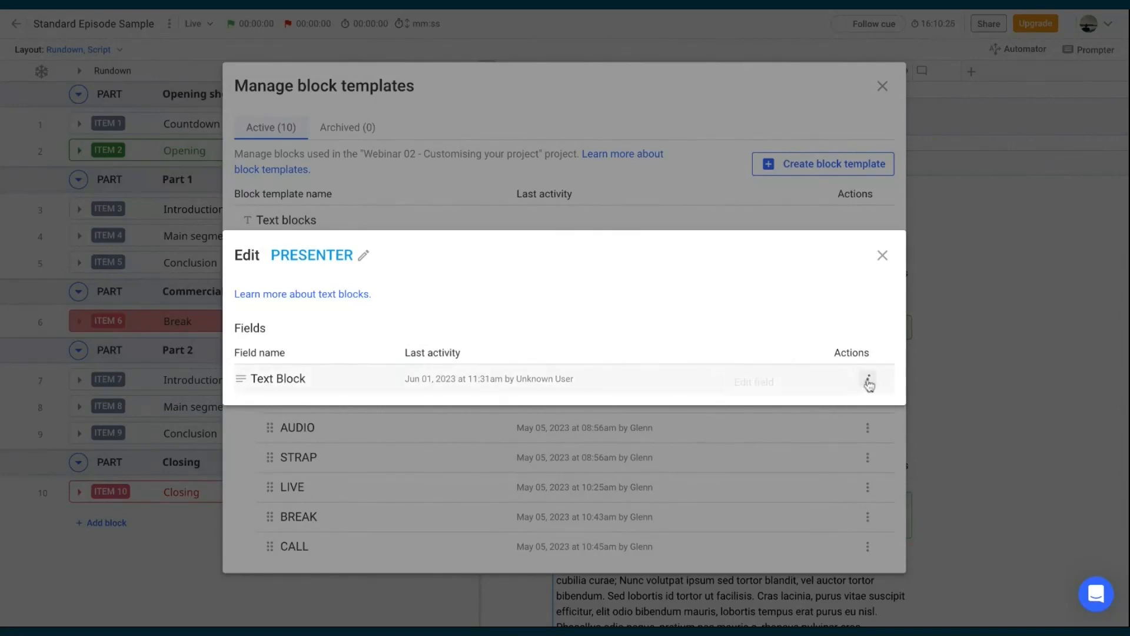
pyautogui.click(833, 383)
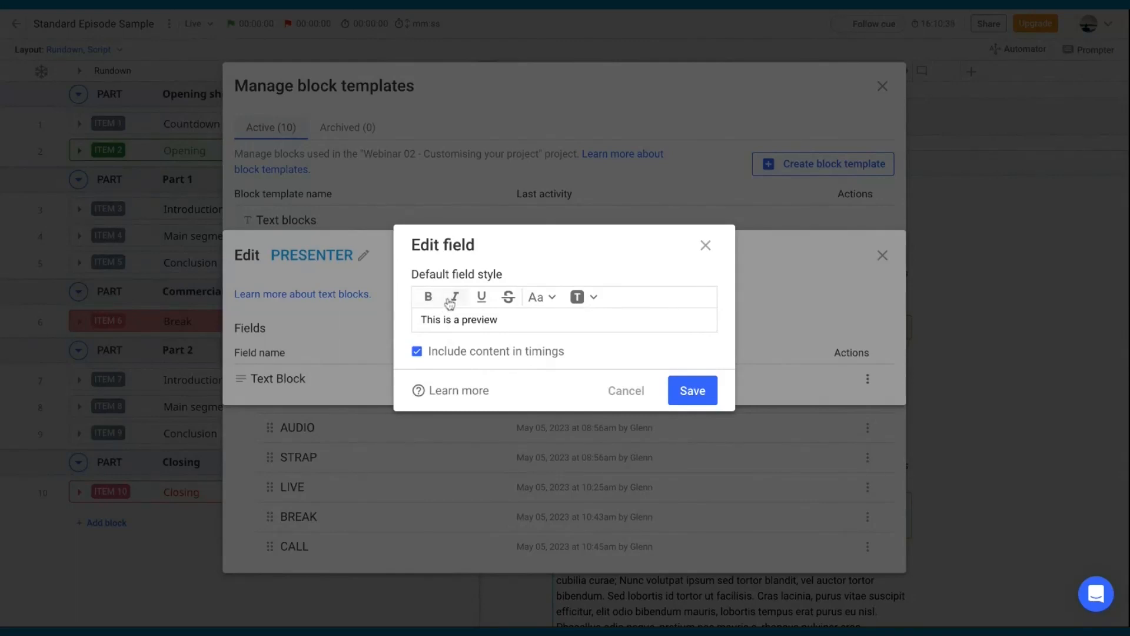
pyautogui.click(551, 298)
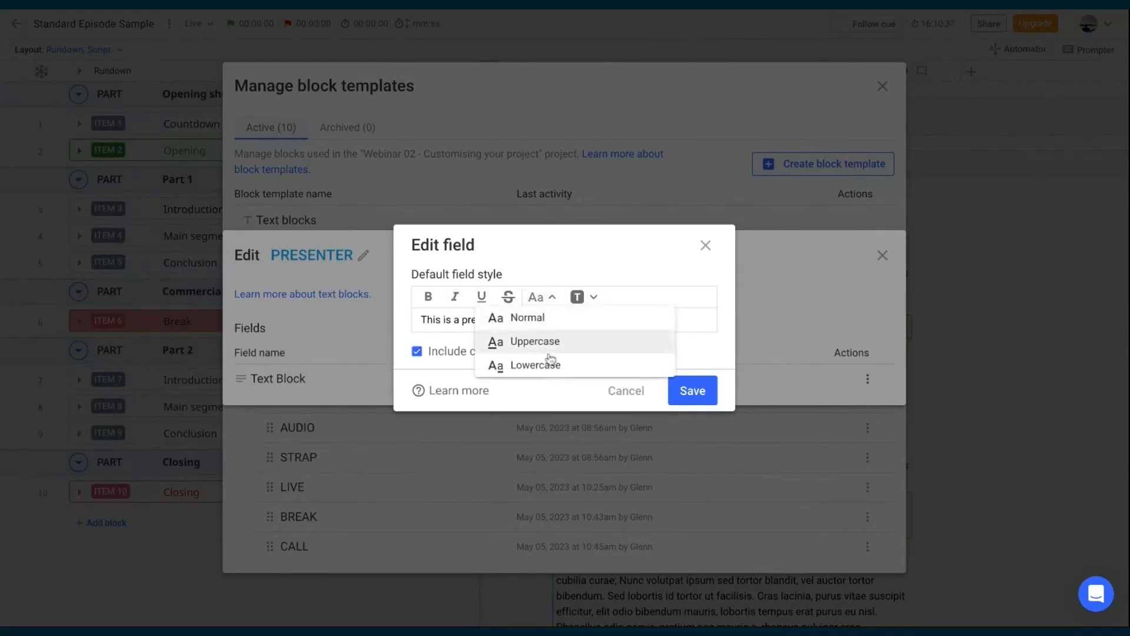
pyautogui.click(592, 297)
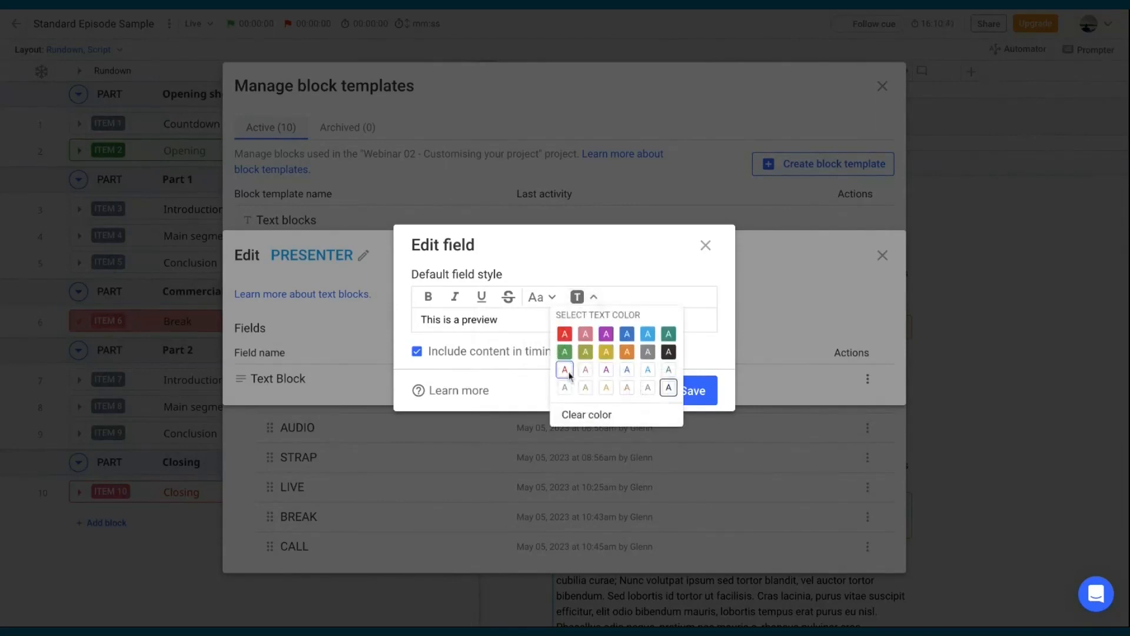
pyautogui.click(528, 379)
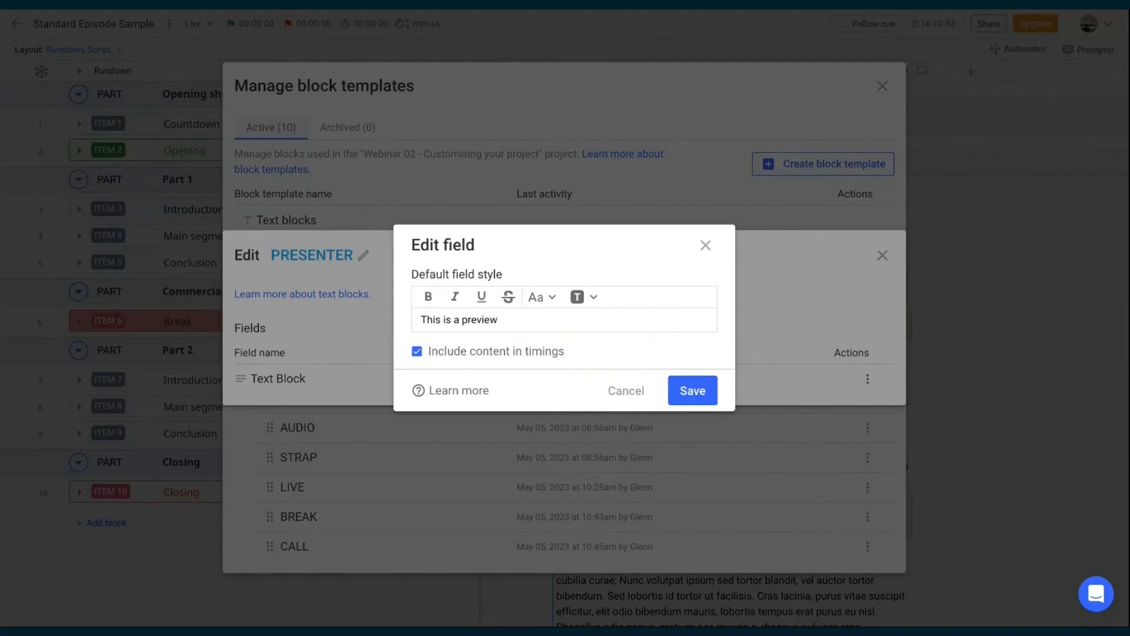
# Step: Review the text color choices for the PRESENTER template's Text Block field and close the block template manager without saving
pyautogui.click(590, 300)
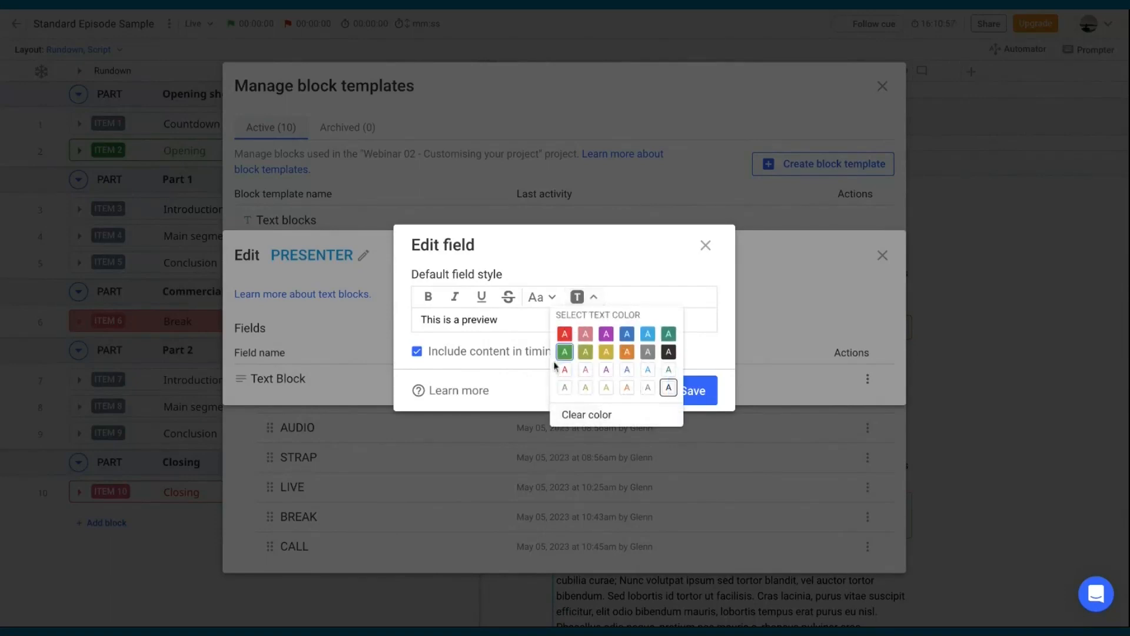
pyautogui.click(526, 374)
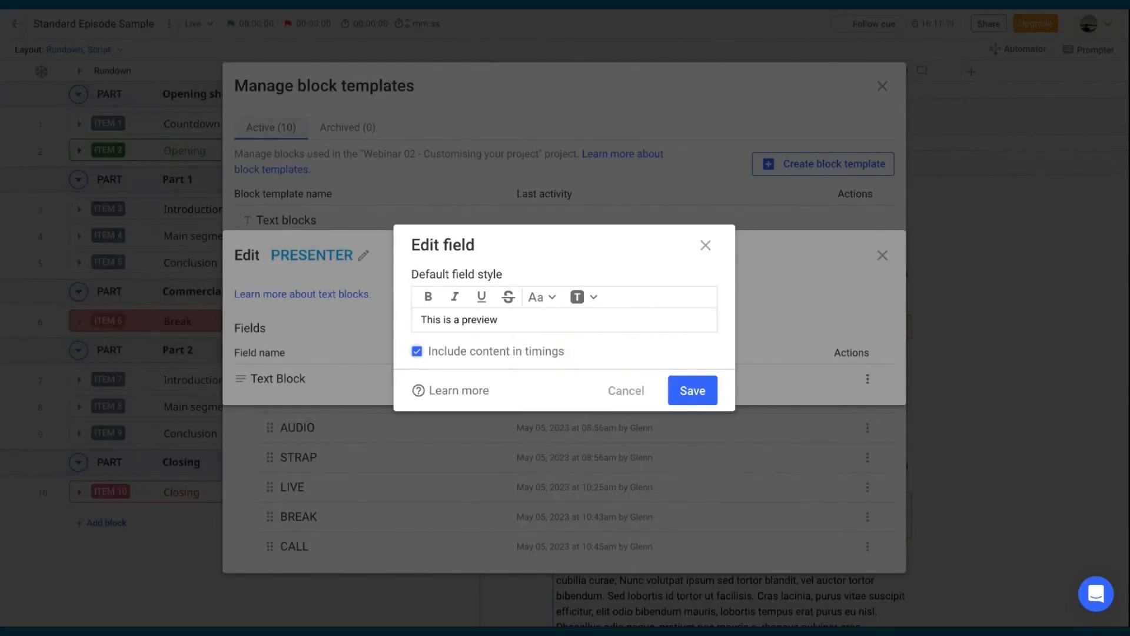
pyautogui.click(705, 245)
pyautogui.click(882, 254)
pyautogui.click(882, 86)
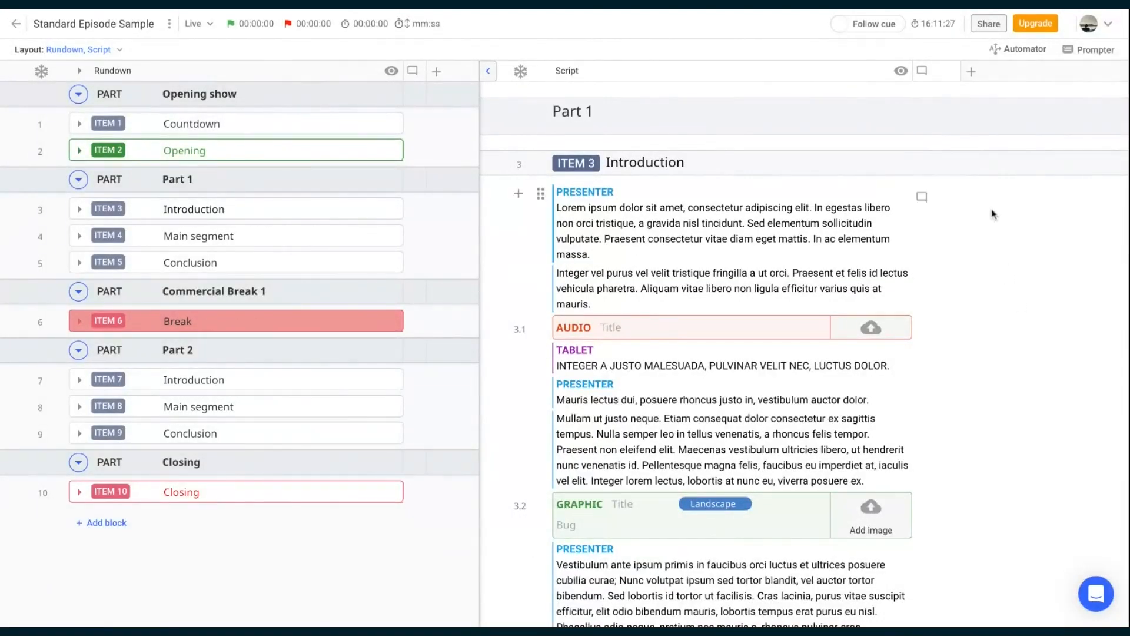
# Step: Show the Estimated Duration and Front time timing columns beside the script
pyautogui.click(971, 73)
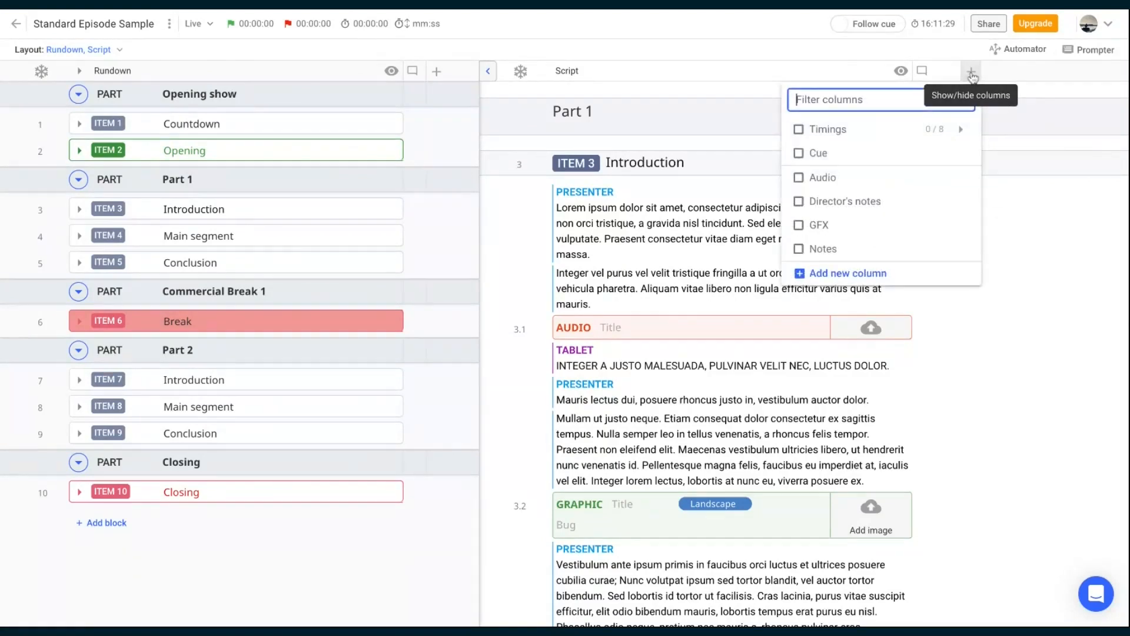
pyautogui.click(845, 135)
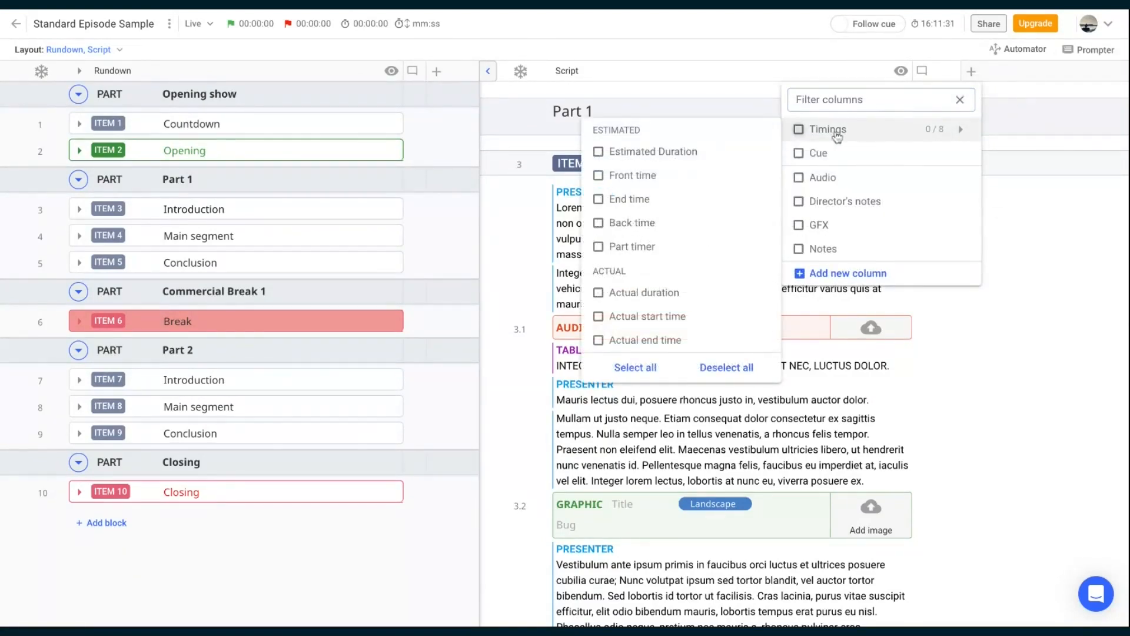
pyautogui.click(1112, 341)
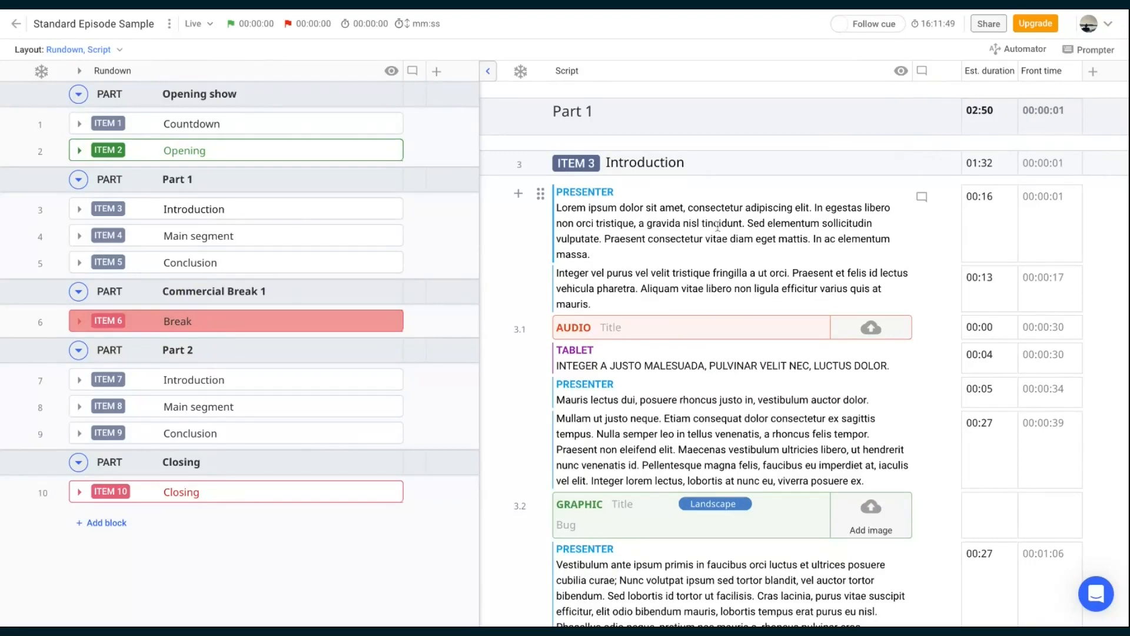
# Step: Check the "Include content in timings" option of the PRESENTER template's Text Block field, cancelling without changes
pyautogui.click(169, 23)
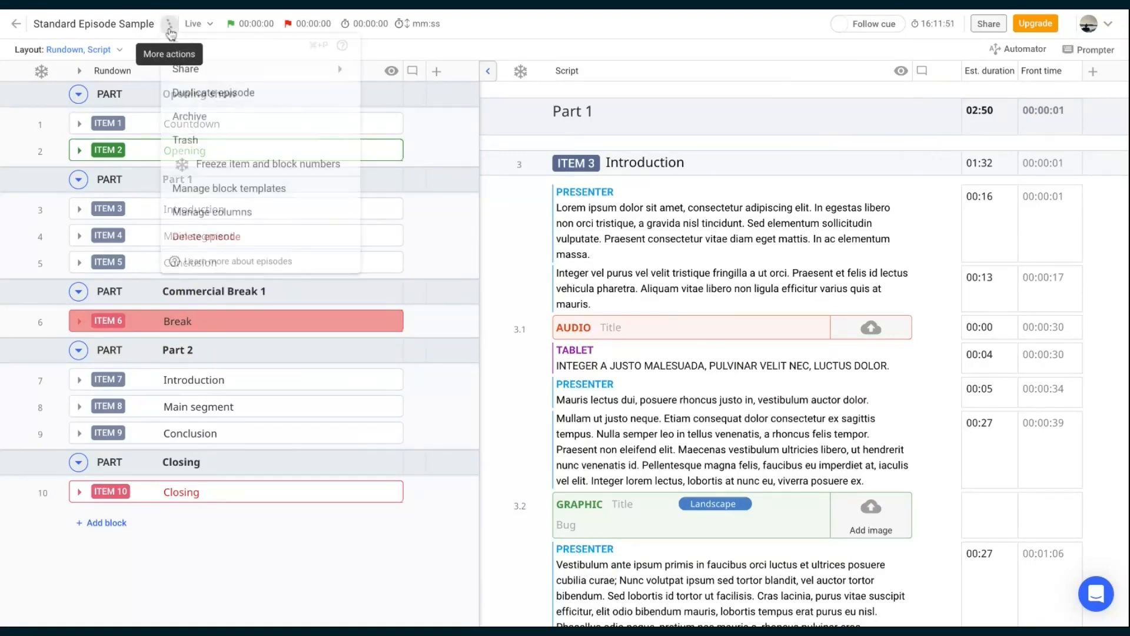
pyautogui.click(223, 189)
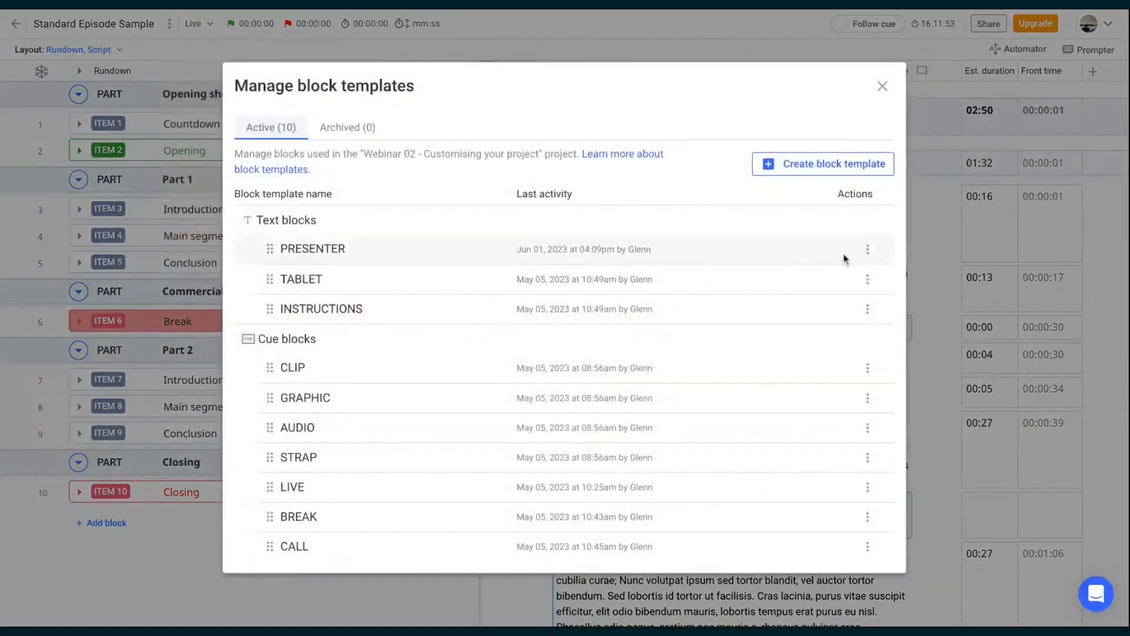
pyautogui.click(868, 249)
pyautogui.click(824, 252)
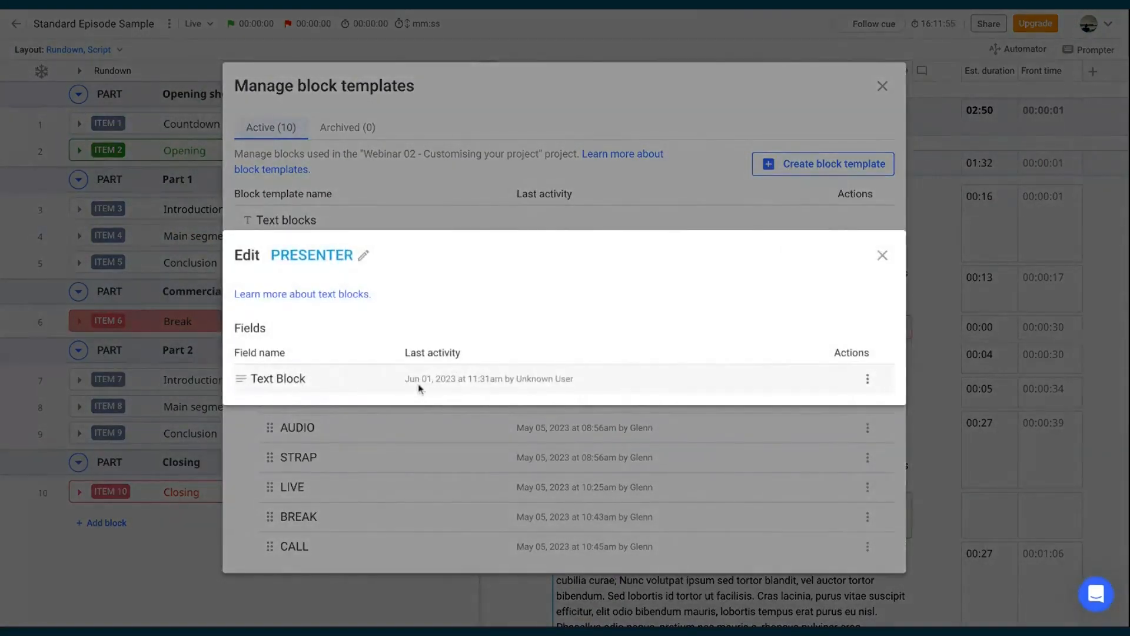
pyautogui.click(868, 378)
pyautogui.click(827, 383)
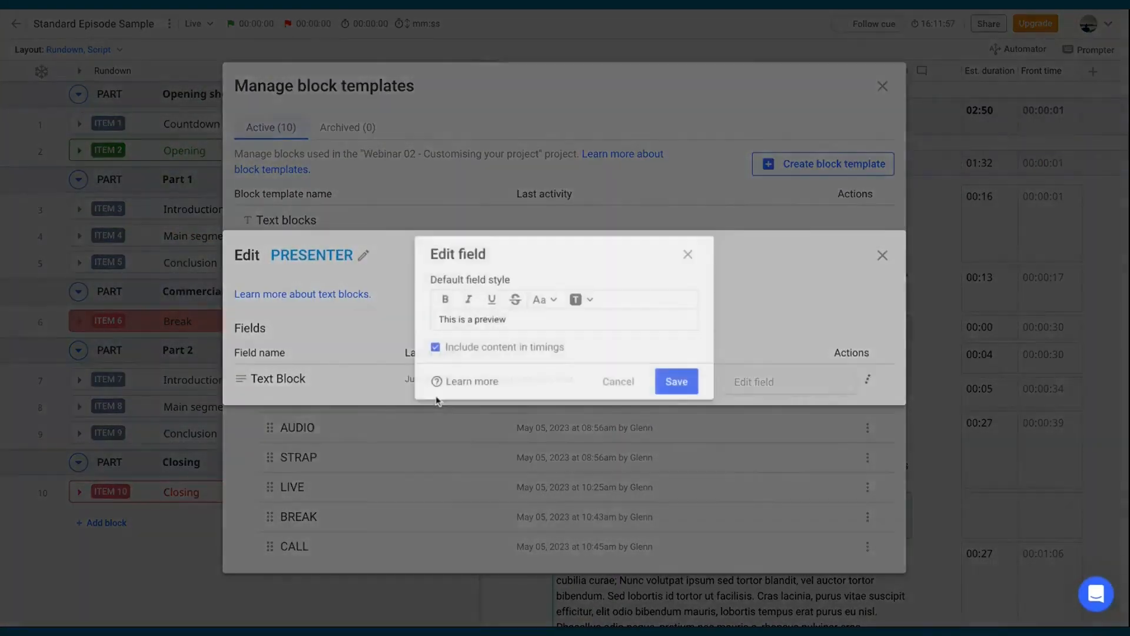
pyautogui.click(624, 391)
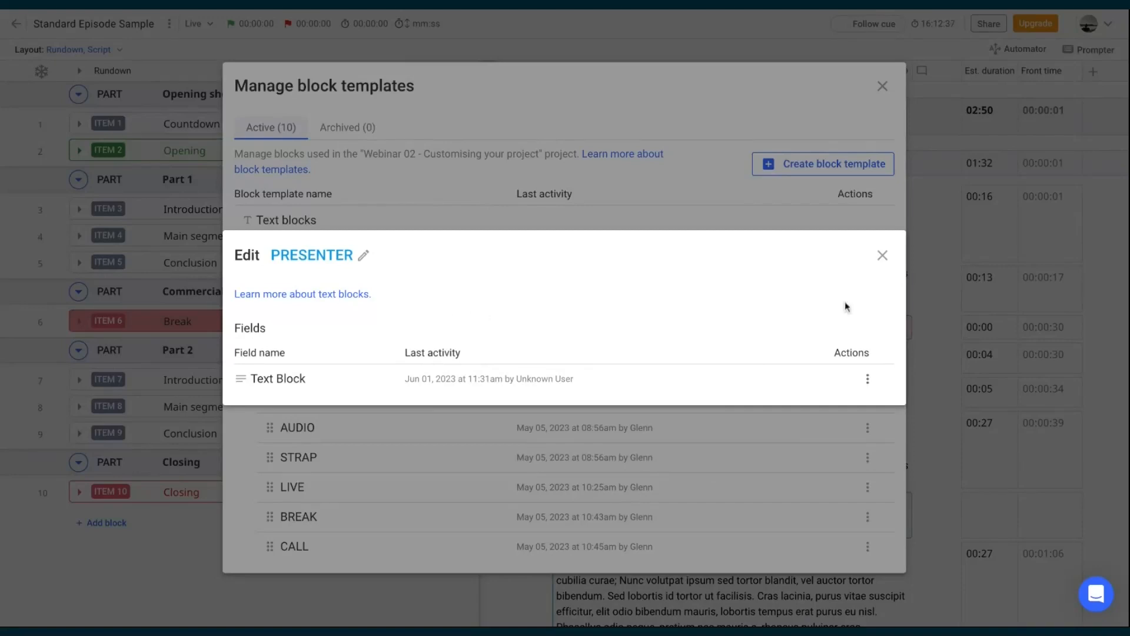
pyautogui.click(882, 255)
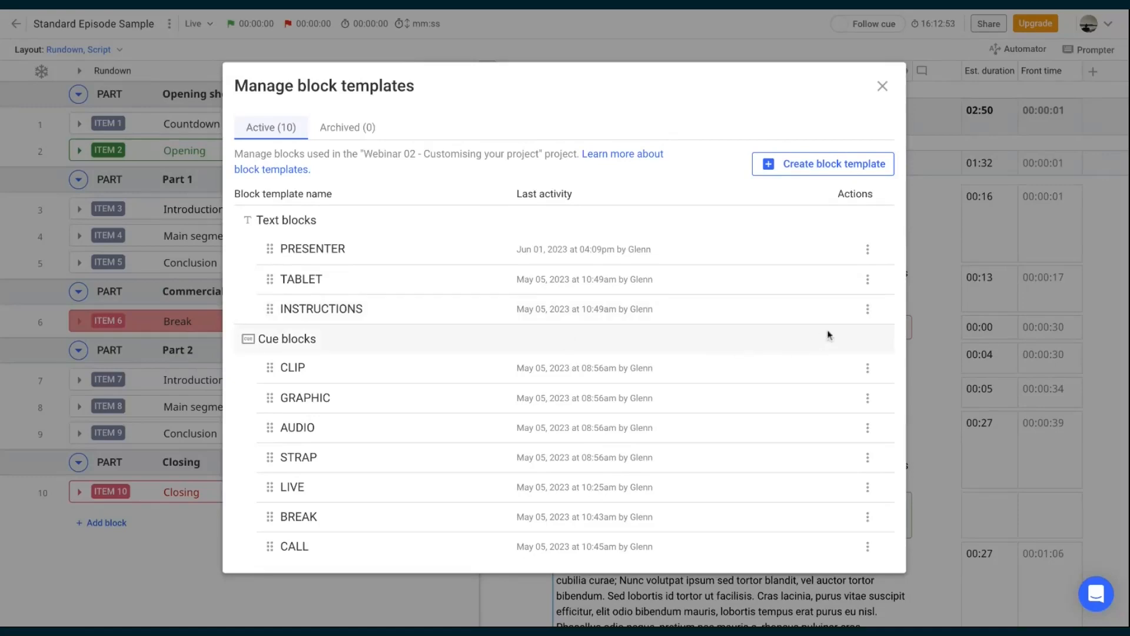
# Step: Examine the INSTRUCTIONS template's badge setting and the letter case and text color of its Text Block field
pyautogui.click(868, 309)
pyautogui.click(816, 318)
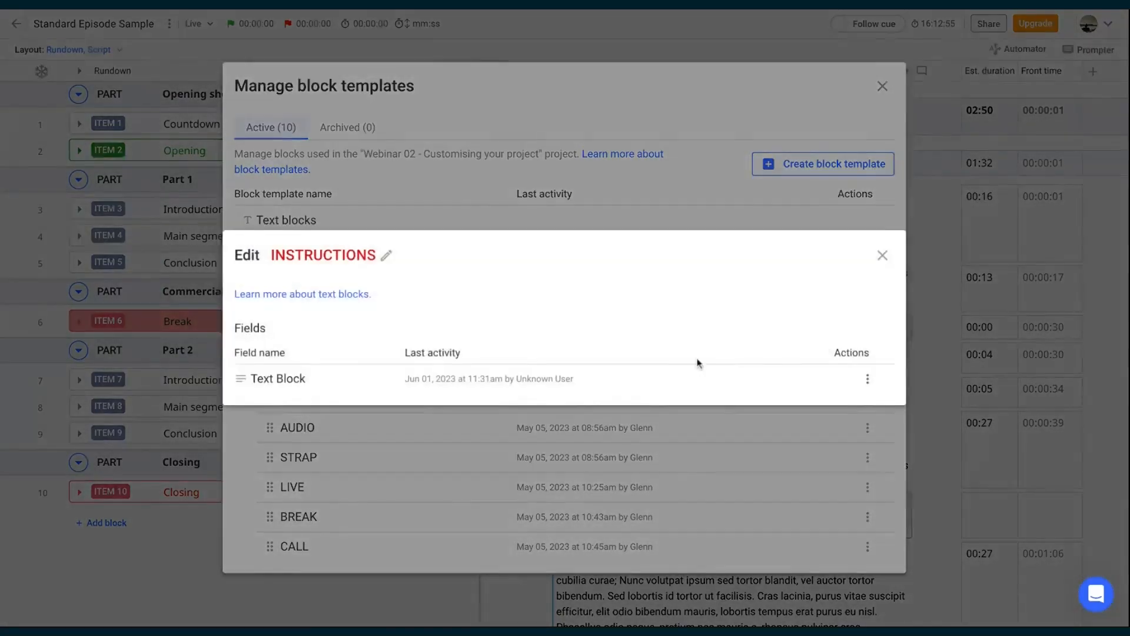
pyautogui.click(357, 258)
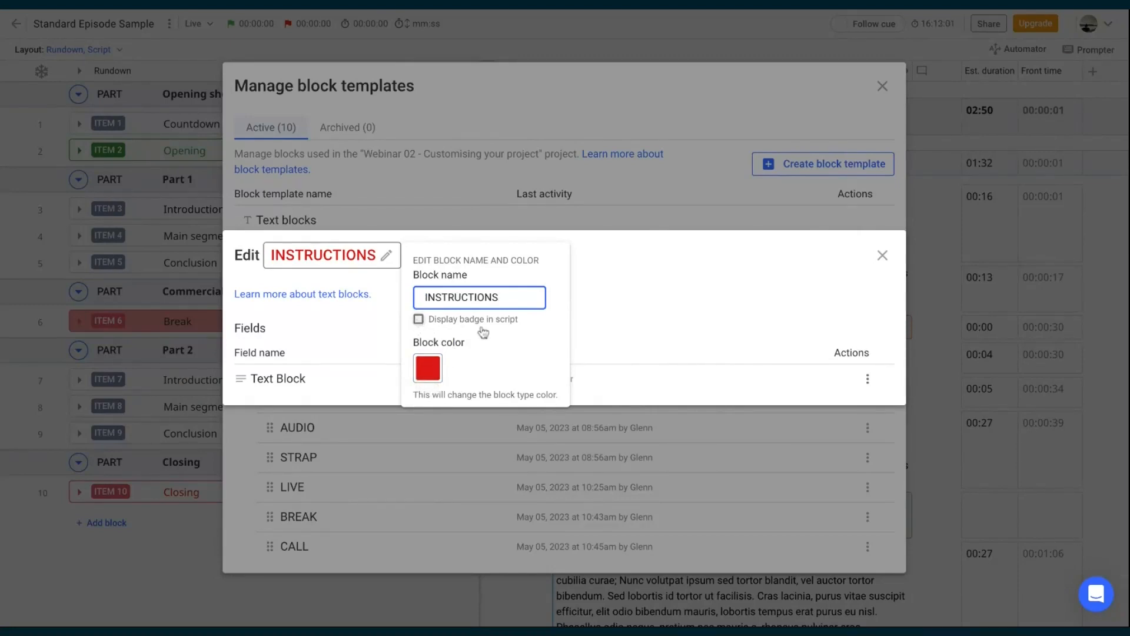
pyautogui.click(646, 295)
pyautogui.click(867, 378)
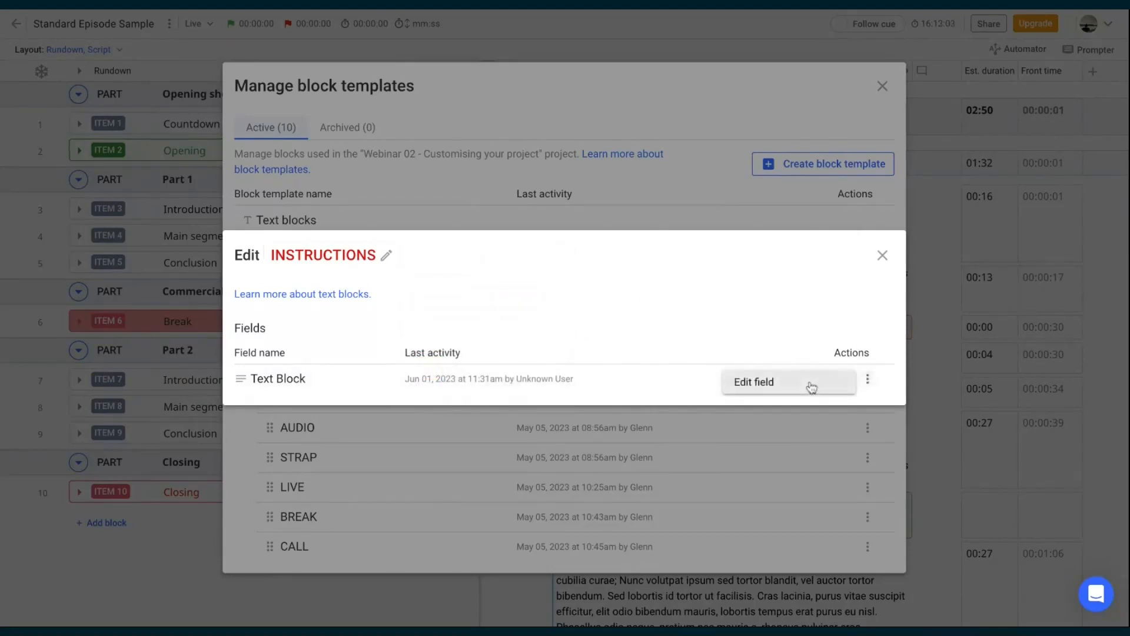
pyautogui.click(812, 387)
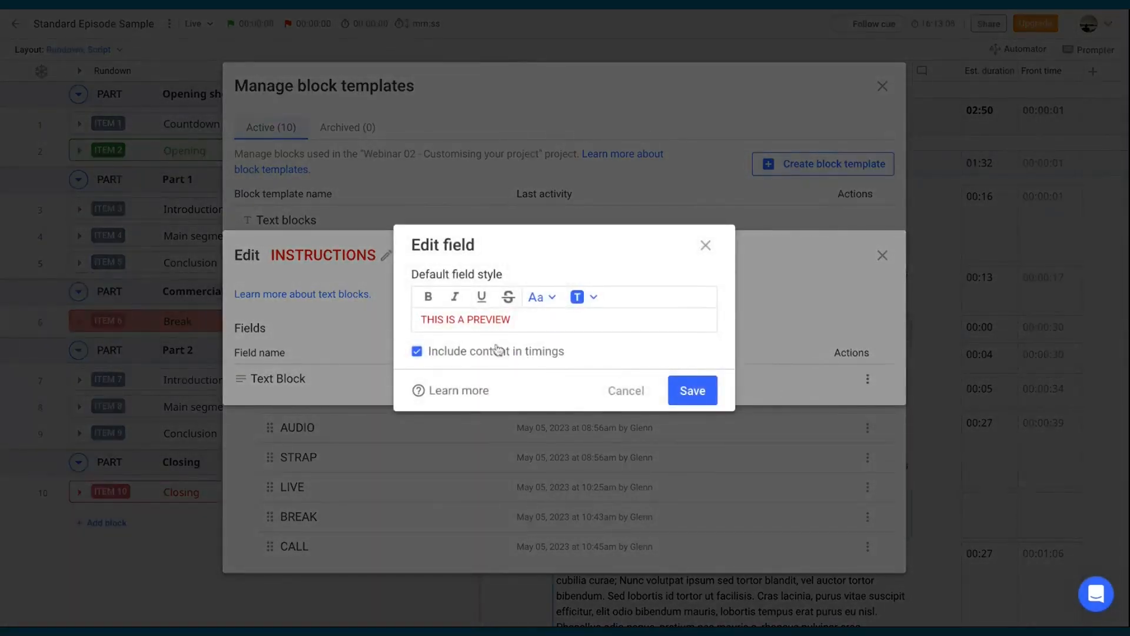
pyautogui.click(557, 301)
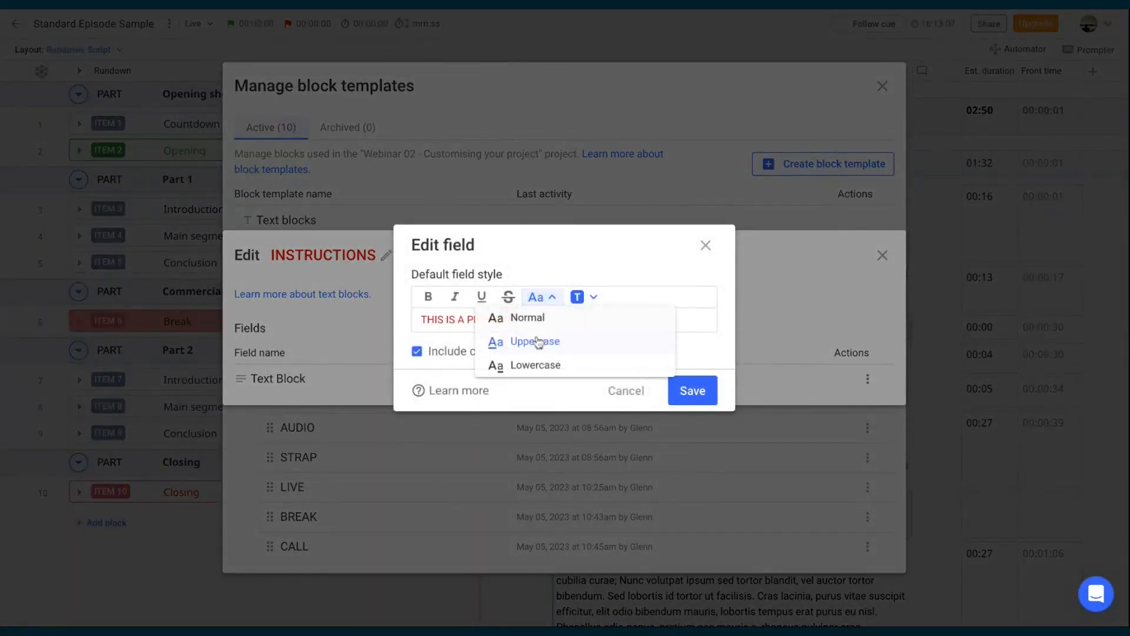
pyautogui.click(577, 255)
pyautogui.click(593, 296)
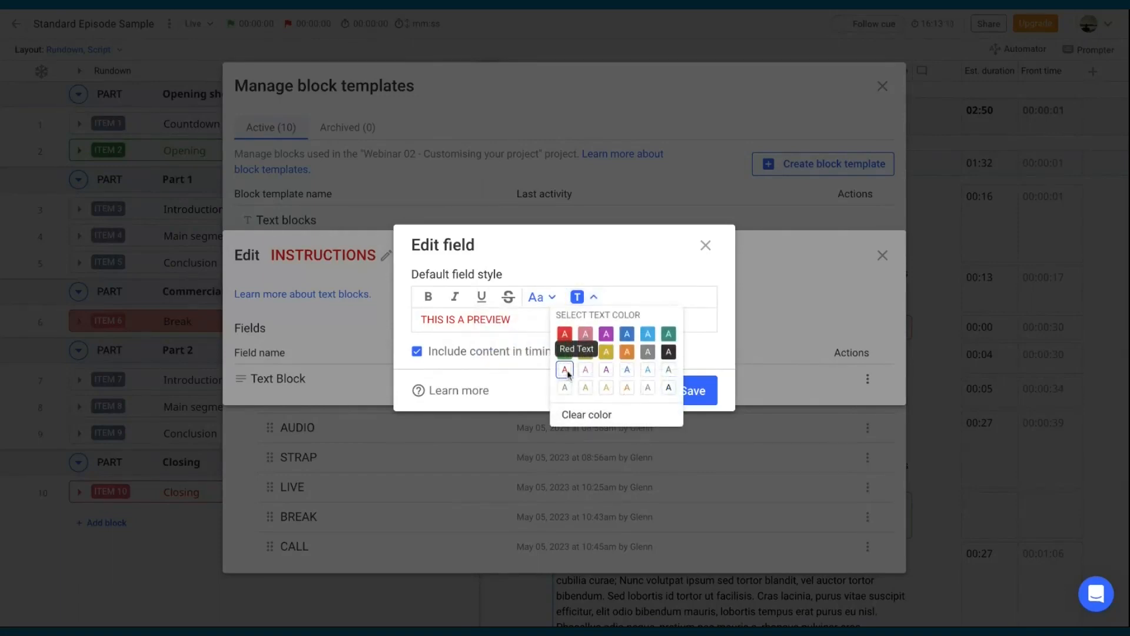
pyautogui.click(488, 376)
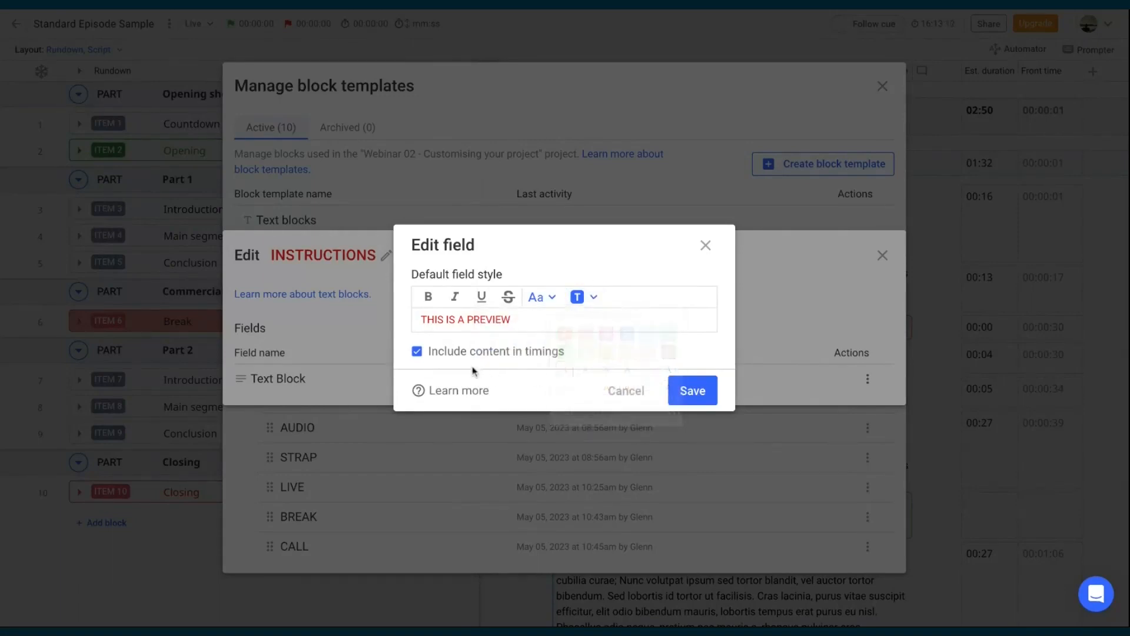
# Step: Make the INSTRUCTIONS Text Block field's default style bold, exclude its content from timings, save, and close the template manager
pyautogui.click(426, 300)
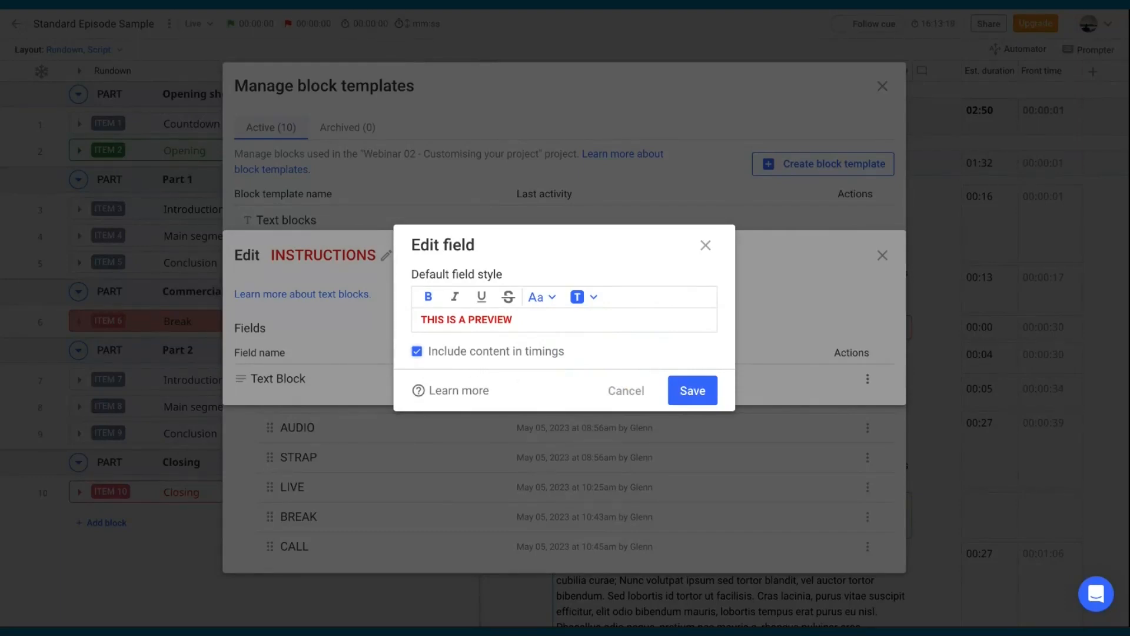
pyautogui.click(447, 355)
pyautogui.click(692, 391)
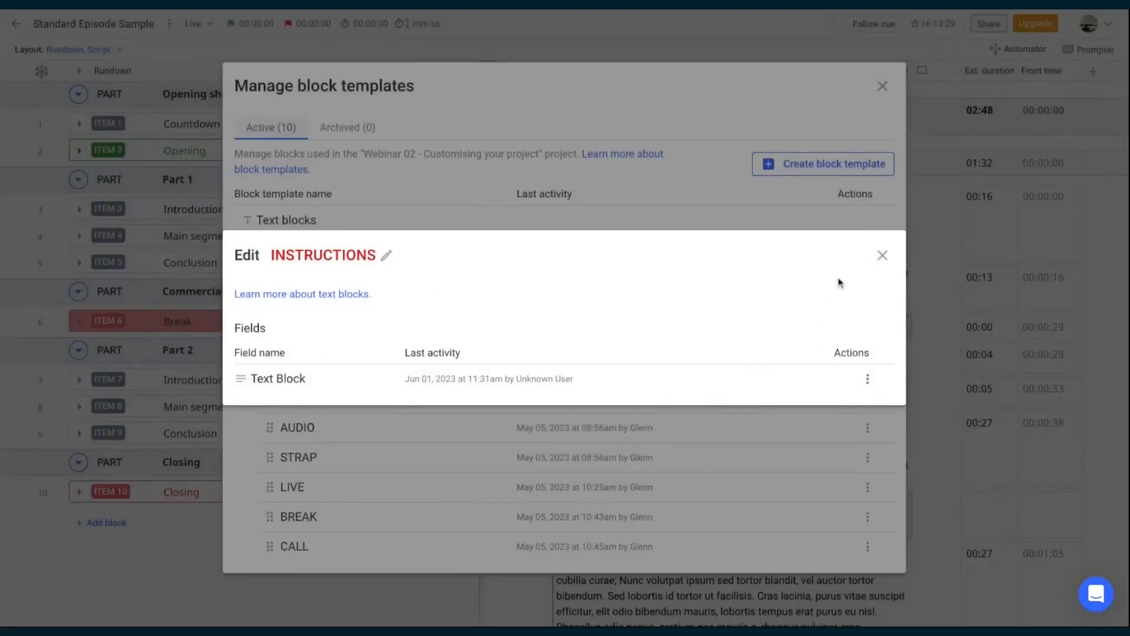
pyautogui.click(882, 255)
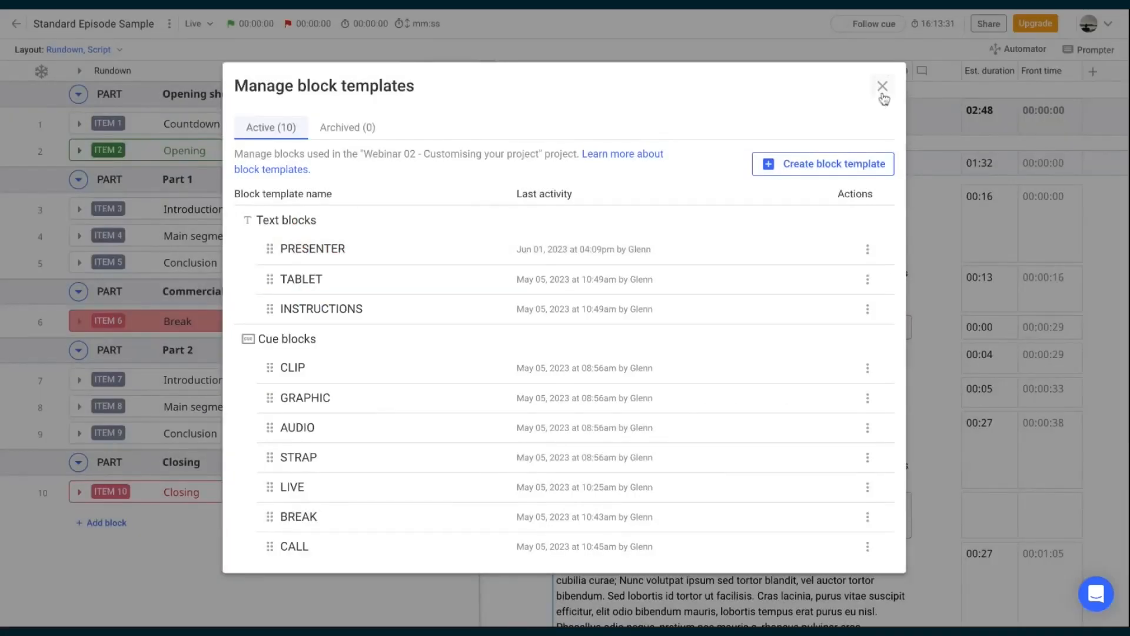
pyautogui.click(883, 88)
# Step: Add an INSTRUCTIONS block reading "APPLAUSE" to the Countdown item in the Opening show part
pyautogui.scroll(8, 706, 276)
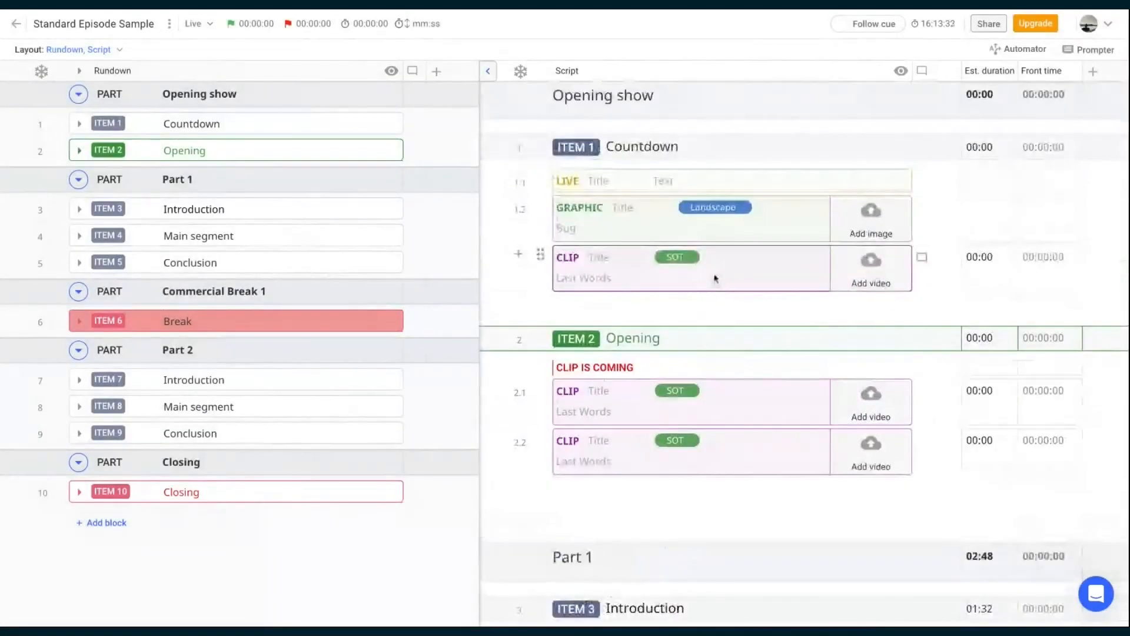
pyautogui.click(518, 148)
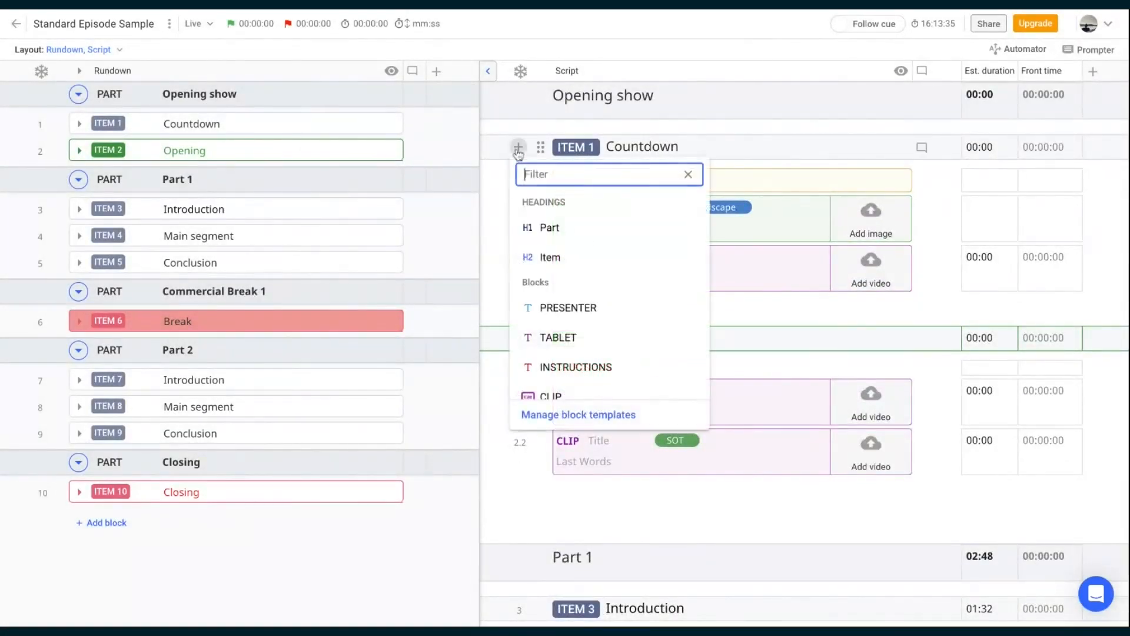
pyautogui.click(560, 367)
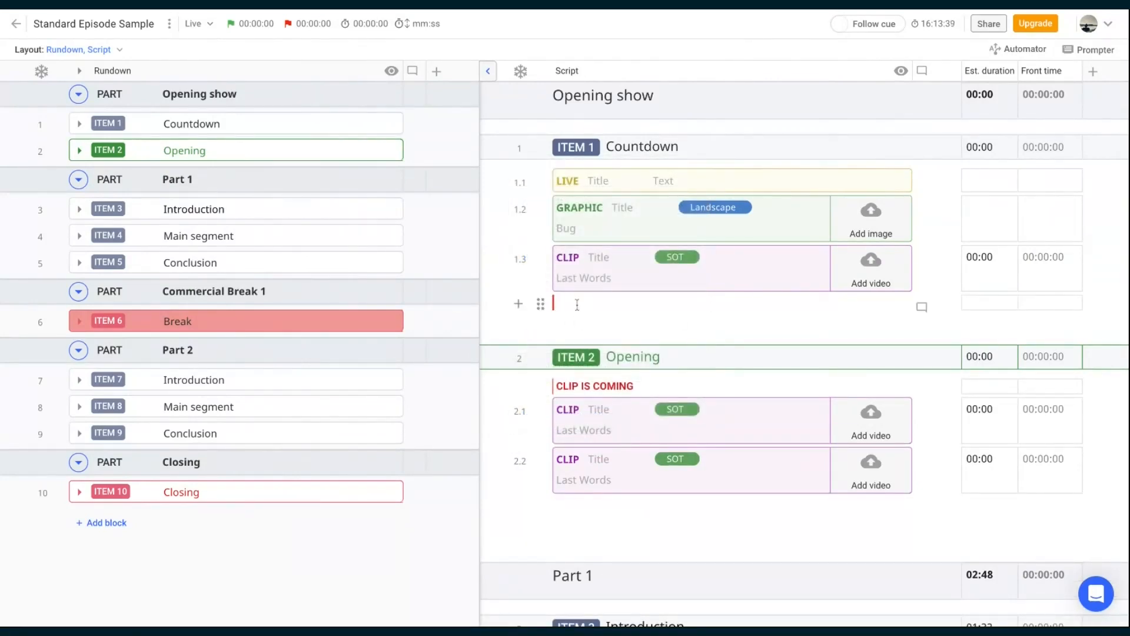
pyautogui.write('APPLAUSE')
# Step: Insert an INSTRUCTIONS block reading "APPLAUSE" after the first PRESENTER paragraph of Part 1's Introduction item
pyautogui.scroll(-7, 626, 326)
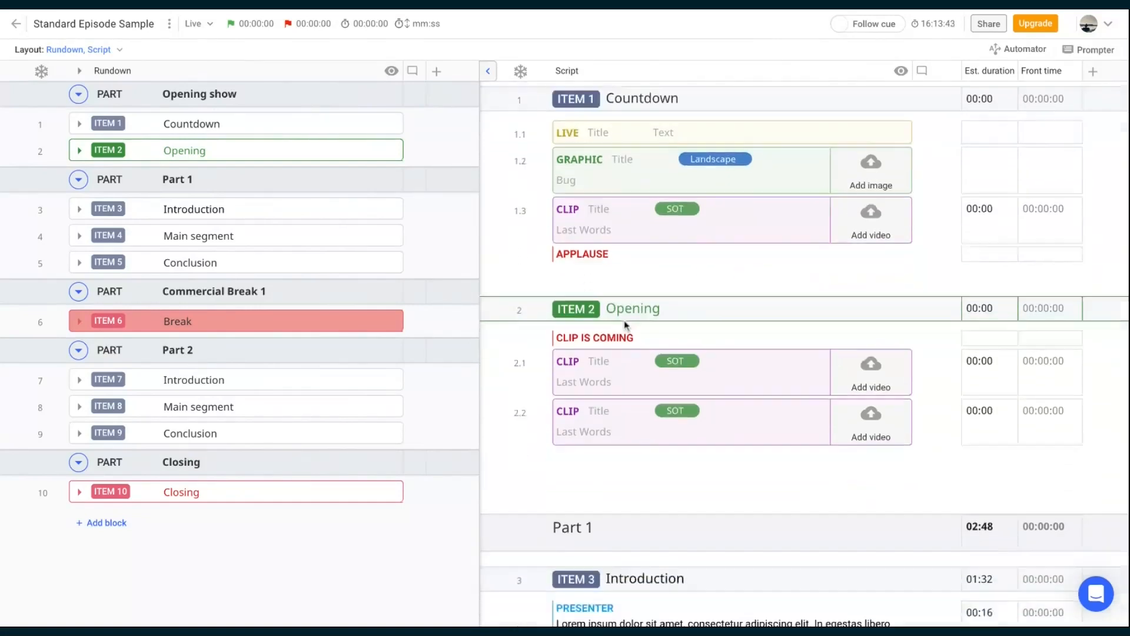
pyautogui.scroll(-3, 626, 326)
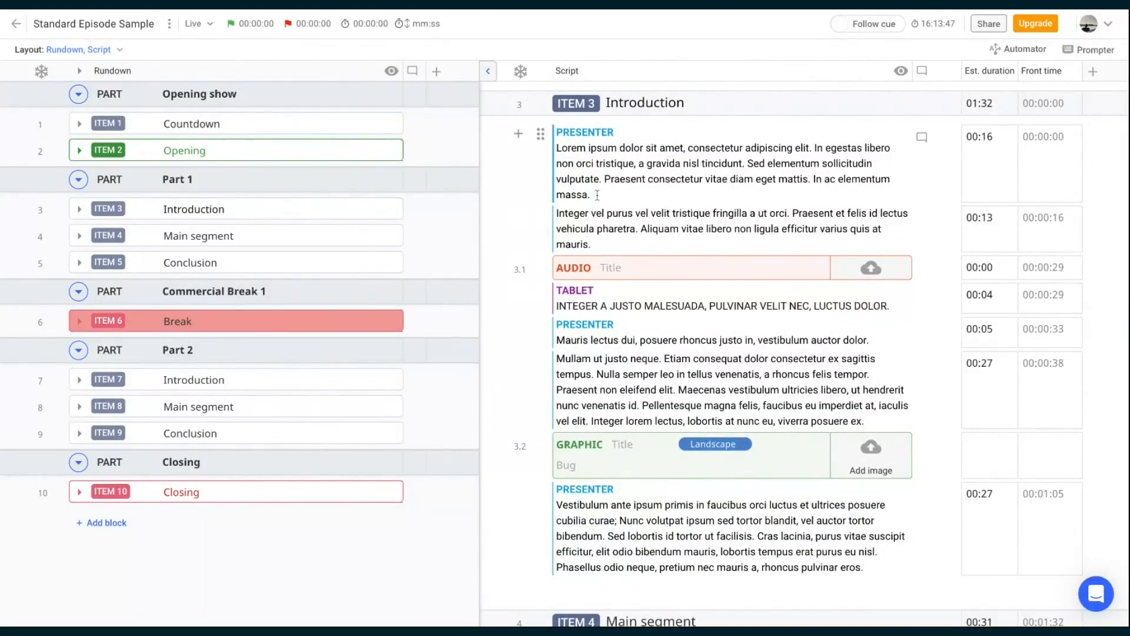
pyautogui.click(594, 194)
pyautogui.click(517, 137)
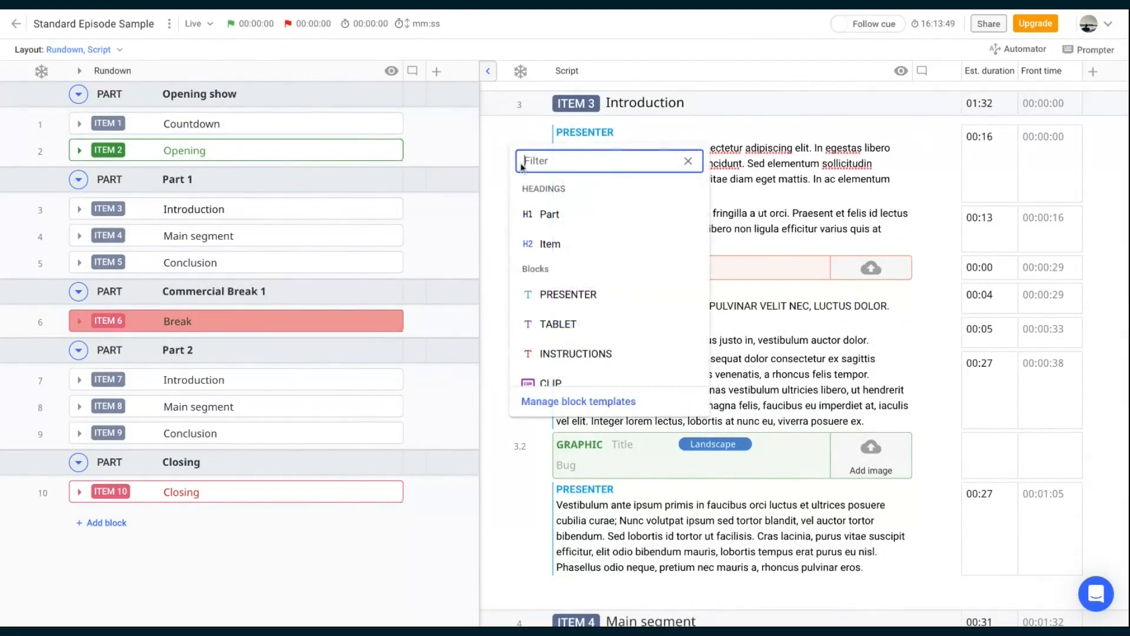
pyautogui.click(566, 355)
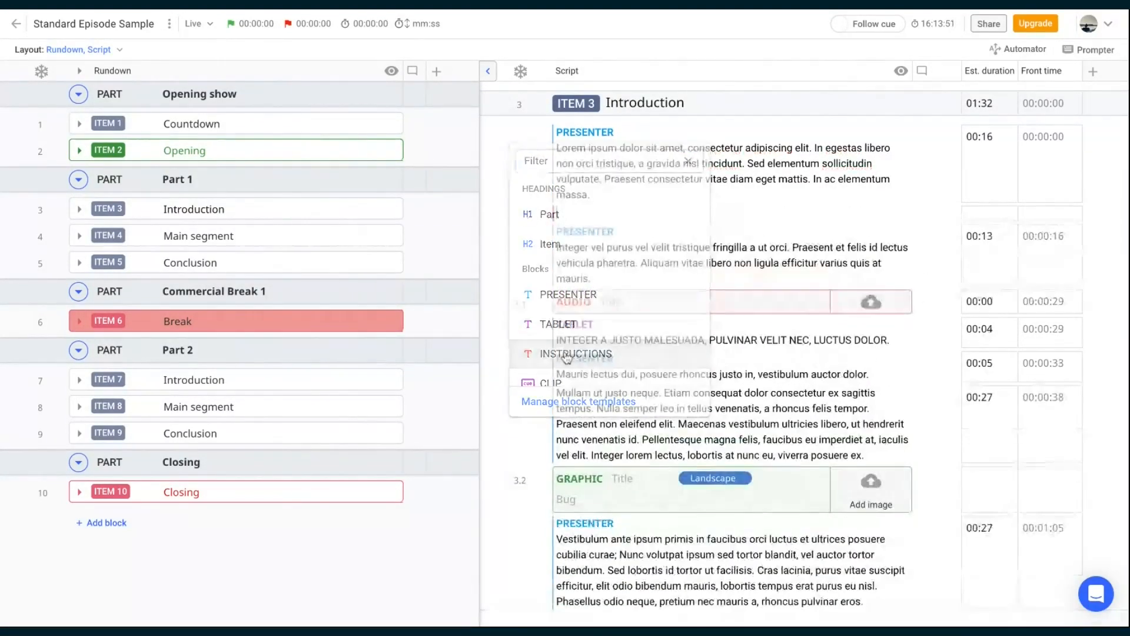
pyautogui.write('APPLAUSE')
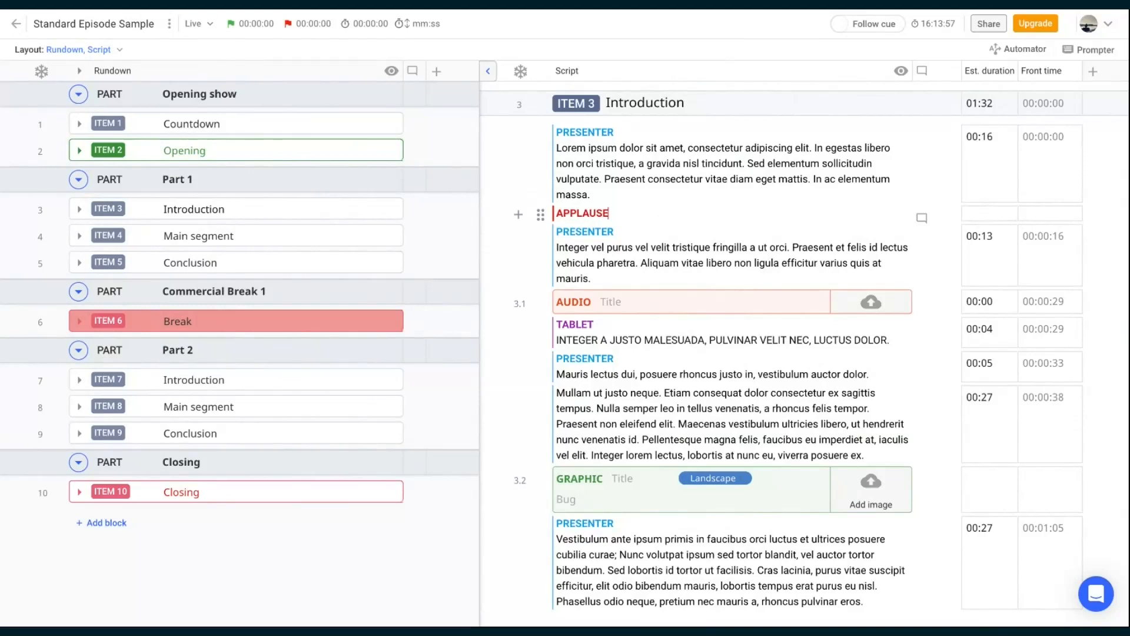
pyautogui.click(631, 196)
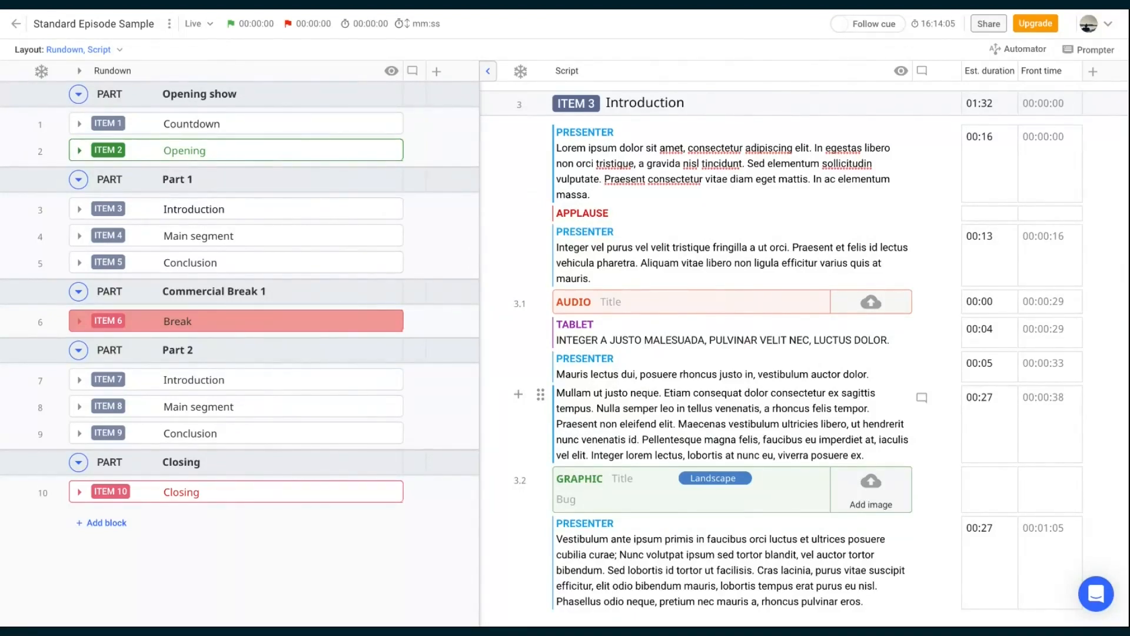
pyautogui.click(663, 9)
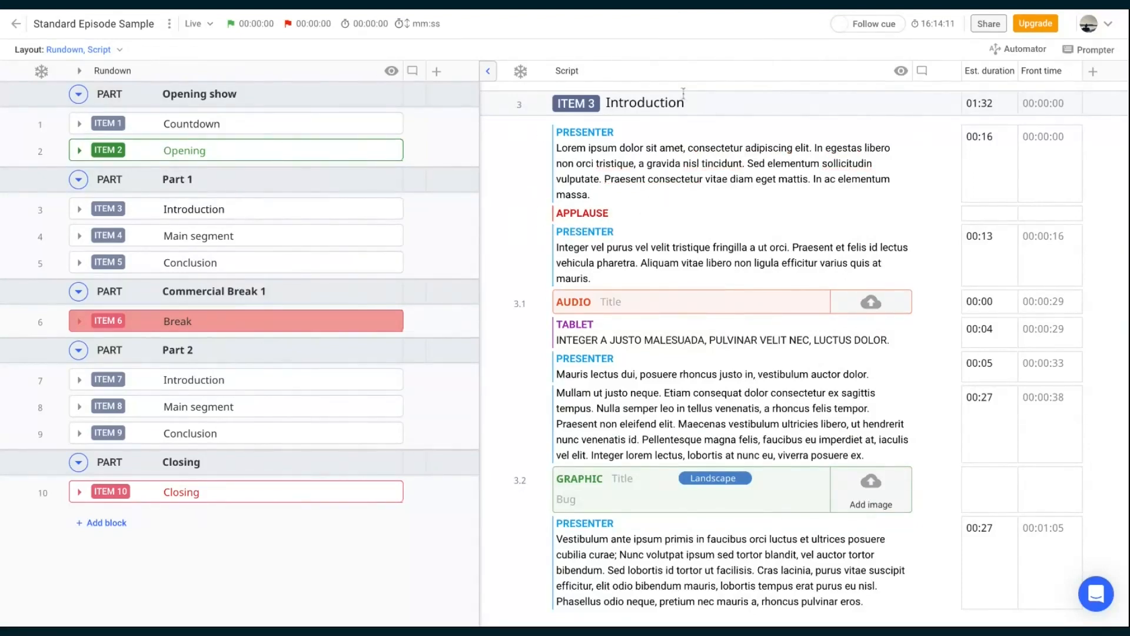
# Step: Create a text block template named STAGE INSTRUCTIONS with an orange-red block color and its name shown in the script
pyautogui.click(169, 23)
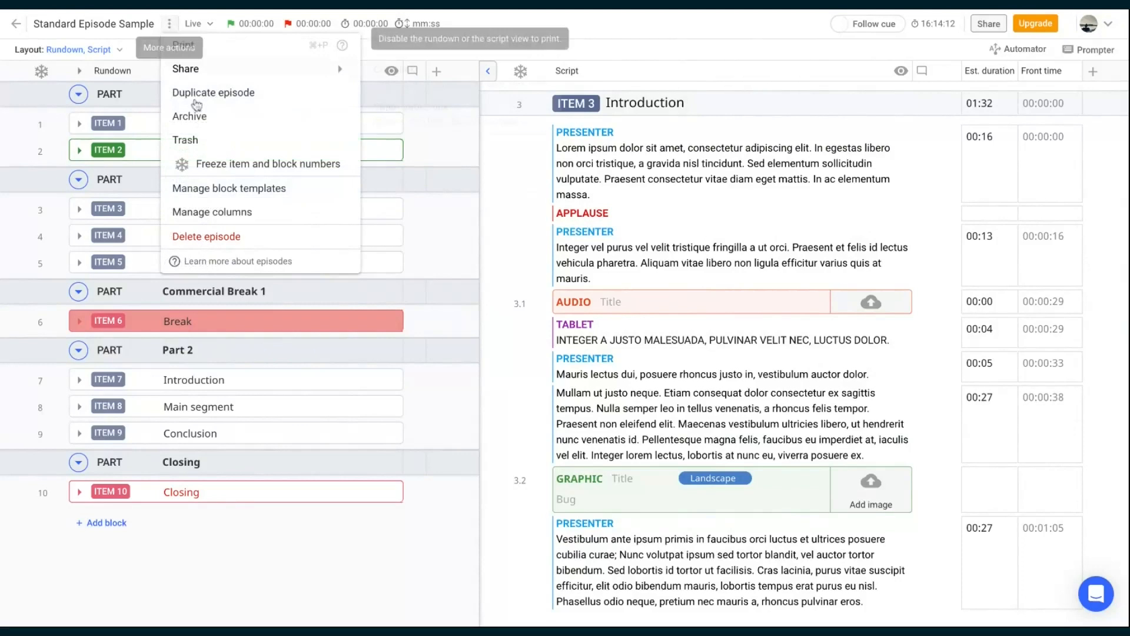
pyautogui.click(231, 188)
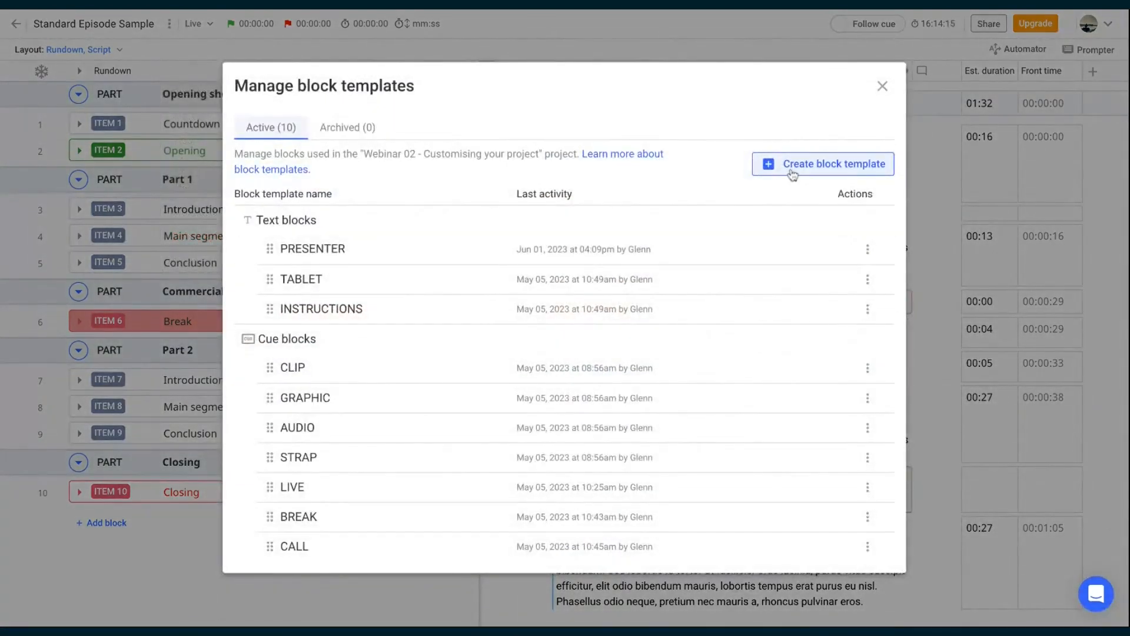
pyautogui.click(835, 168)
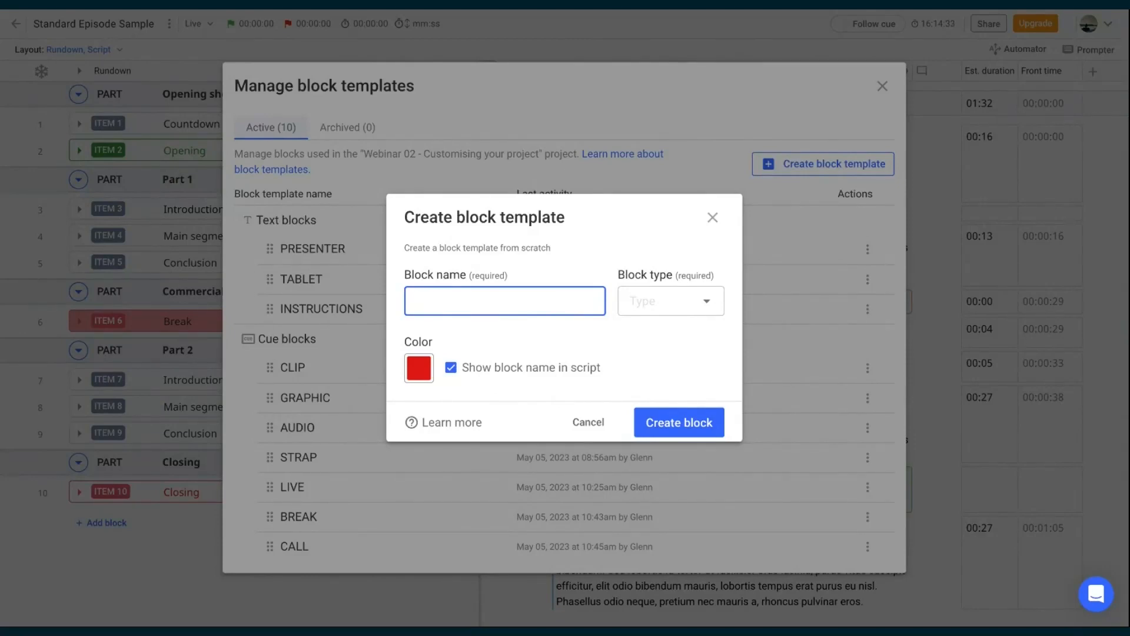
pyautogui.write('STAGE INSTRUCTIONS')
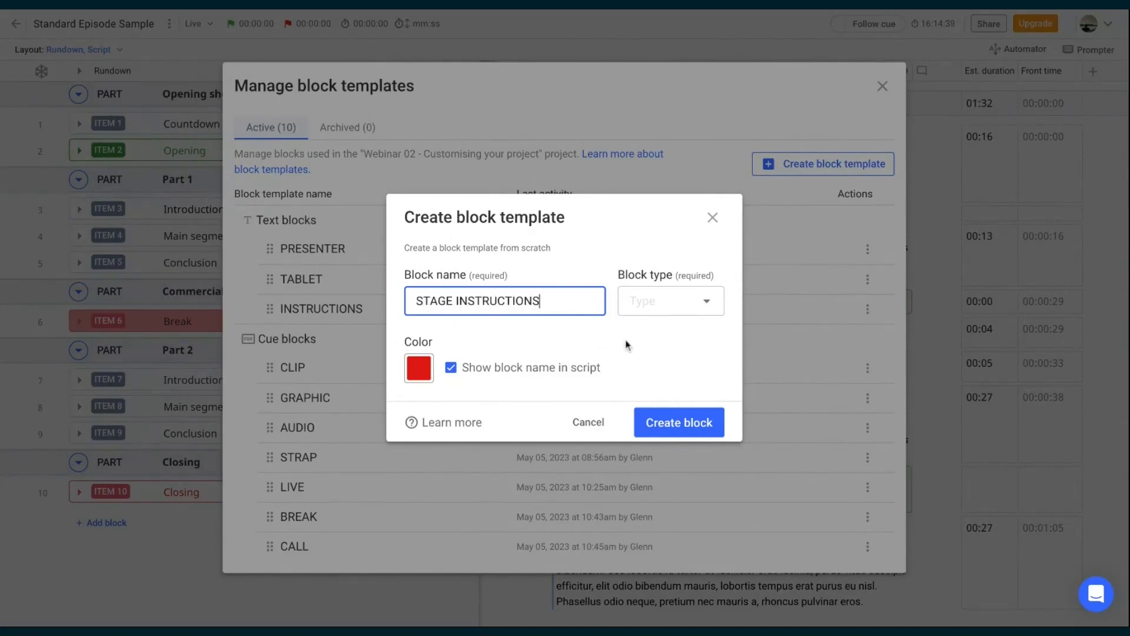
pyautogui.click(419, 368)
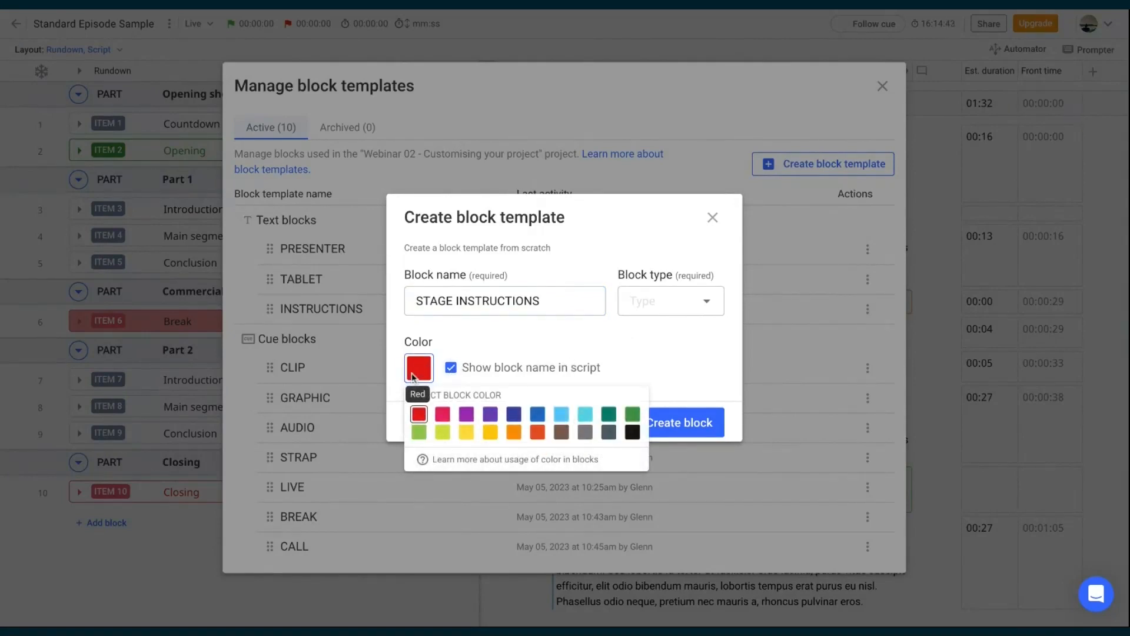
pyautogui.click(537, 431)
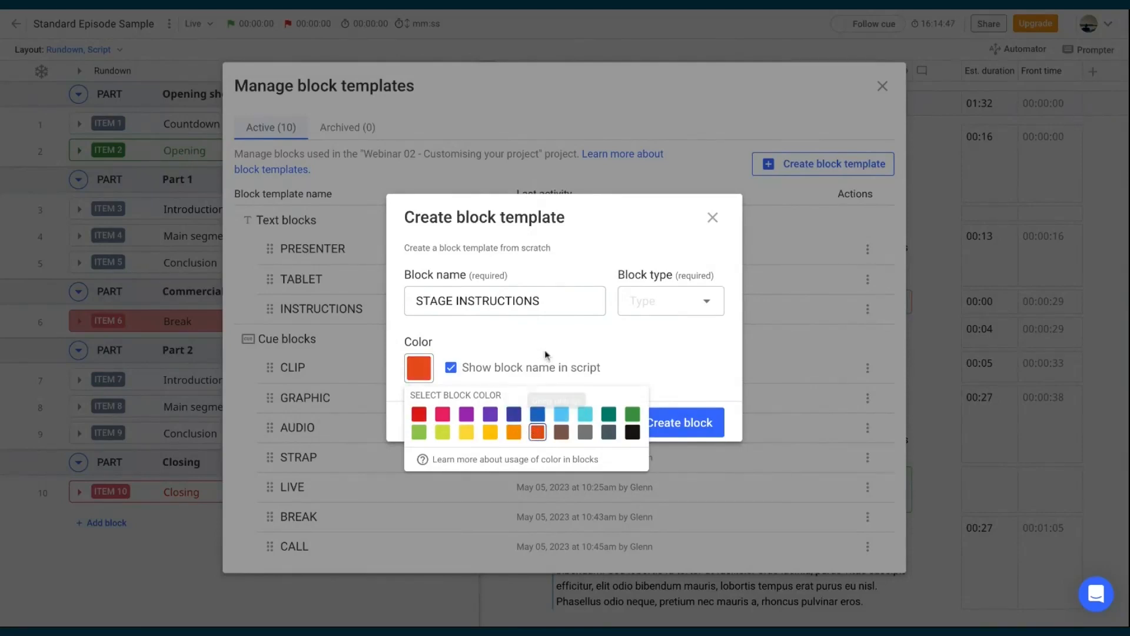
pyautogui.click(540, 345)
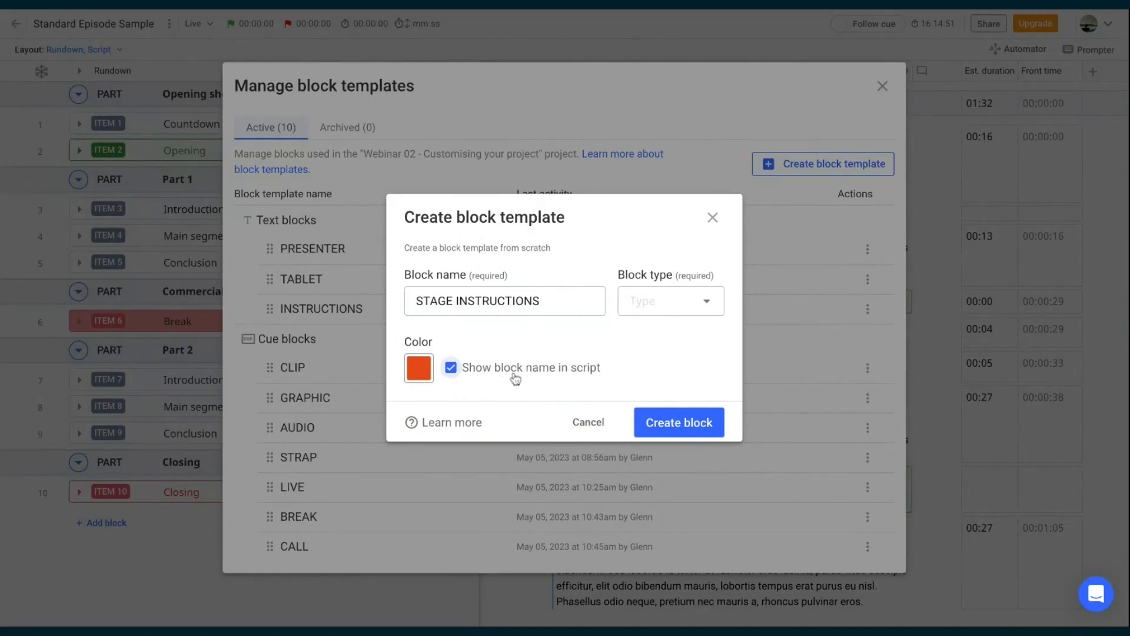
pyautogui.click(652, 305)
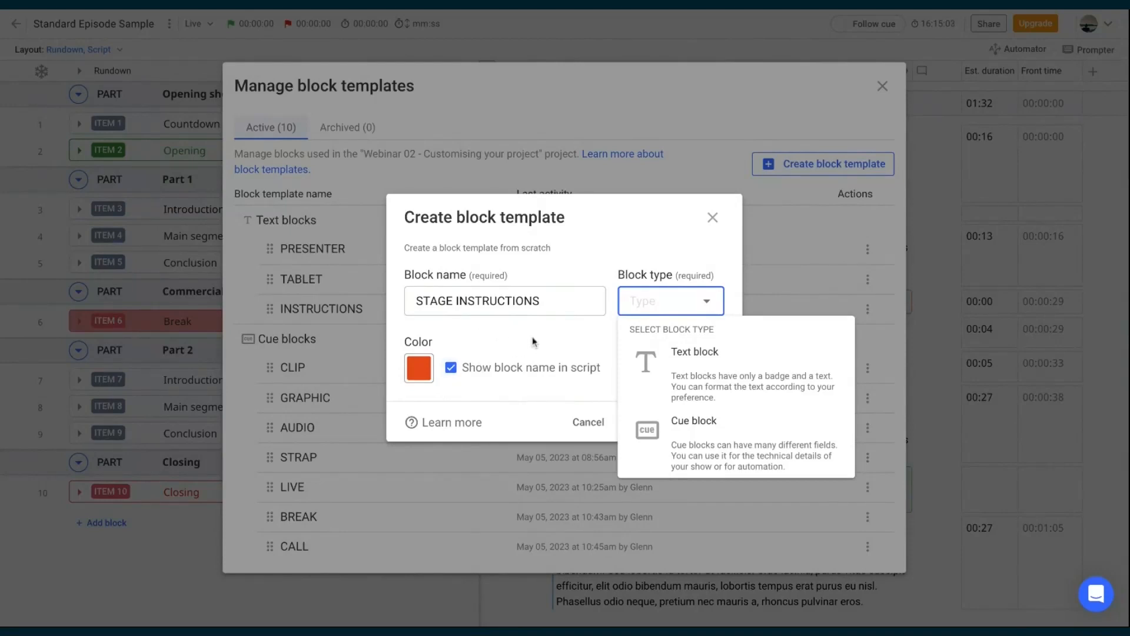
pyautogui.click(683, 376)
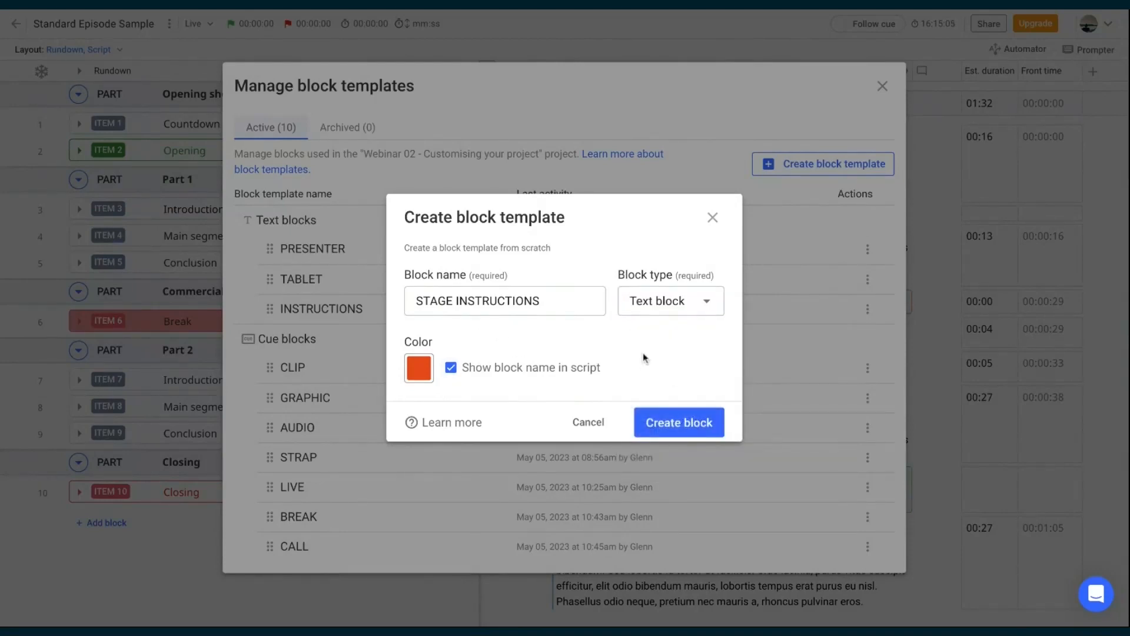
pyautogui.click(686, 423)
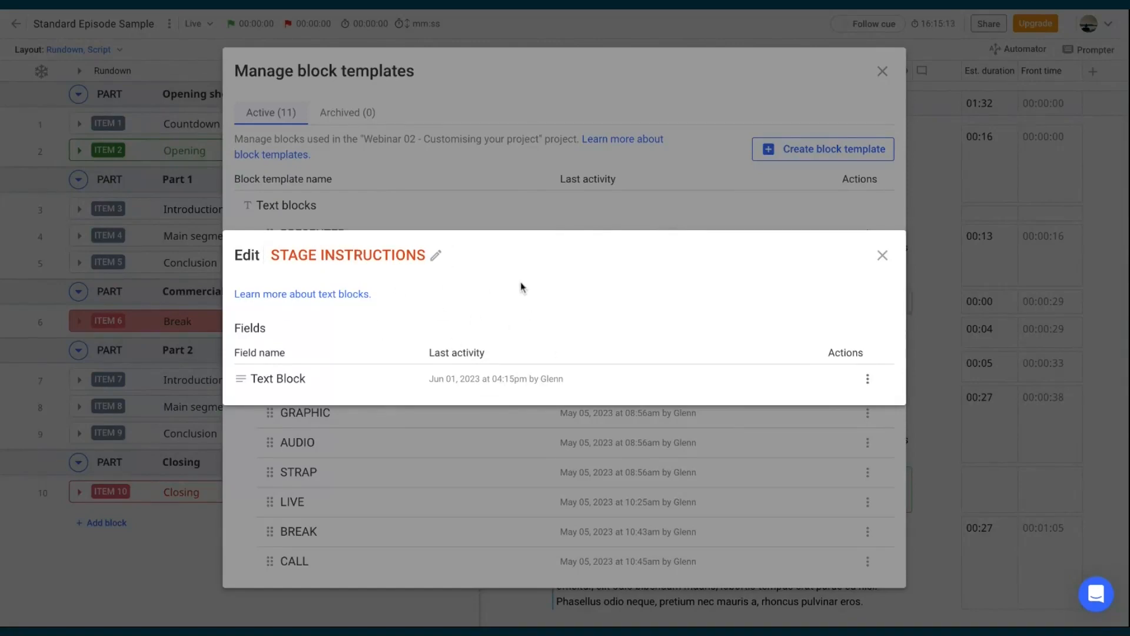
# Step: Make the STAGE INSTRUCTIONS Text Block field's default style italic, exclude its content from timings, save, and close the template manager
pyautogui.click(867, 378)
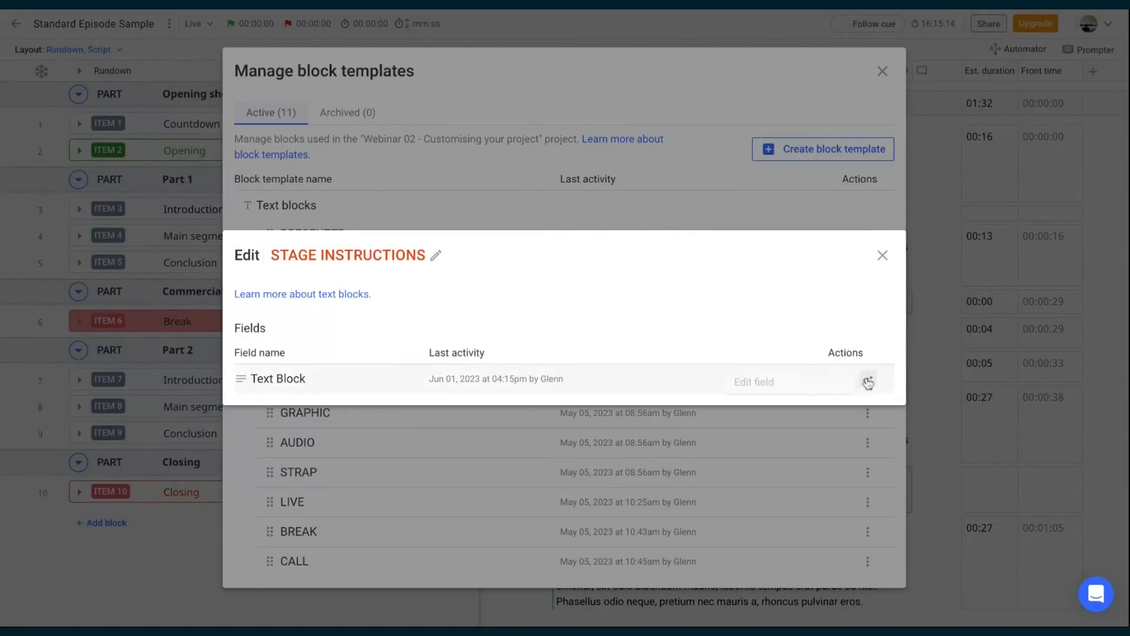
pyautogui.click(805, 386)
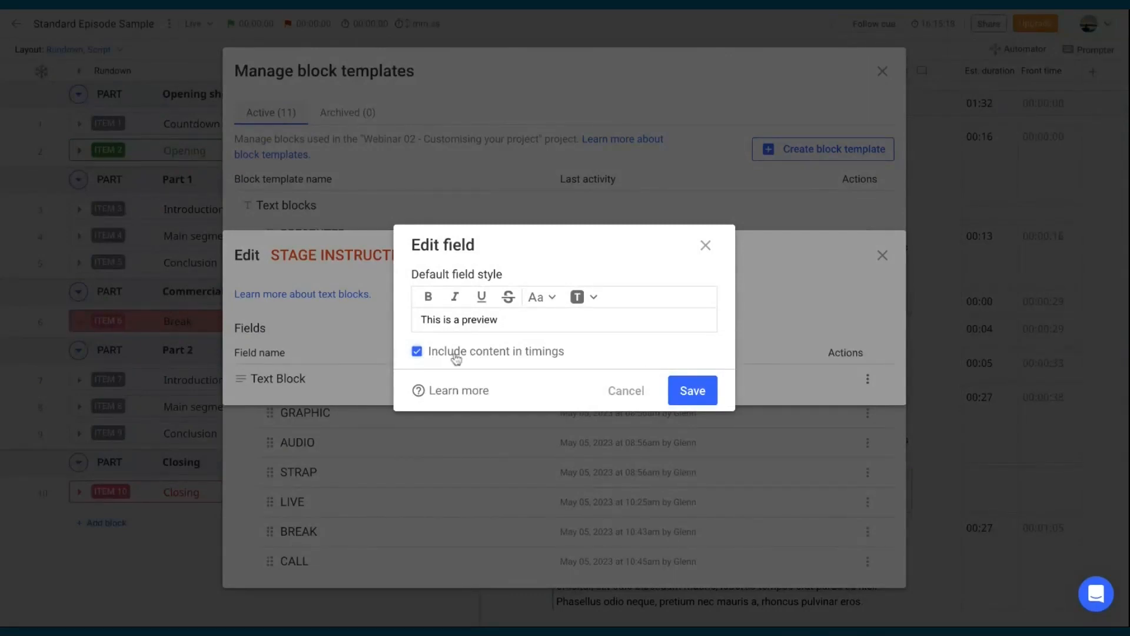
pyautogui.click(456, 356)
pyautogui.click(454, 297)
pyautogui.click(686, 394)
pyautogui.click(882, 255)
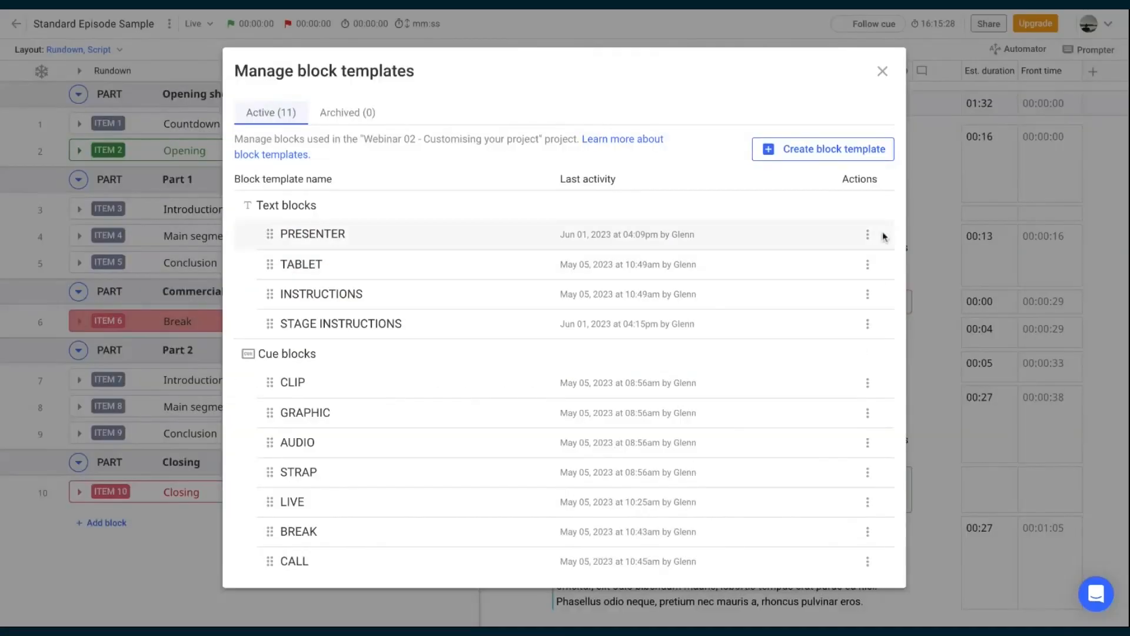
pyautogui.click(882, 73)
# Step: Add a STAGE INSTRUCTIONS block reading "DESK" at the end of Part 1's Introduction item
pyautogui.scroll(2, 647, 296)
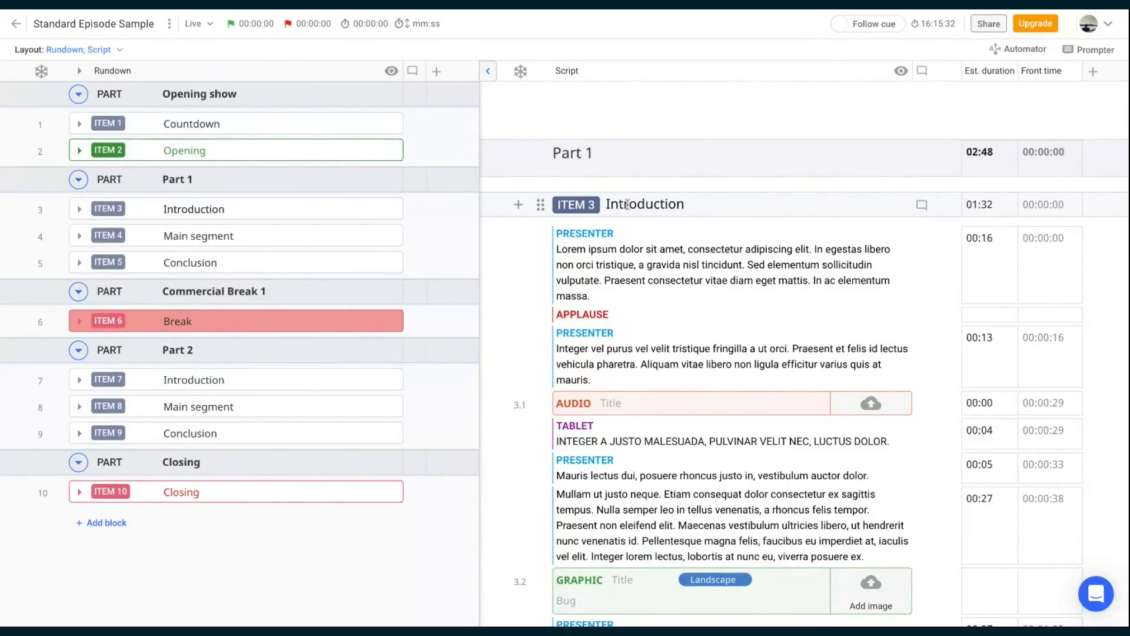
pyautogui.click(518, 204)
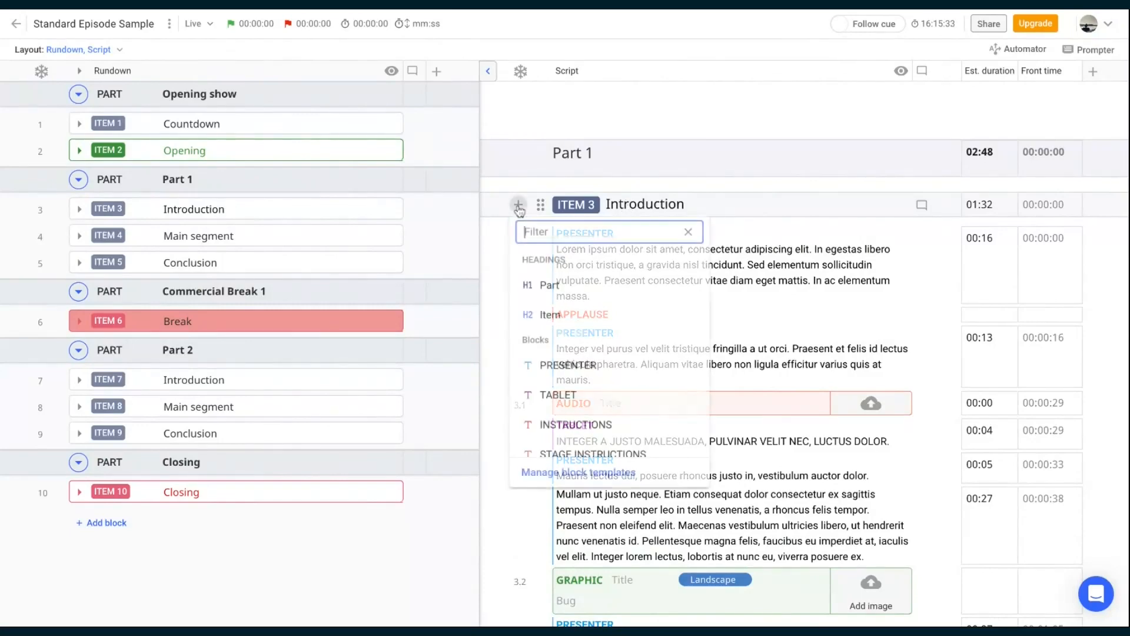
pyautogui.click(579, 454)
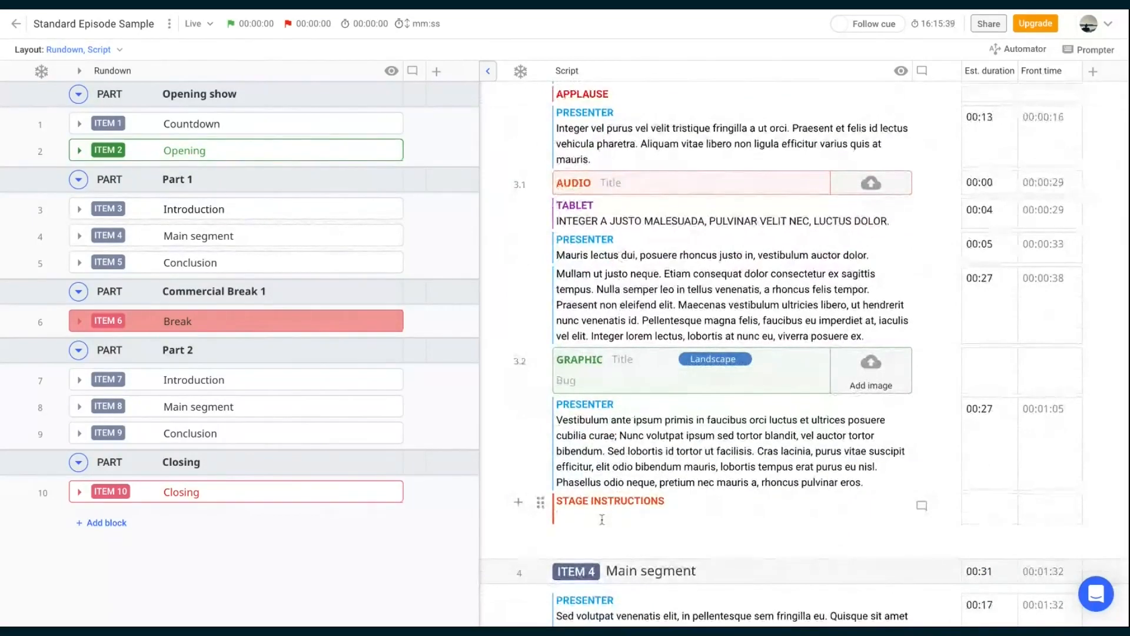
pyautogui.write('DESK')
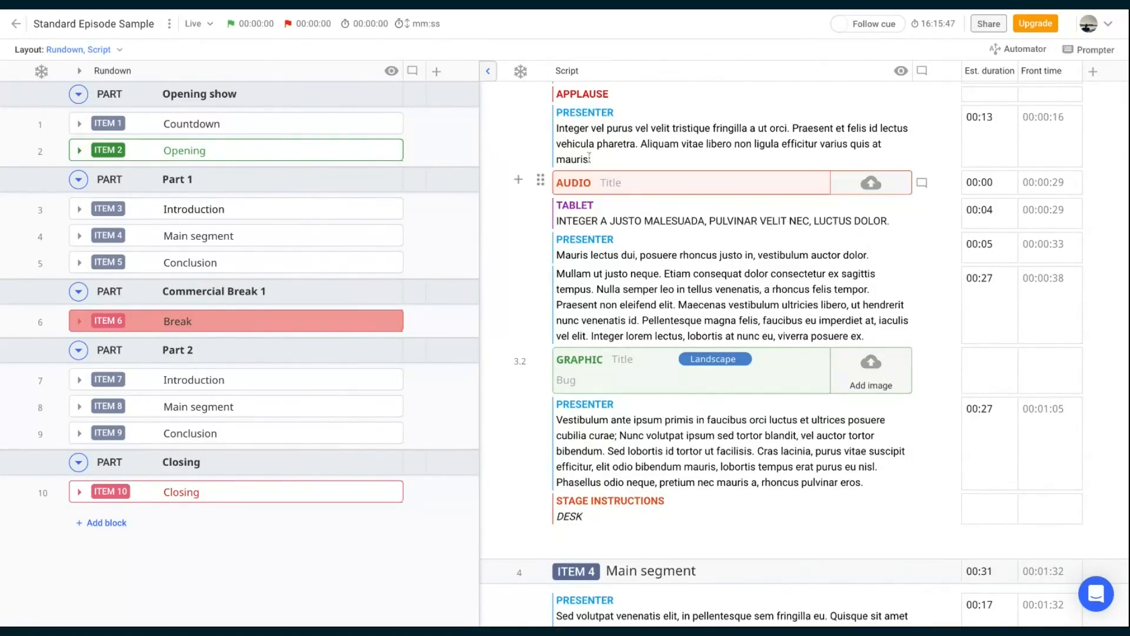
pyautogui.scroll(1, 577, 125)
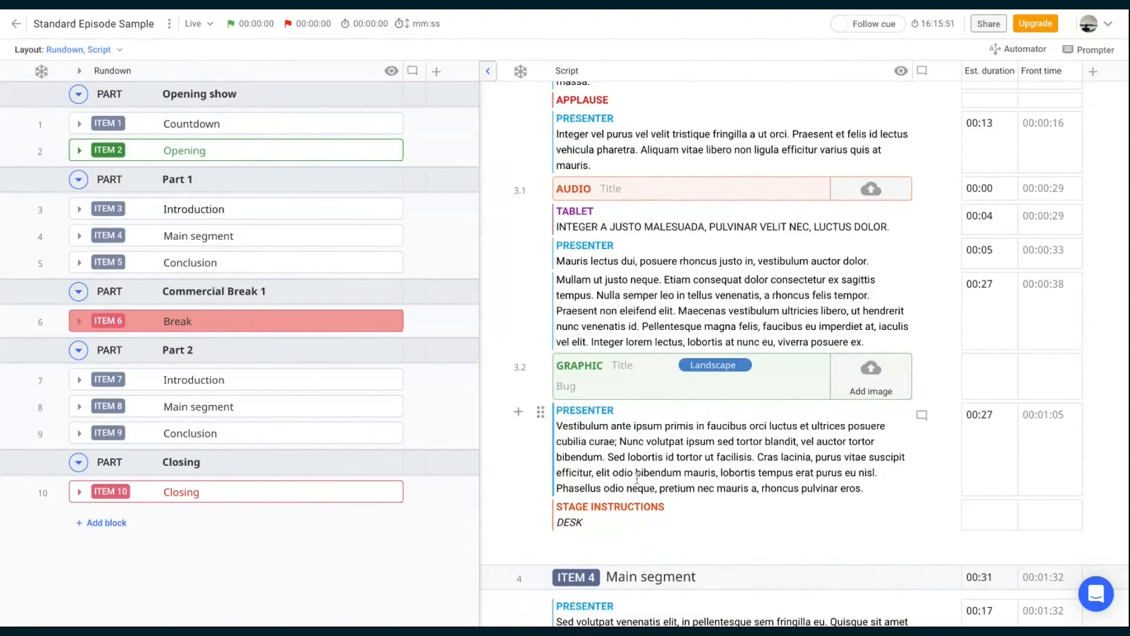
pyautogui.scroll(1, 637, 478)
pyautogui.scroll(3, 637, 478)
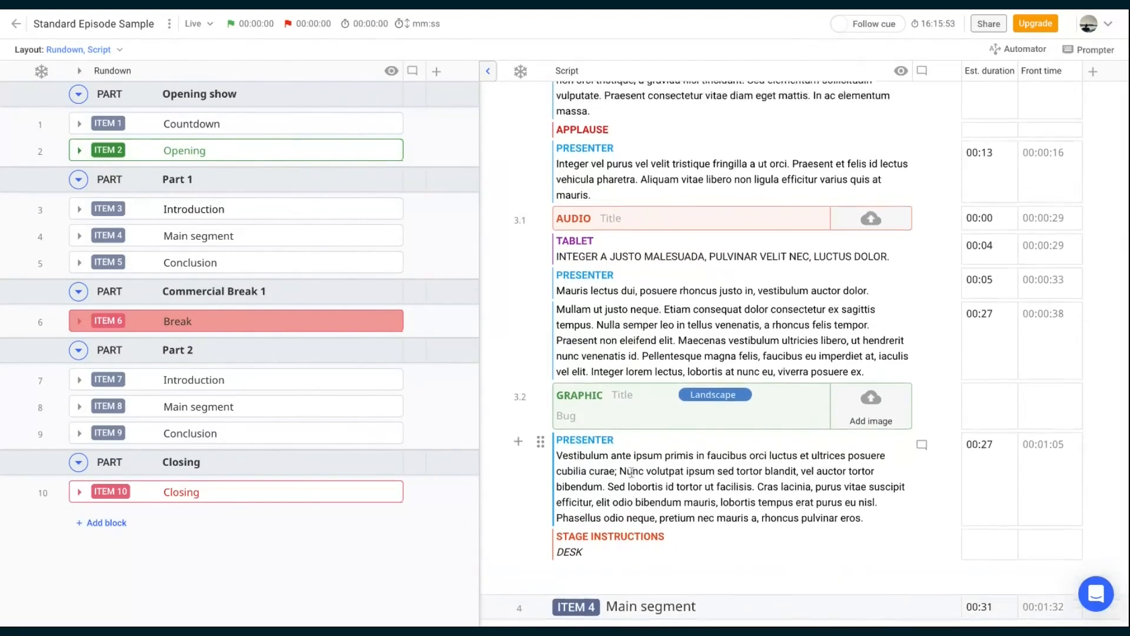
# Step: Rename the PRESENTER block template to PRESENTER A
pyautogui.click(171, 26)
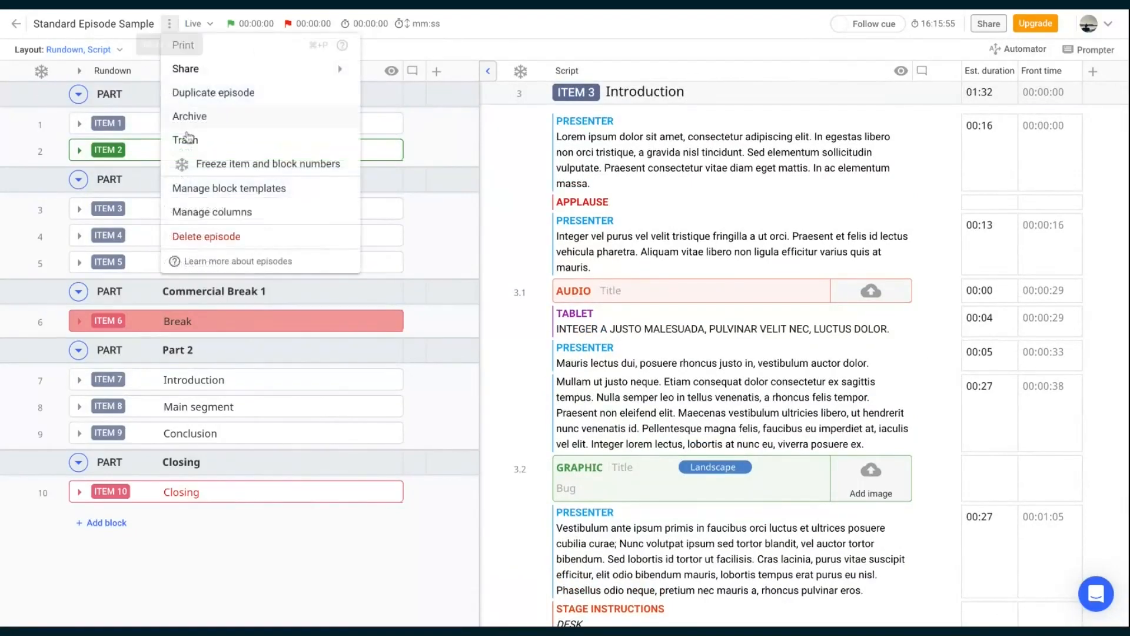
pyautogui.click(229, 188)
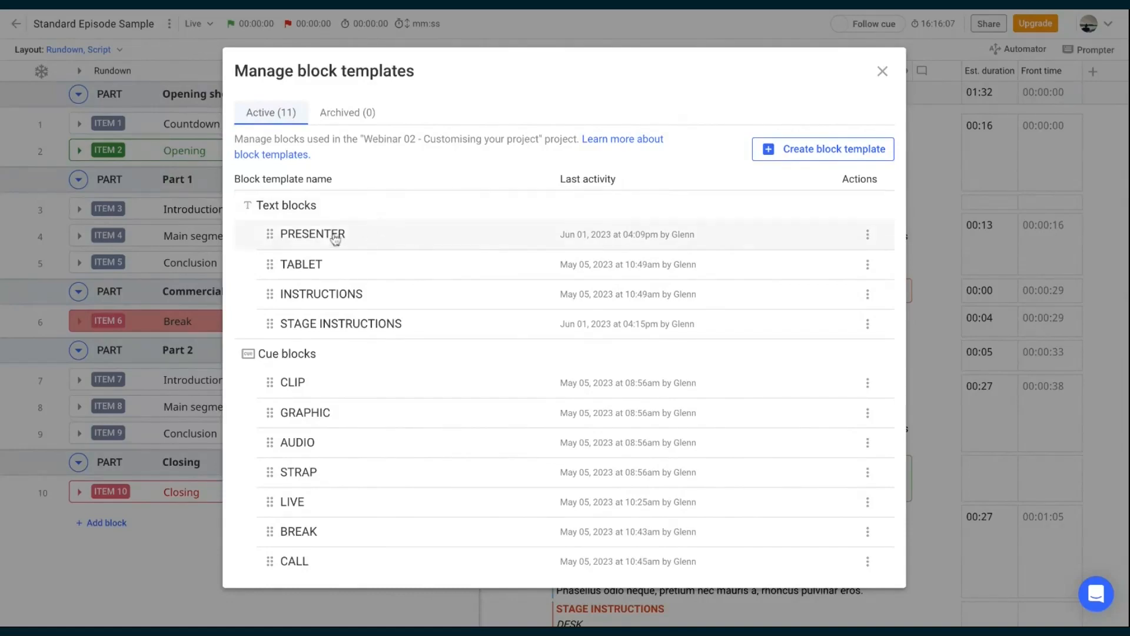
pyautogui.click(868, 235)
pyautogui.click(777, 239)
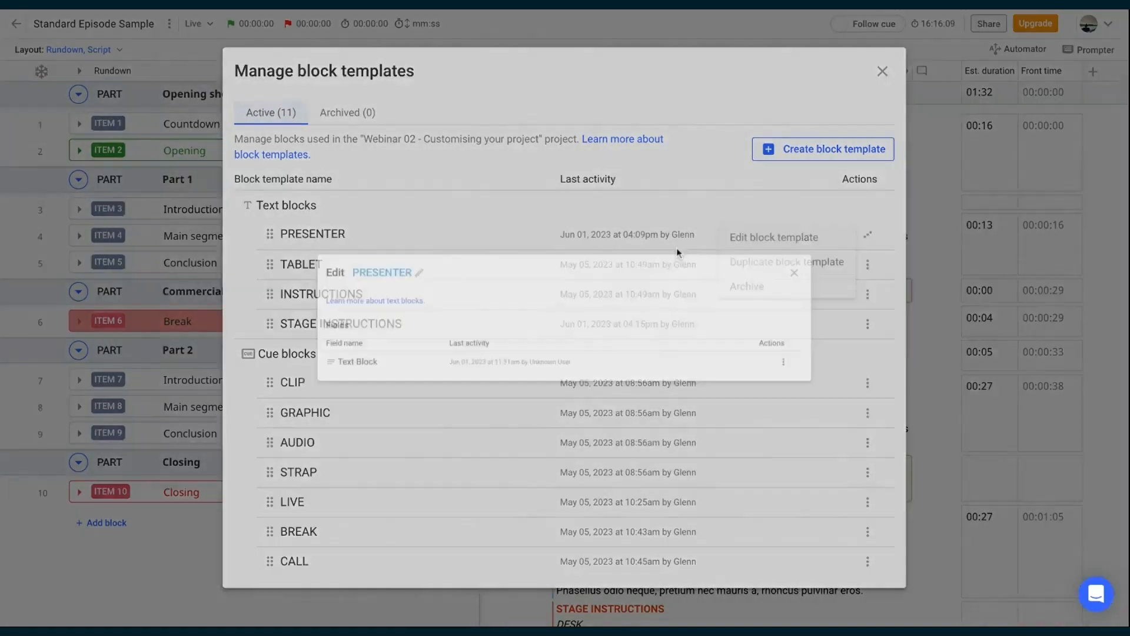
pyautogui.click(360, 254)
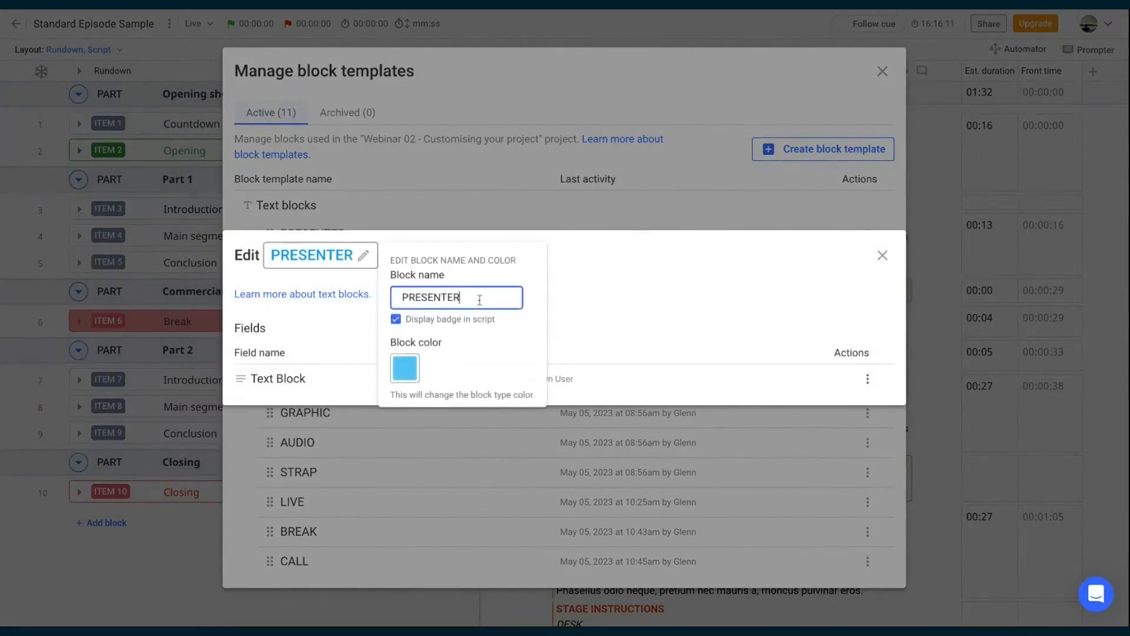
pyautogui.write('A')
pyautogui.click(621, 268)
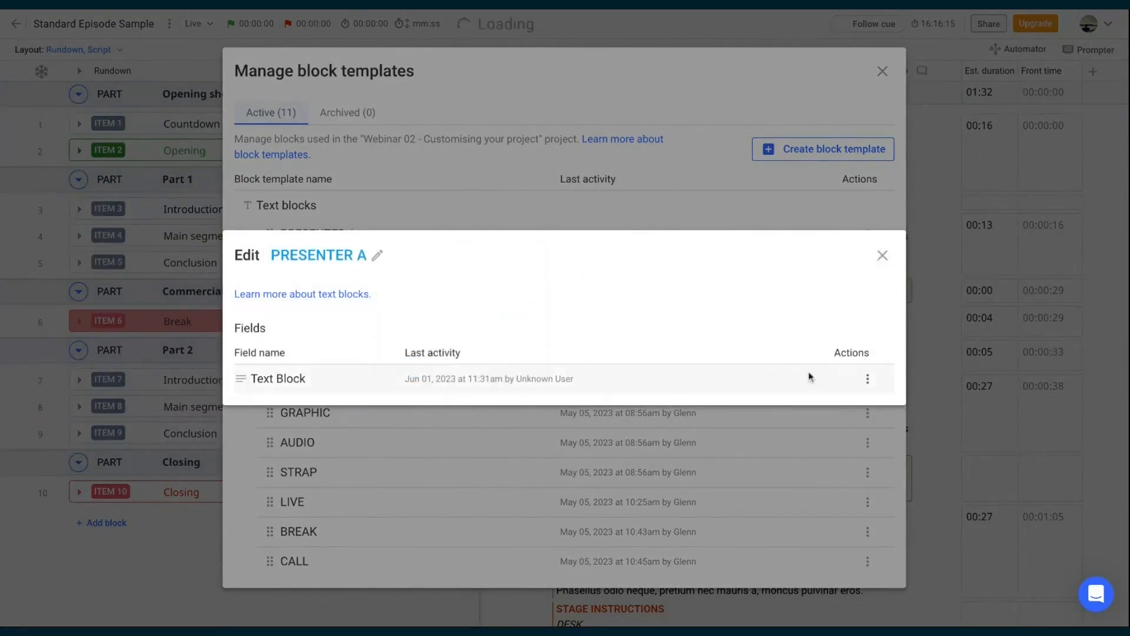
# Step: Set the default text color of PRESENTER A's Text Block field to blue, save, and return to the template list
pyautogui.click(867, 378)
pyautogui.click(782, 386)
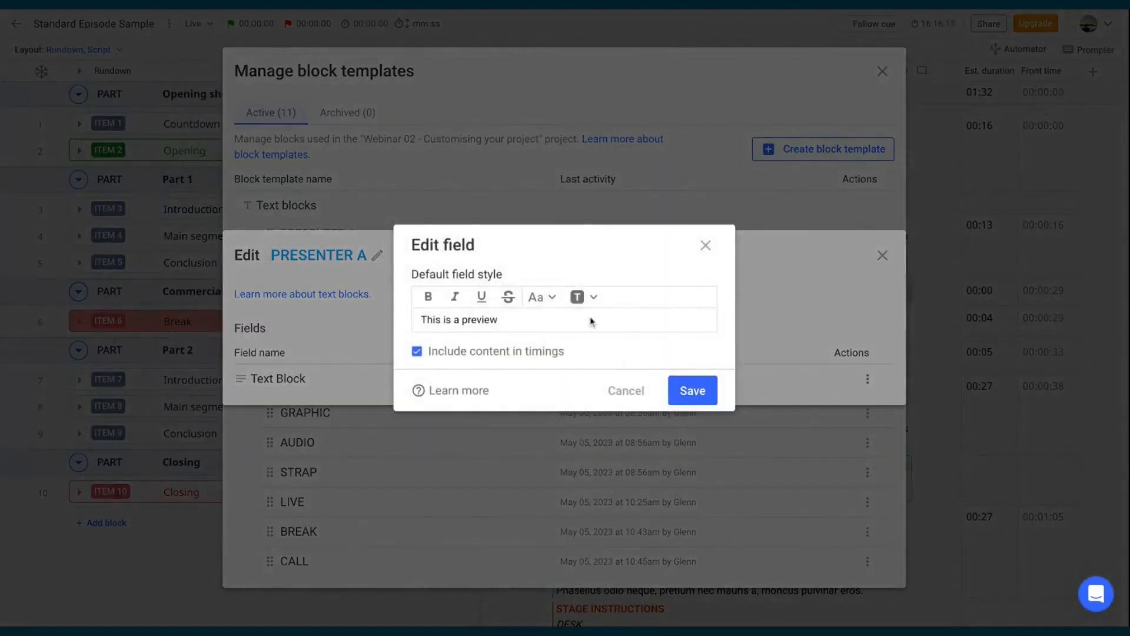
pyautogui.click(591, 297)
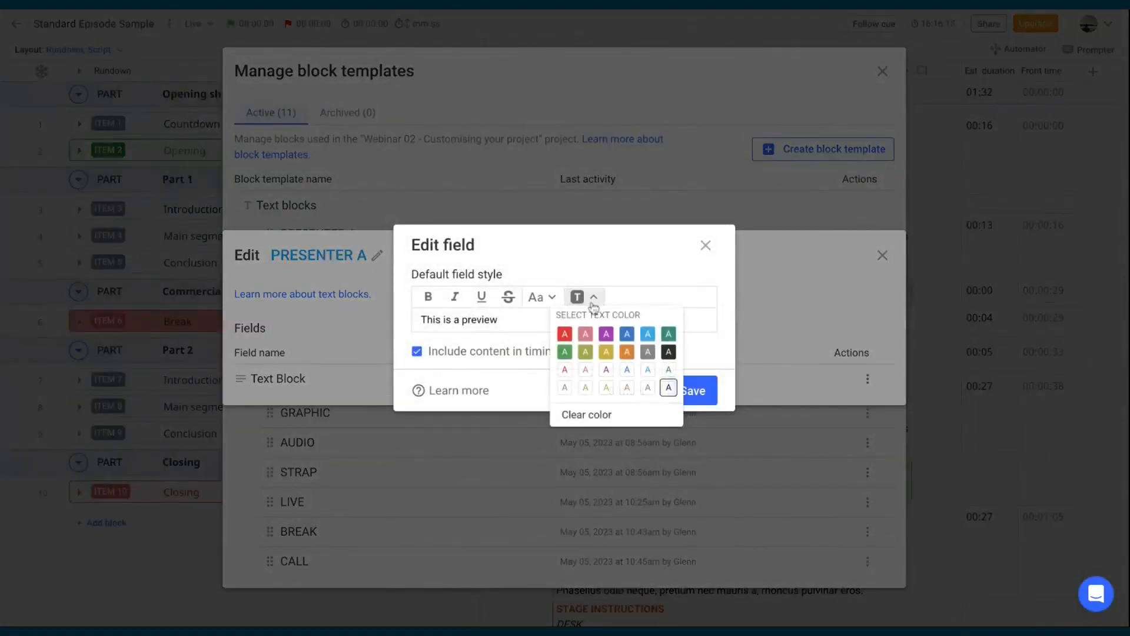
pyautogui.click(628, 372)
pyautogui.click(690, 390)
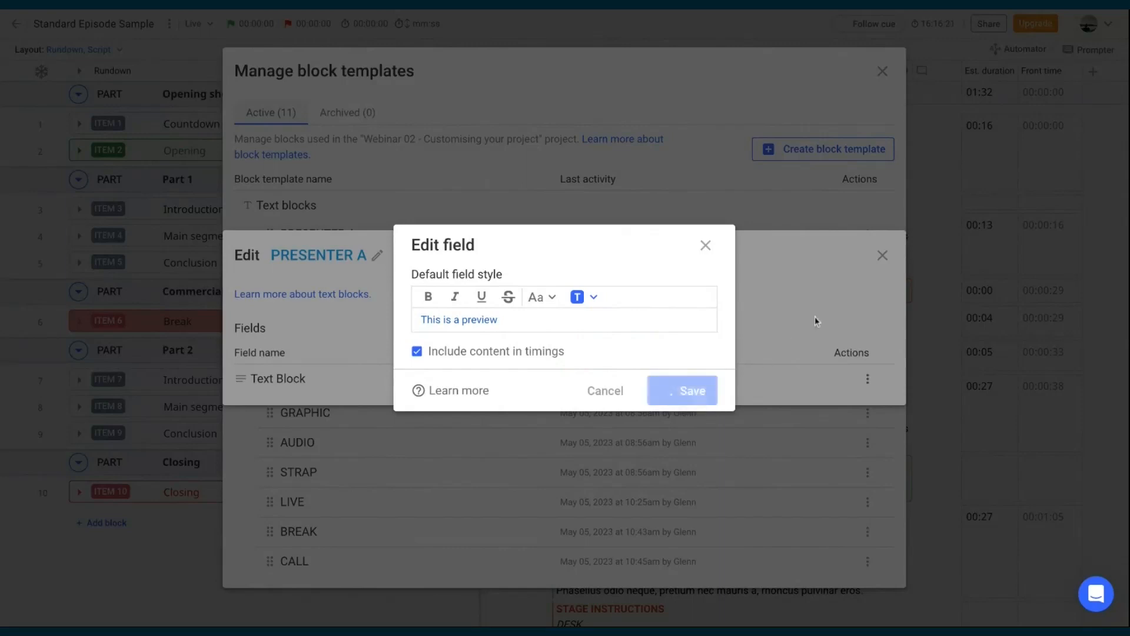
pyautogui.click(879, 258)
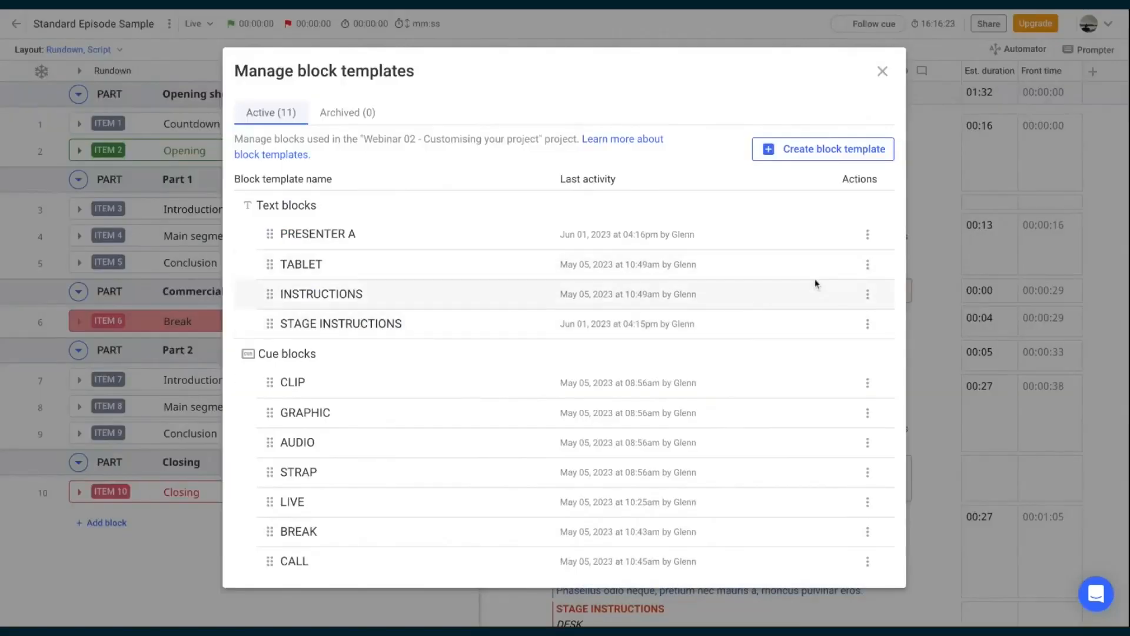
# Step: Duplicate the PRESENTER A block template and open the copy for editing
pyautogui.click(869, 237)
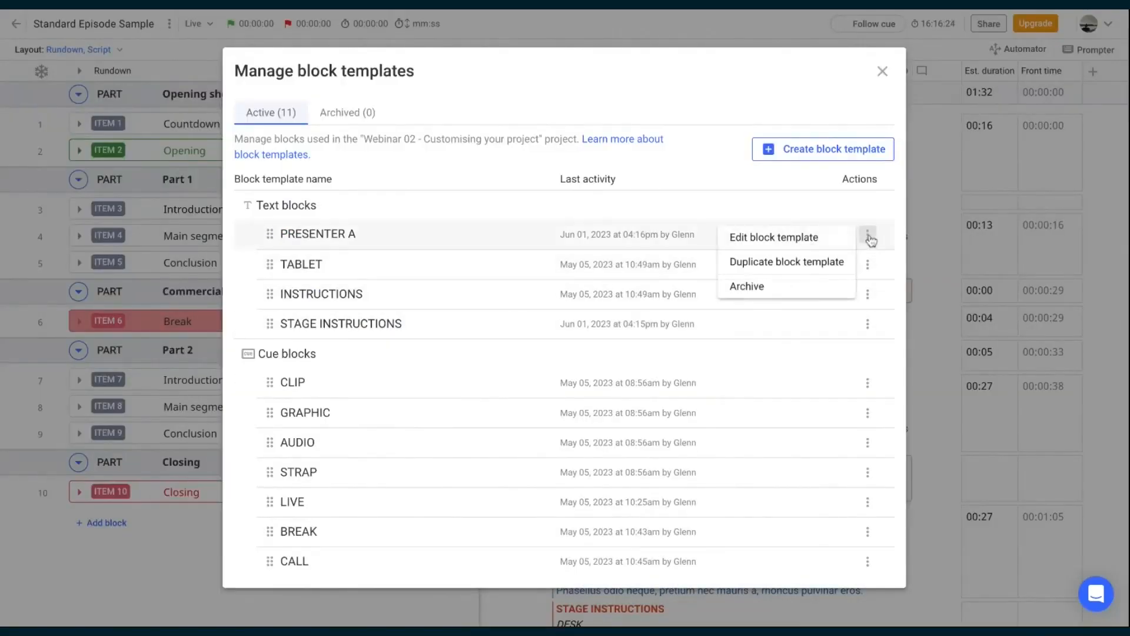
pyautogui.click(805, 268)
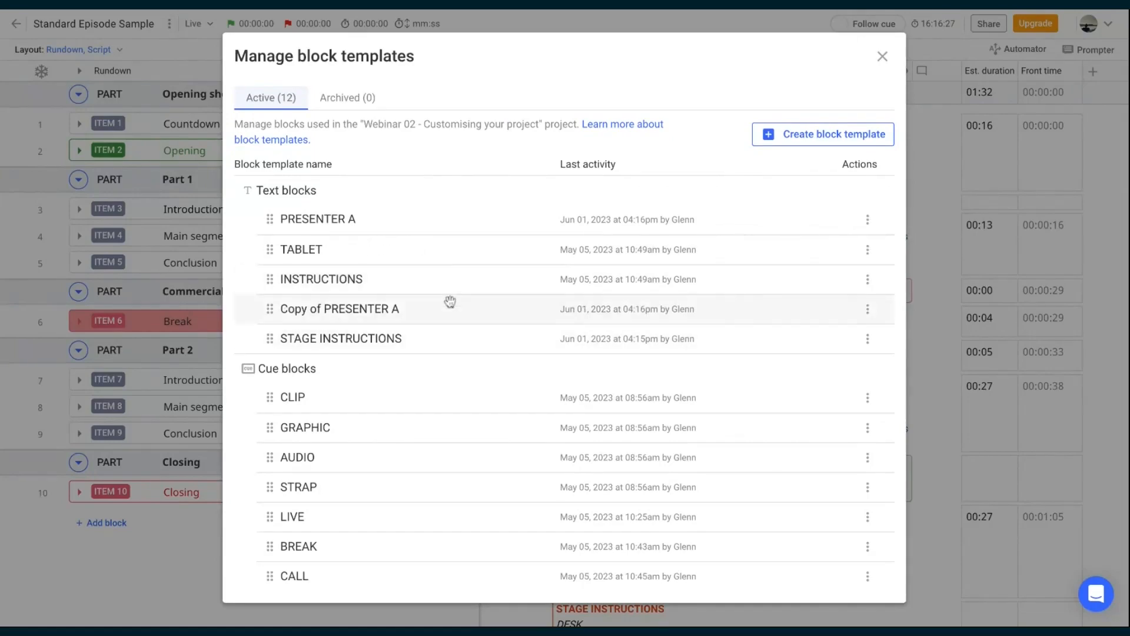
pyautogui.click(361, 314)
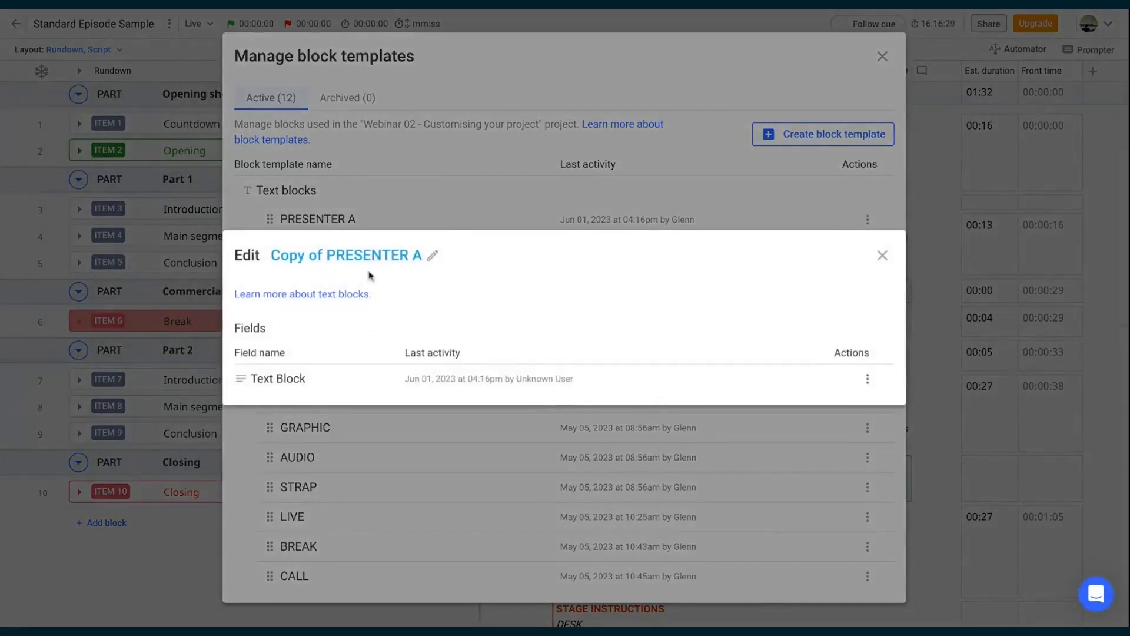
# Step: Rename the copied template PRESENTER B and set its block color to teal green
pyautogui.click(378, 257)
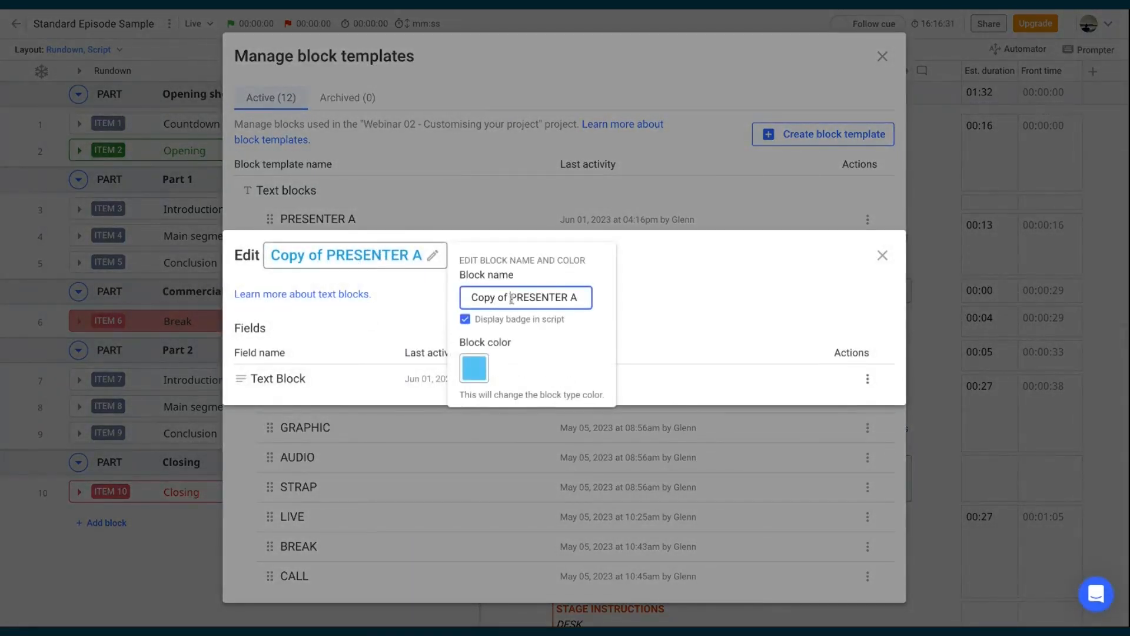
pyautogui.moveTo(511, 299); pyautogui.dragTo(471, 298)
pyautogui.press('BackSpace')
pyautogui.click(556, 298)
pyautogui.press('BackSpace')
pyautogui.press('BackSpace')
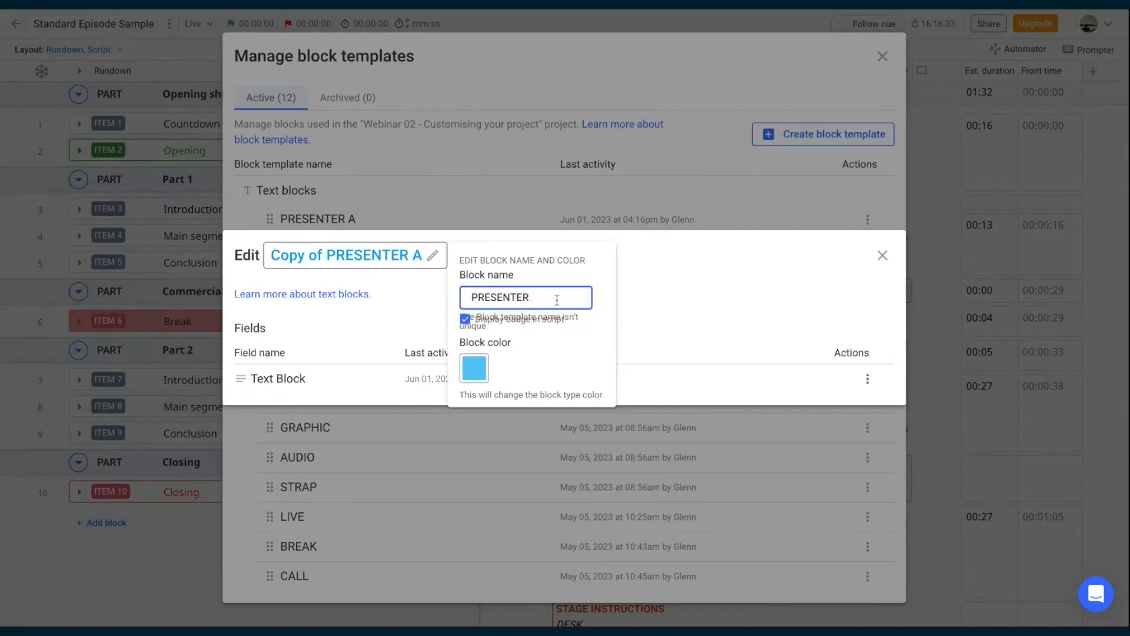
pyautogui.write('B')
pyautogui.click(473, 372)
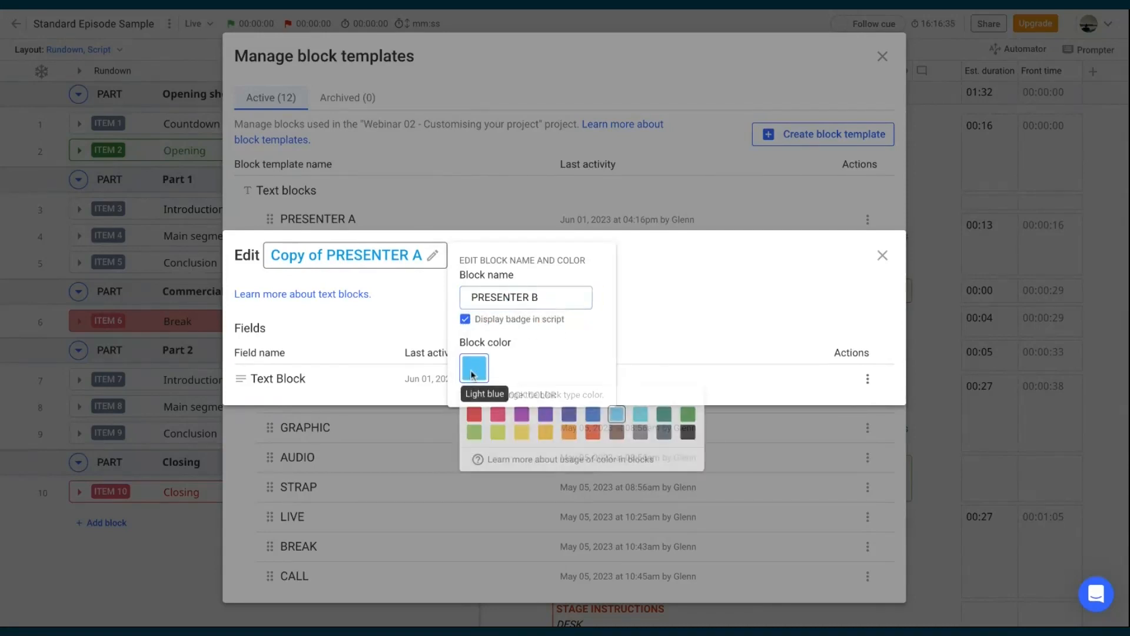
pyautogui.click(664, 413)
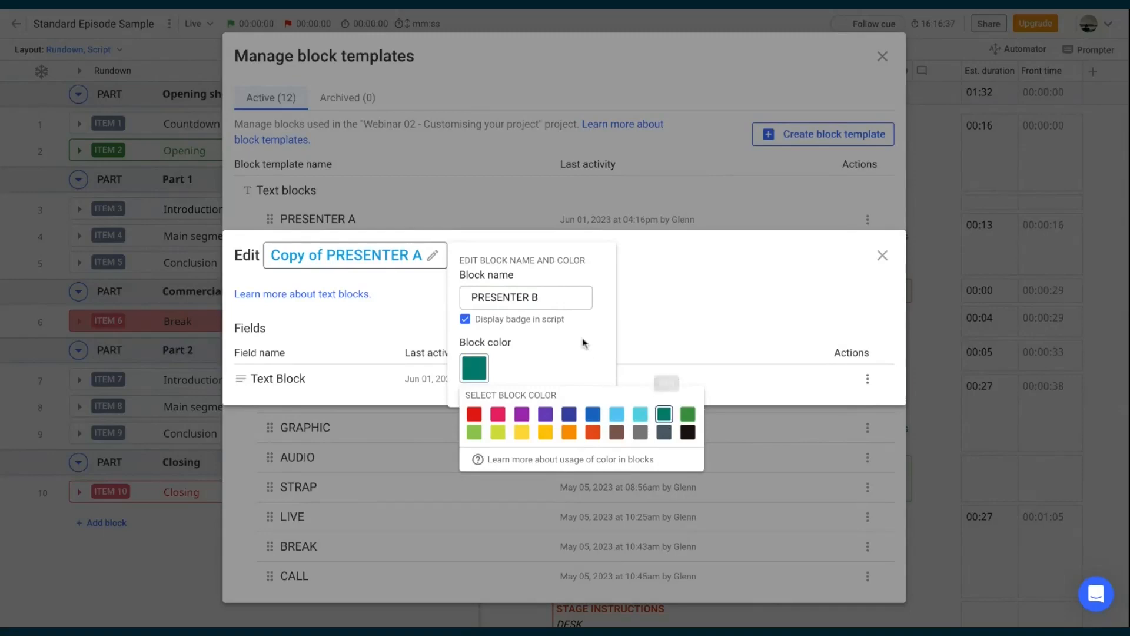
# Step: Set the default text color of PRESENTER B's Text Block field to teal green and save the field
pyautogui.click(583, 343)
pyautogui.click(714, 326)
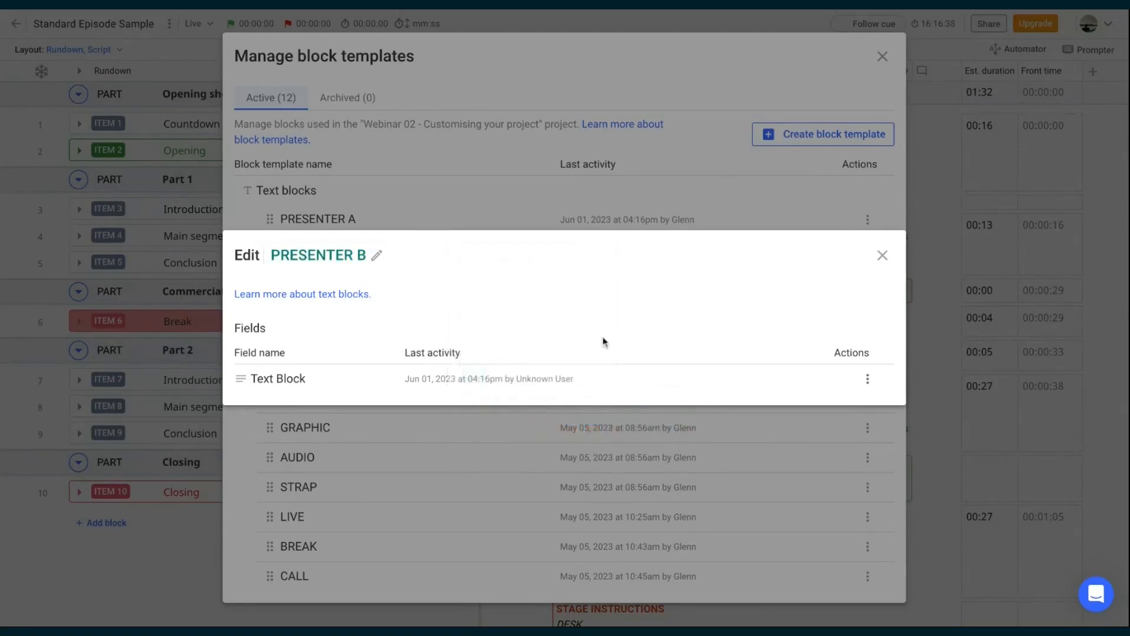
pyautogui.click(867, 381)
pyautogui.click(836, 384)
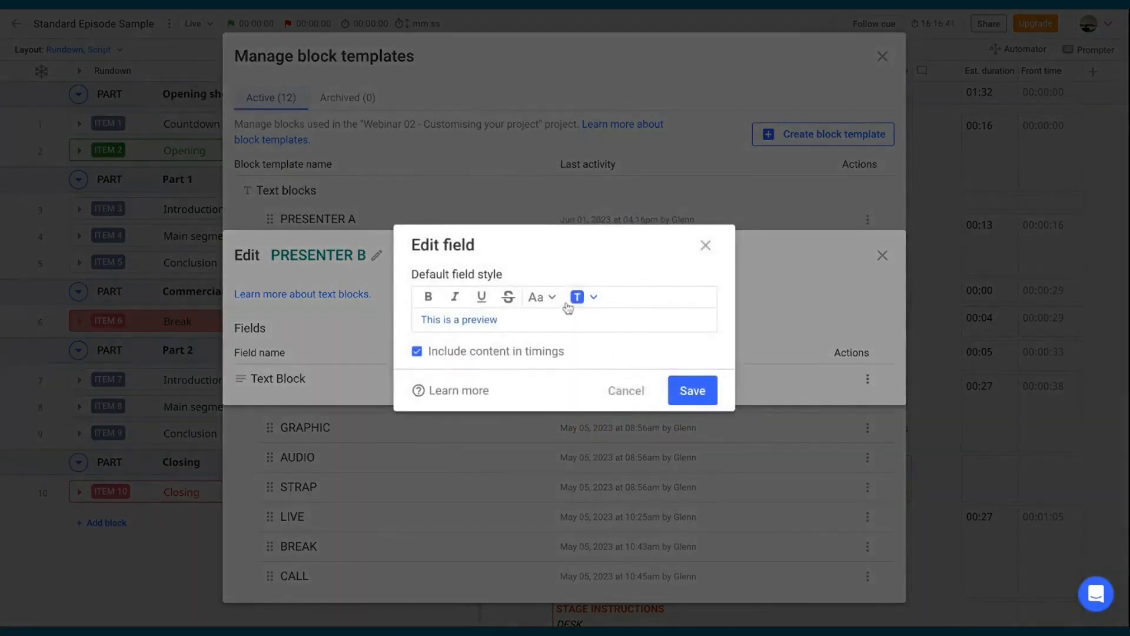
pyautogui.click(589, 298)
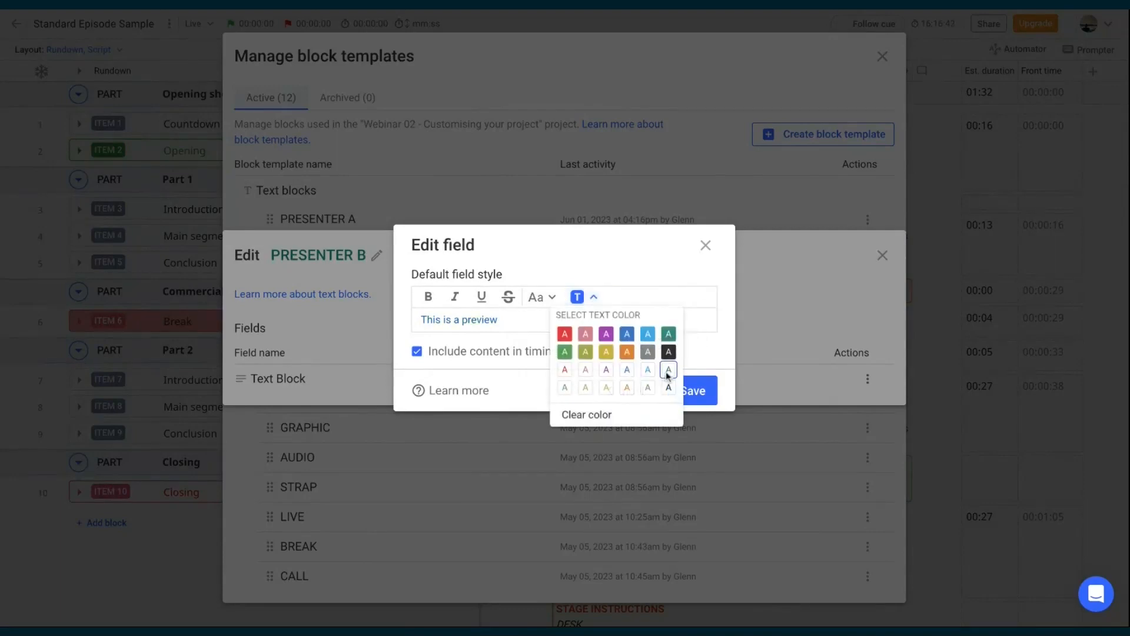
pyautogui.click(650, 267)
pyautogui.click(692, 391)
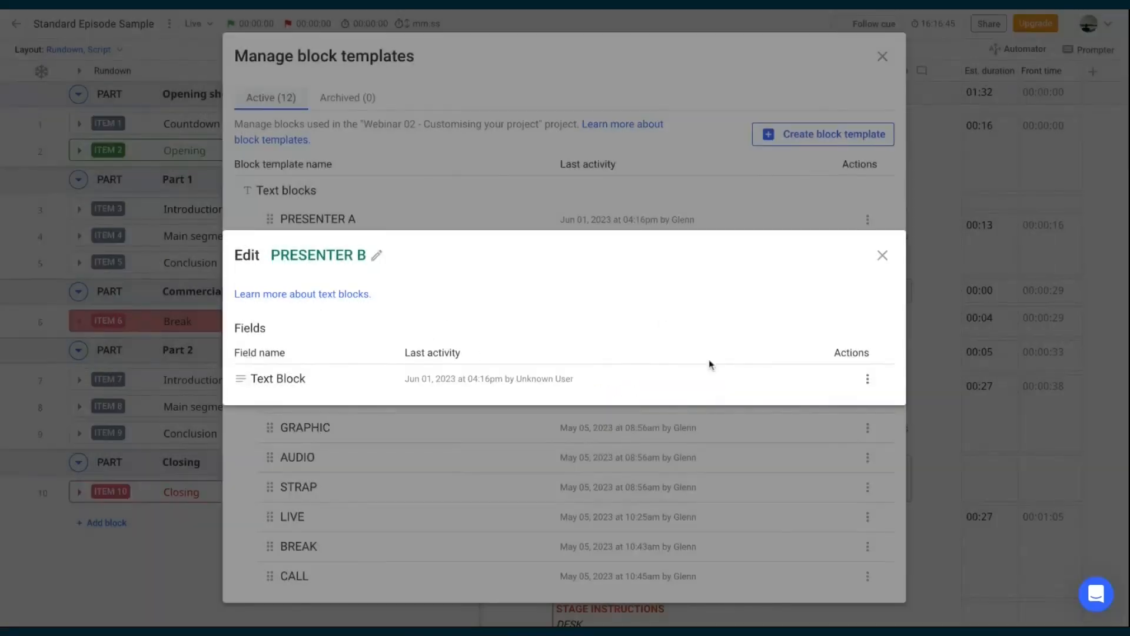
# Step: Return to the template list, try to move PRESENTER B directly below PRESENTER A, and close the template manager
pyautogui.click(882, 254)
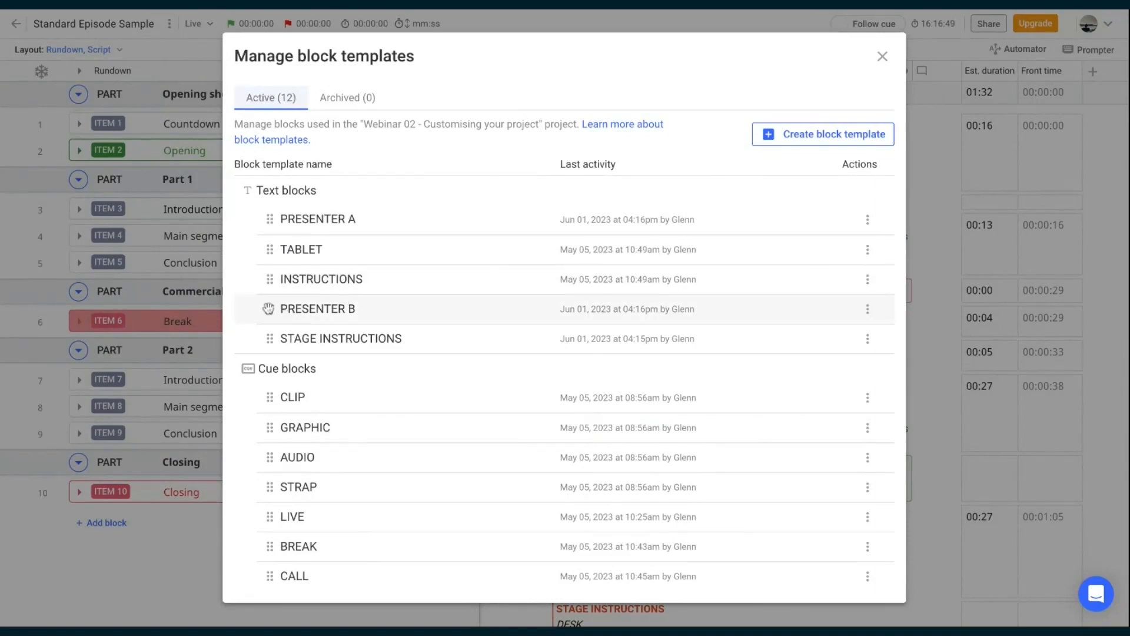
pyautogui.moveTo(268, 309); pyautogui.dragTo(263, 242)
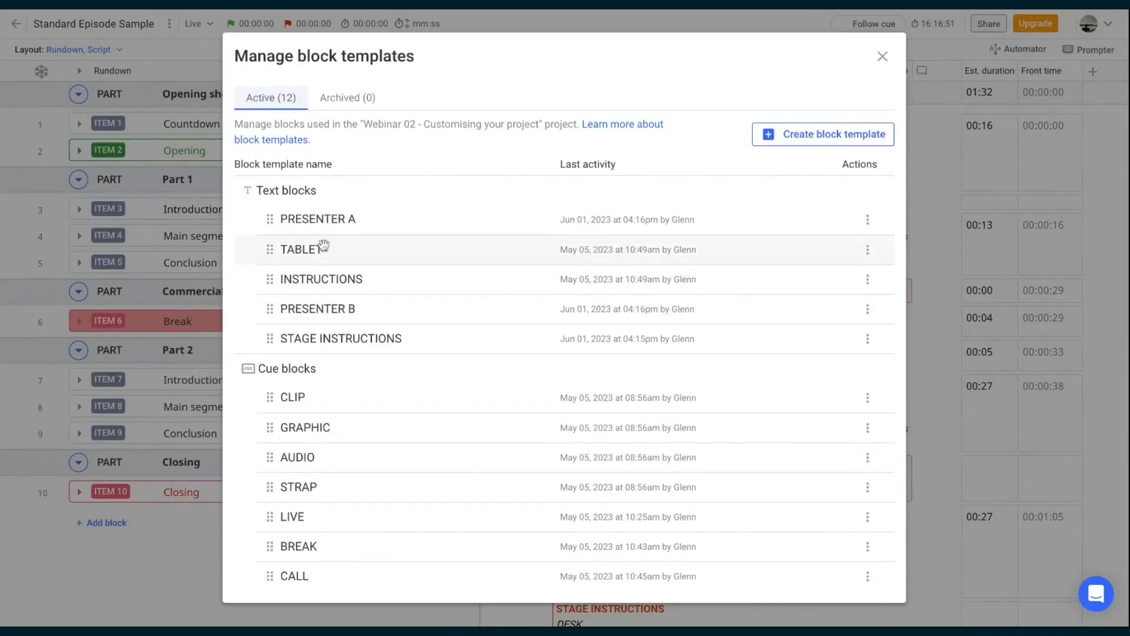
pyautogui.click(882, 56)
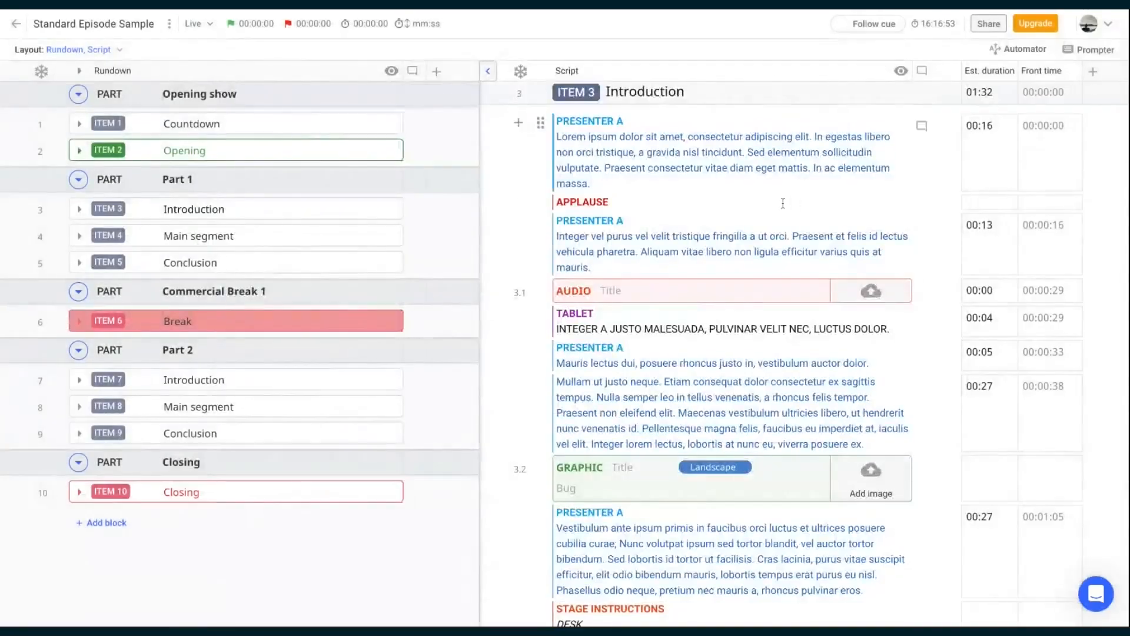
# Step: Insert a PRESENTER B block after the first PRESENTER A block in ITEM 3 Introduction, containing "type my text"
pyautogui.scroll(1, 603, 195)
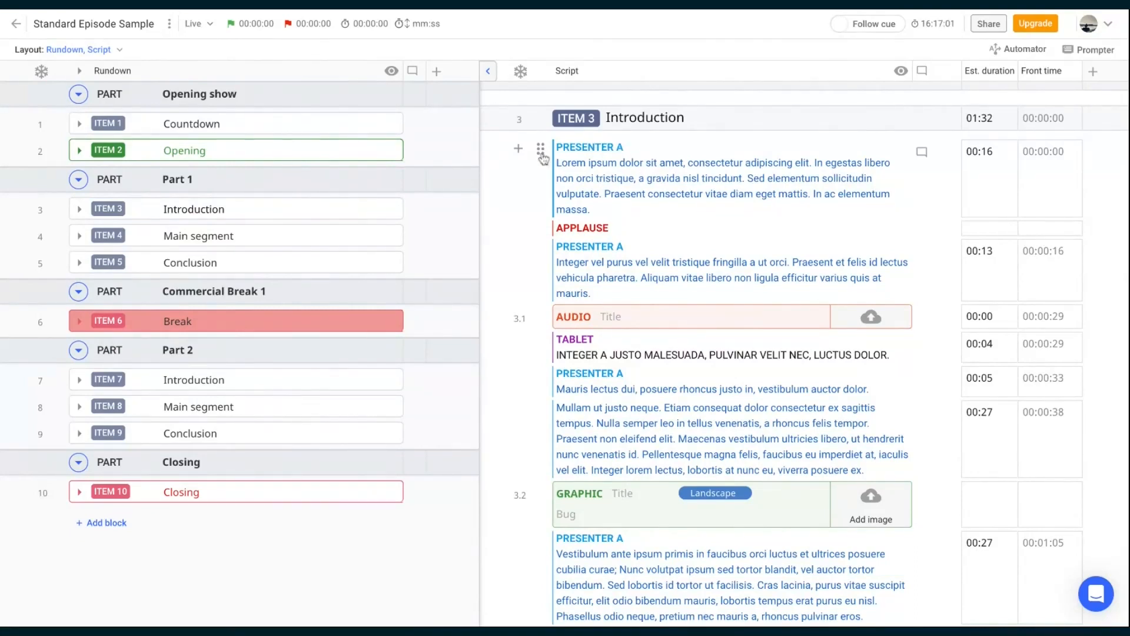
pyautogui.click(518, 149)
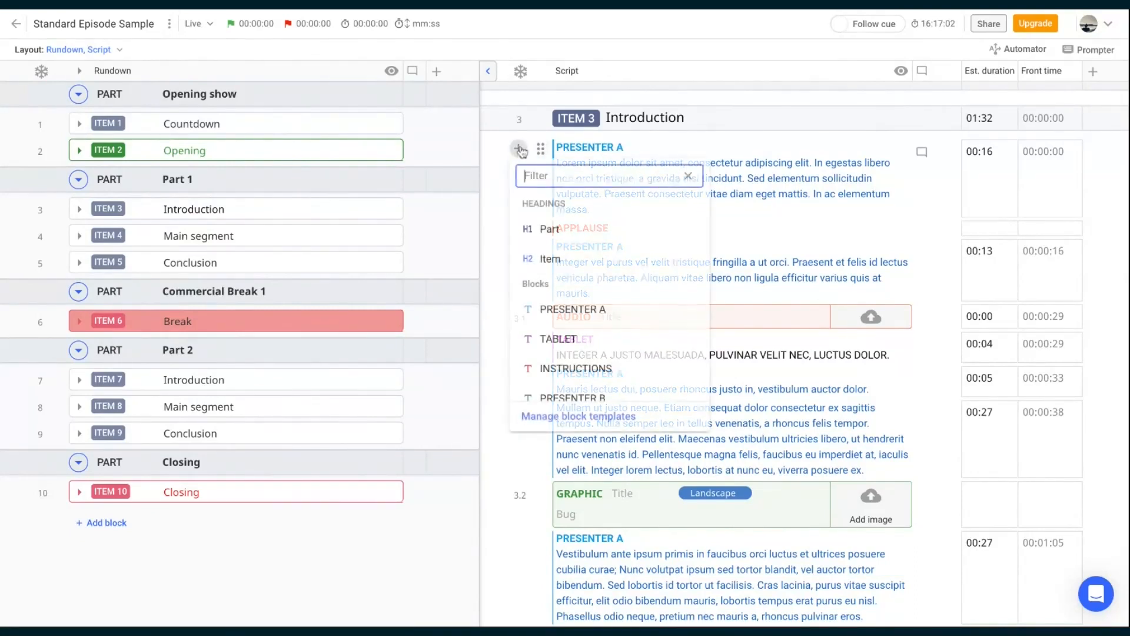
pyautogui.click(603, 397)
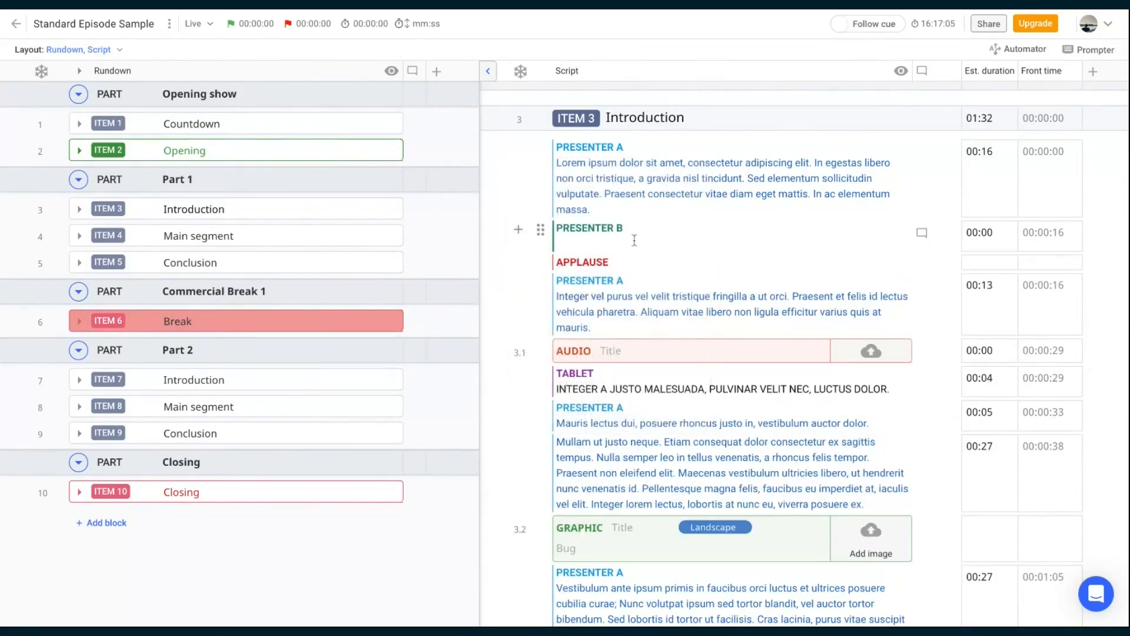
pyautogui.write('type my text')
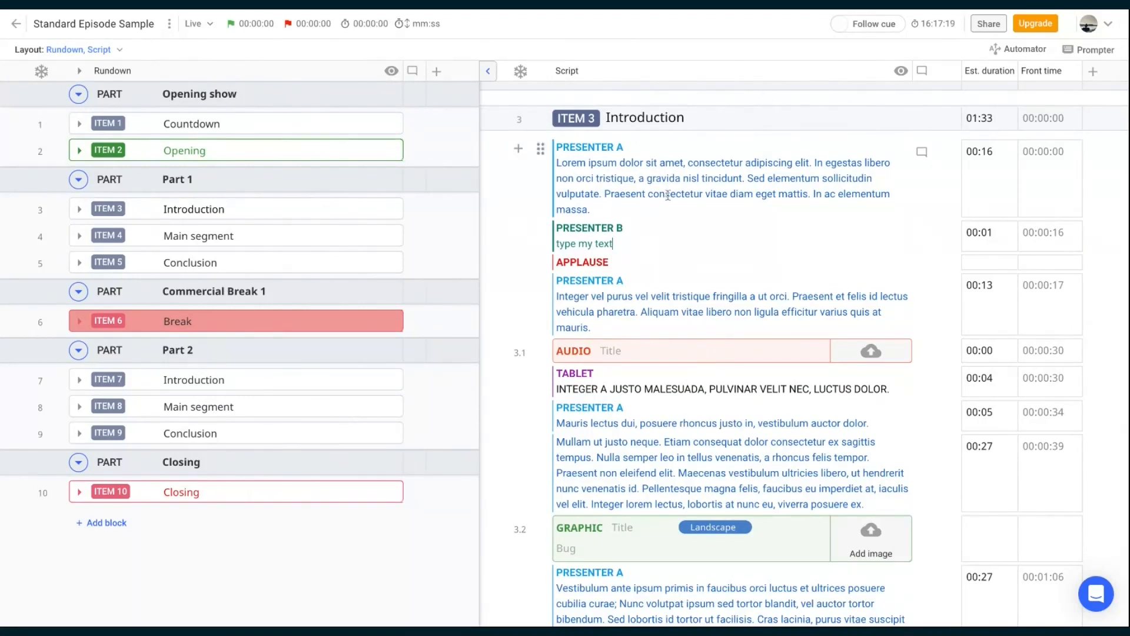
# Step: Filter the script blocks to hide PRESENTER A while keeping all other text and cue blocks shown
pyautogui.click(901, 72)
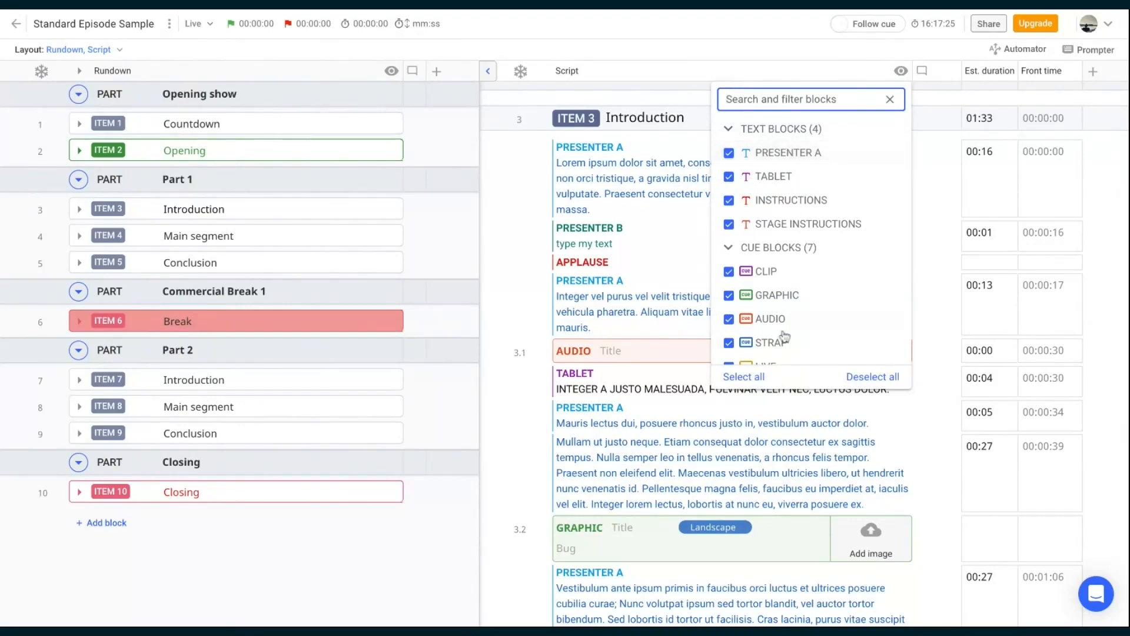
pyautogui.click(871, 377)
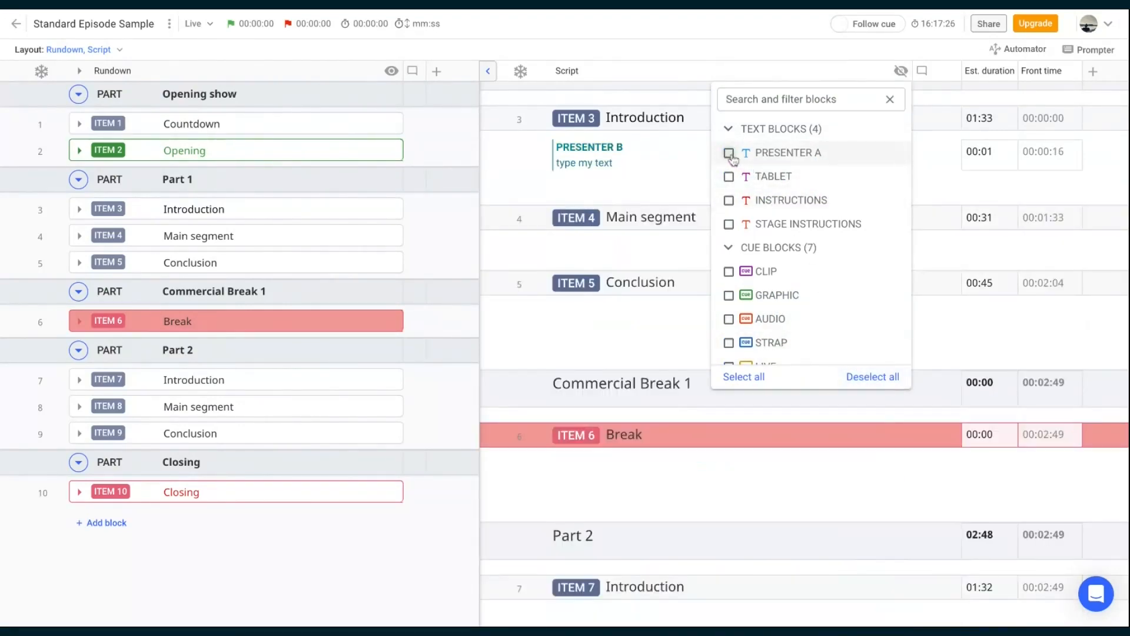
pyautogui.click(730, 154)
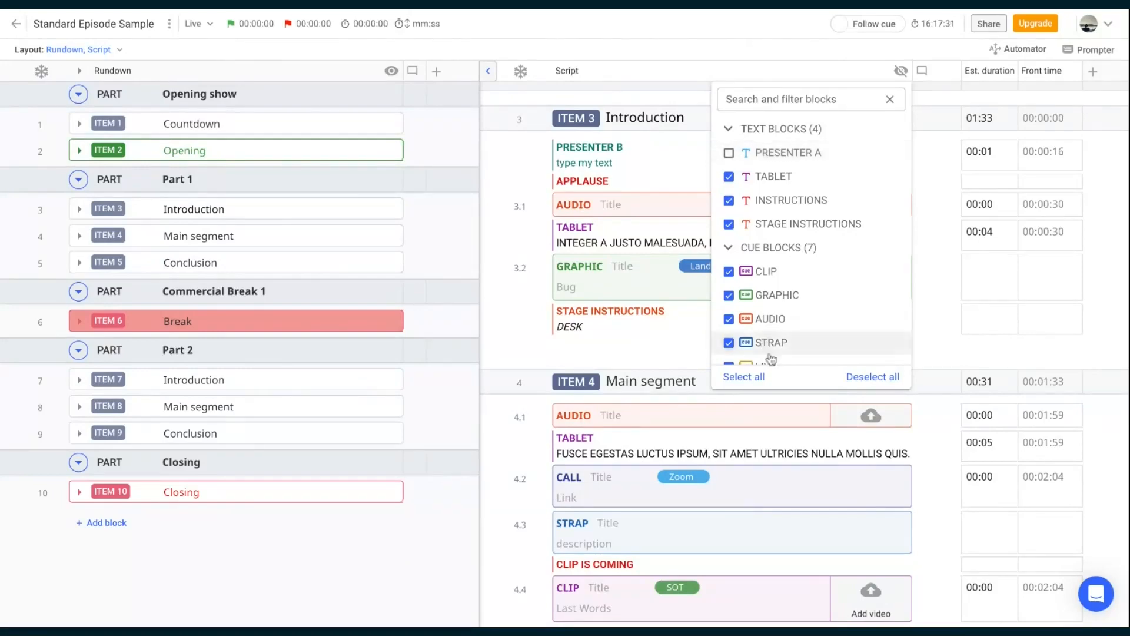
pyautogui.click(744, 377)
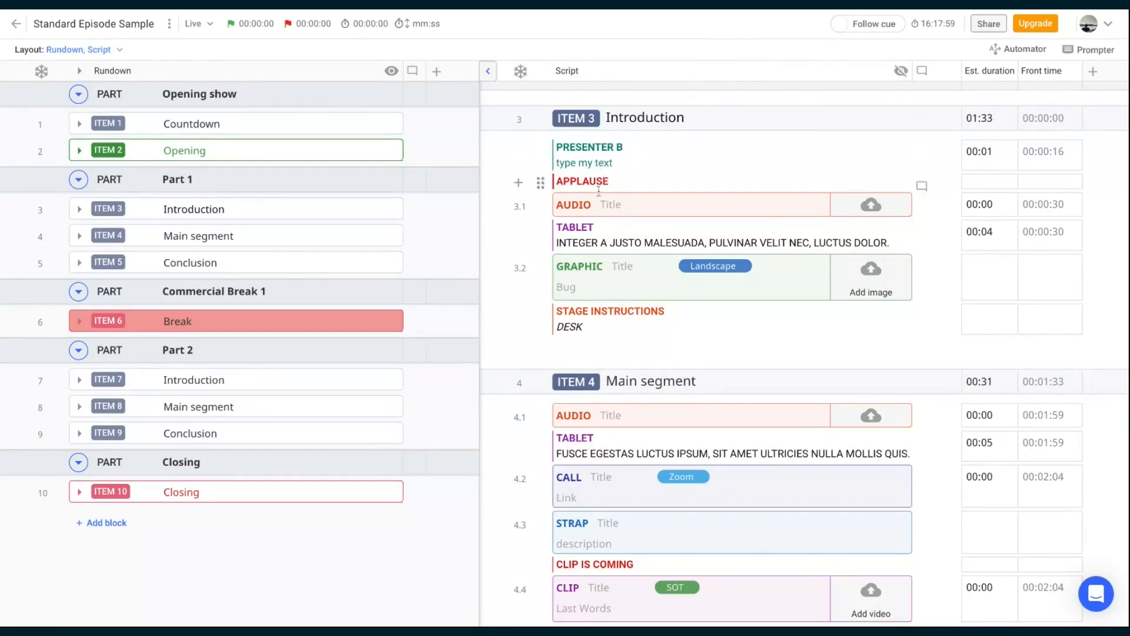
# Step: Expand all items in the rundown and look over their cue blocks
pyautogui.click(79, 71)
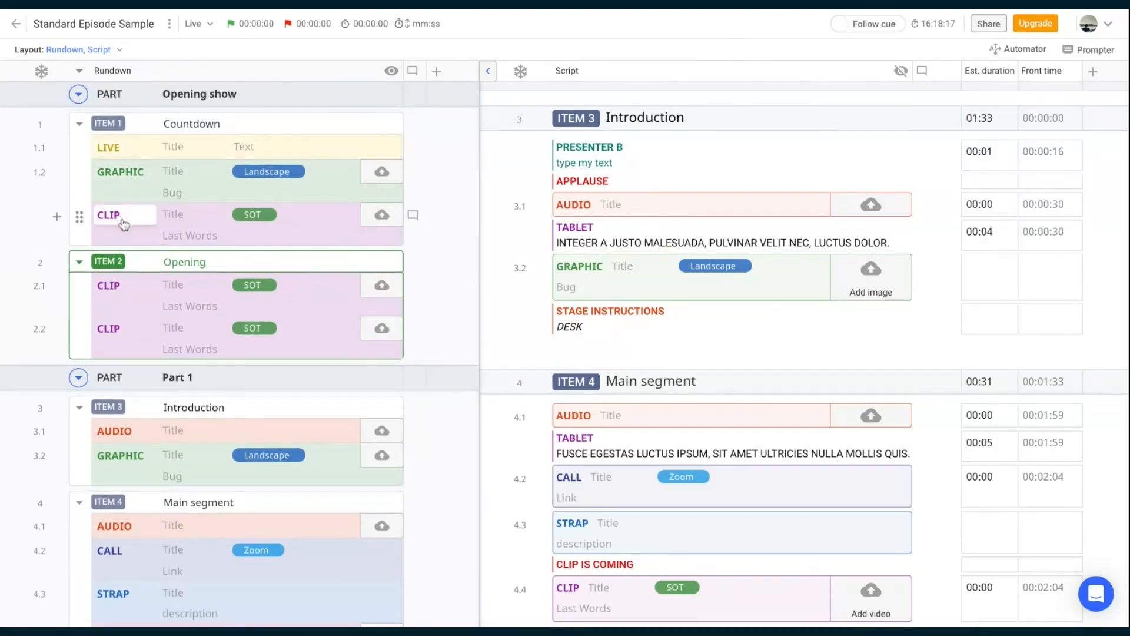
pyautogui.scroll(-2, 147, 370)
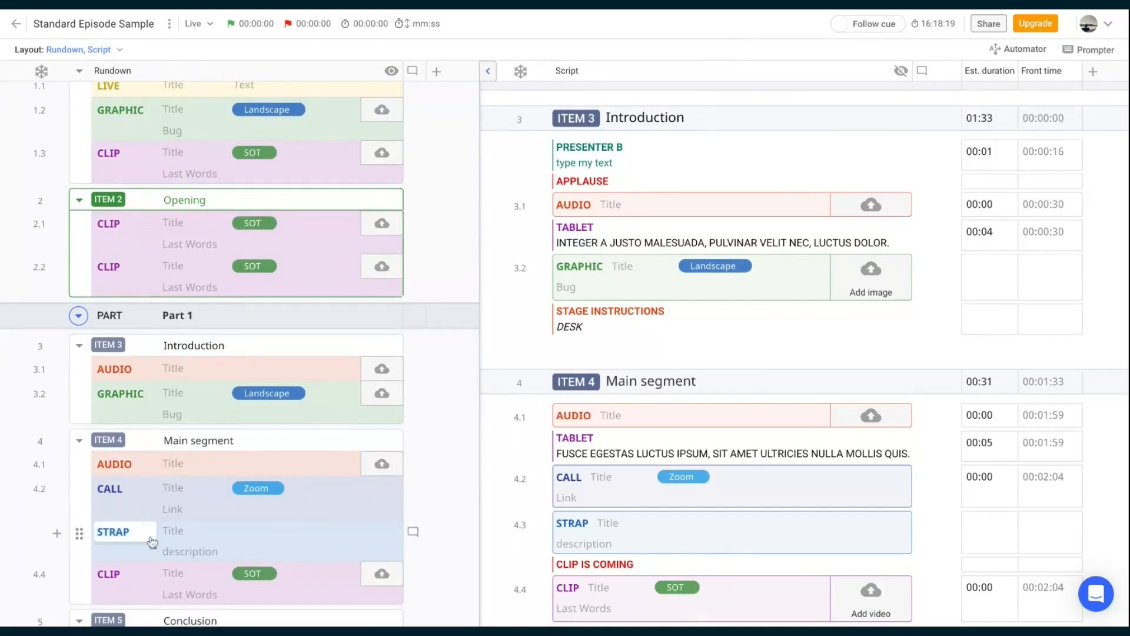
pyautogui.scroll(2, 160, 519)
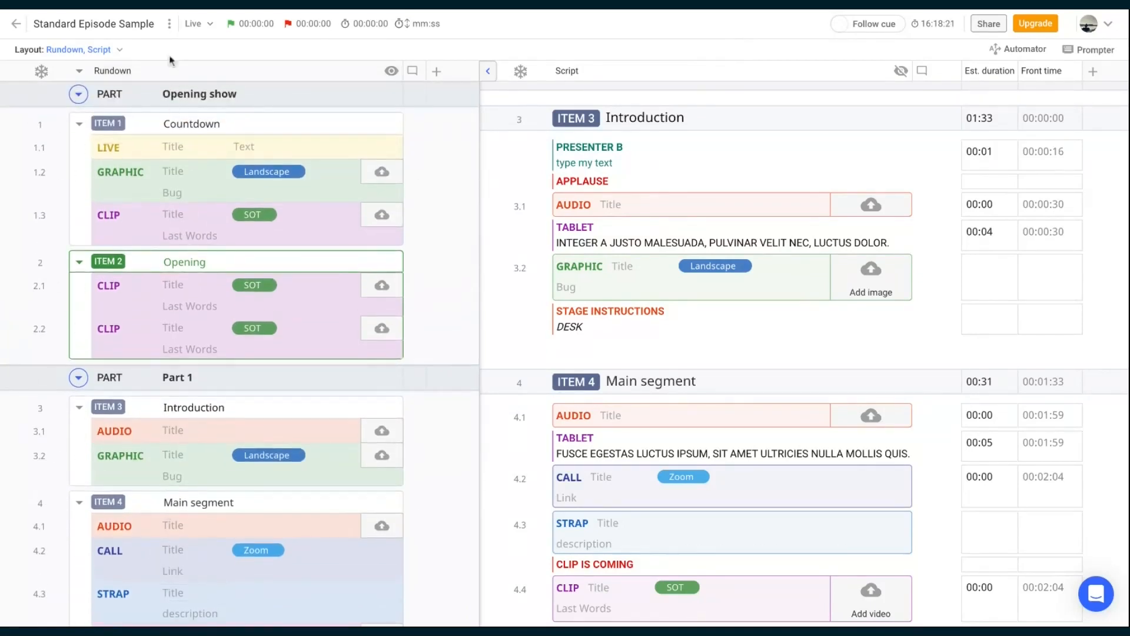
# Step: Open the CLIP cue block template for editing and view the field types that can be added
pyautogui.click(169, 23)
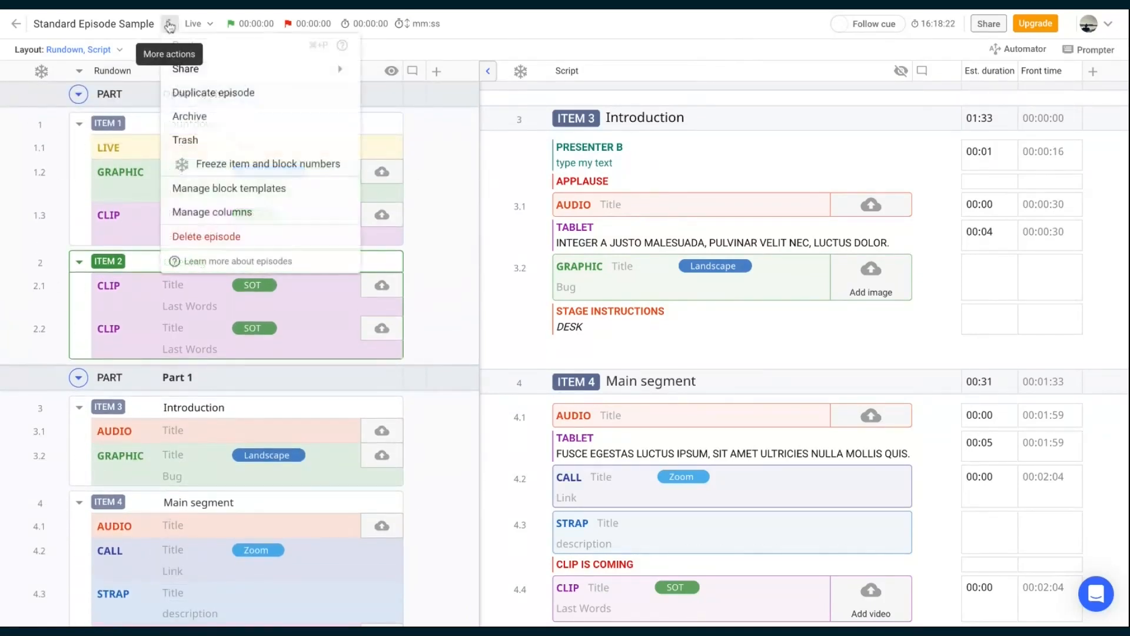
pyautogui.click(217, 187)
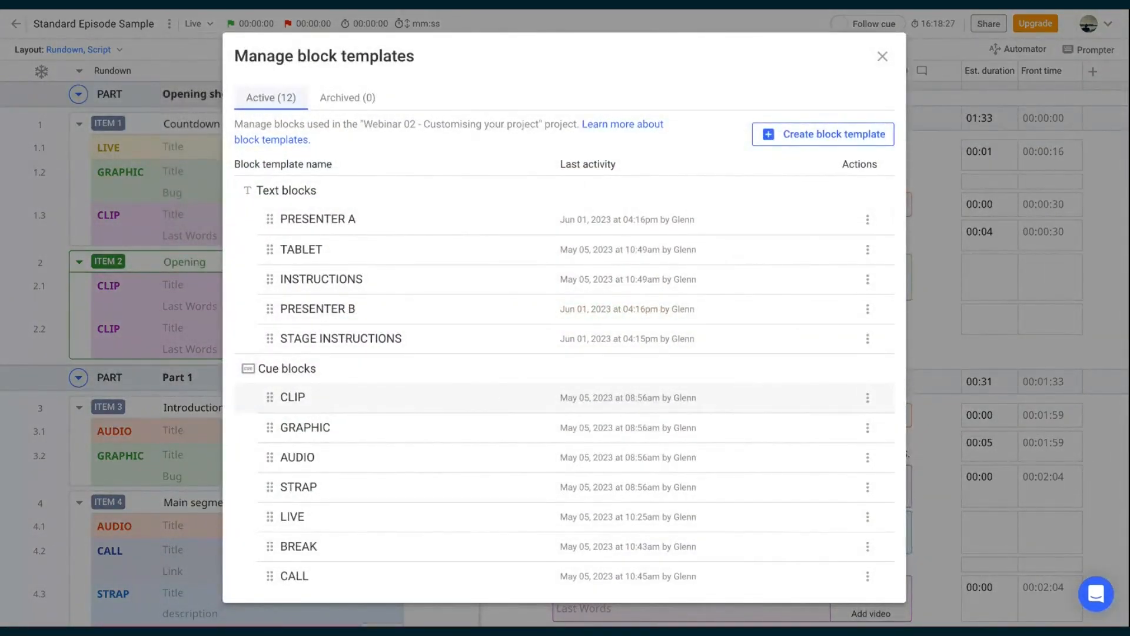
pyautogui.click(867, 397)
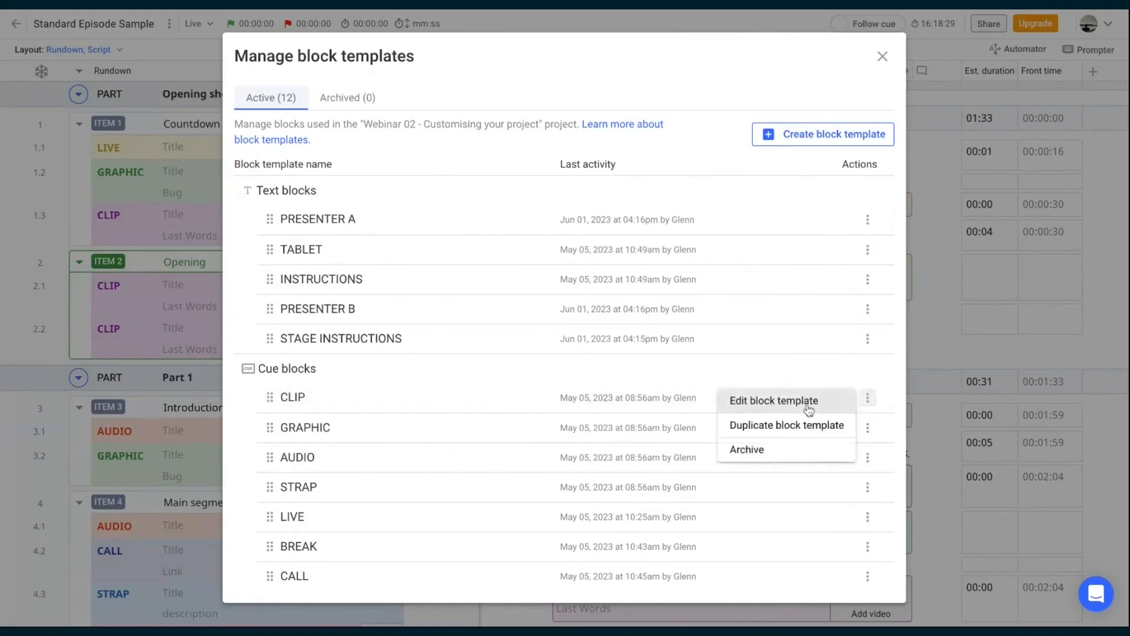
pyautogui.click(807, 406)
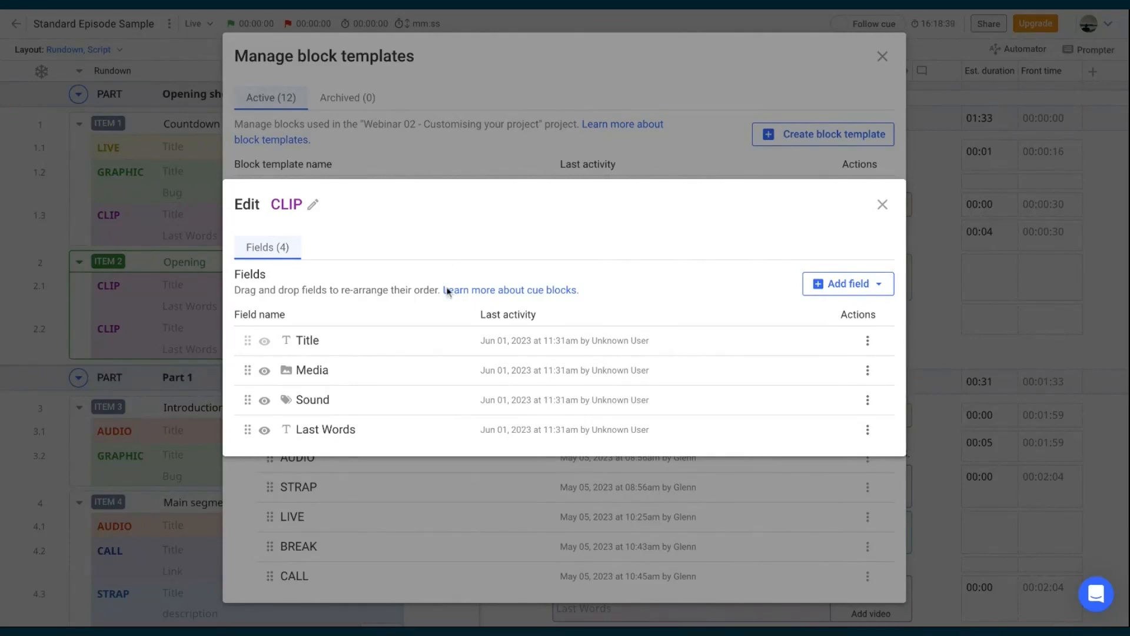
pyautogui.click(860, 283)
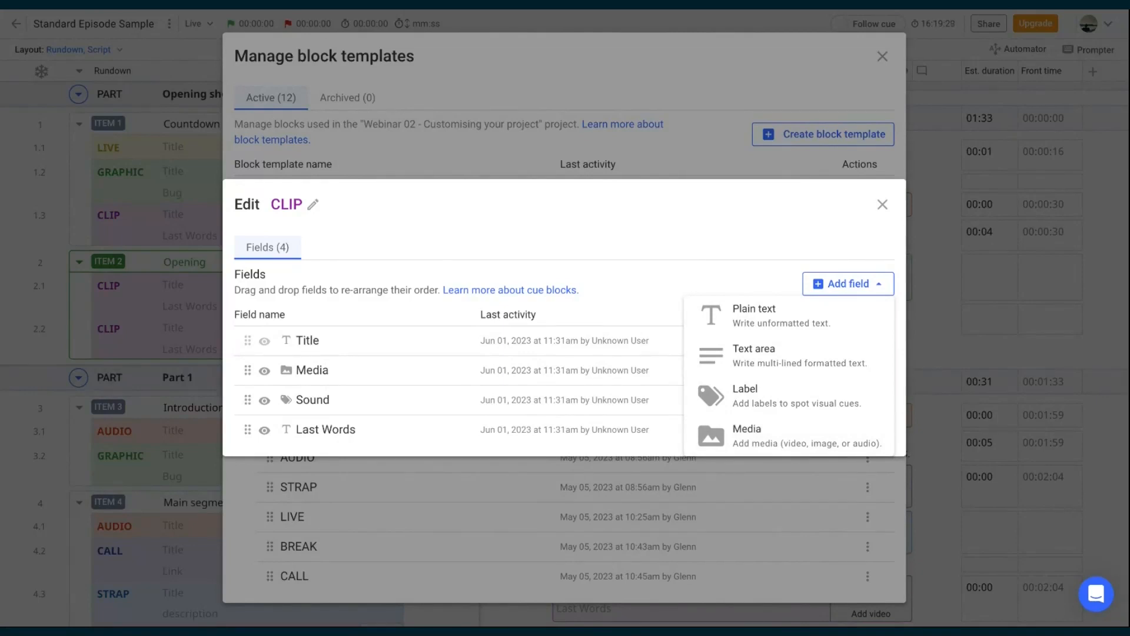
pyautogui.press('Escape')
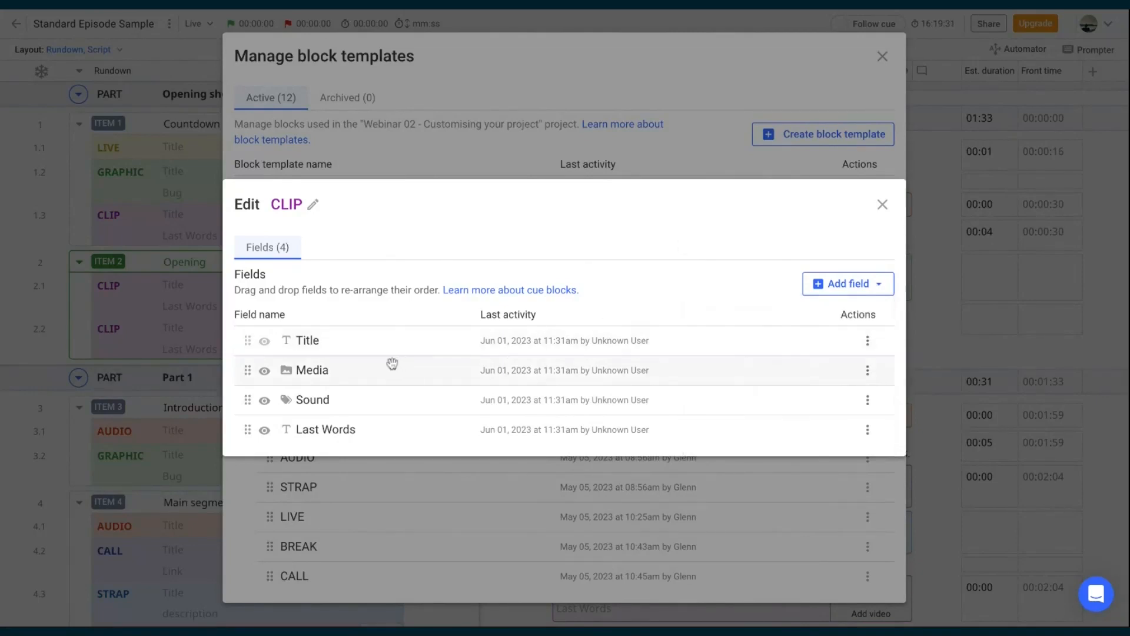
# Step: Set the CLIP template's Title field to always display in a separate row and save it
pyautogui.click(305, 342)
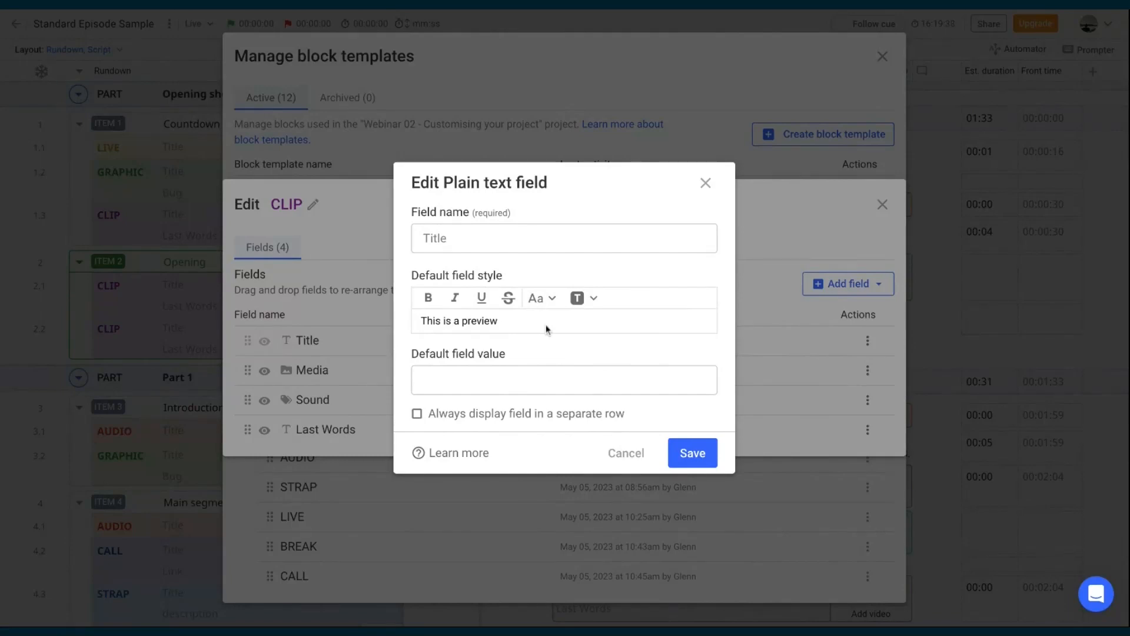
pyautogui.click(428, 298)
pyautogui.click(428, 298)
pyautogui.click(434, 384)
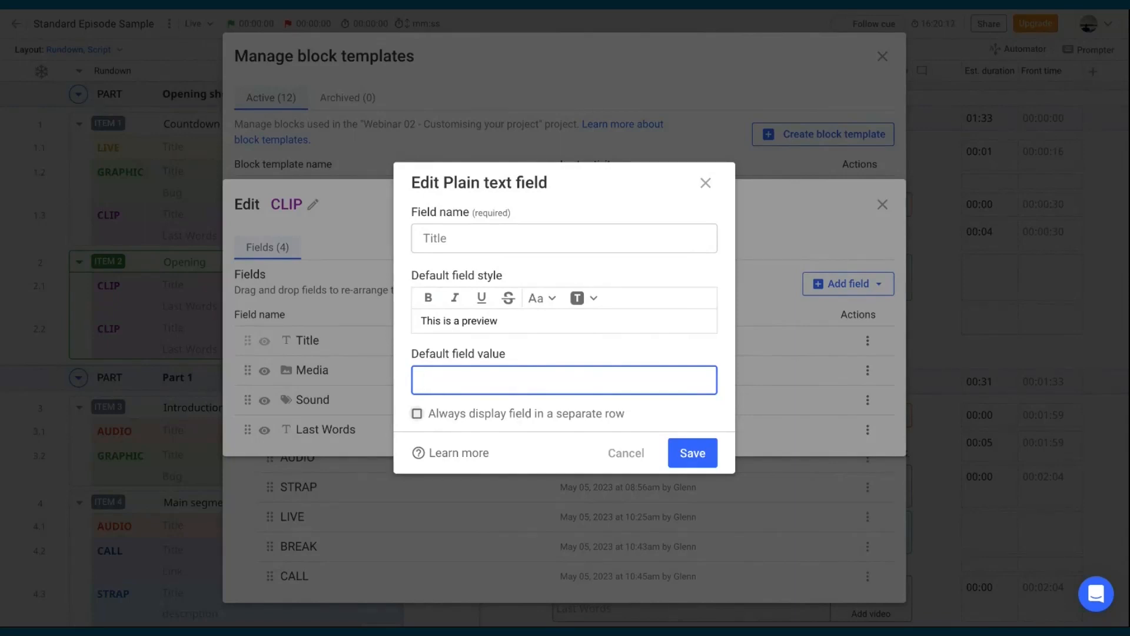
pyautogui.click(475, 419)
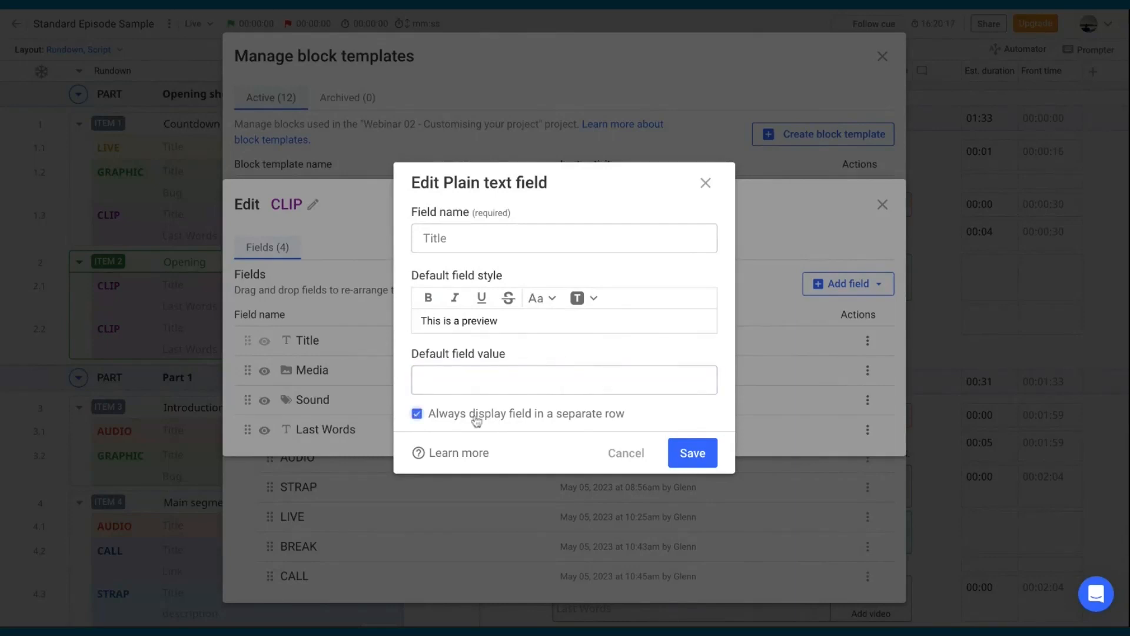
pyautogui.click(690, 456)
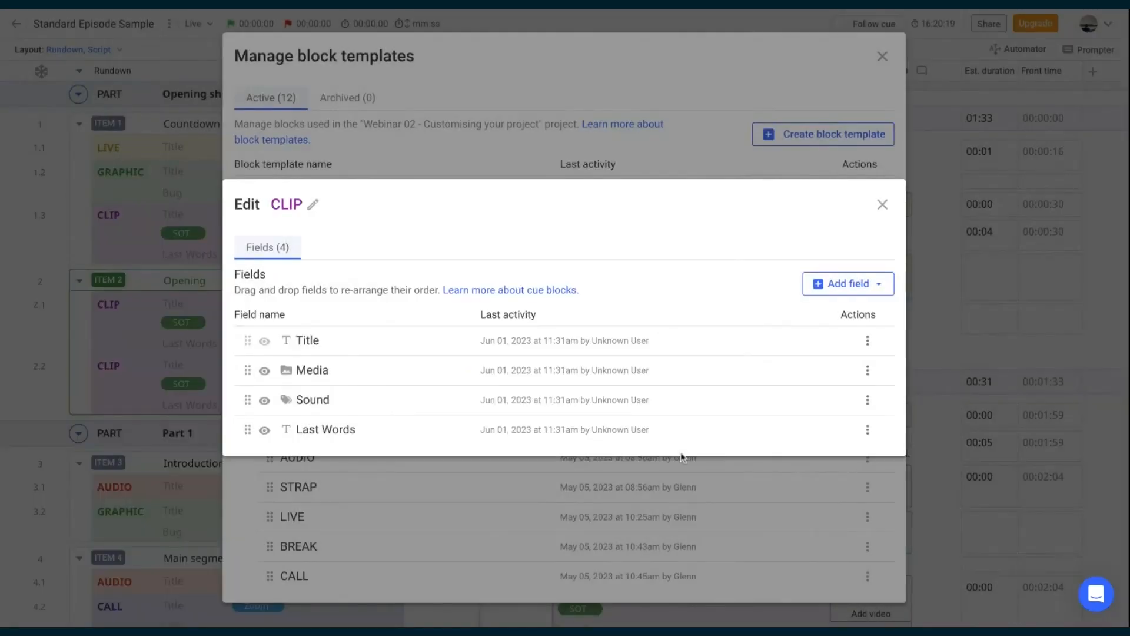
# Step: Examine the settings of the CLIP template's Media field without changing them
pyautogui.click(313, 373)
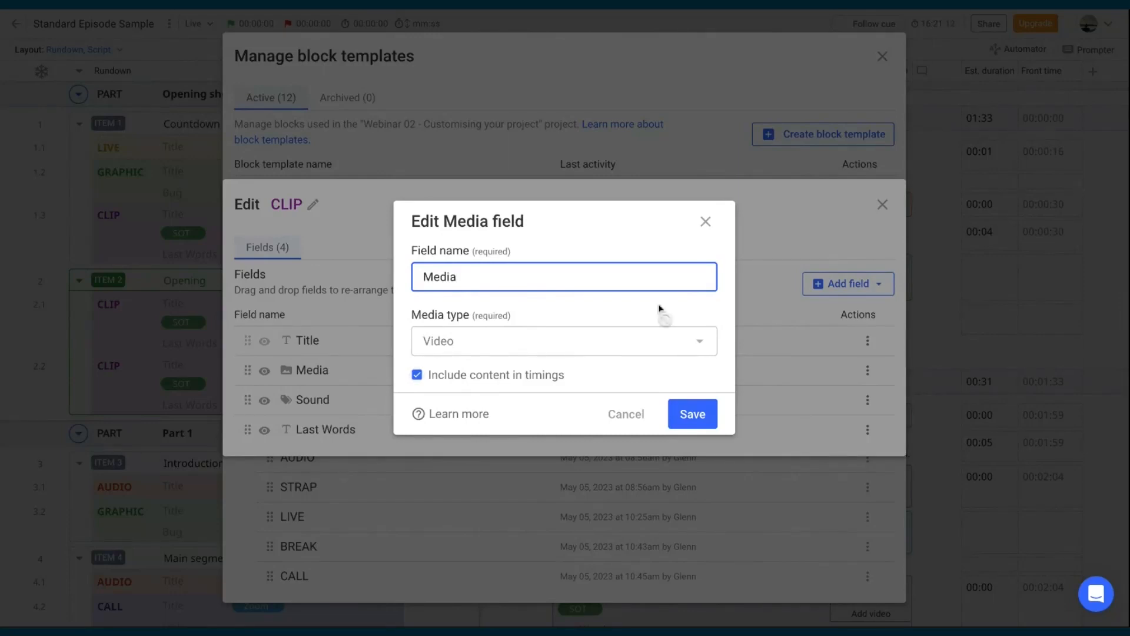
pyautogui.click(705, 221)
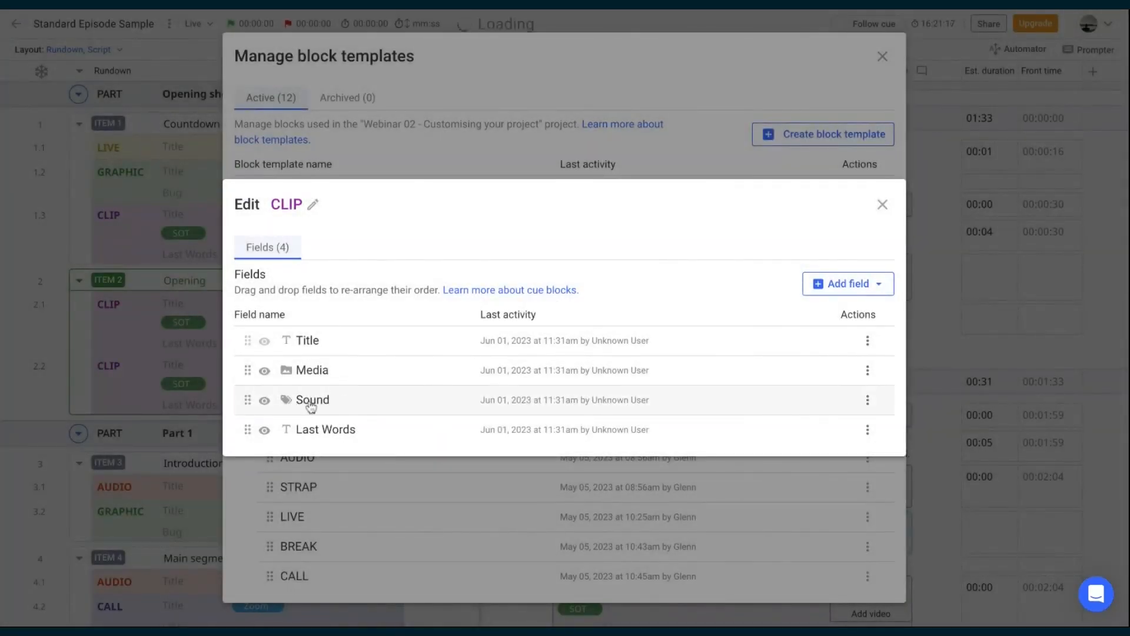
# Step: Add a new option in Purple Text to the CLIP template's Sound label field, keeping multiple selections off, and save the field
pyautogui.click(311, 401)
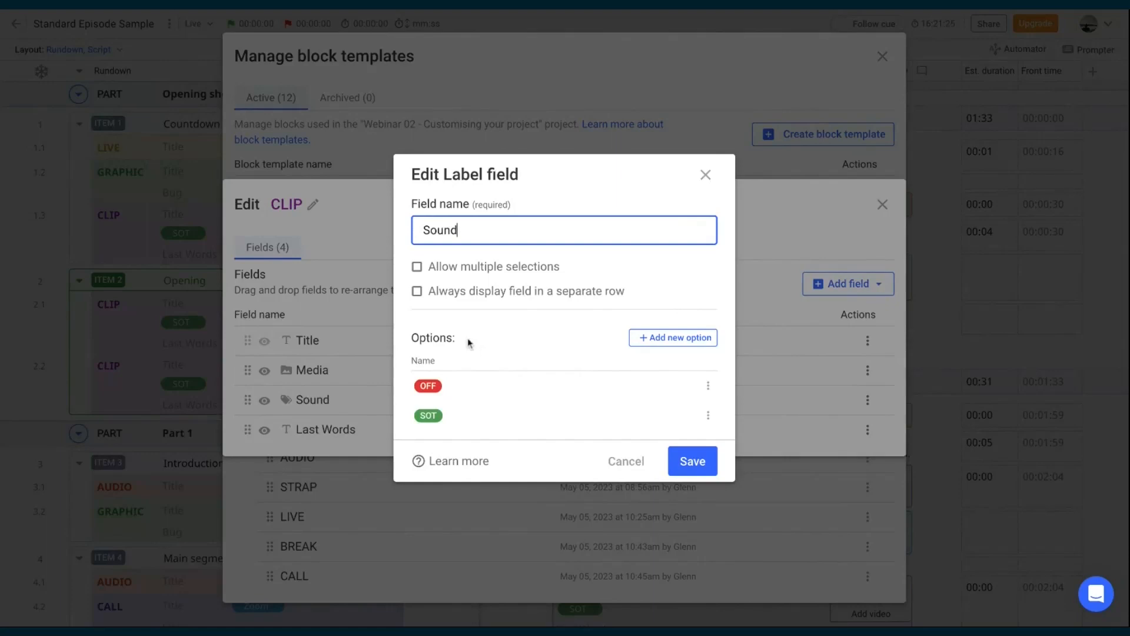
pyautogui.click(448, 270)
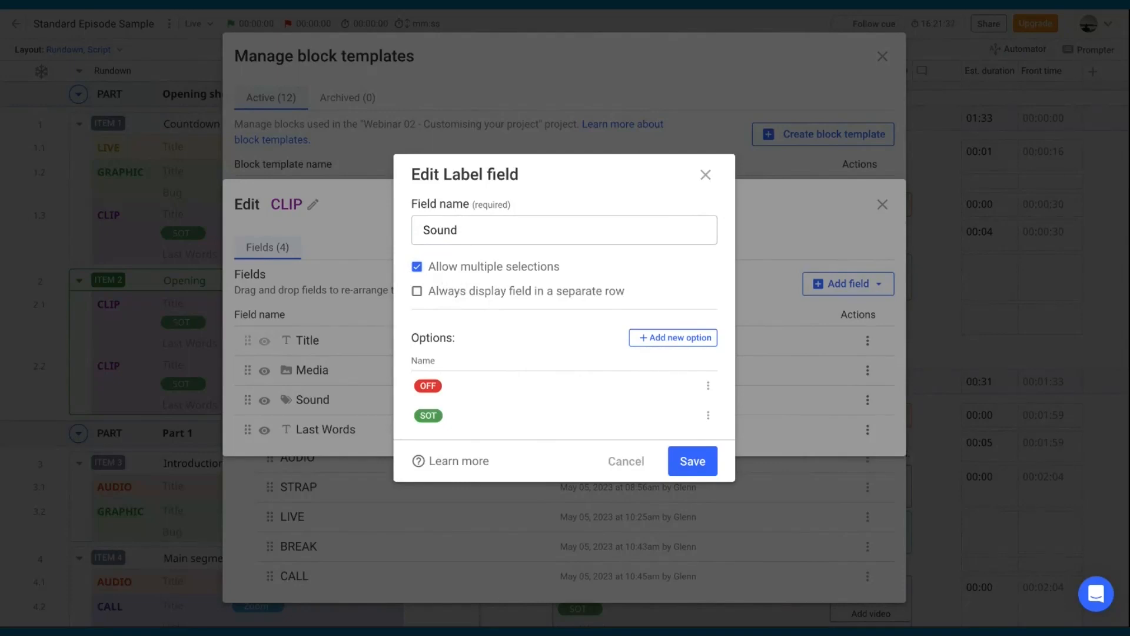
pyautogui.click(458, 268)
pyautogui.click(674, 338)
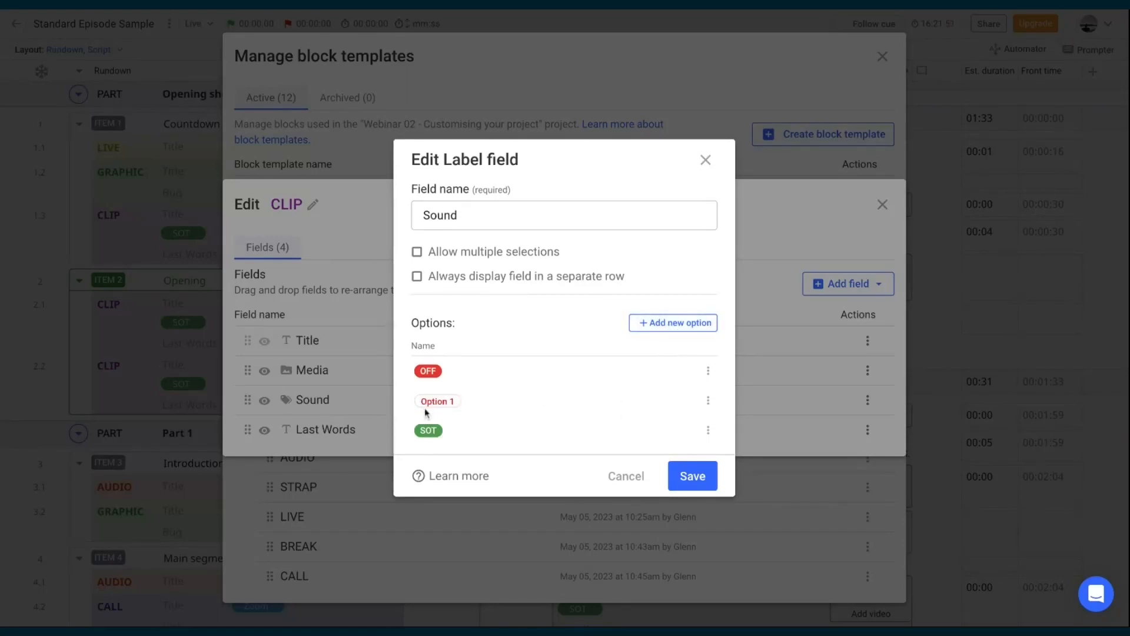
pyautogui.click(708, 400)
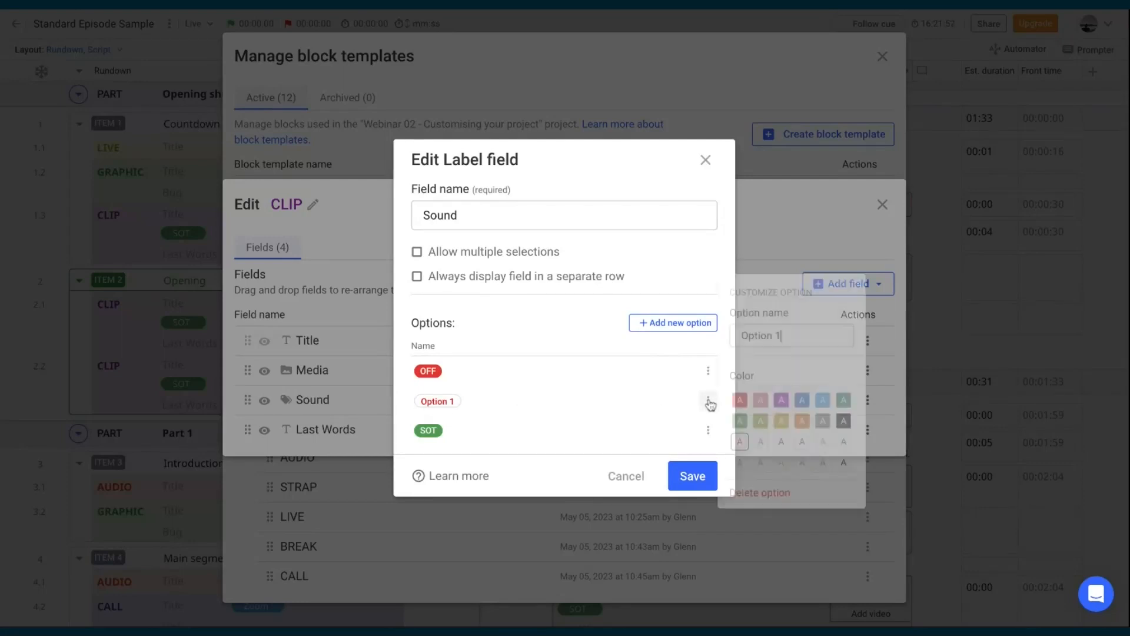
pyautogui.moveTo(802, 336); pyautogui.dragTo(713, 342)
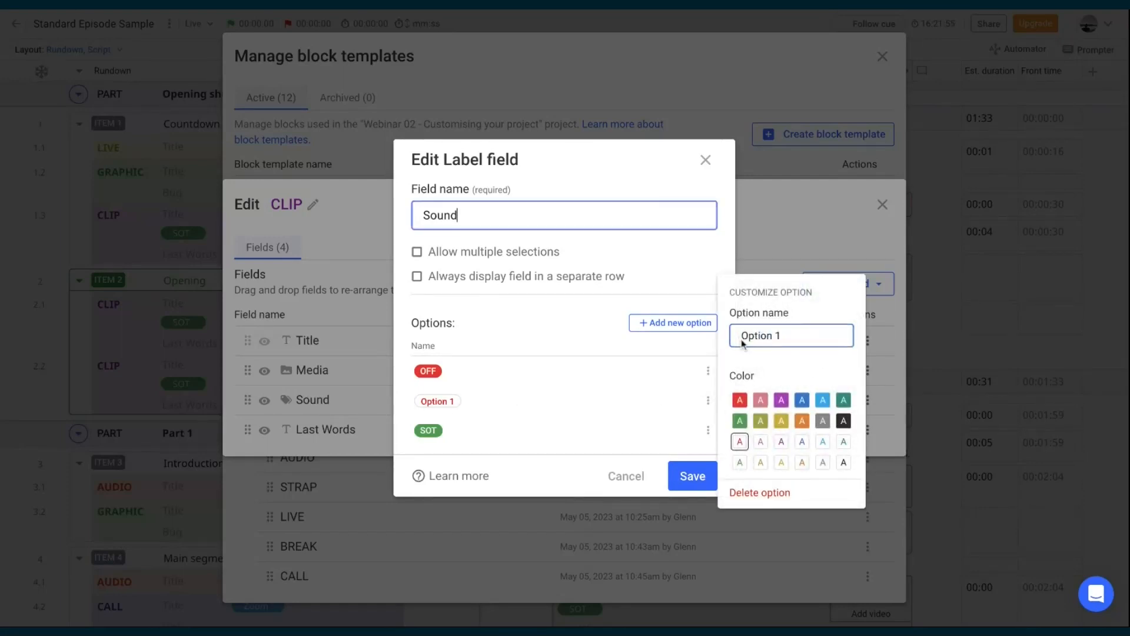
pyautogui.click(709, 401)
pyautogui.click(781, 400)
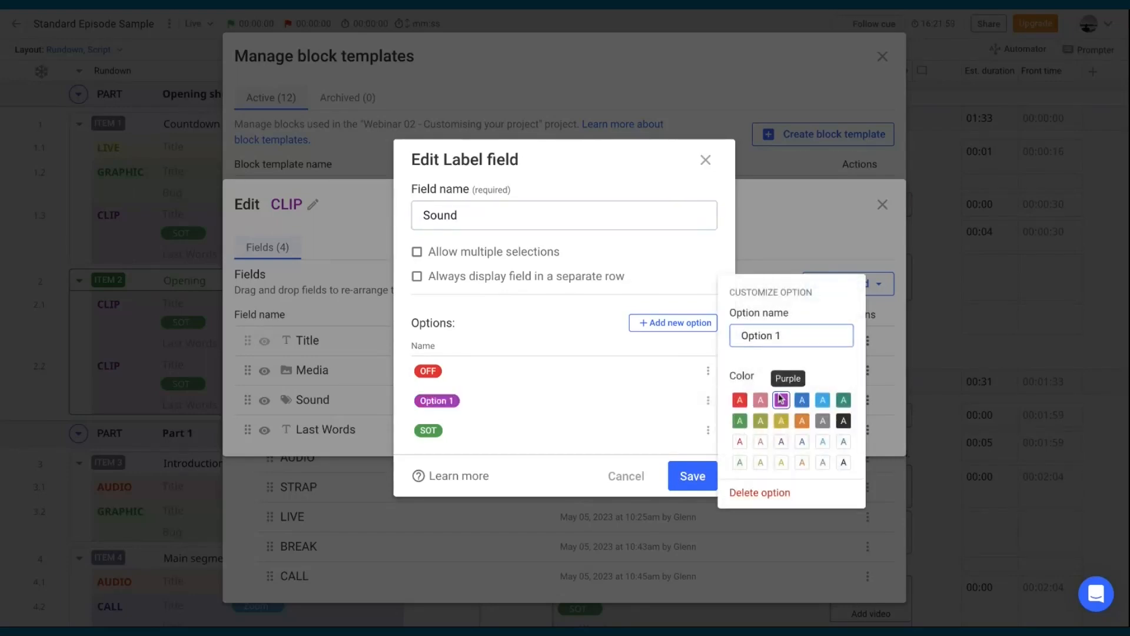
pyautogui.click(782, 441)
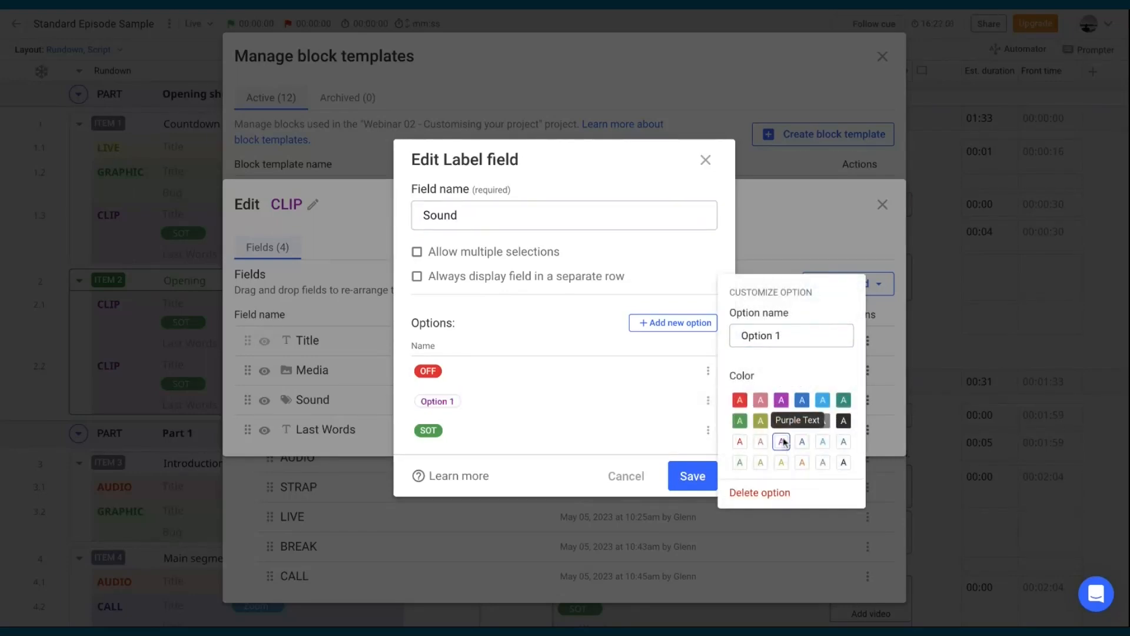
pyautogui.click(590, 327)
pyautogui.click(696, 480)
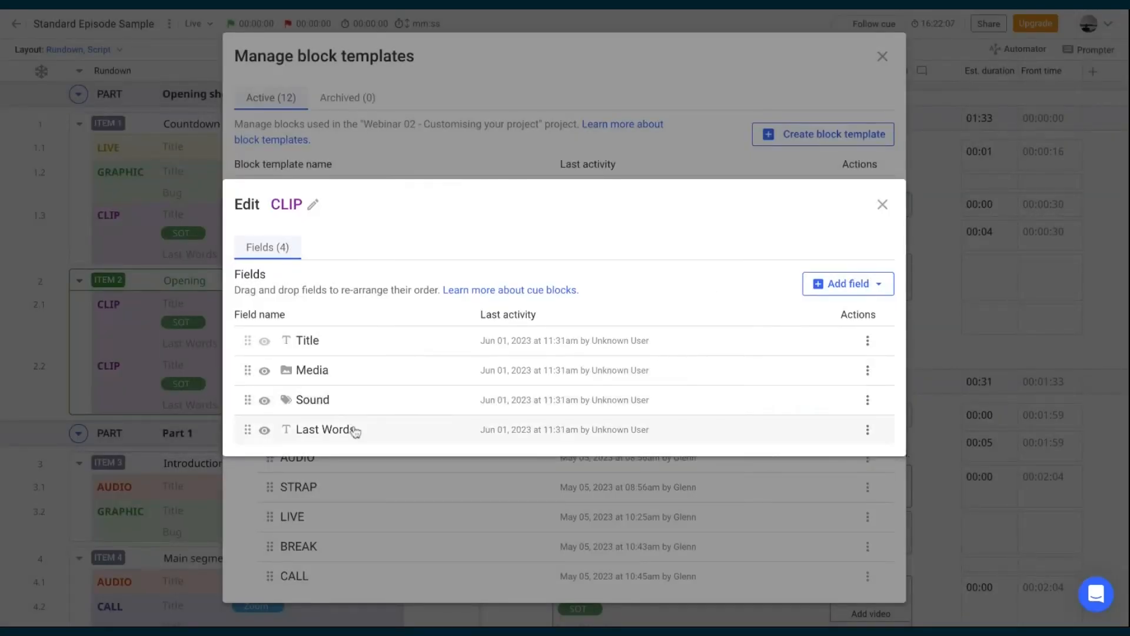
# Step: Style the CLIP template's Last Words field in italic with a grey text color and save it
pyautogui.click(329, 435)
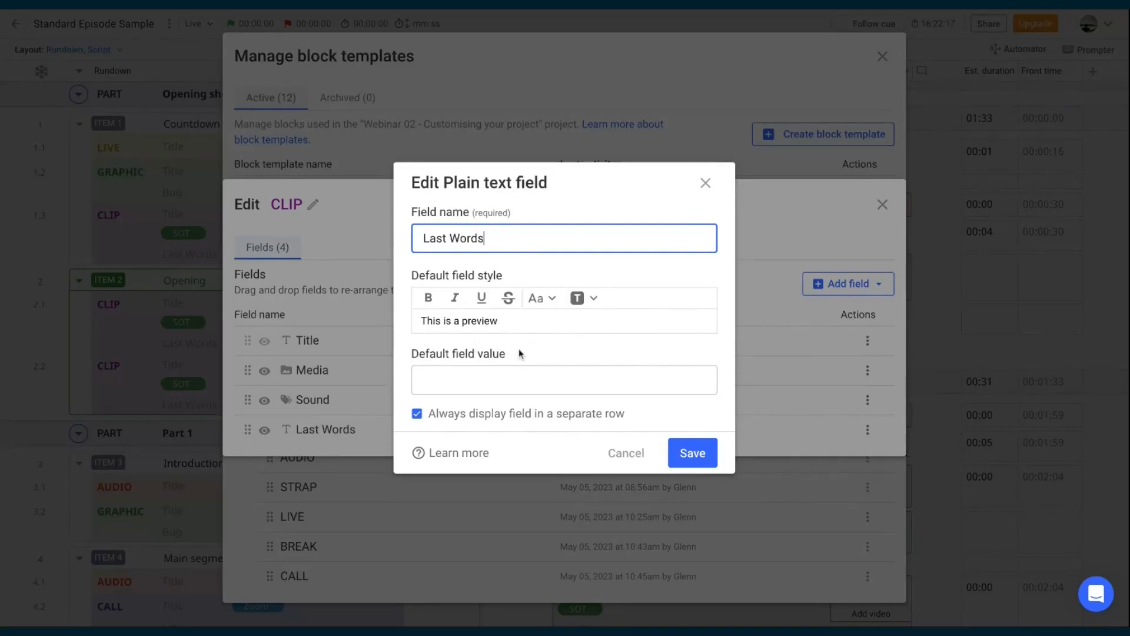
pyautogui.click(459, 299)
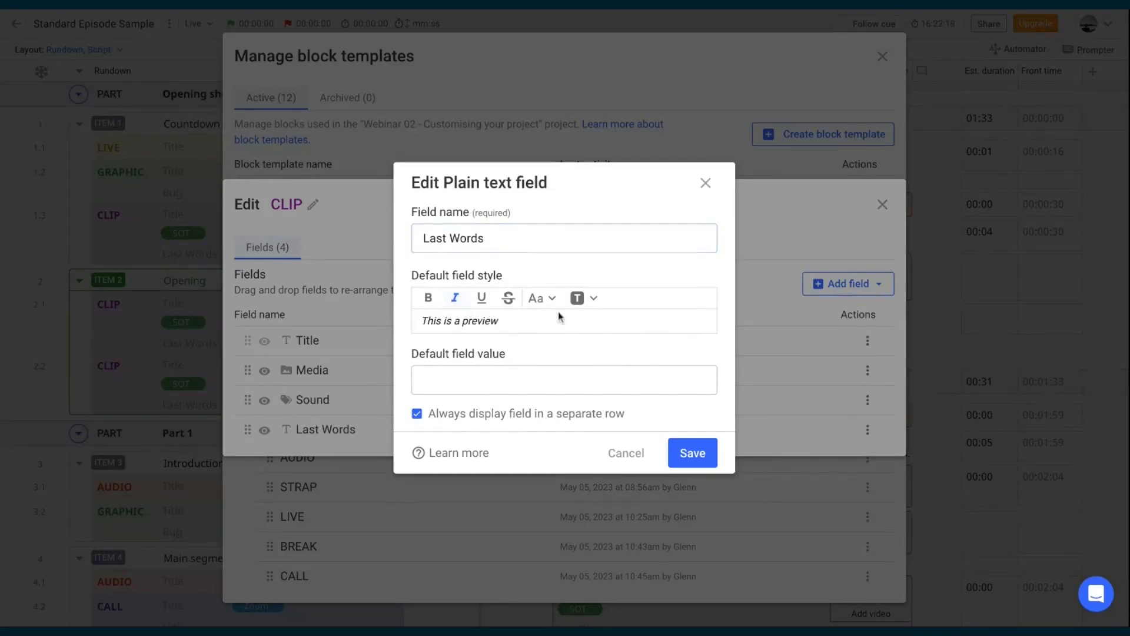
pyautogui.click(587, 298)
pyautogui.click(649, 388)
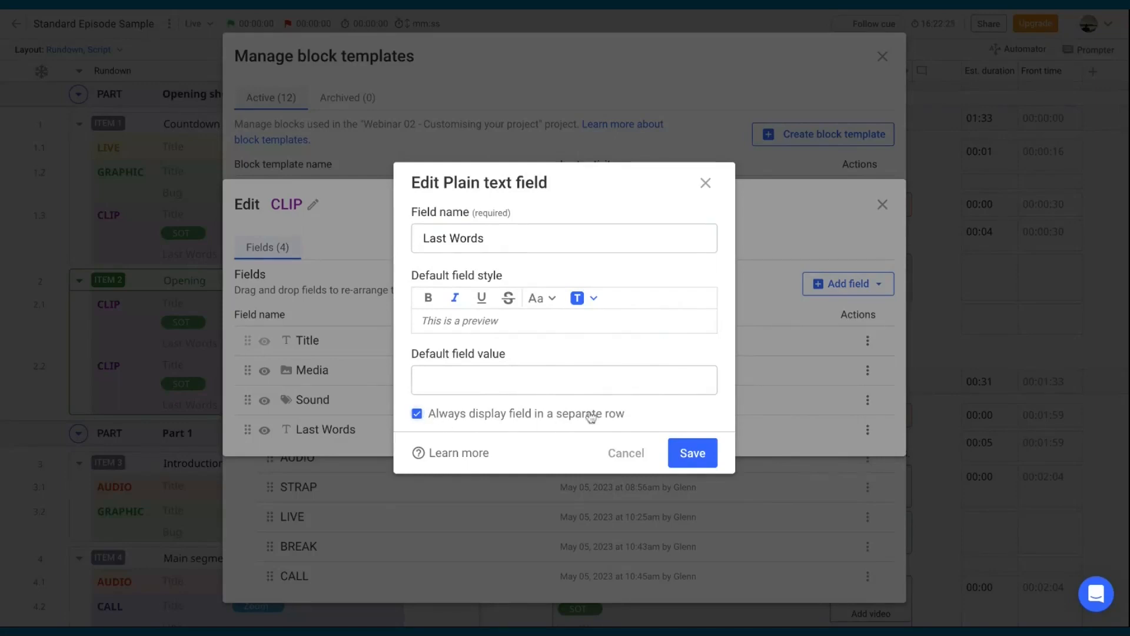
pyautogui.click(700, 454)
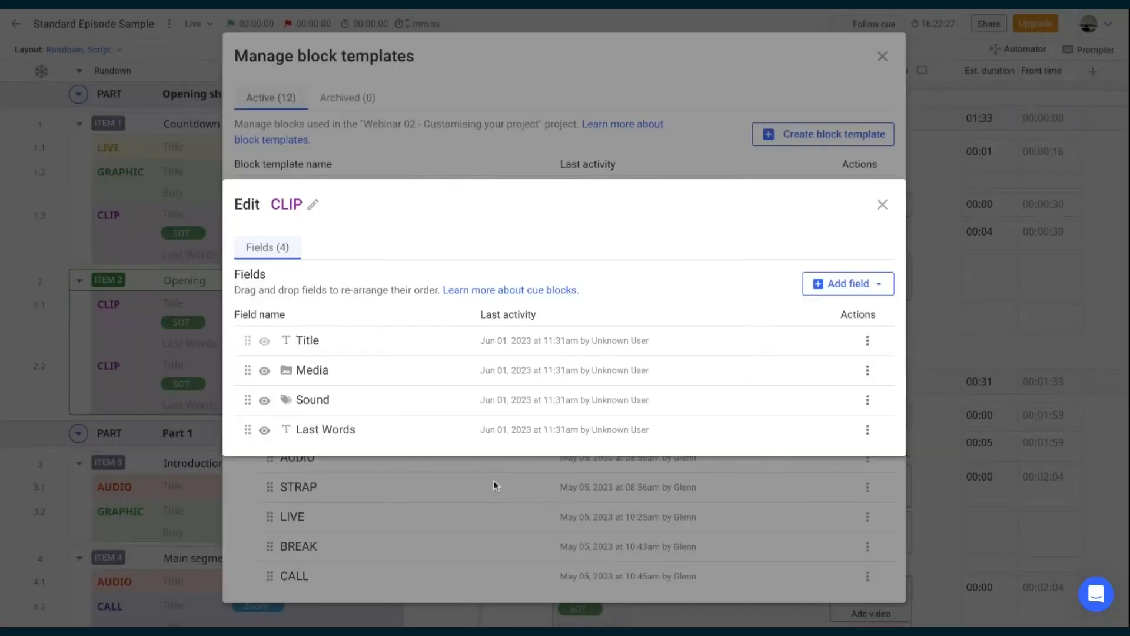
# Step: Add a Text area field named VO with an italic default style to the CLIP template
pyautogui.click(873, 289)
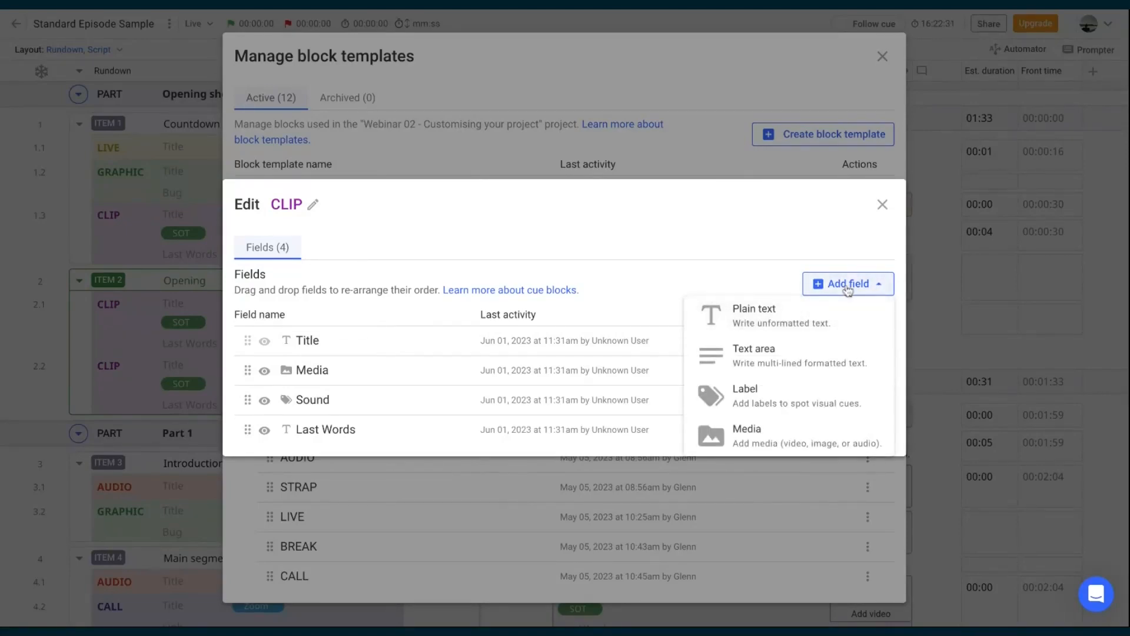
pyautogui.click(774, 361)
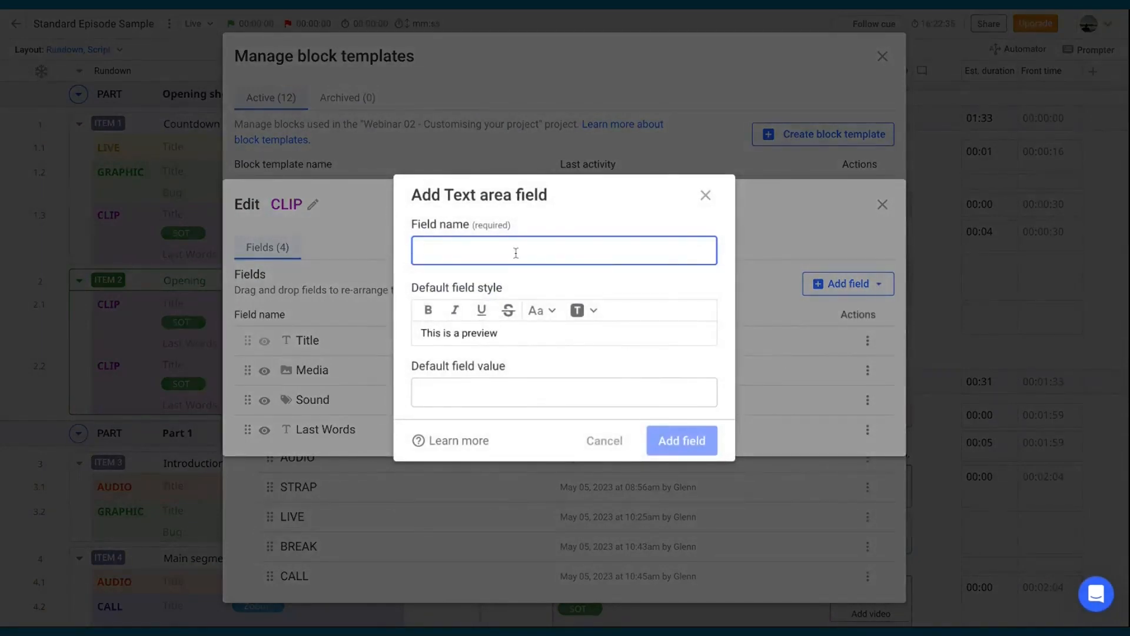
pyautogui.write('VO')
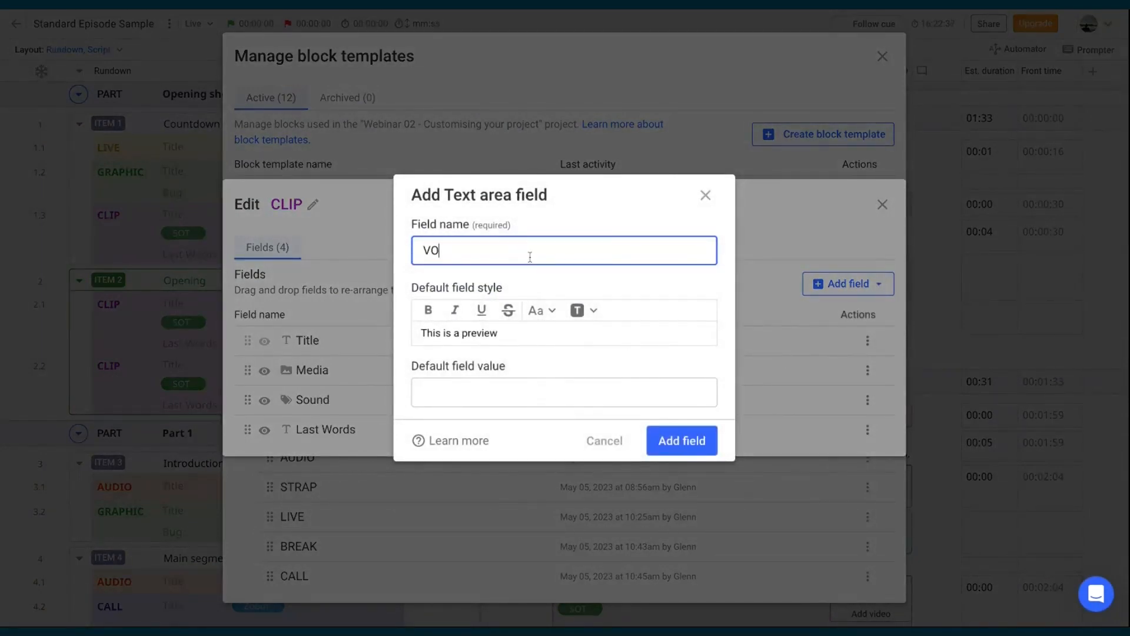
pyautogui.click(454, 309)
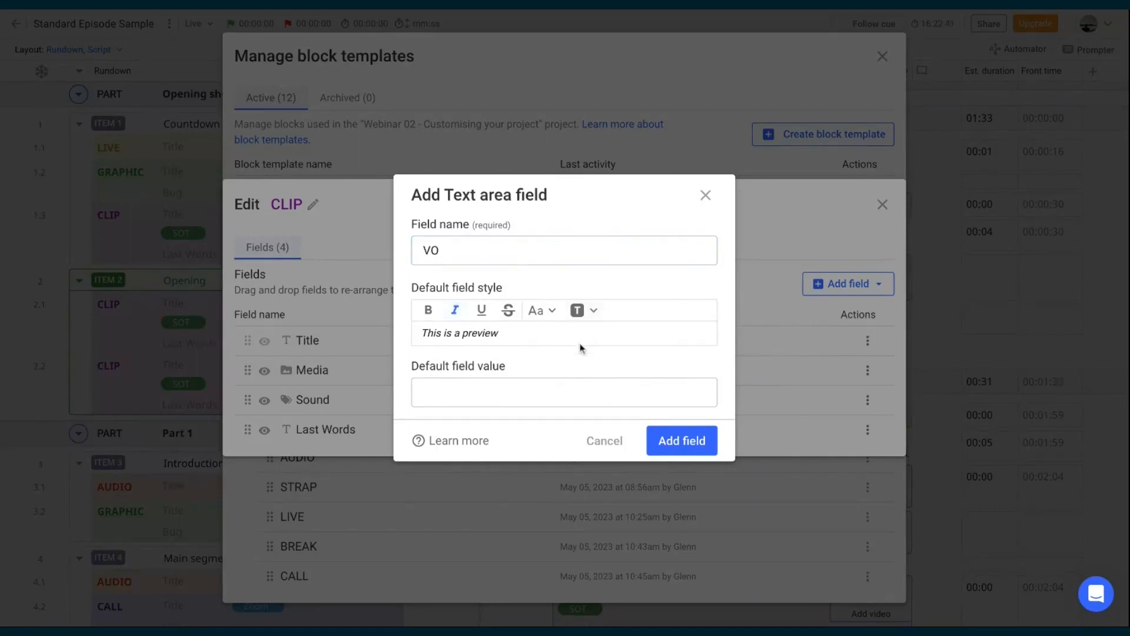
pyautogui.click(532, 385)
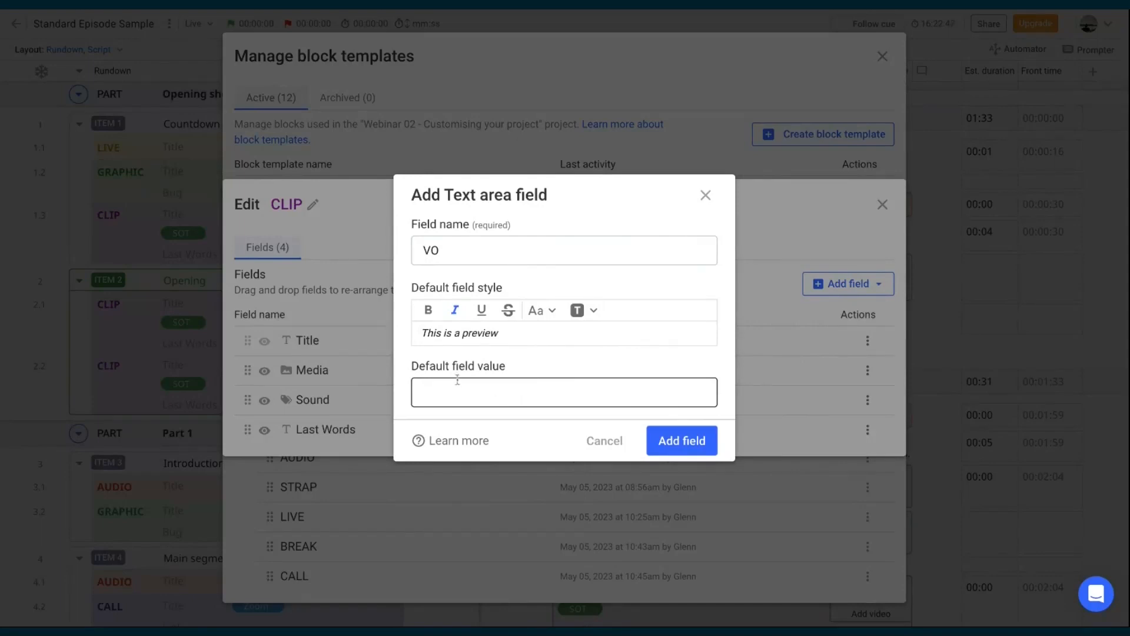
pyautogui.click(686, 449)
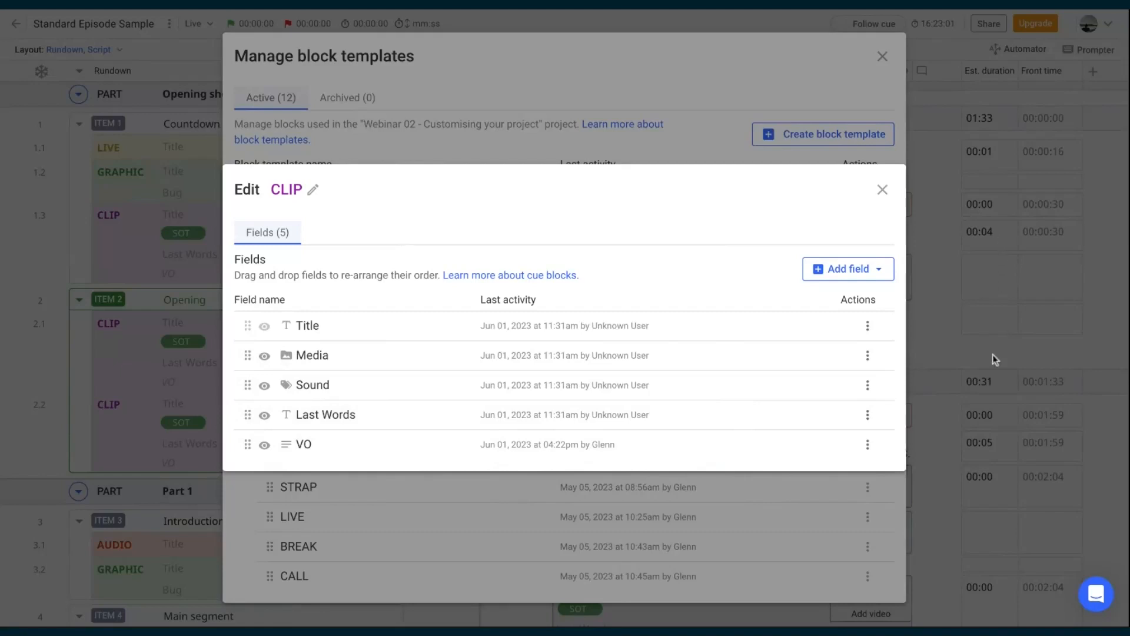
# Step: Hide the VO field from the CLIP block display and return to the rundown
pyautogui.click(265, 445)
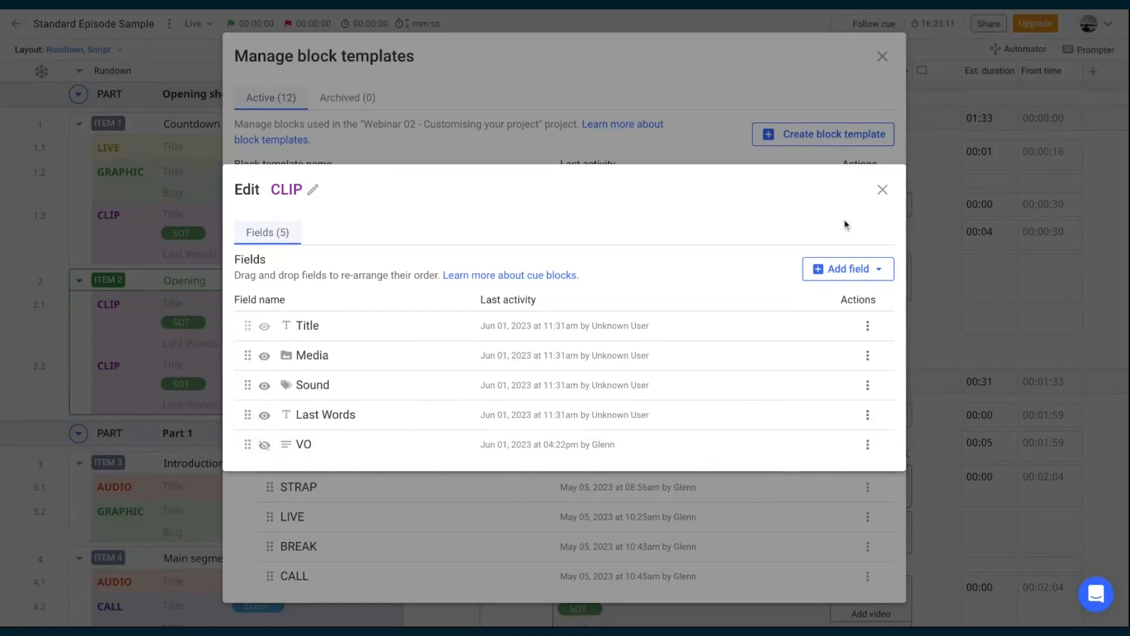
pyautogui.click(882, 189)
pyautogui.click(882, 56)
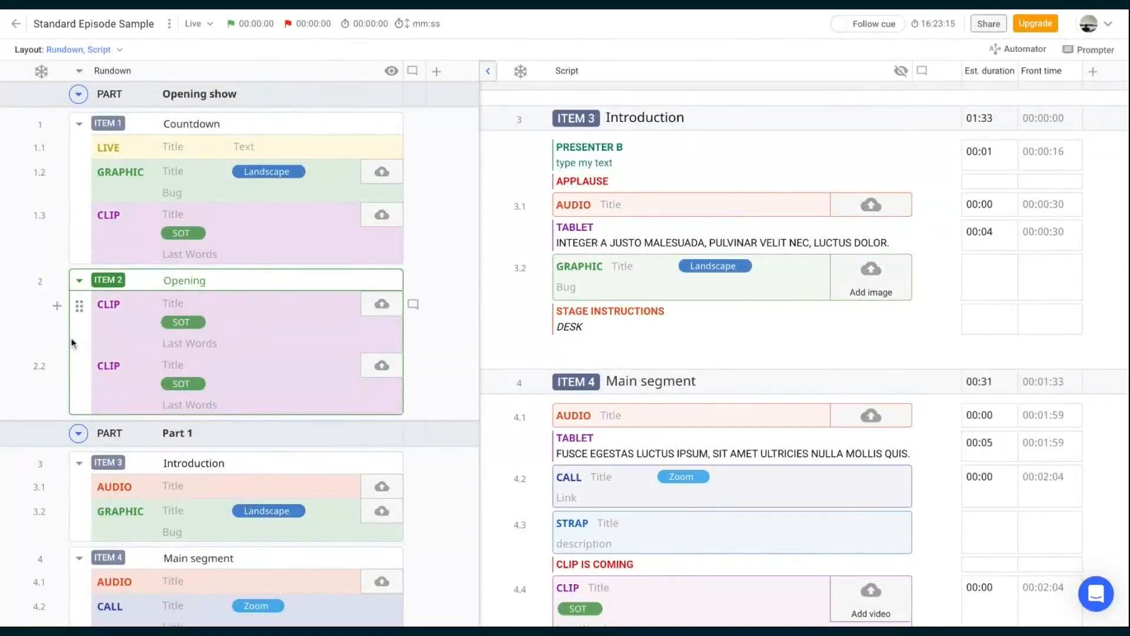
# Step: View the details of the first CLIP block in the Opening item, including its VO field, and close them
pyautogui.click(79, 305)
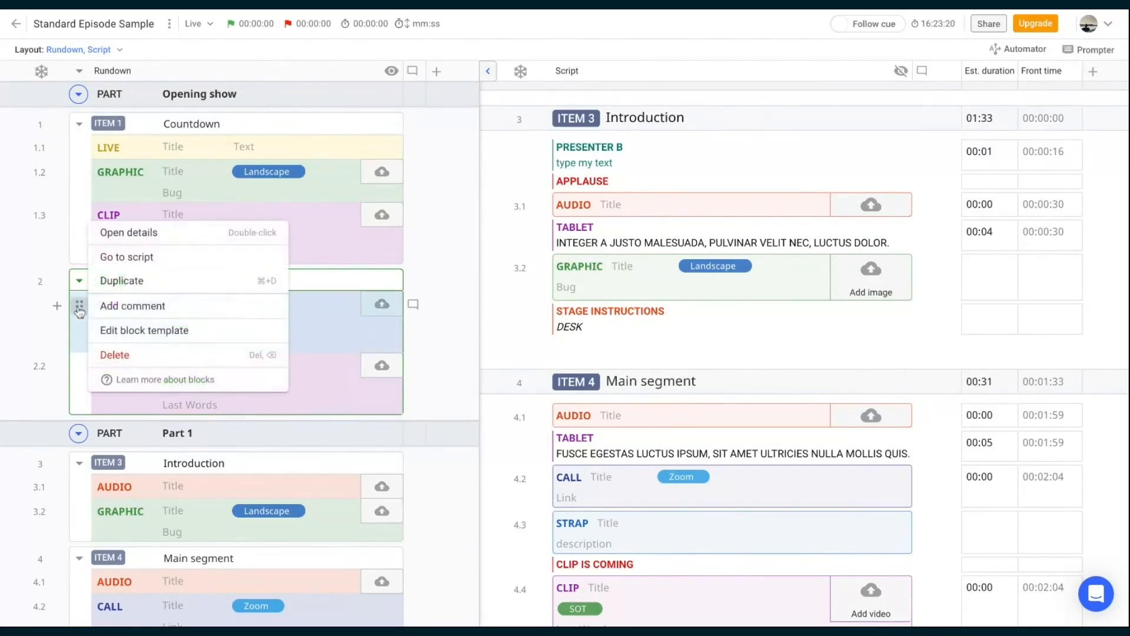
pyautogui.click(130, 234)
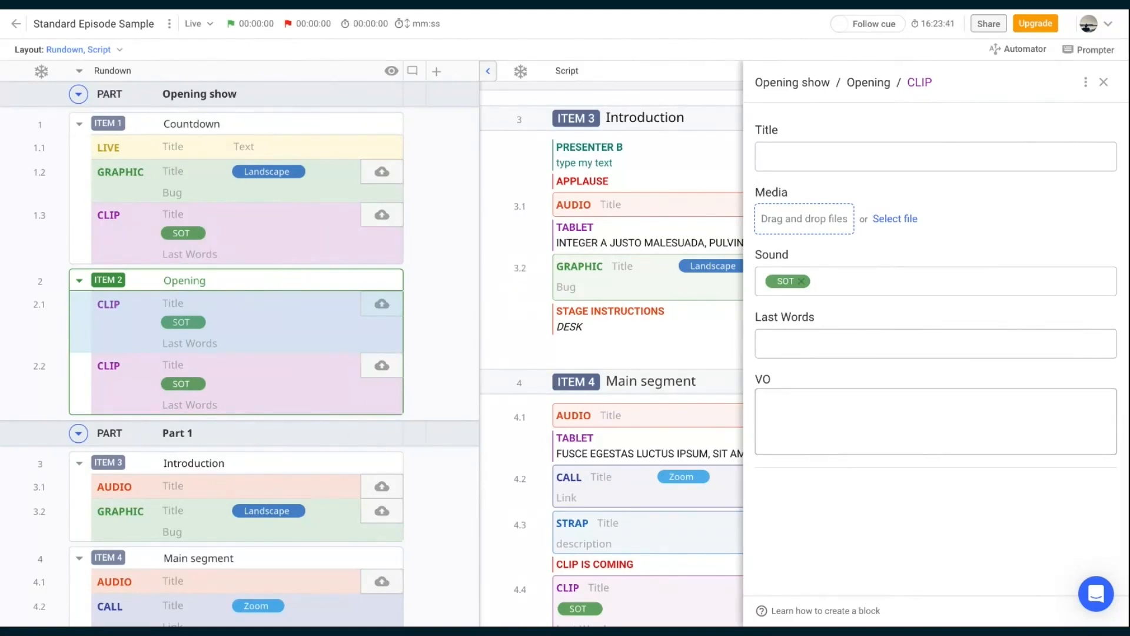
pyautogui.click(1104, 82)
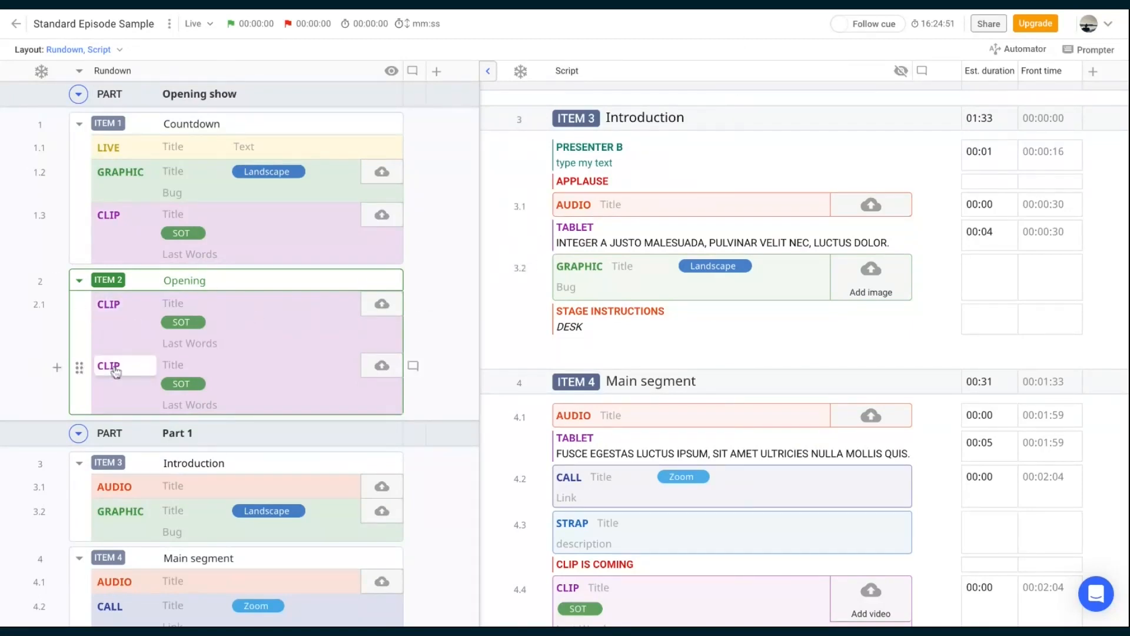
# Step: Set the first Opening CLIP's Sound label to OFF and the Countdown GRAPHIC's Template label to Portrait
pyautogui.click(174, 325)
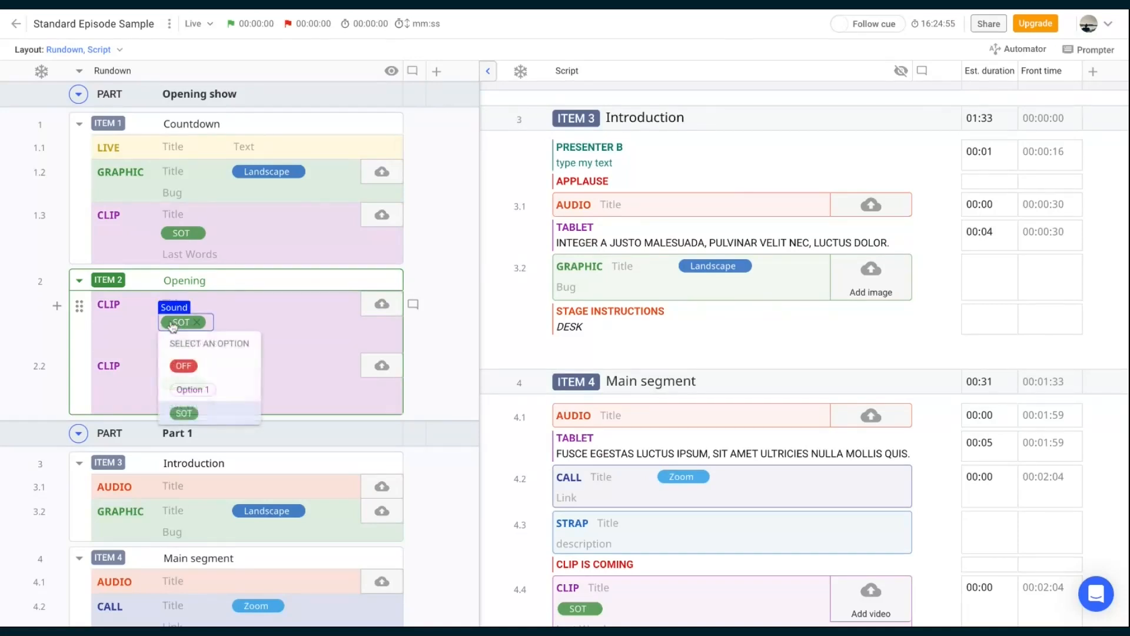
pyautogui.click(184, 363)
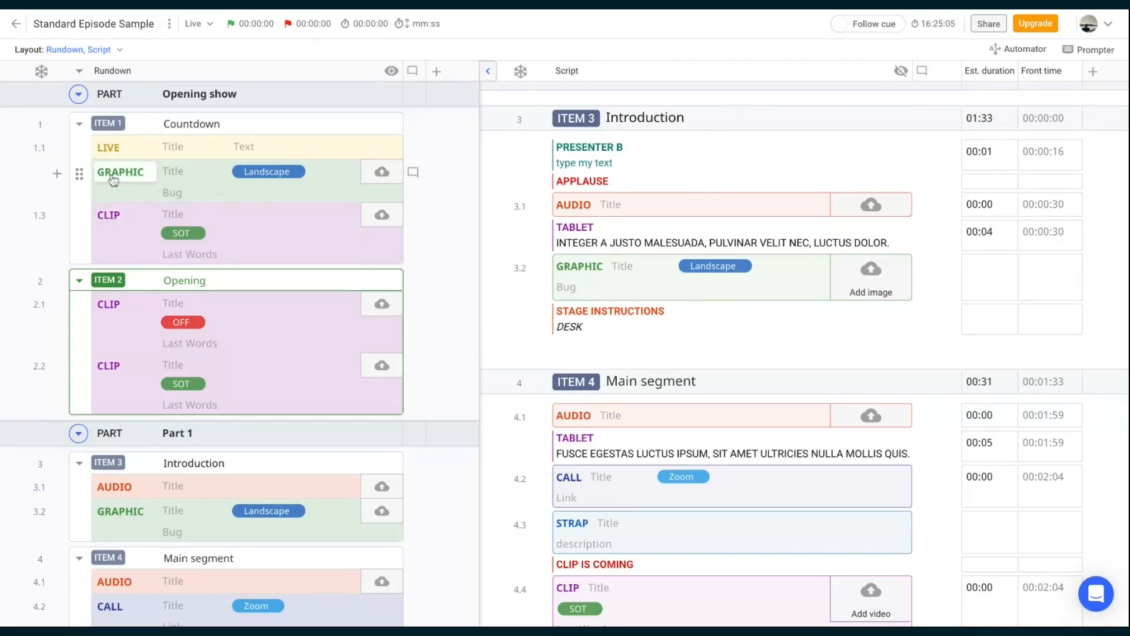
pyautogui.click(256, 172)
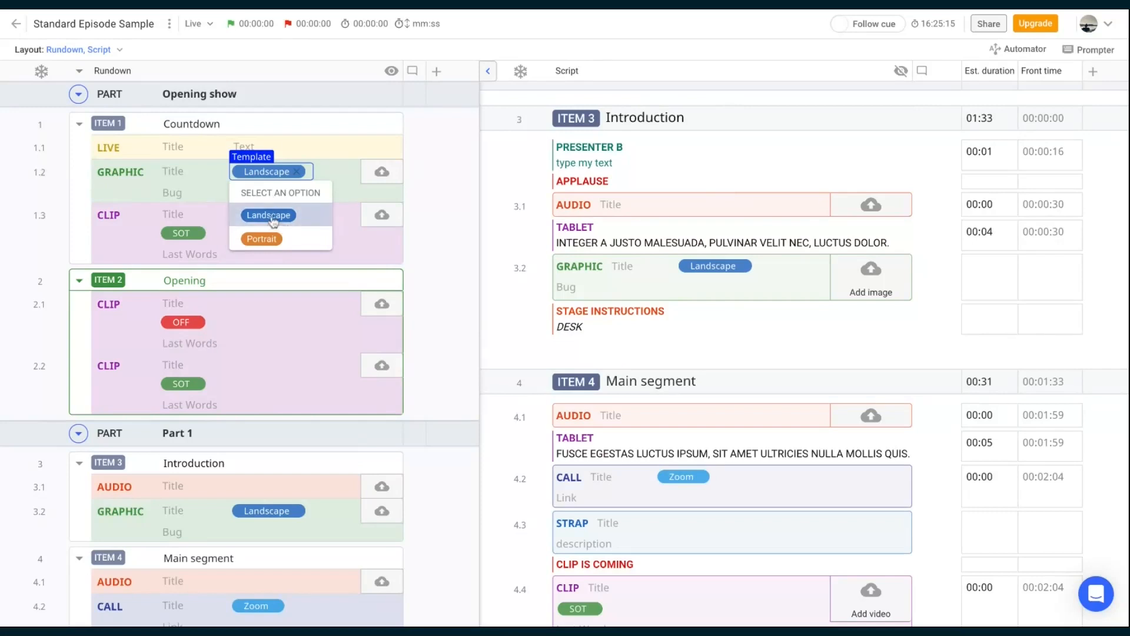
pyautogui.click(264, 238)
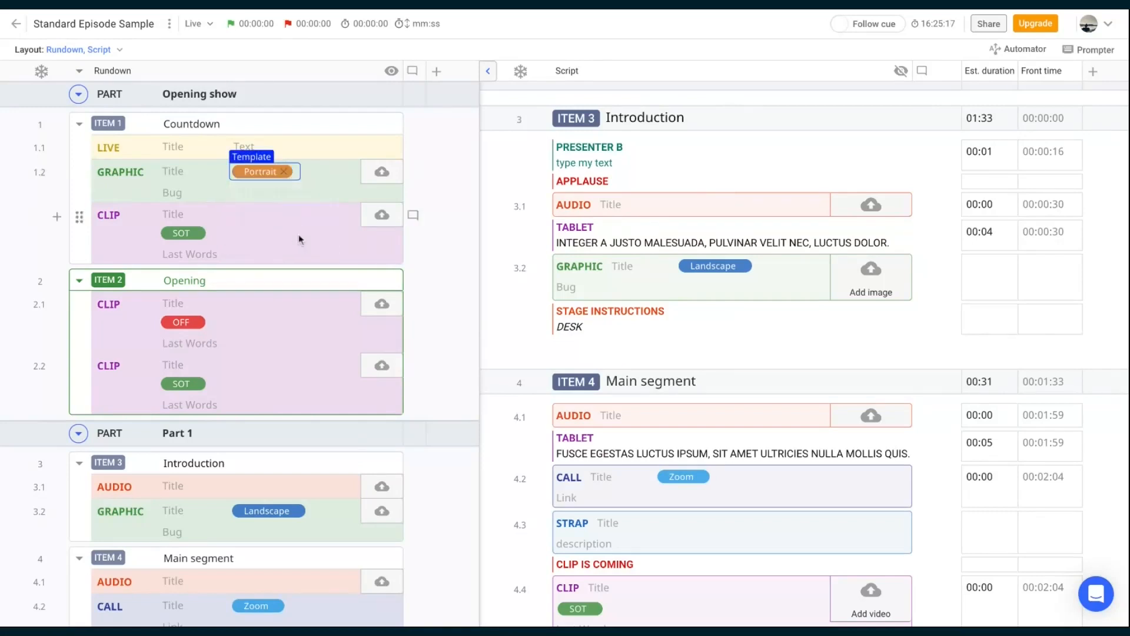
pyautogui.click(453, 180)
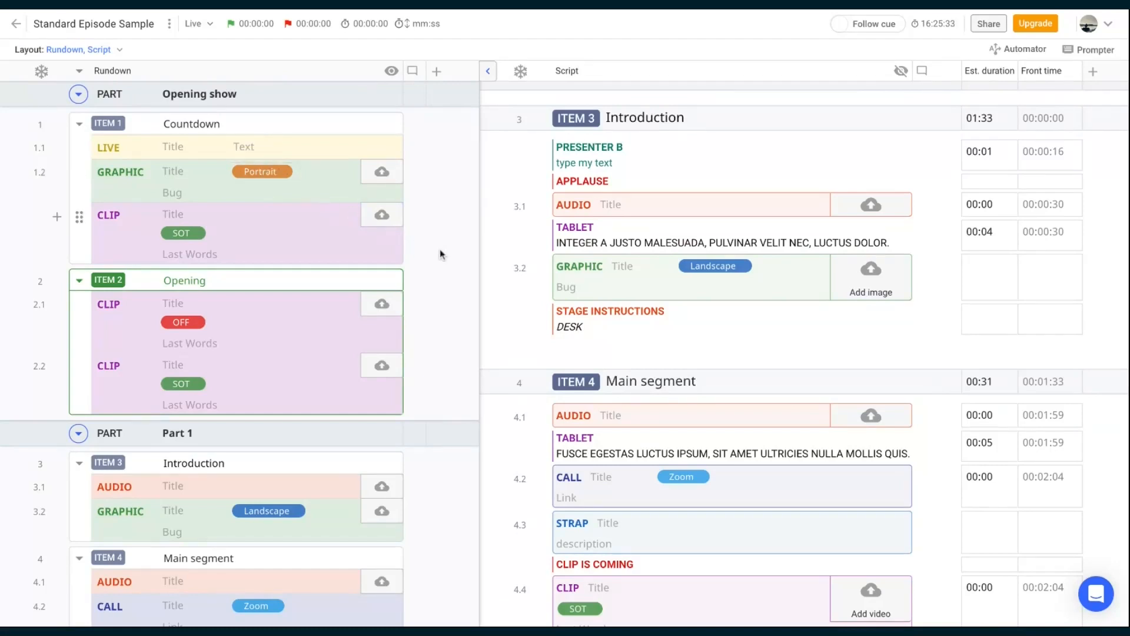
# Step: Hide the Bug field in the project's GRAPHIC cue block template and close that template
pyautogui.click(169, 24)
pyautogui.click(216, 188)
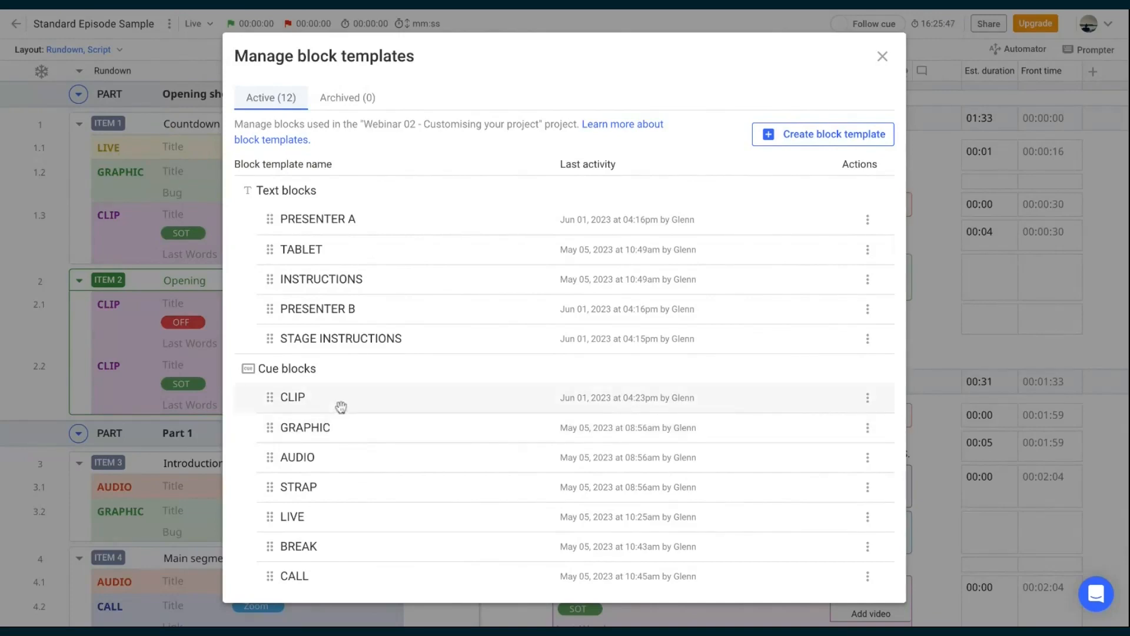
pyautogui.click(300, 428)
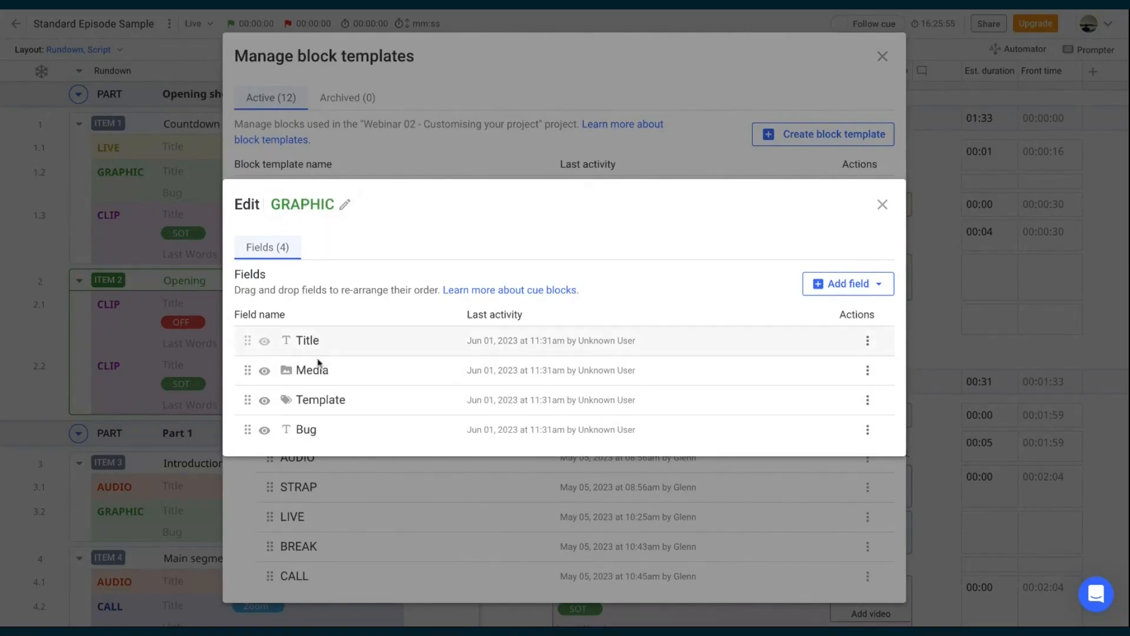
pyautogui.click(265, 430)
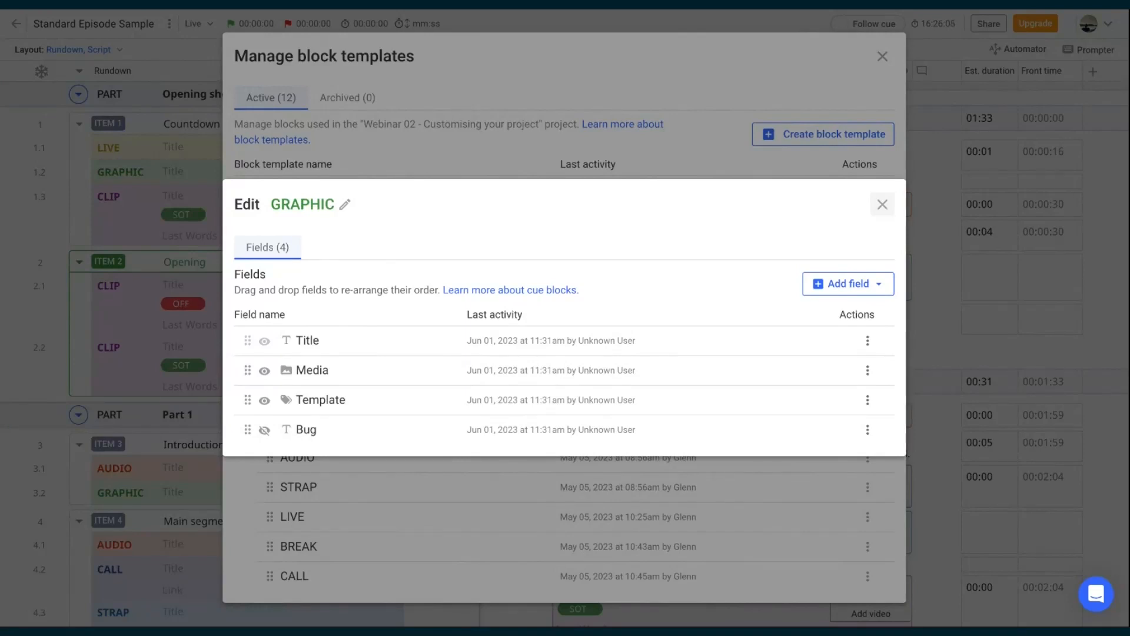
pyautogui.click(882, 204)
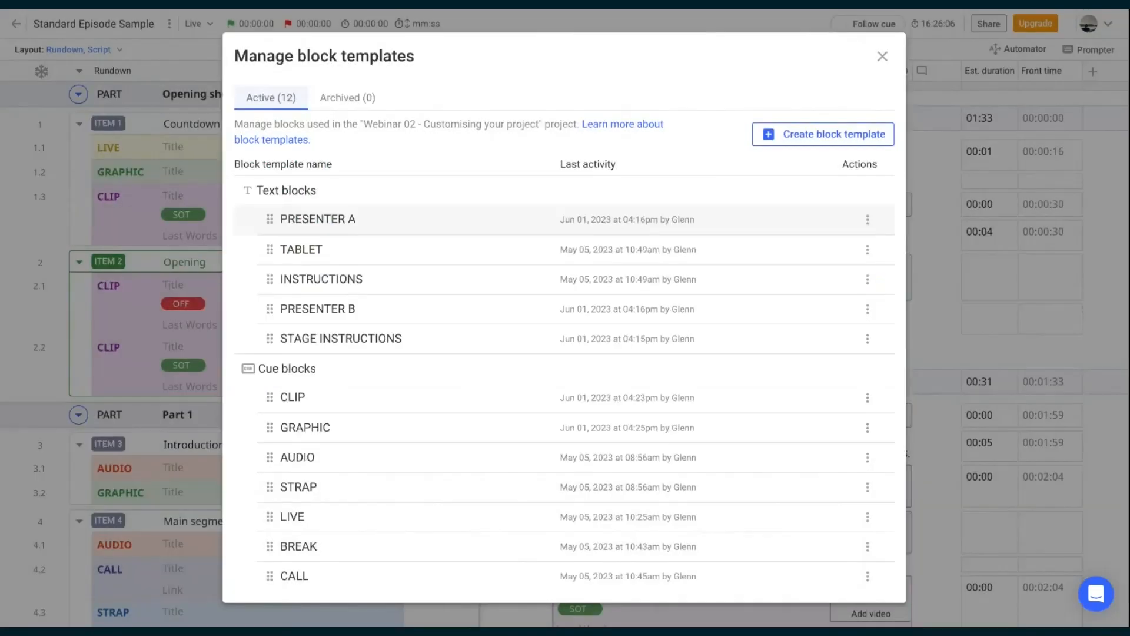
# Step: Add a plain text field named Location, always displayed in a separate row, to the STRAP cue block template and return to the rundown
pyautogui.click(300, 488)
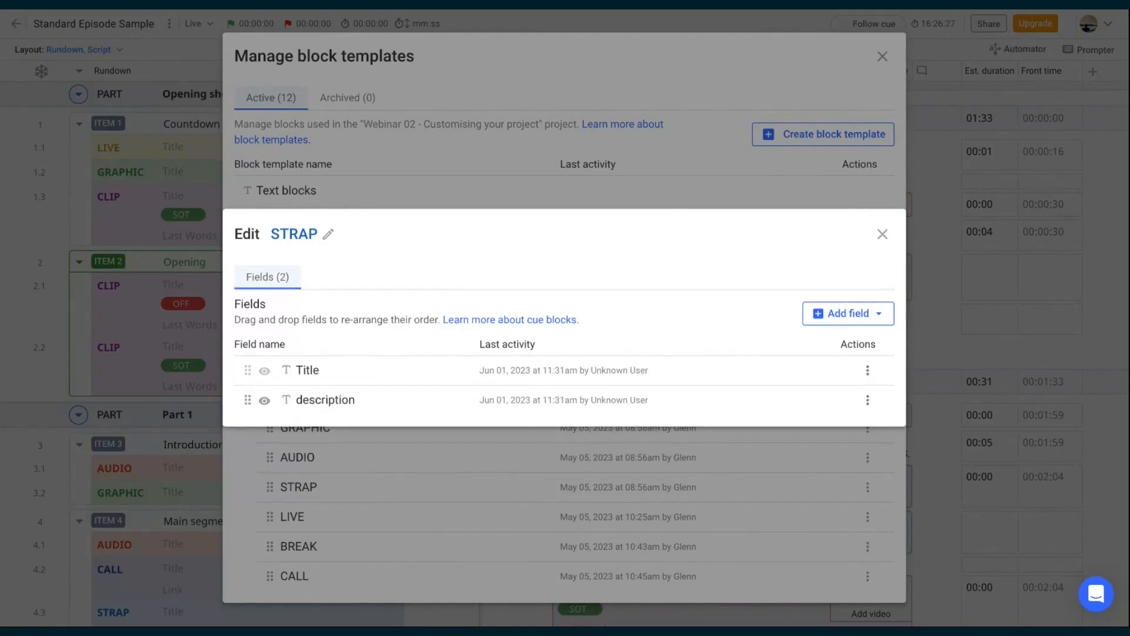
pyautogui.click(849, 318)
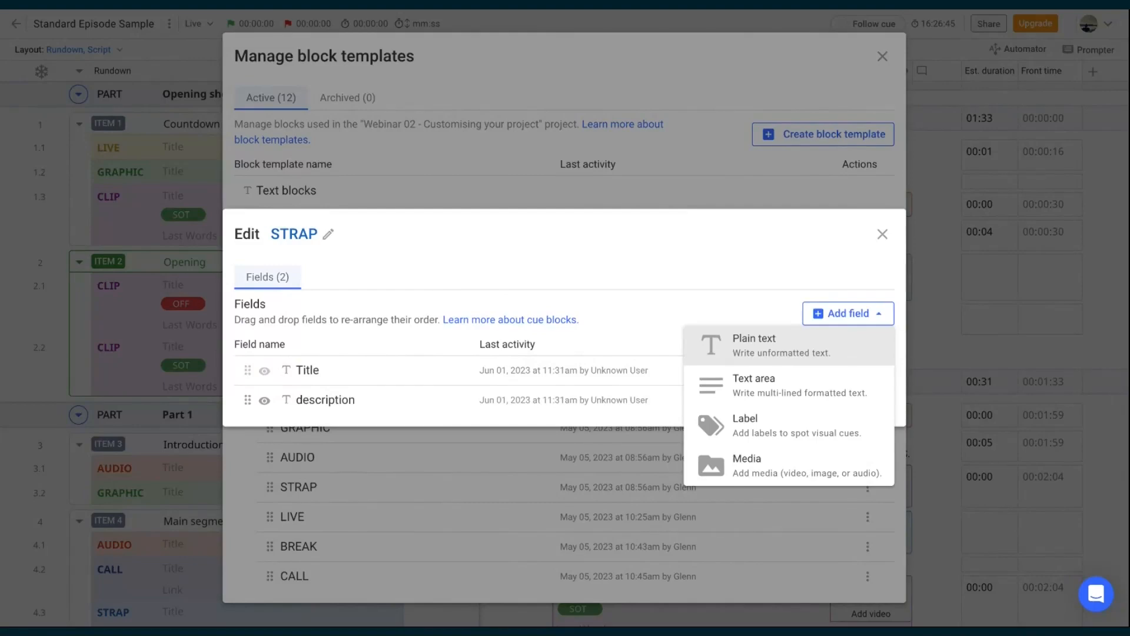
pyautogui.click(768, 349)
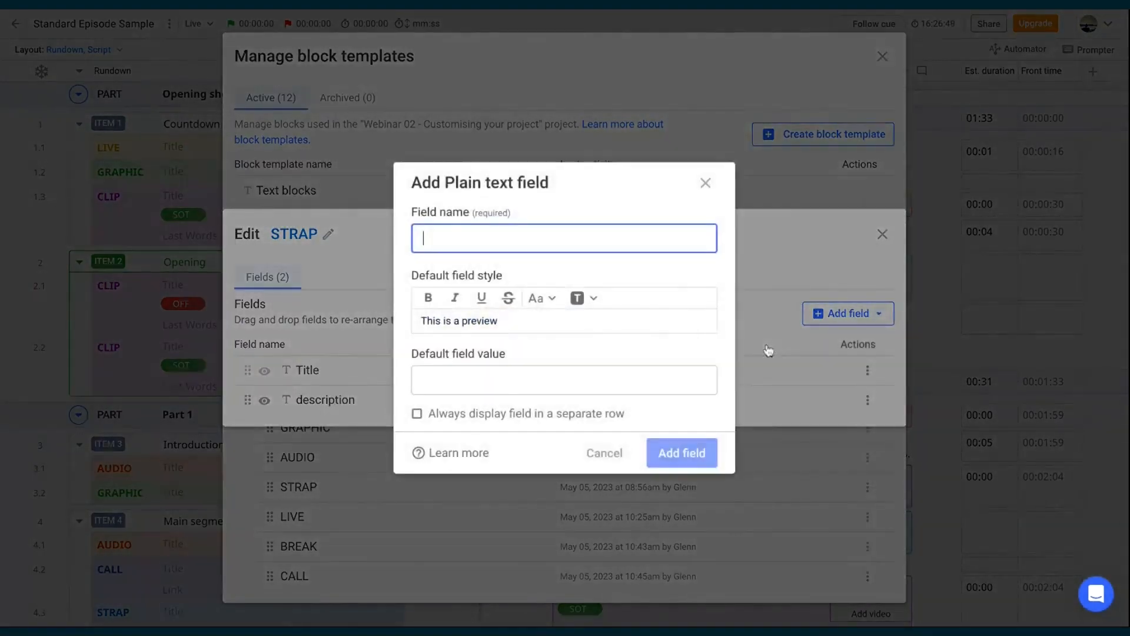
pyautogui.write('Location')
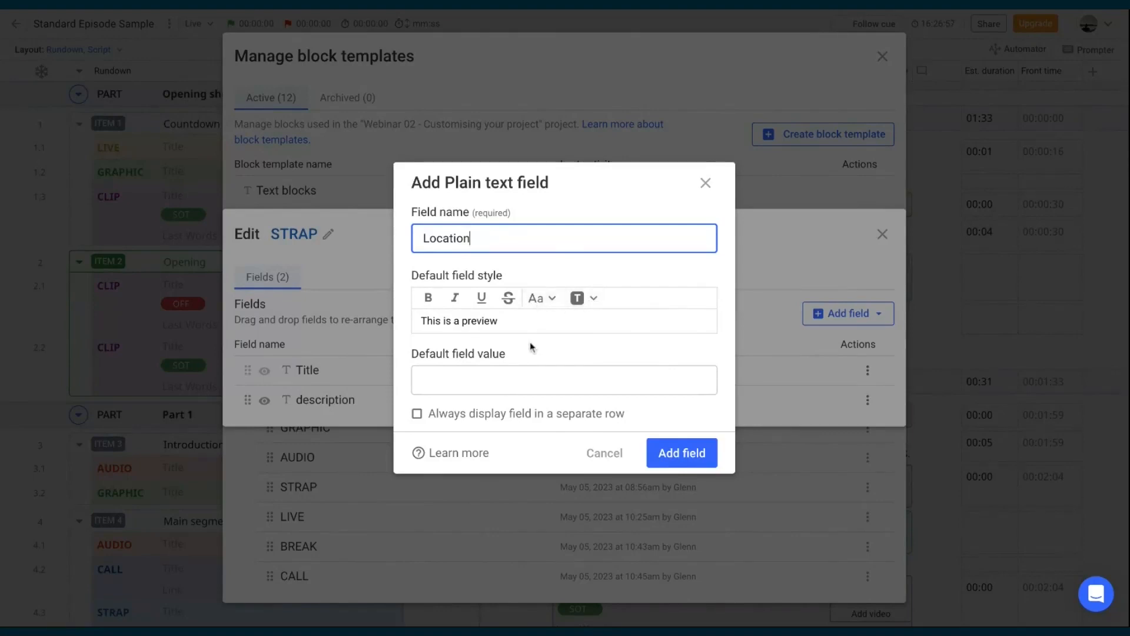
pyautogui.click(447, 416)
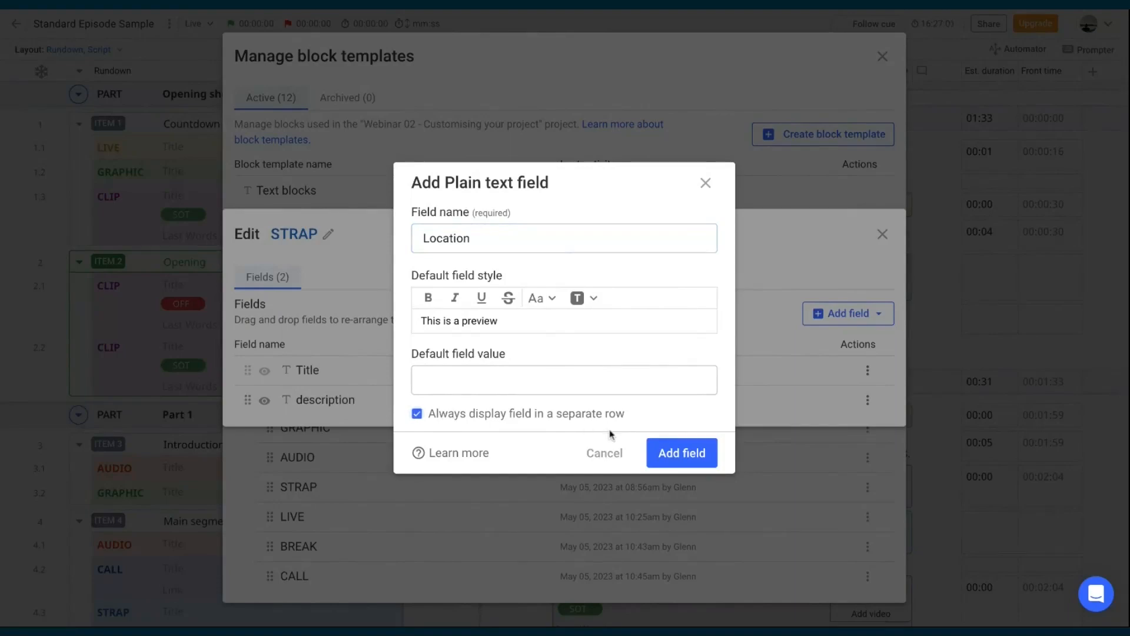
pyautogui.click(674, 459)
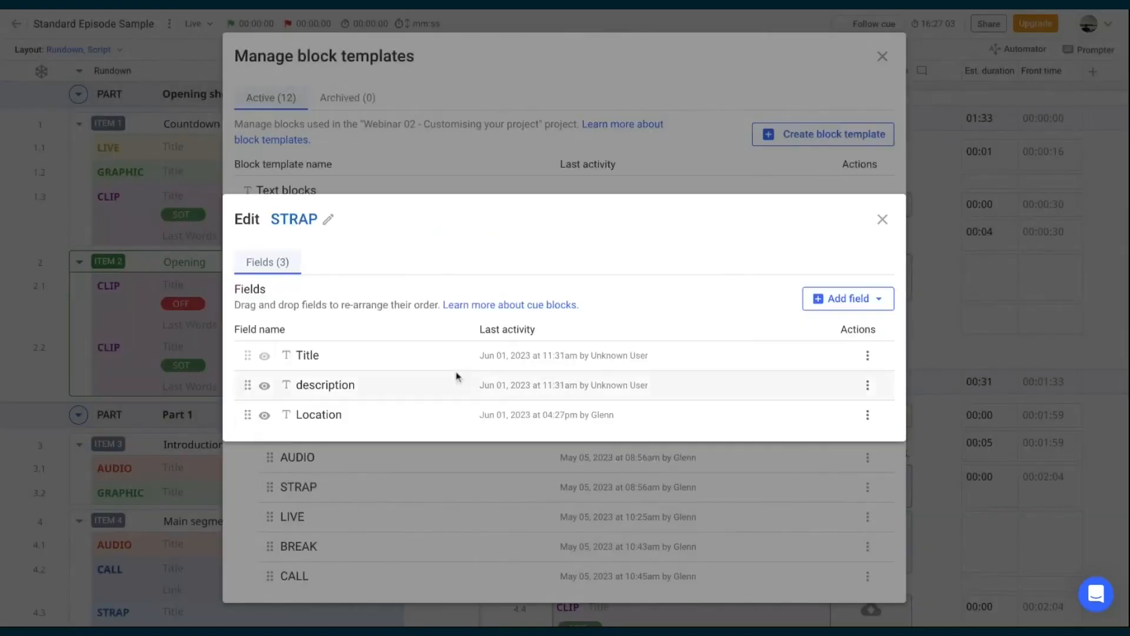
pyautogui.click(882, 220)
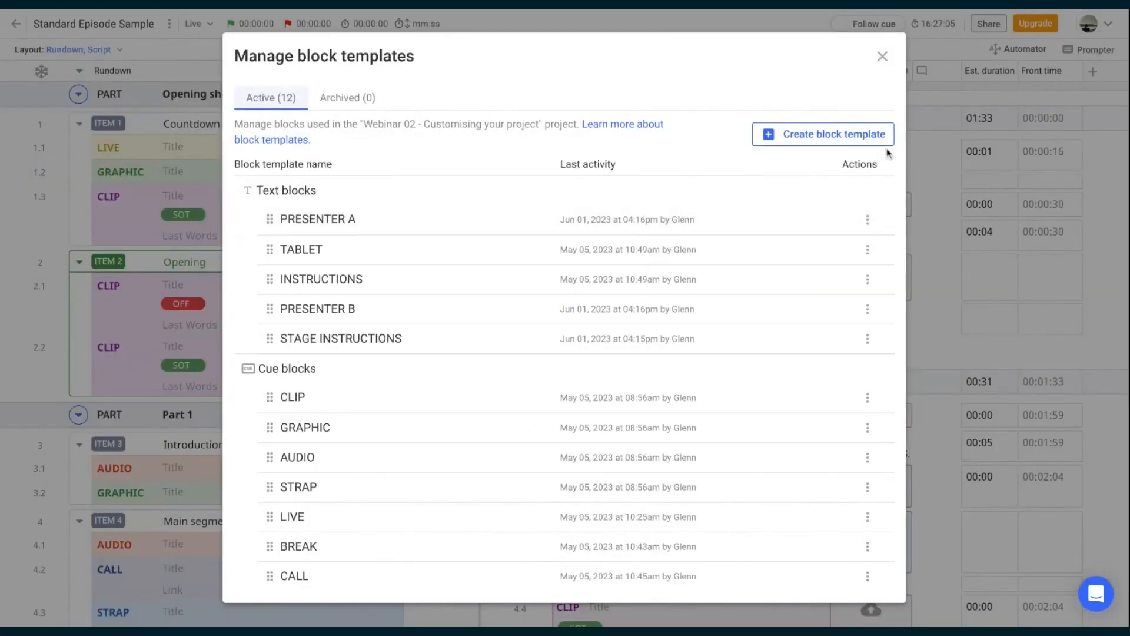
pyautogui.click(882, 55)
pyautogui.scroll(-4, 170, 370)
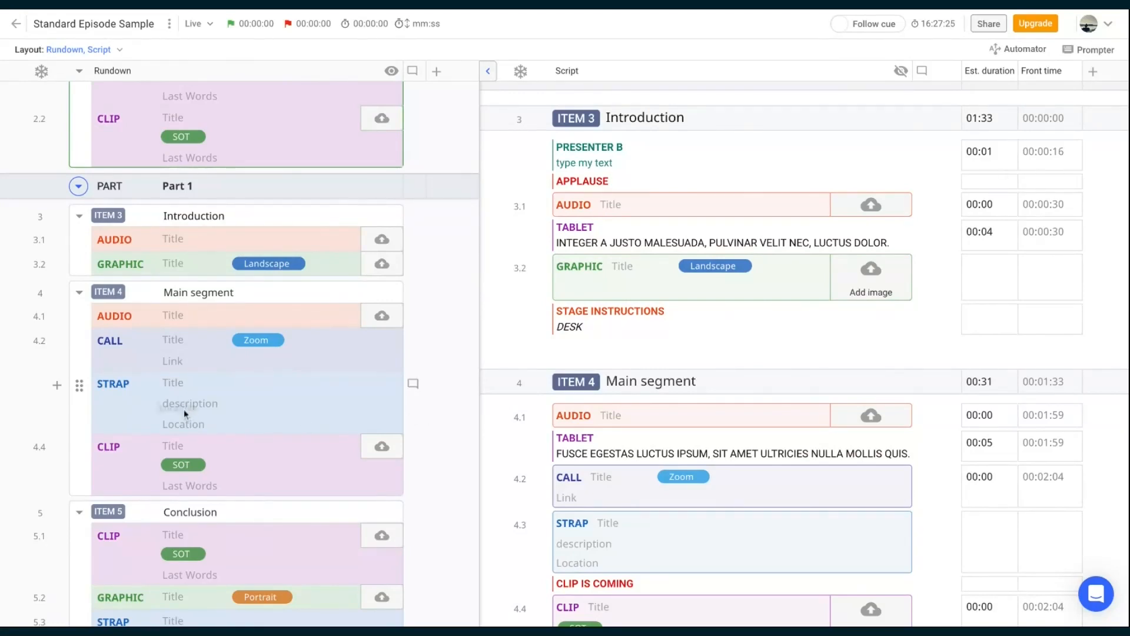
# Step: Start a new Label field named Type in the STRAP cue block template, with a yellow option named Live
pyautogui.click(170, 23)
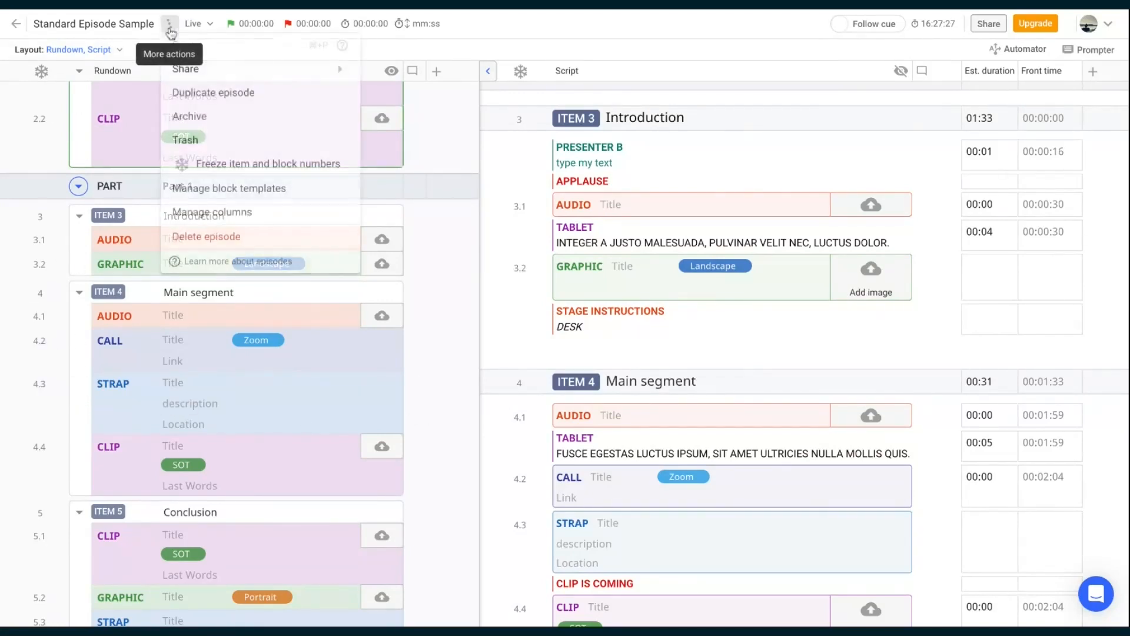
pyautogui.click(227, 189)
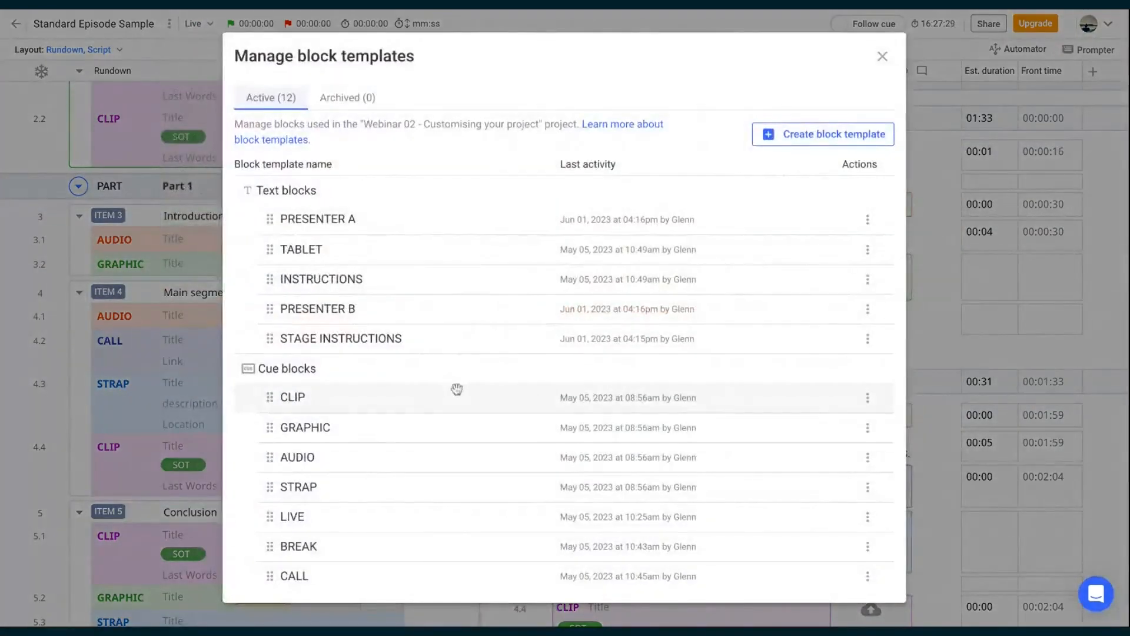
pyautogui.click(867, 490)
pyautogui.click(826, 492)
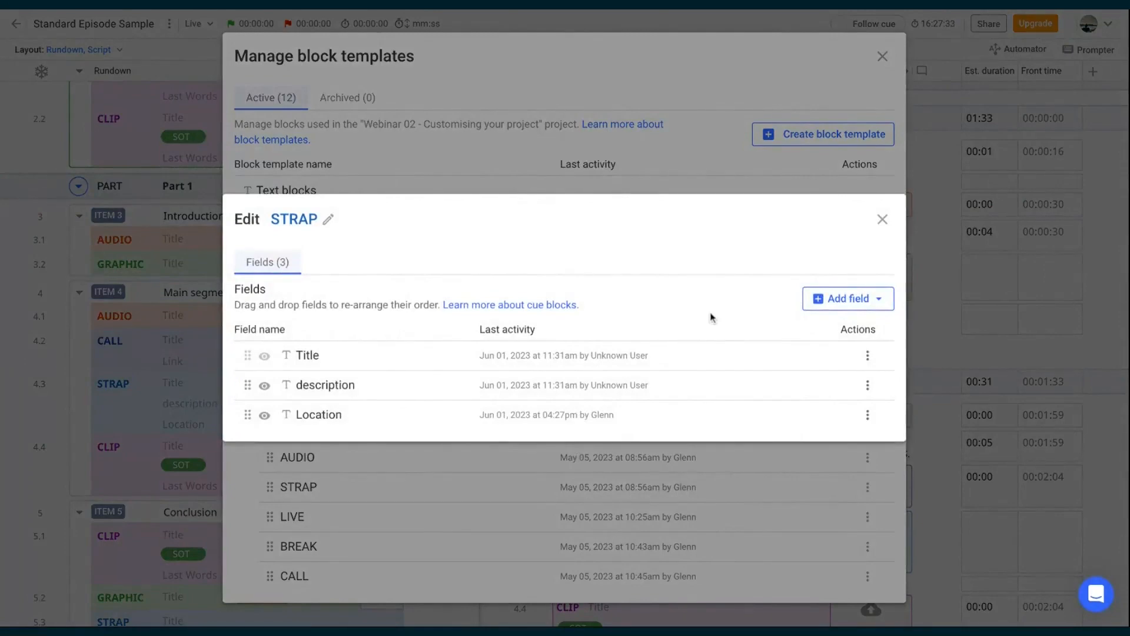
pyautogui.click(818, 305)
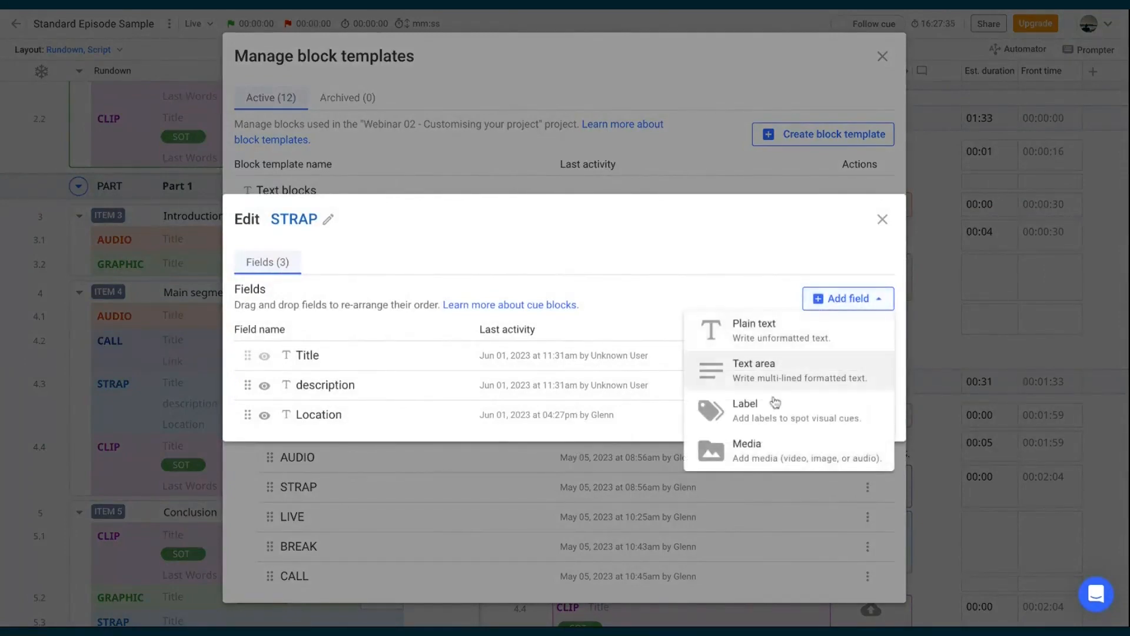
pyautogui.click(774, 416)
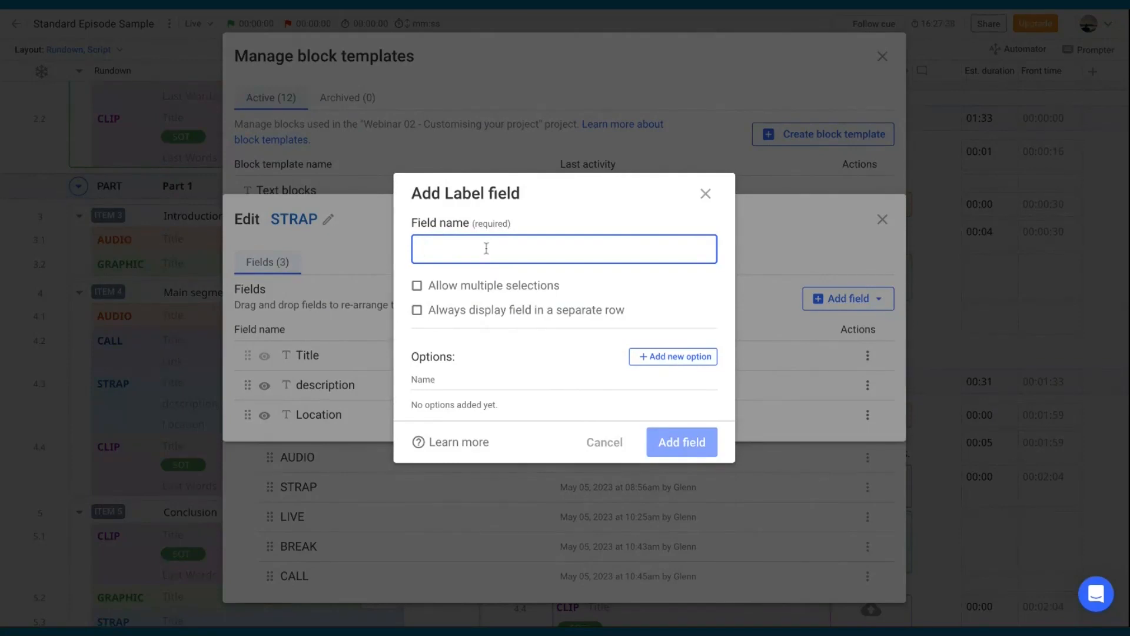
pyautogui.write('Type')
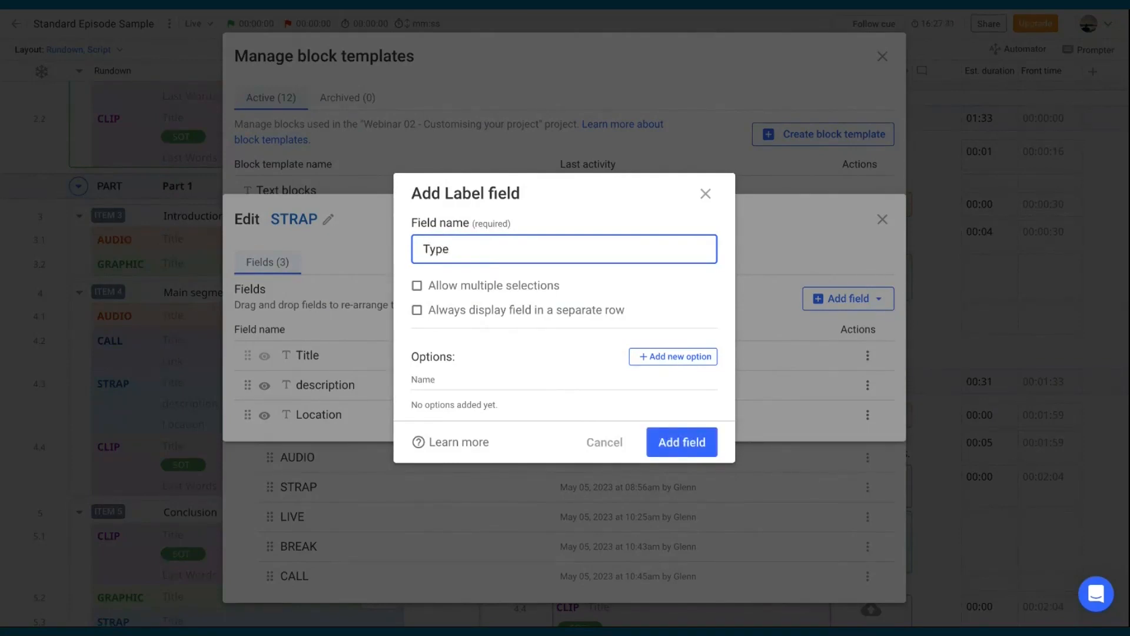
pyautogui.click(682, 356)
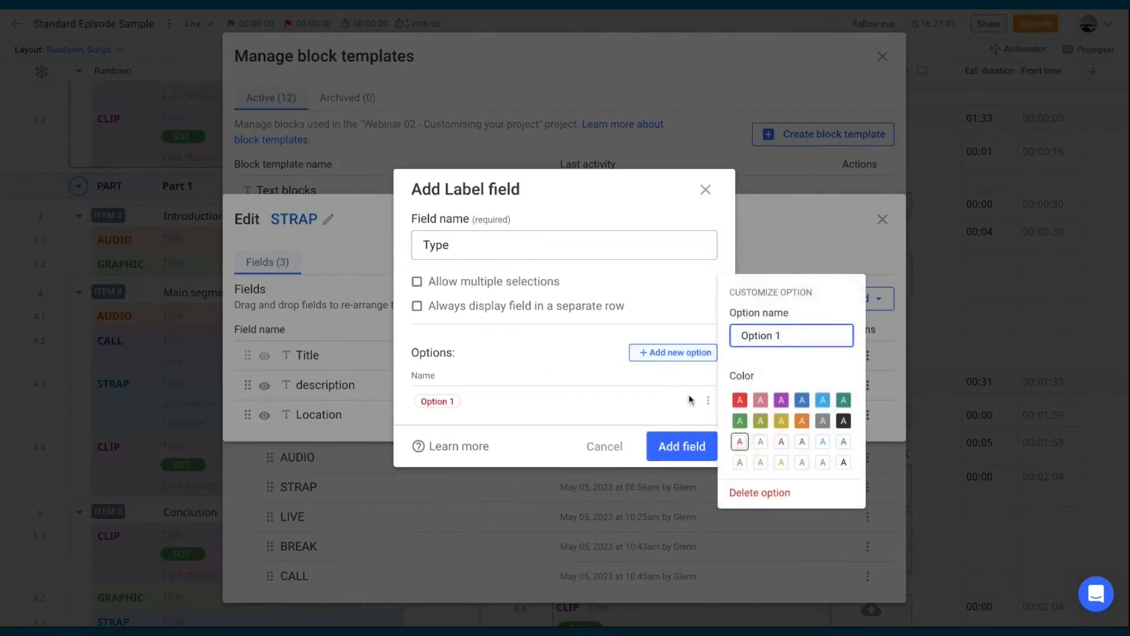
pyautogui.tripleClick(787, 336)
pyautogui.write('Live')
pyautogui.click(782, 421)
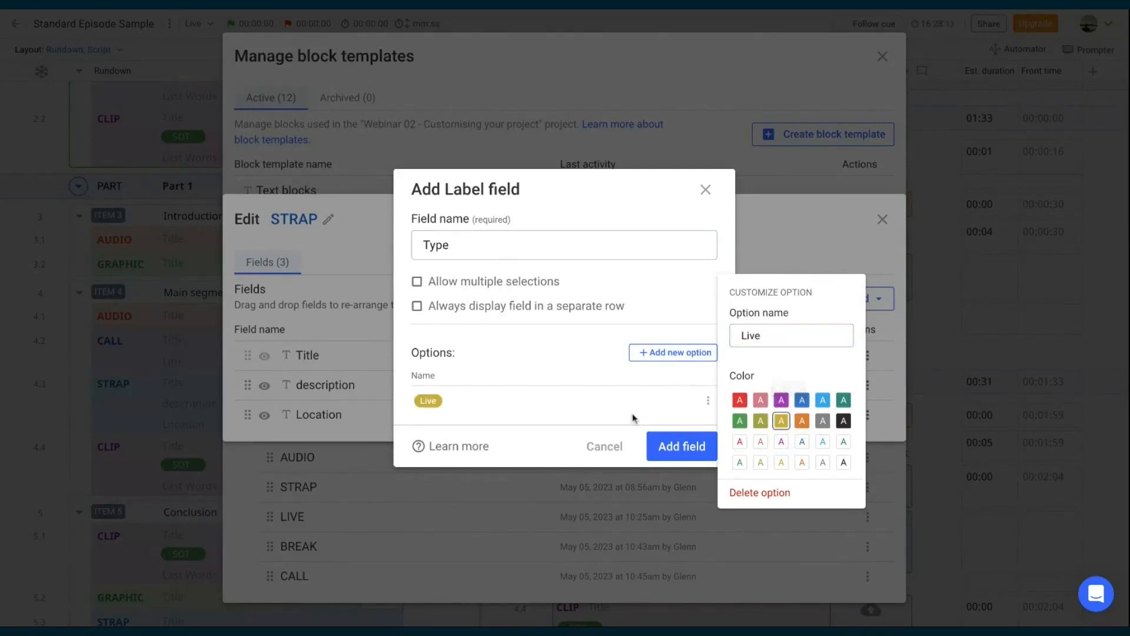
# Step: Add a blue Replay option to the Type label, save the field, and return to the rundown
pyautogui.click(657, 355)
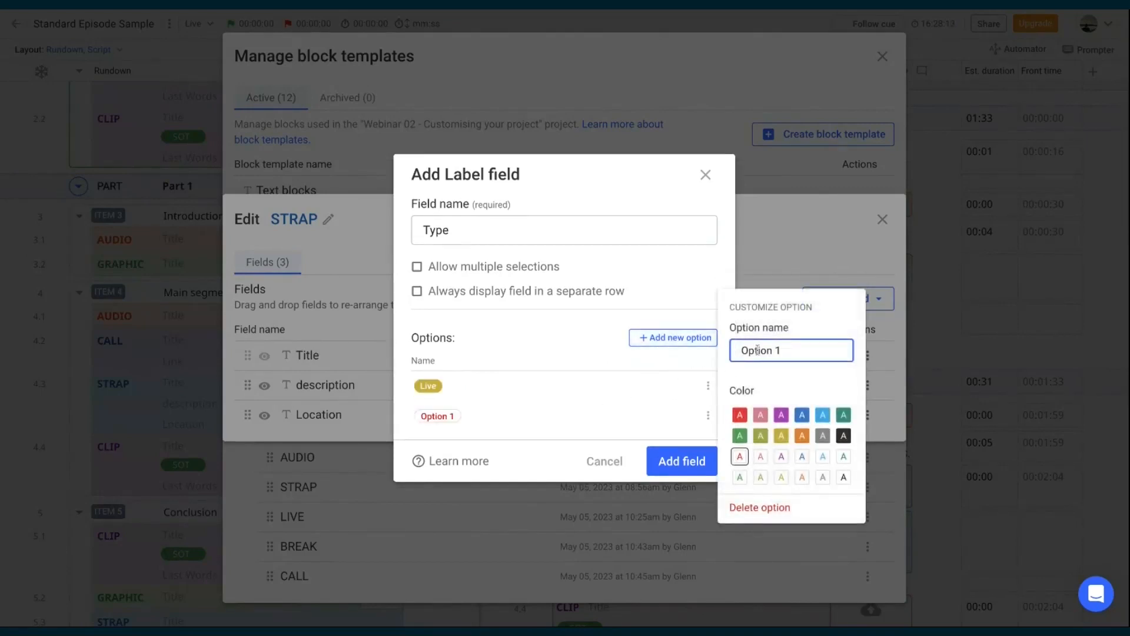
pyautogui.tripleClick(784, 351)
pyautogui.write('Replay')
pyautogui.click(802, 457)
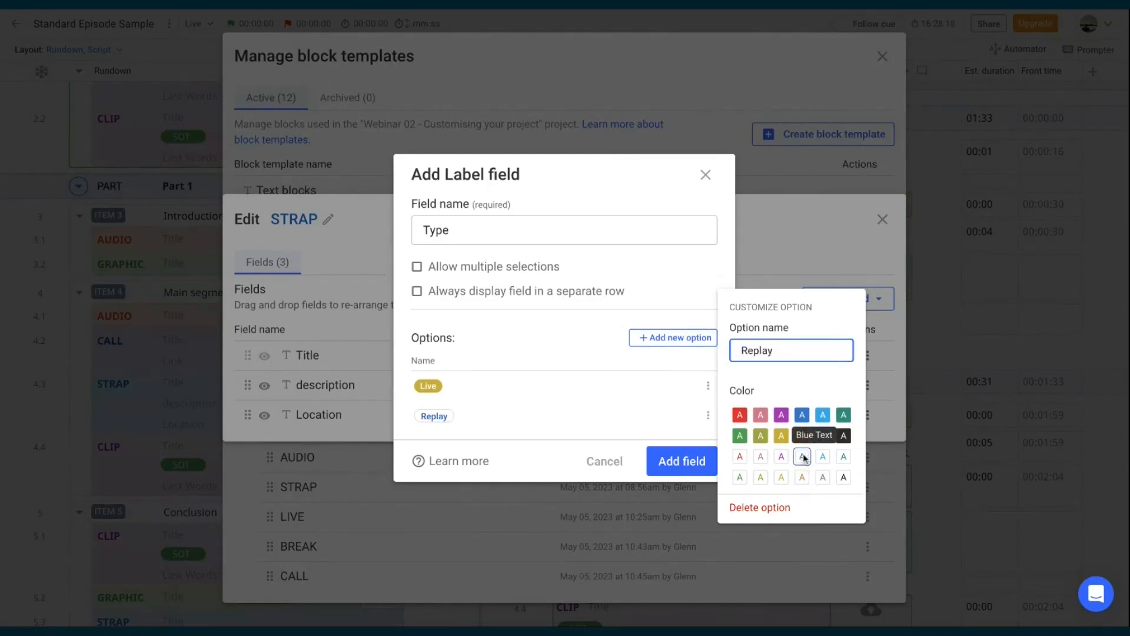
pyautogui.click(801, 415)
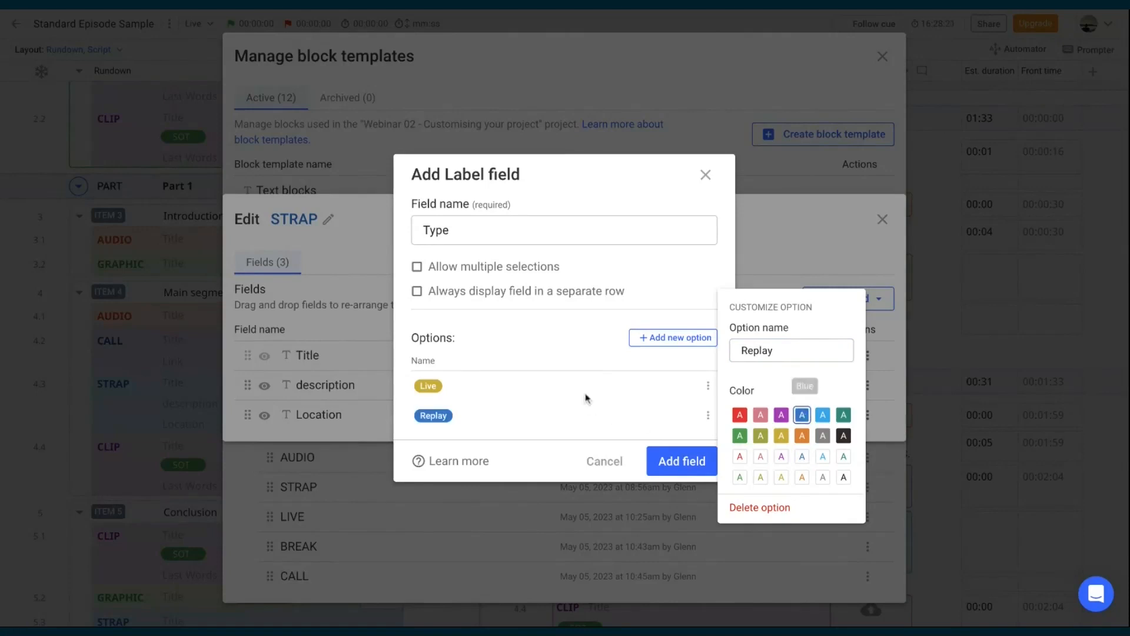
pyautogui.click(575, 340)
pyautogui.click(674, 459)
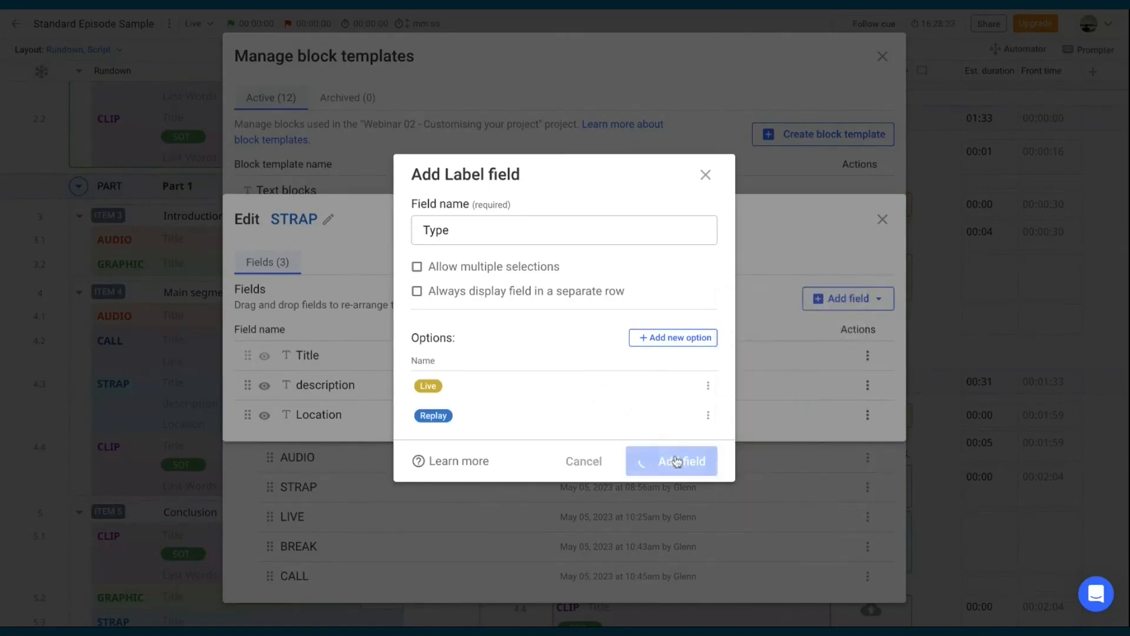
pyautogui.click(882, 204)
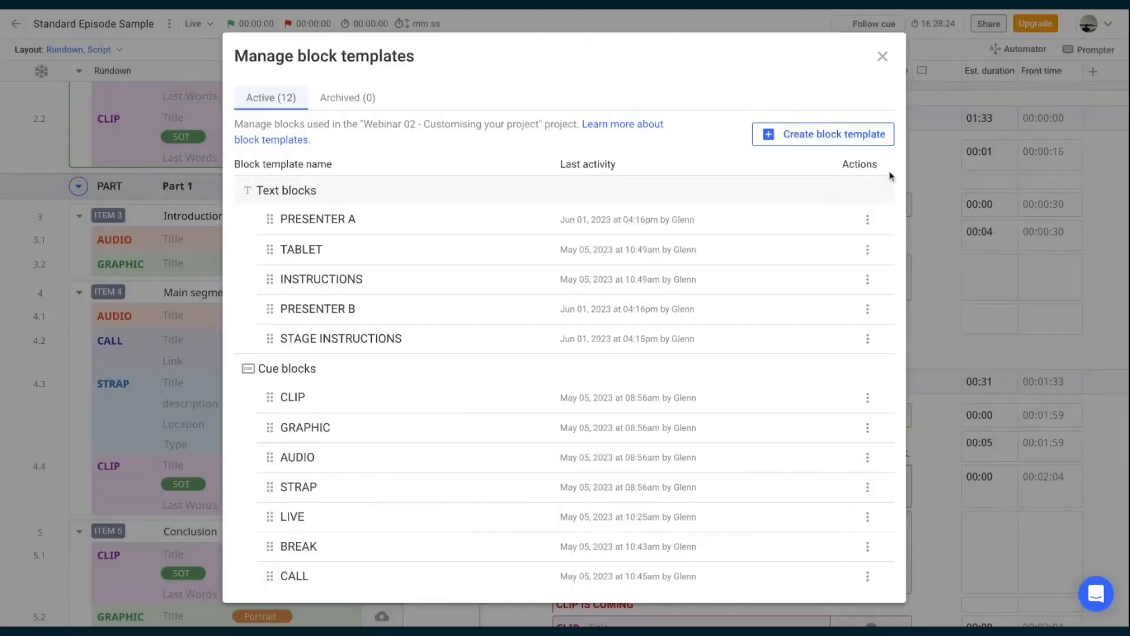
pyautogui.click(882, 56)
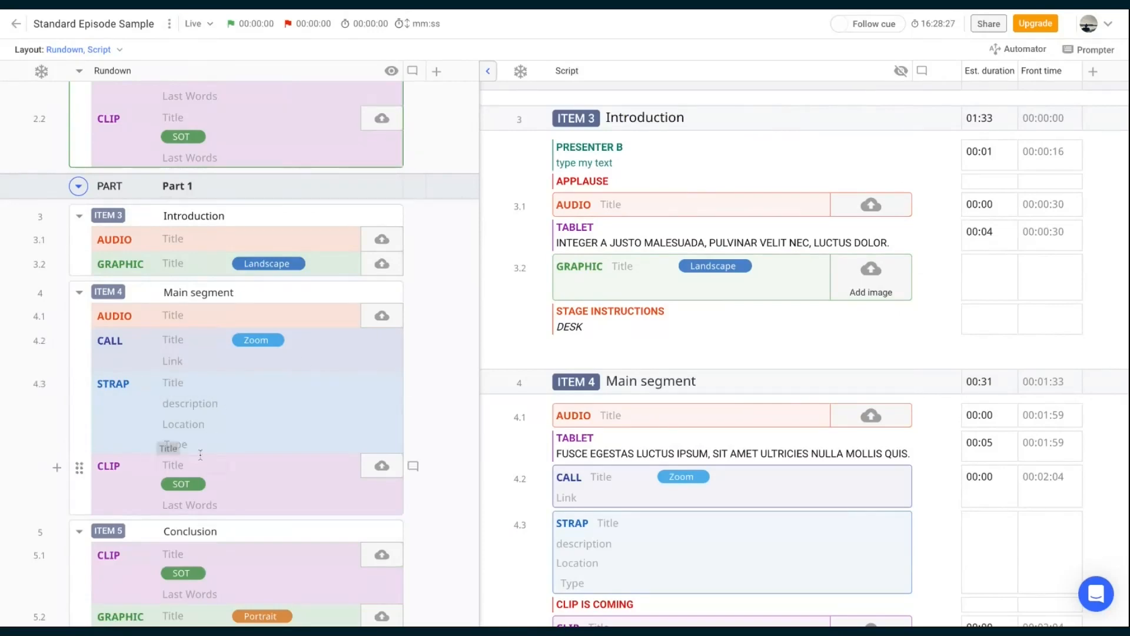
# Step: Try the Replay option on the Main segment STRAP's Type label, and set the label to Live
pyautogui.click(193, 445)
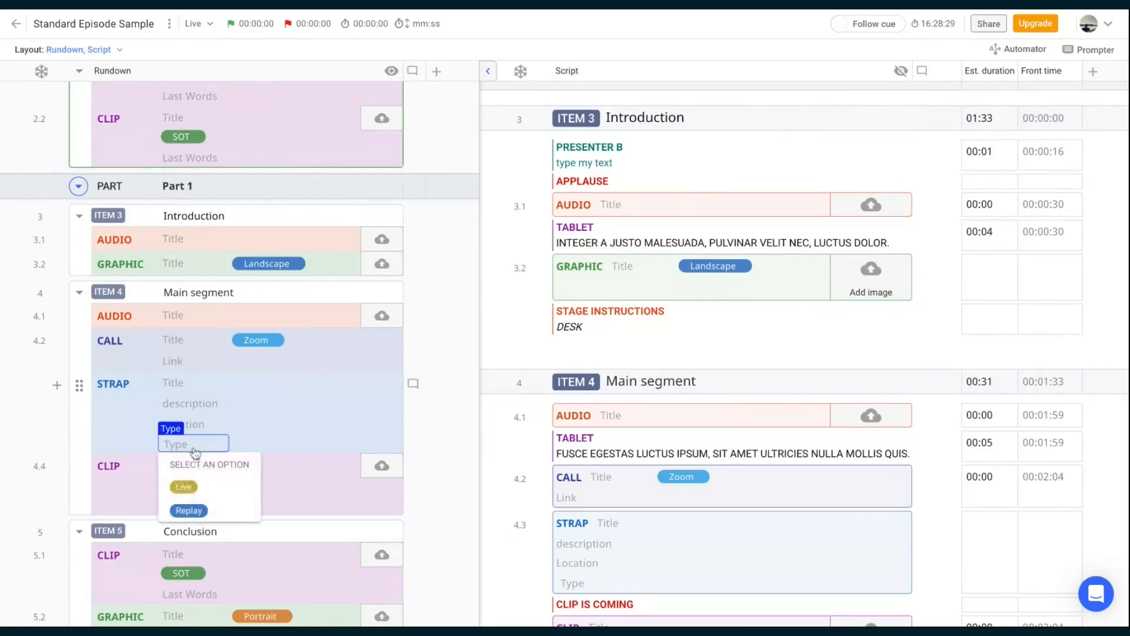
pyautogui.click(199, 510)
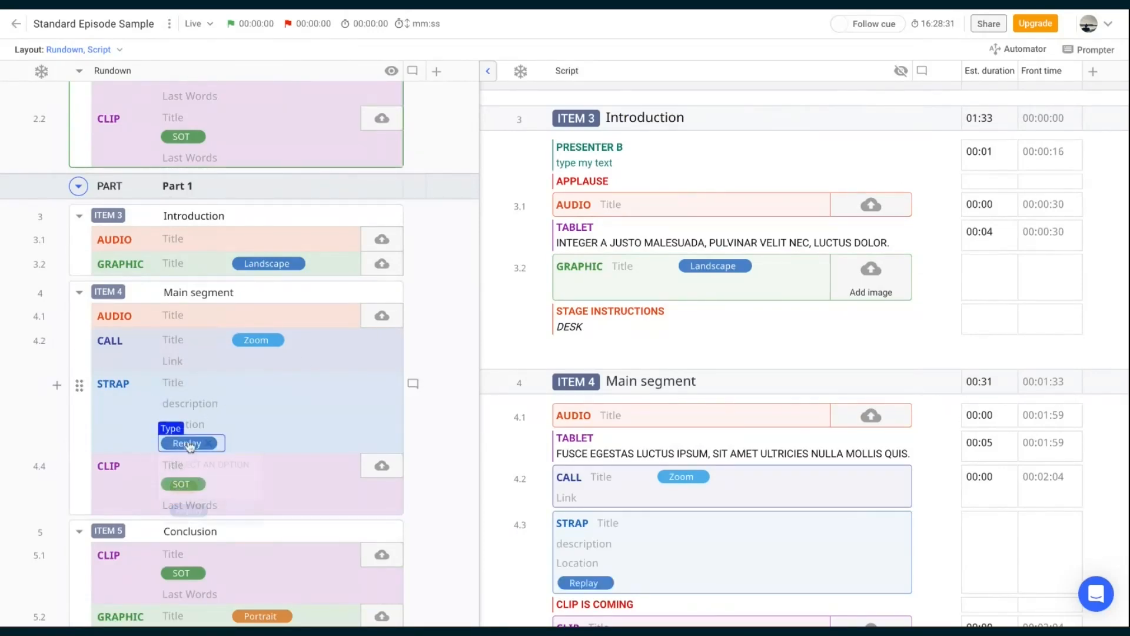
pyautogui.click(193, 486)
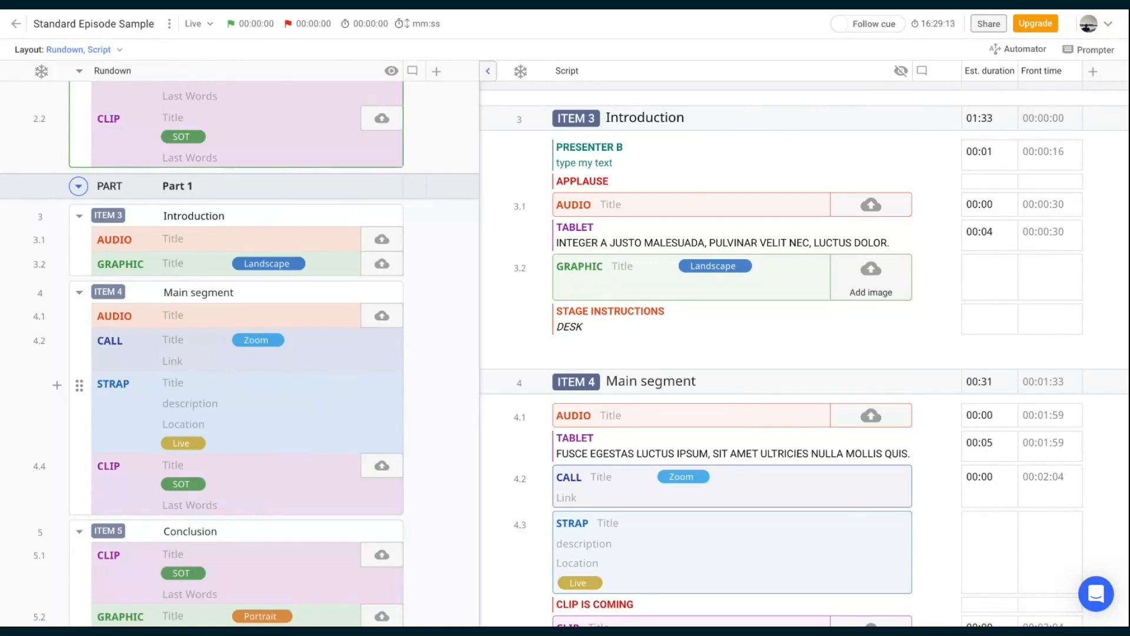
# Step: Make the default style of the Title field bold in the BREAK cue block template
pyautogui.click(169, 24)
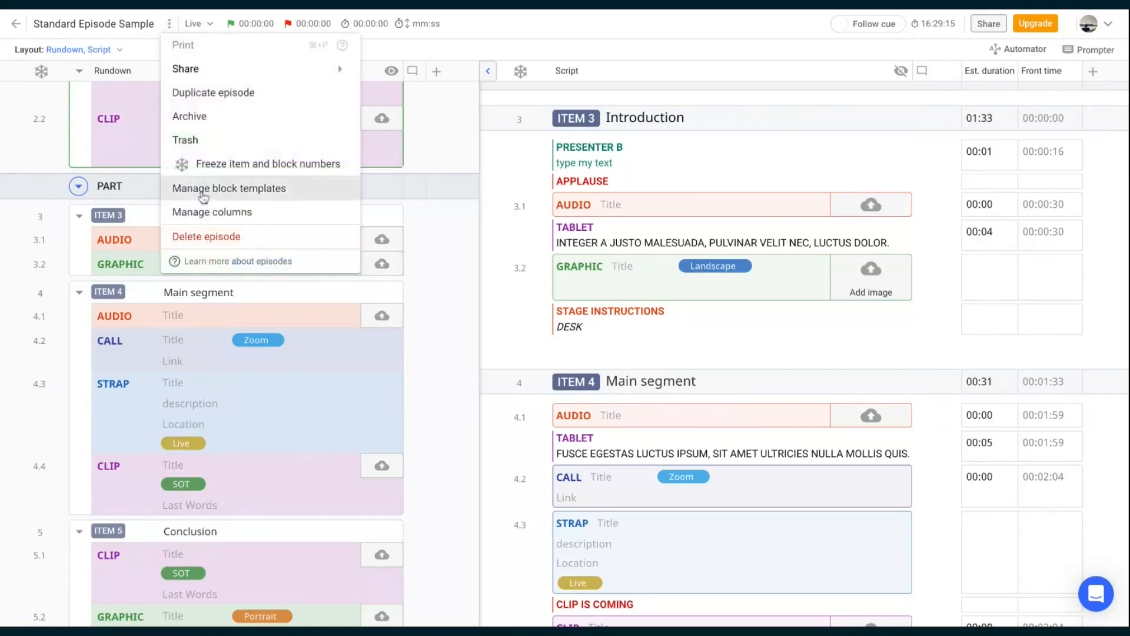
pyautogui.click(203, 188)
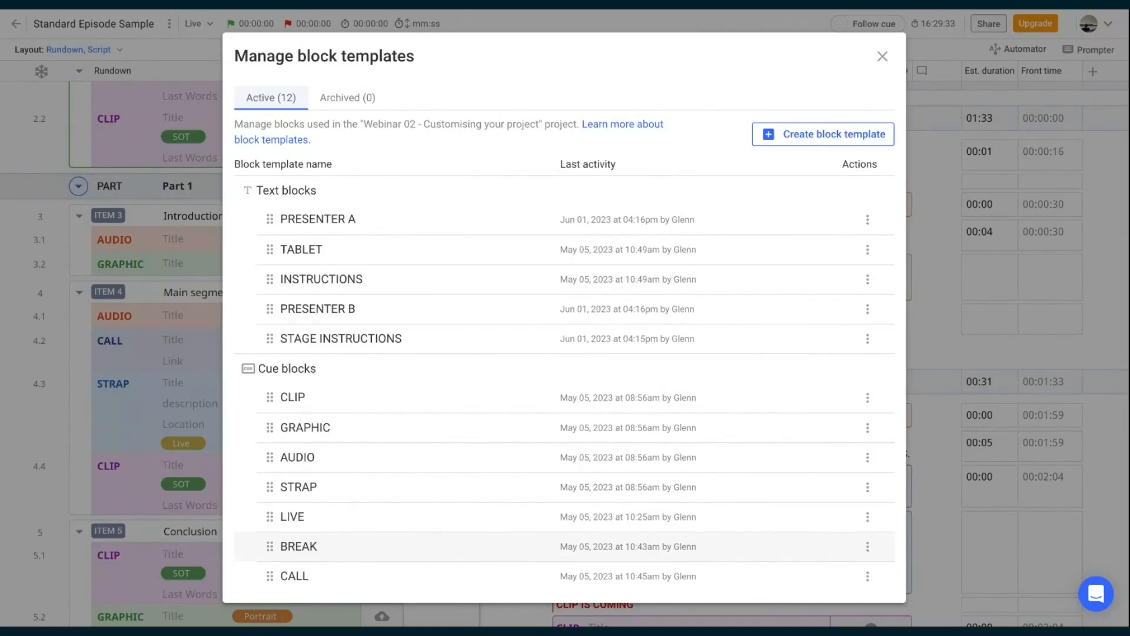
pyautogui.click(327, 545)
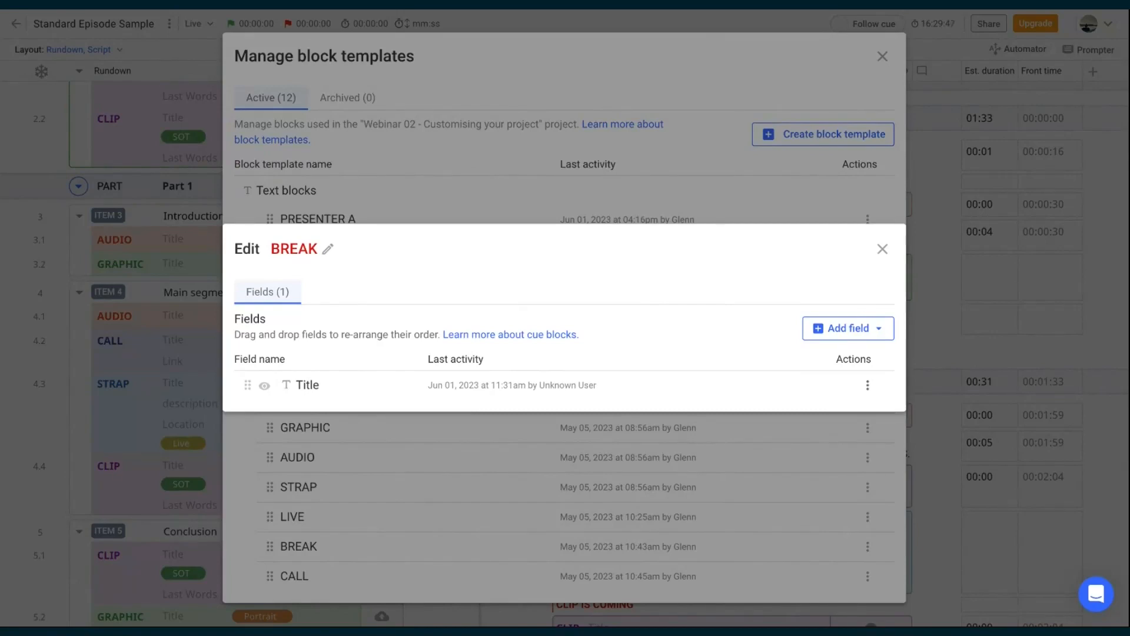
pyautogui.click(306, 389)
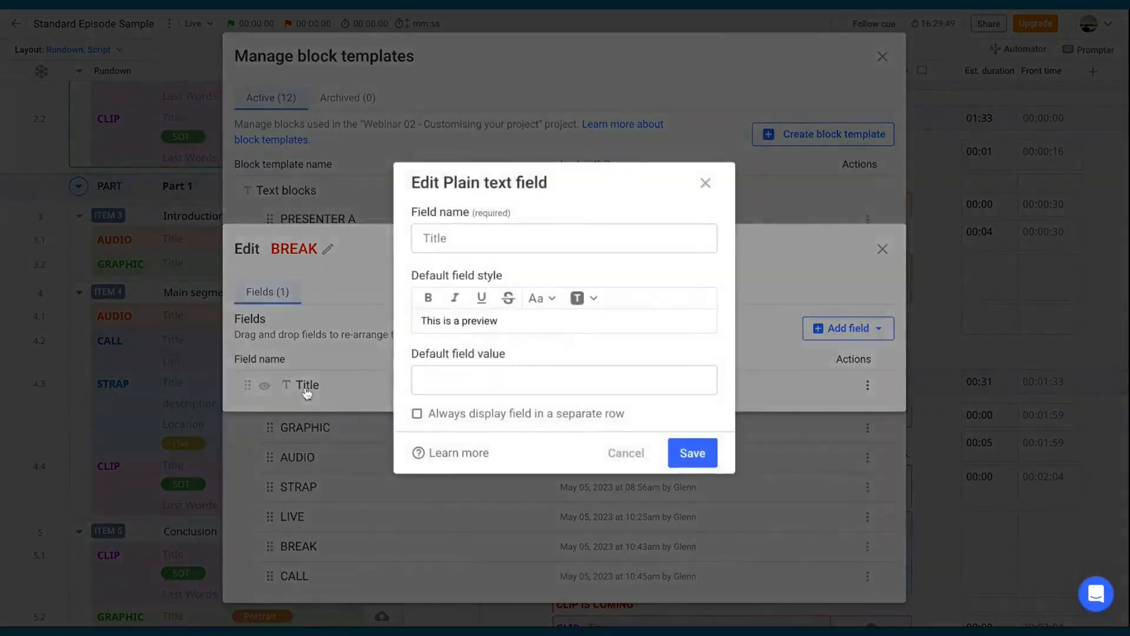
pyautogui.click(429, 299)
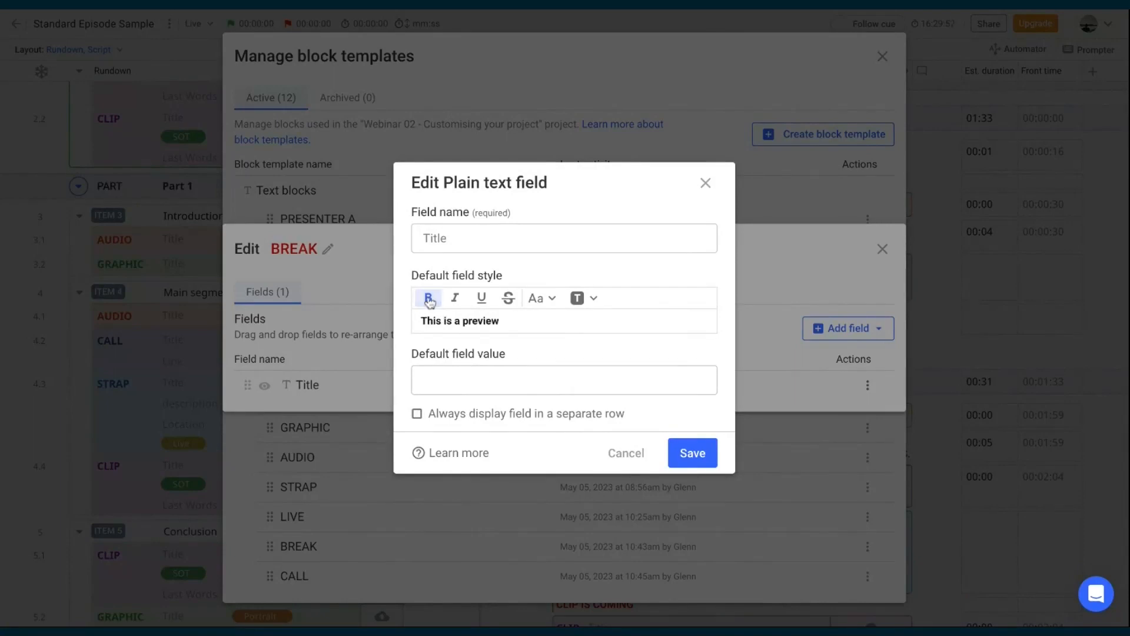
# Step: Set the BREAK Title field's default colour to red text without a fill, save it, and return to the rundown
pyautogui.click(591, 299)
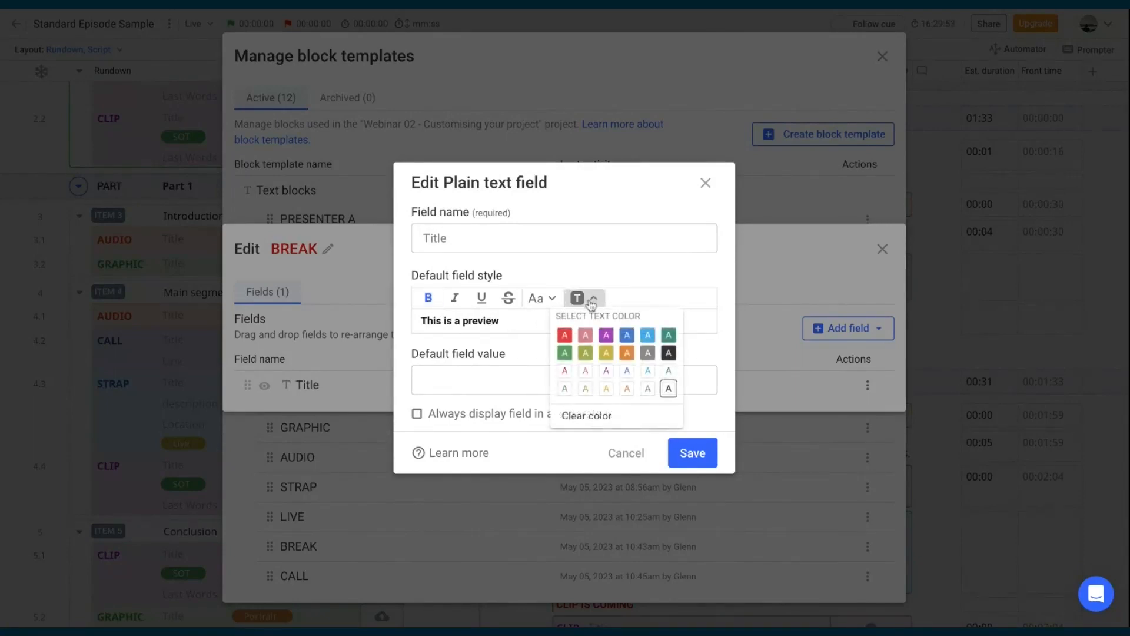
pyautogui.click(565, 335)
pyautogui.click(592, 299)
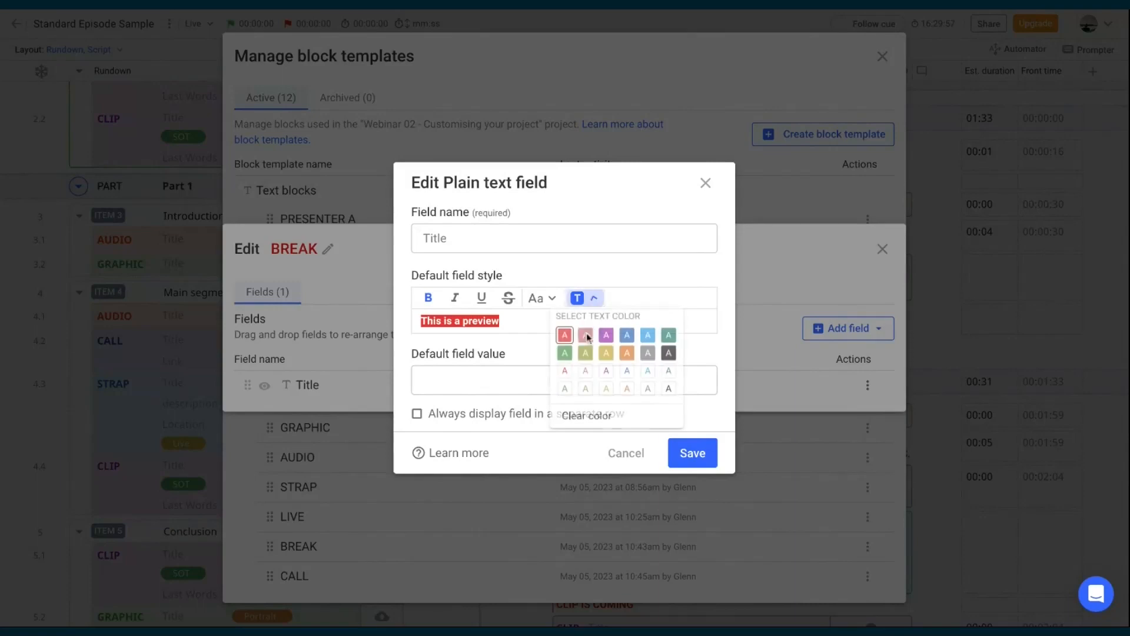
pyautogui.click(565, 370)
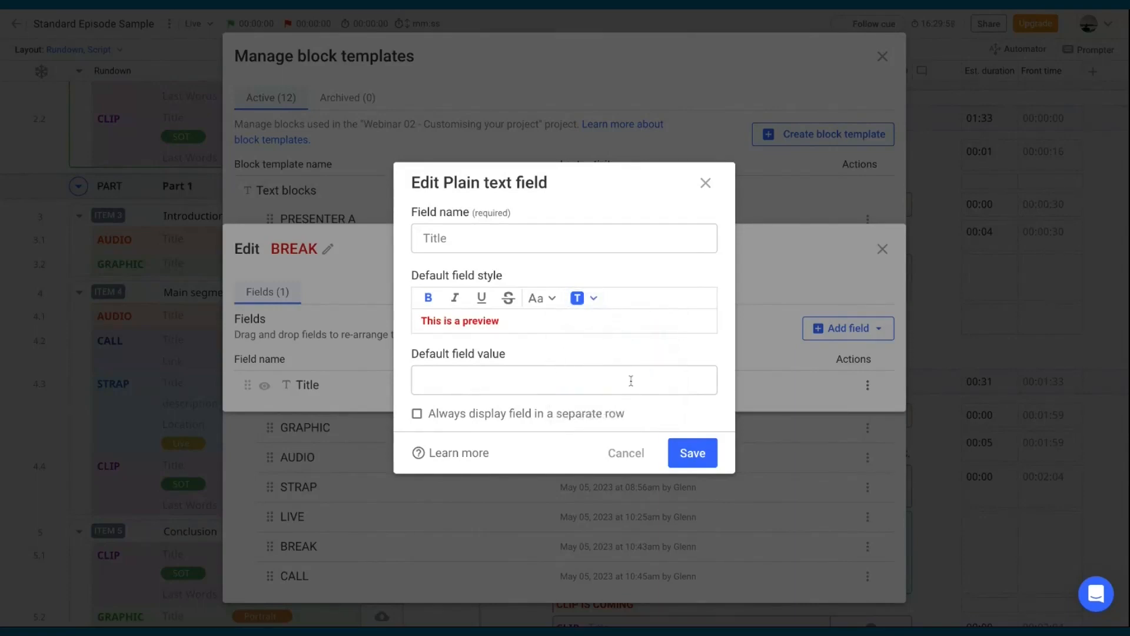
pyautogui.click(693, 453)
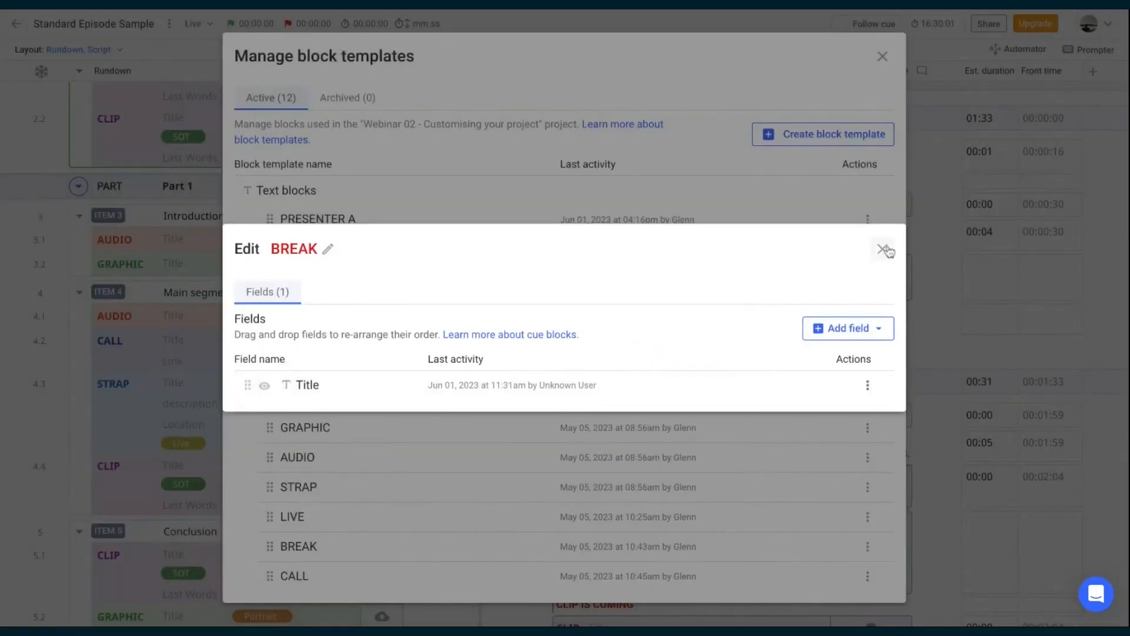
pyautogui.click(882, 248)
pyautogui.click(882, 56)
pyautogui.scroll(-4, 294, 375)
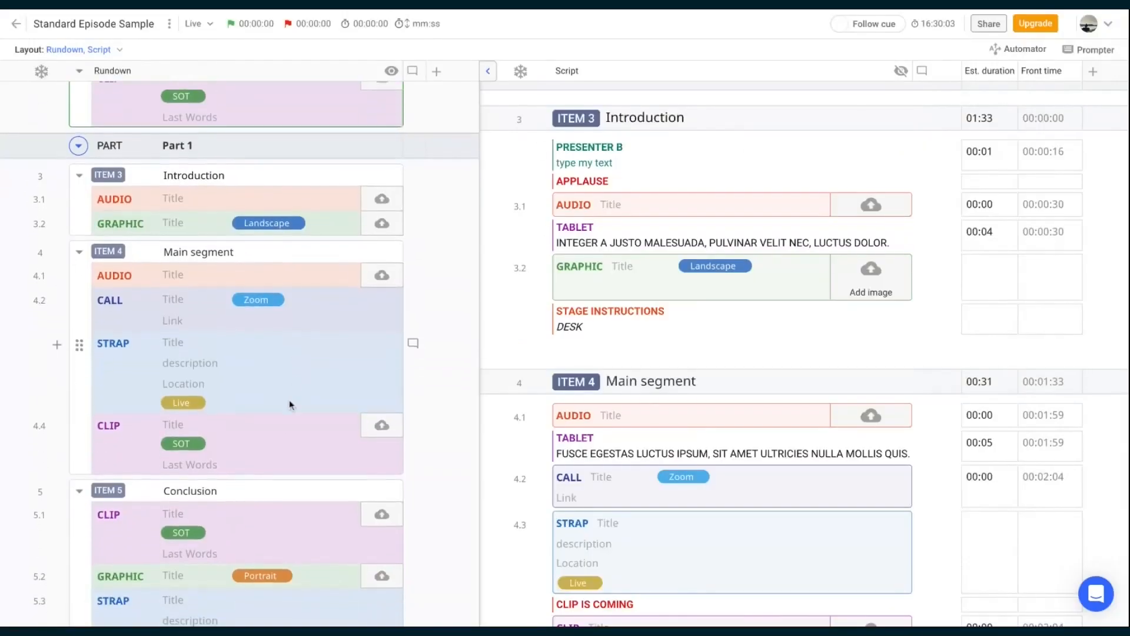
# Step: Examine the Type options and Link field of the Part 2 Main segment's CALL block, and the details of its CLIP block
pyautogui.scroll(-2, 285, 426)
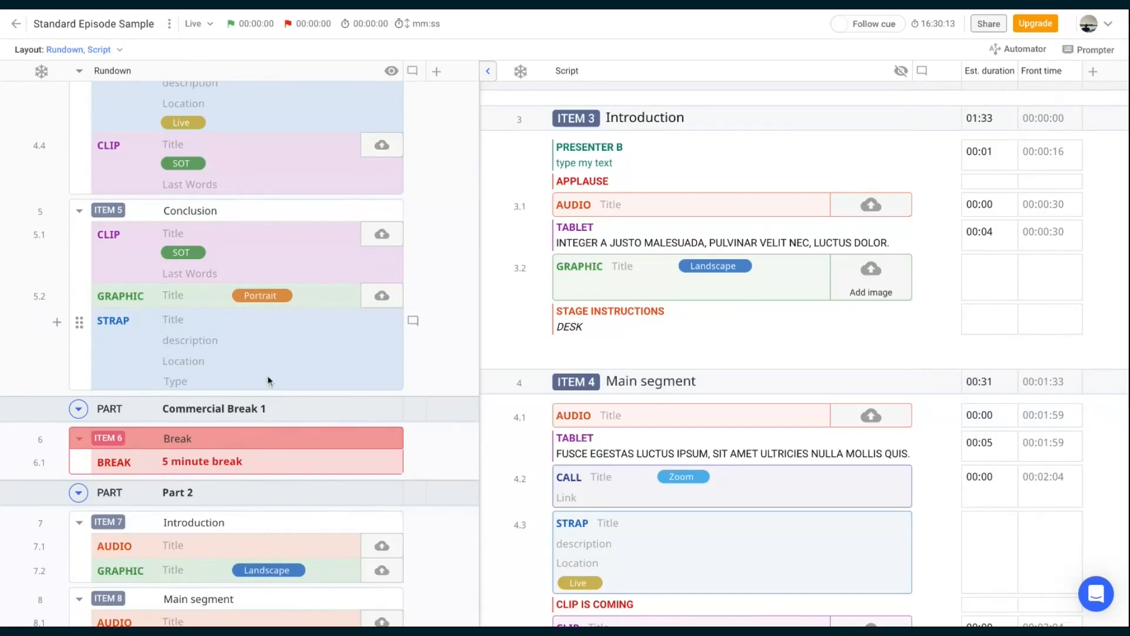
pyautogui.scroll(-4, 268, 380)
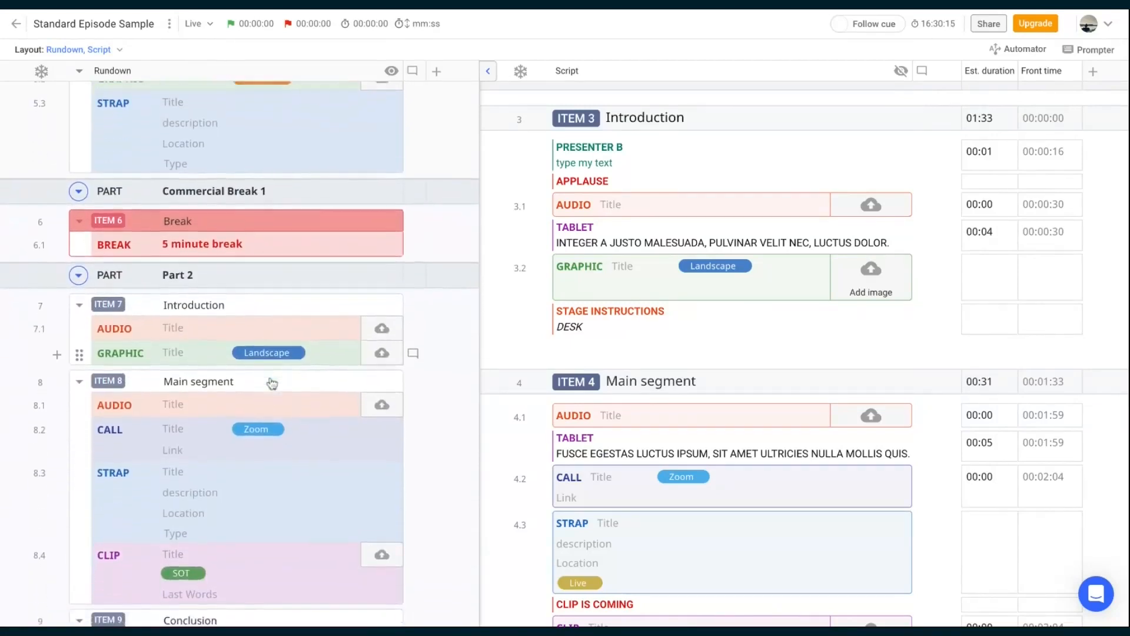
pyautogui.scroll(-2, 272, 382)
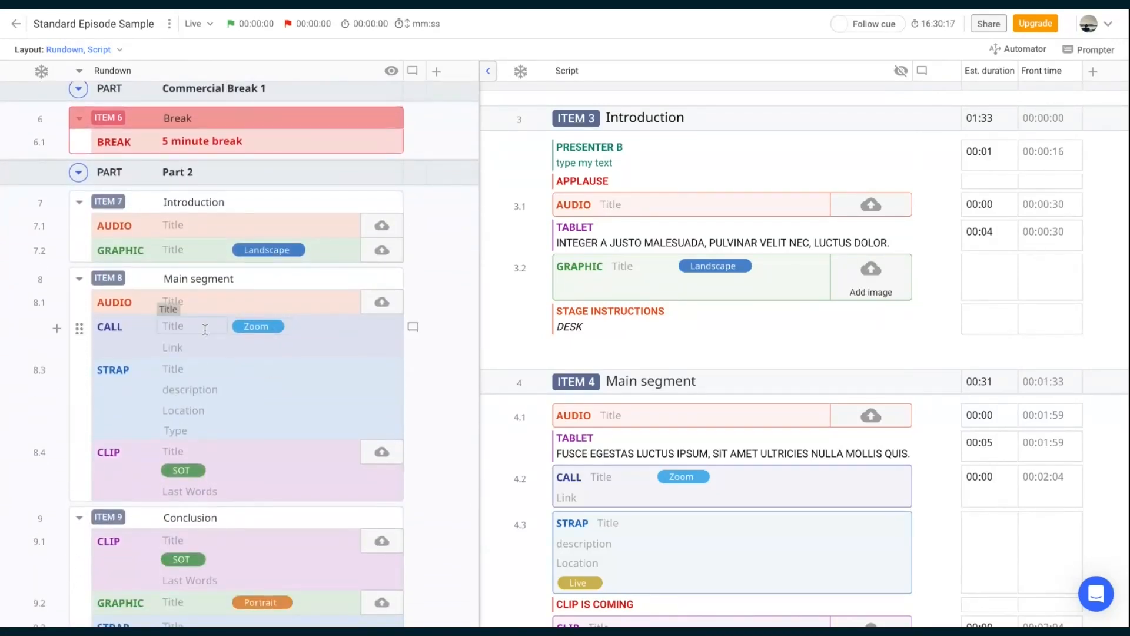
pyautogui.click(257, 327)
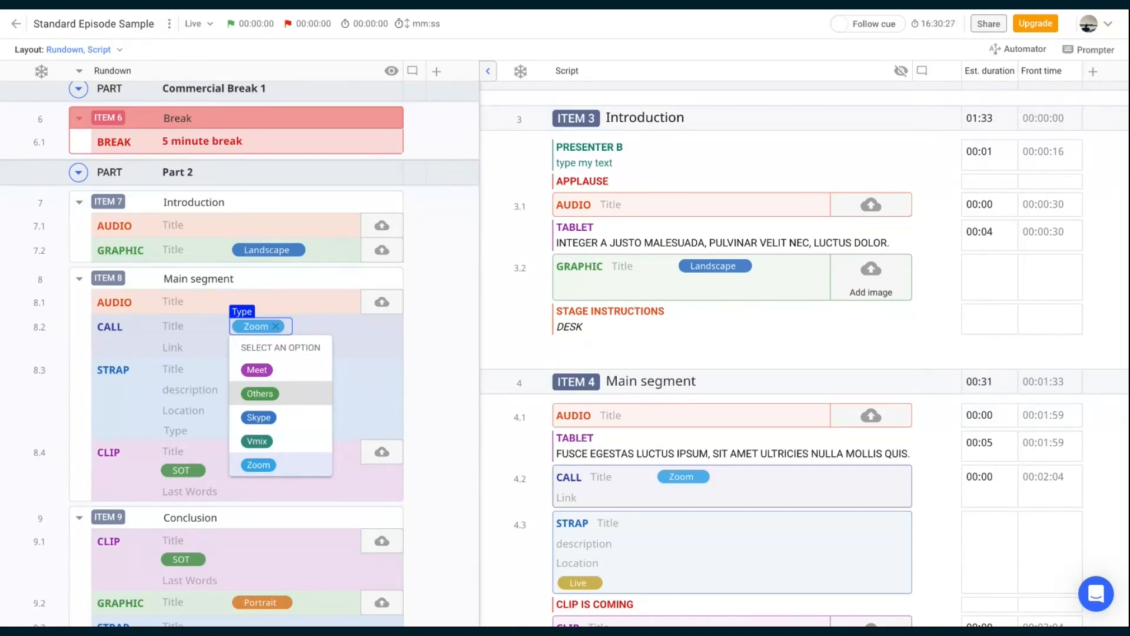
pyautogui.click(355, 332)
pyautogui.click(178, 349)
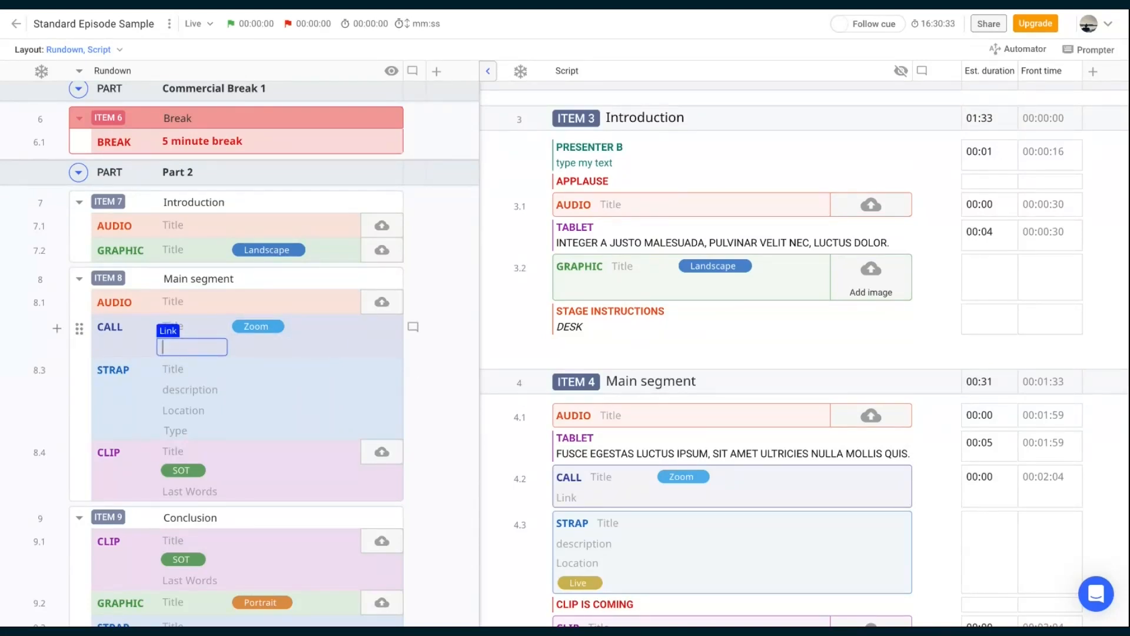
pyautogui.click(450, 342)
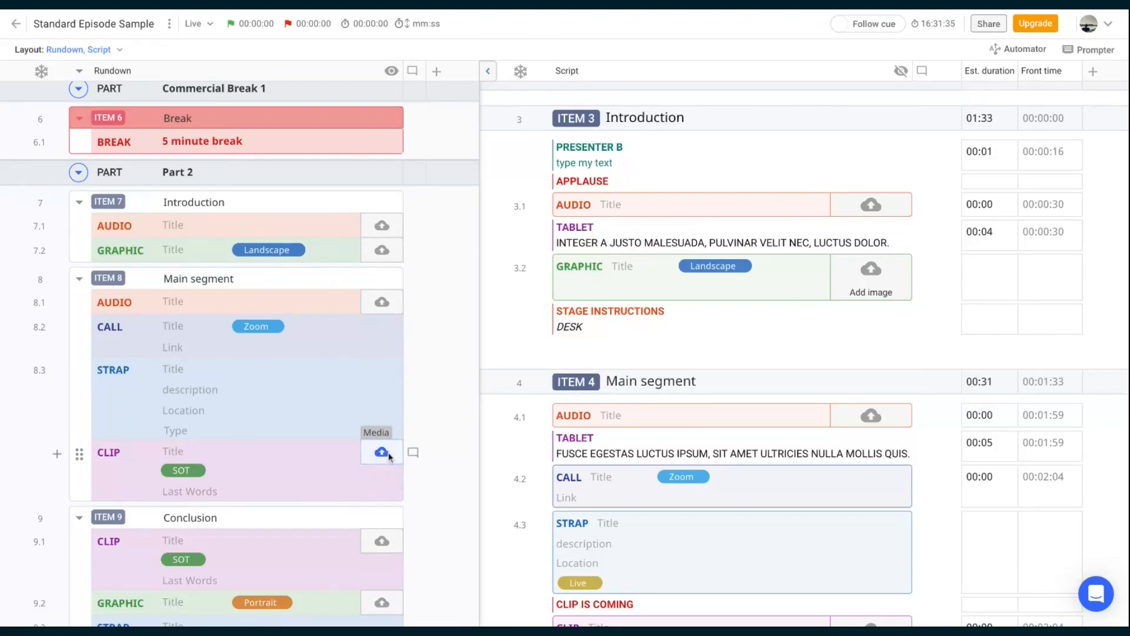
pyautogui.click(422, 478)
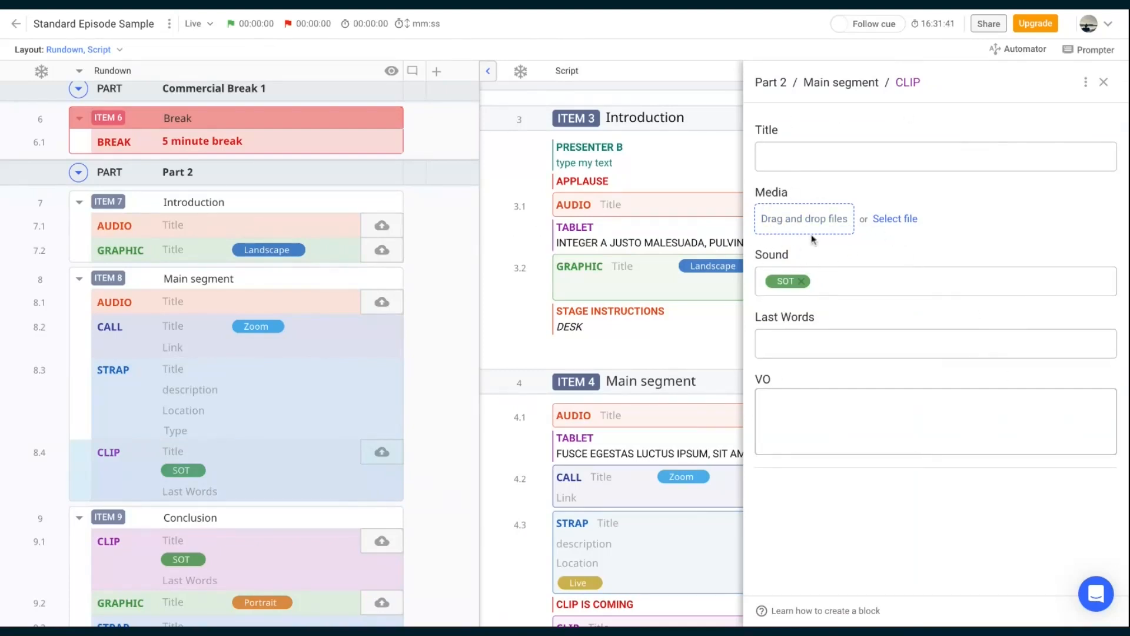
pyautogui.click(1105, 85)
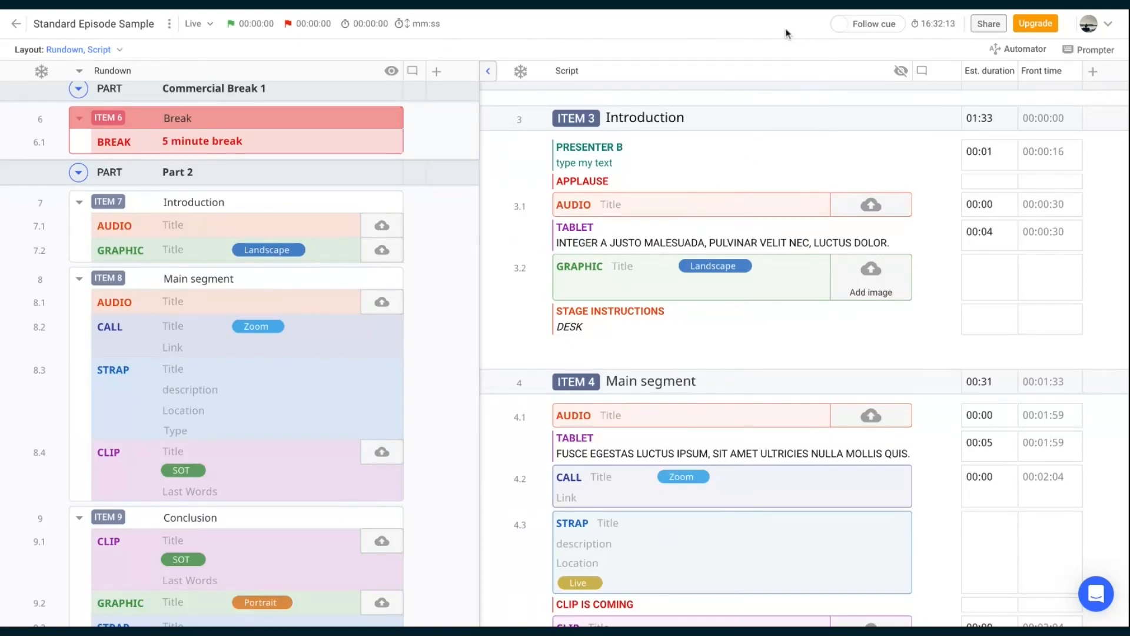
# Step: Review the options for sharing the episode by member link or public link
pyautogui.click(989, 24)
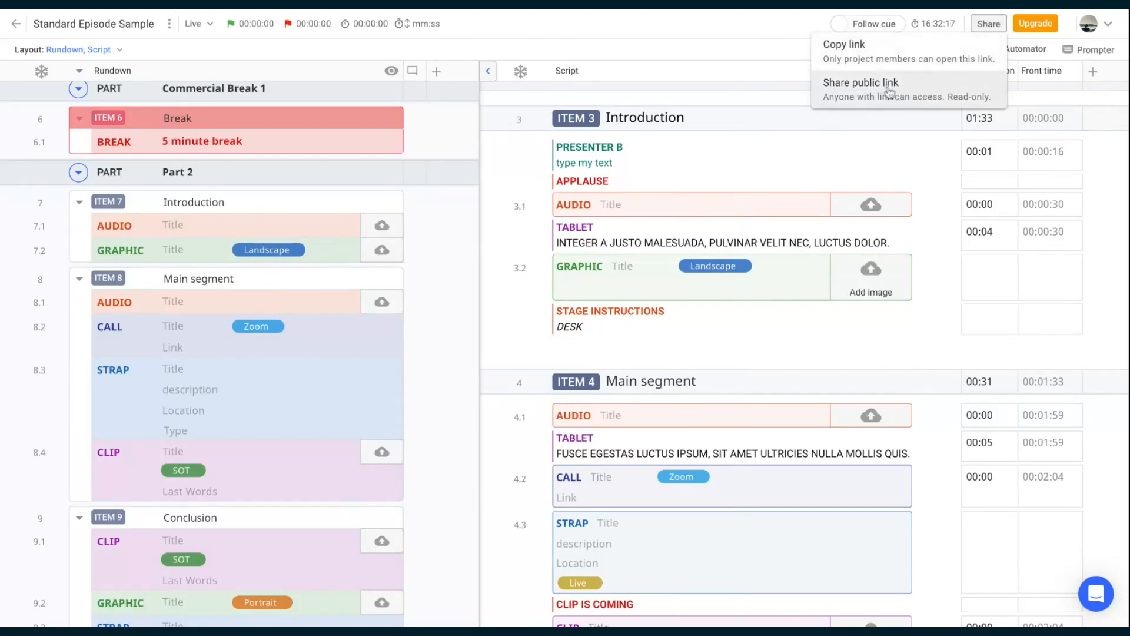
pyautogui.click(757, 34)
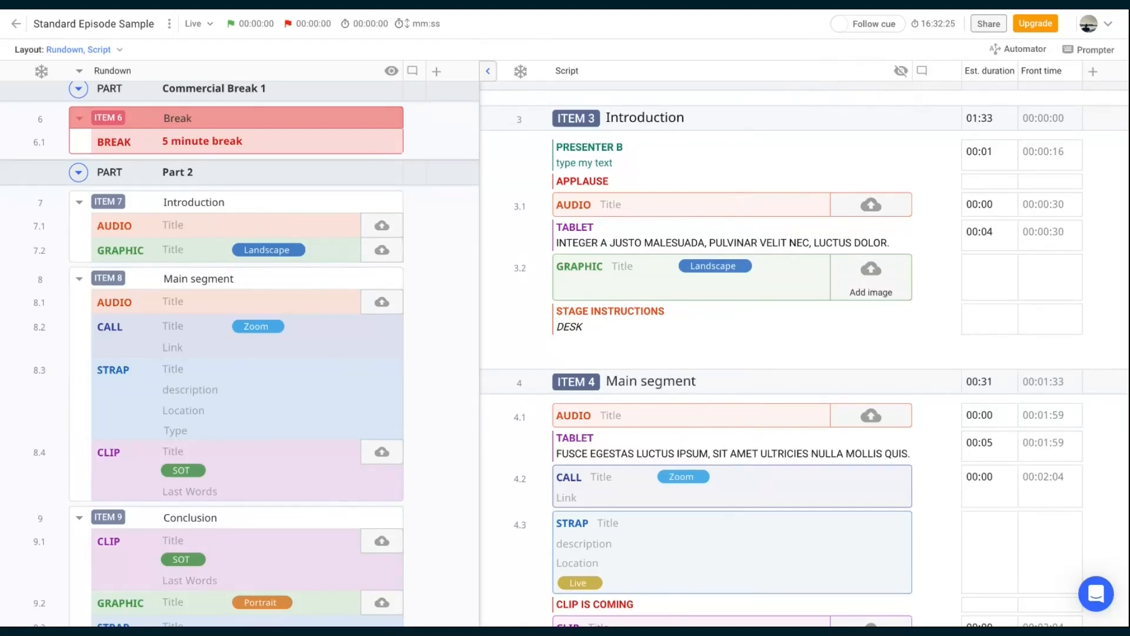
pyautogui.click(988, 23)
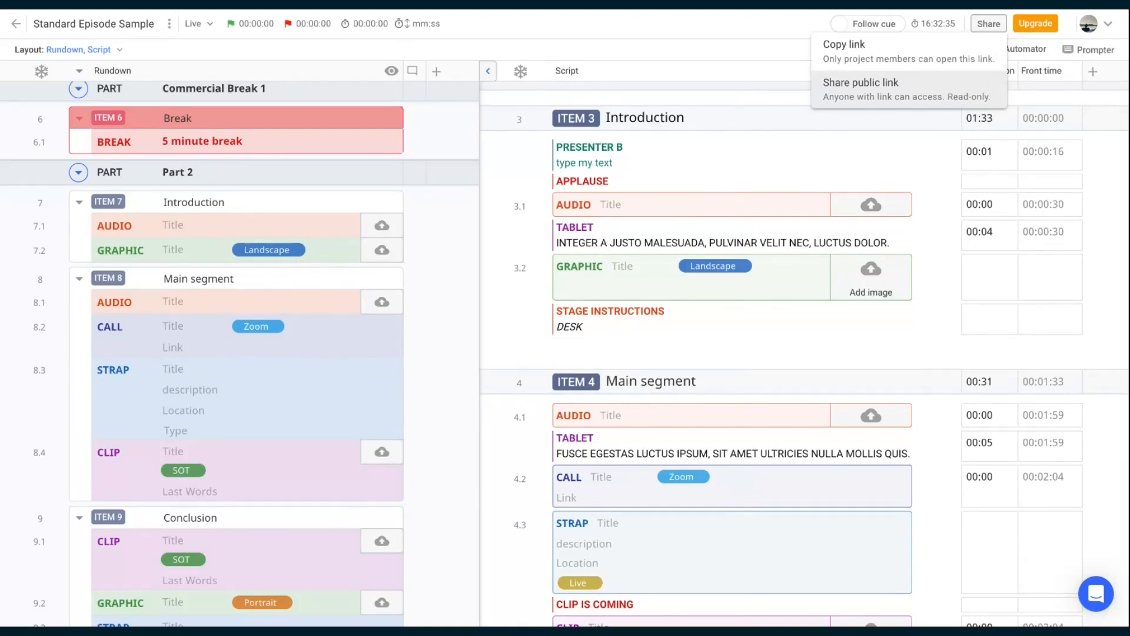
pyautogui.click(761, 29)
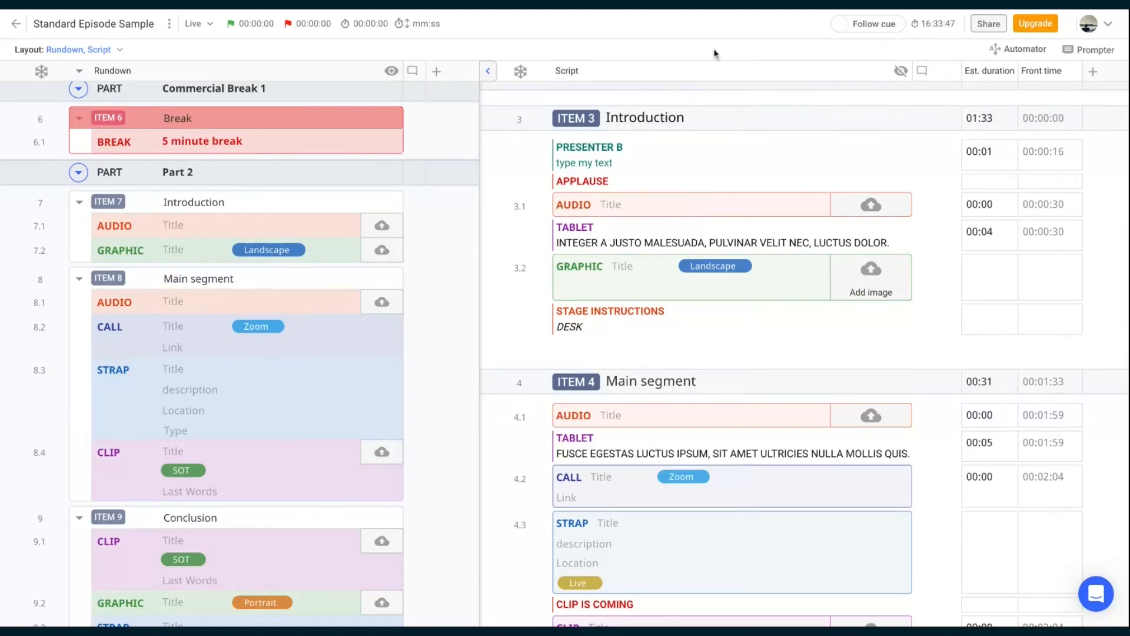
# Step: Collapse all items in the Rundown and look through the Script from Opening show to the Part 1 Conclusion
pyautogui.scroll(10, 627, 285)
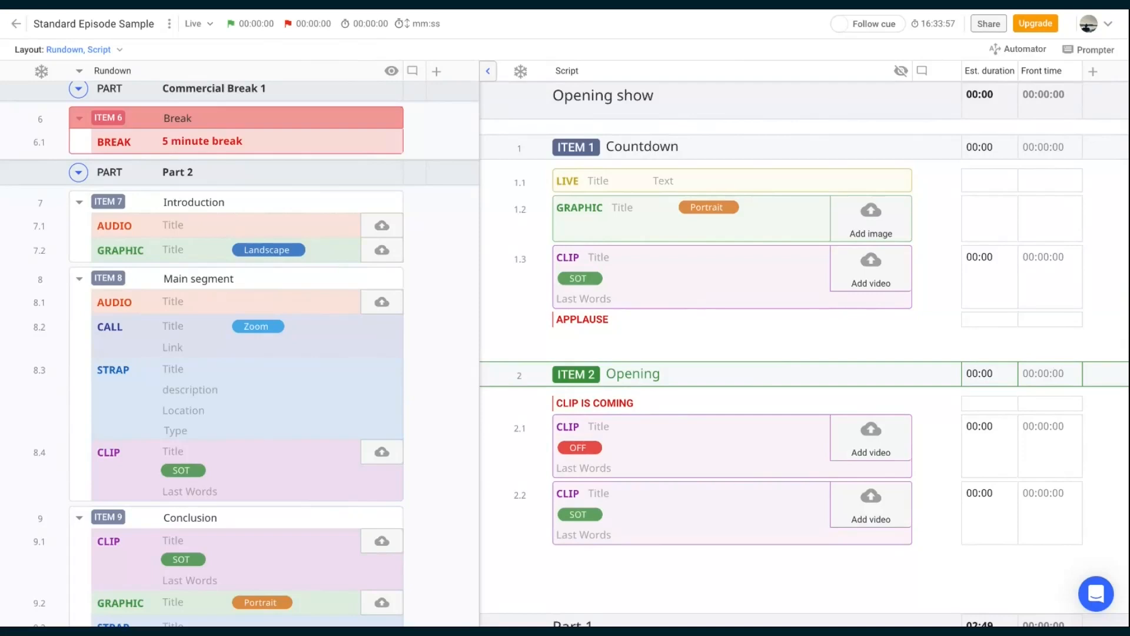
pyautogui.scroll(10, 268, 179)
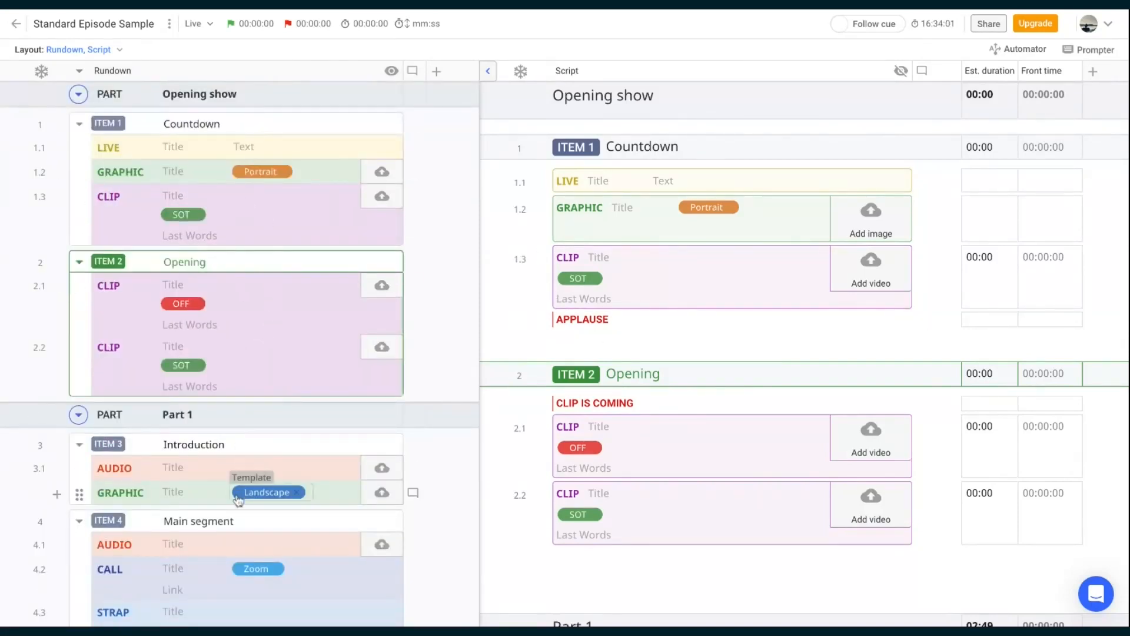
pyautogui.click(82, 71)
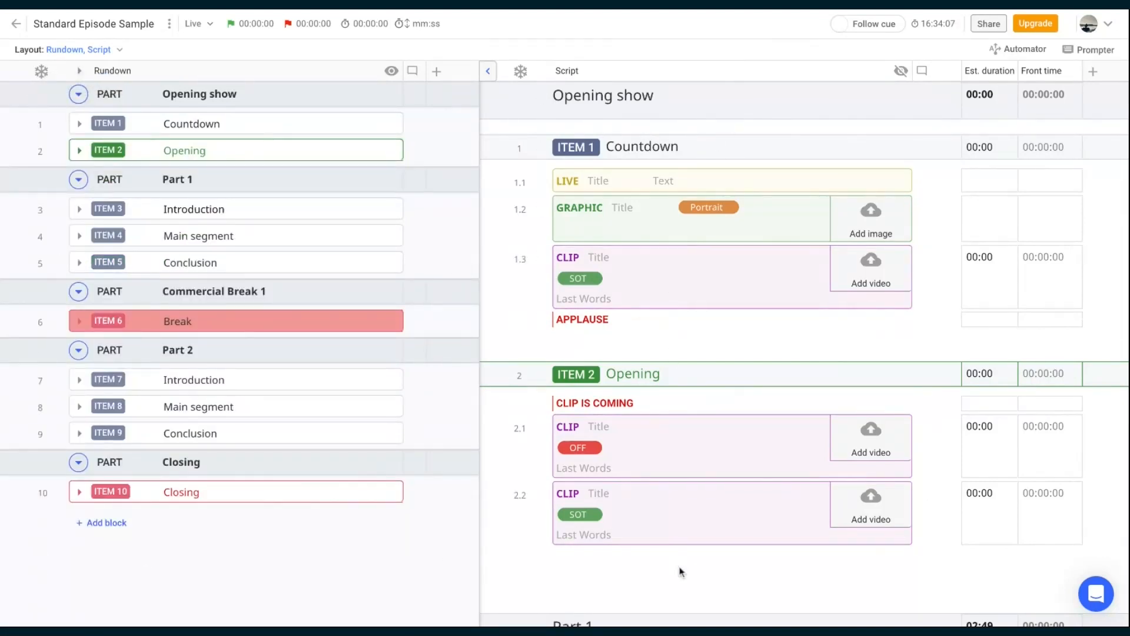
pyautogui.scroll(-10, 676, 570)
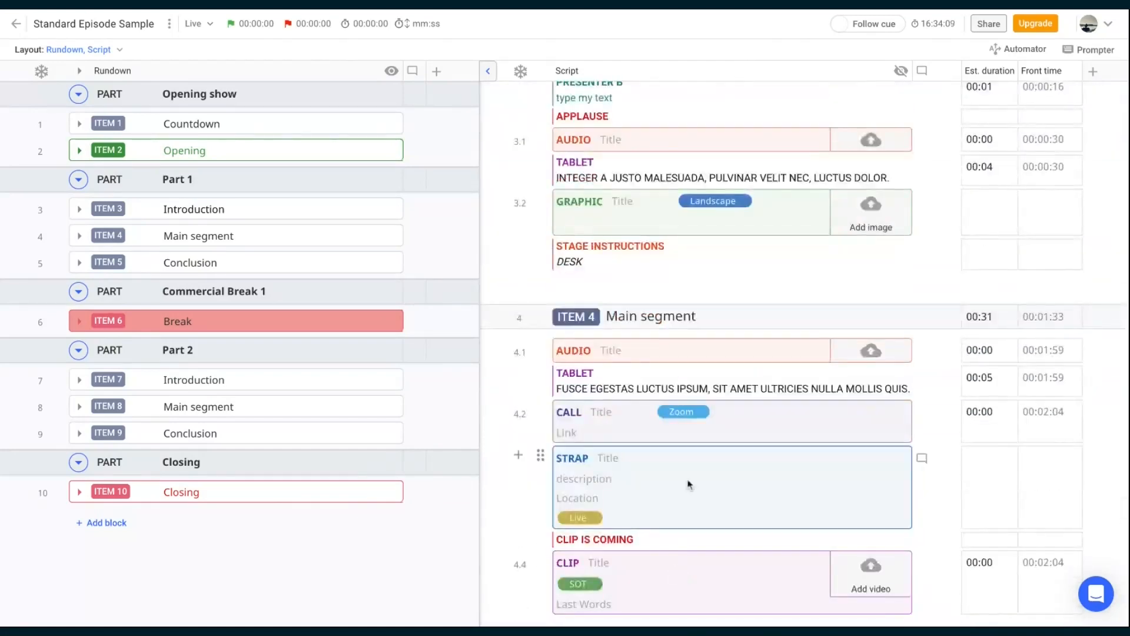
pyautogui.scroll(-4, 624, 277)
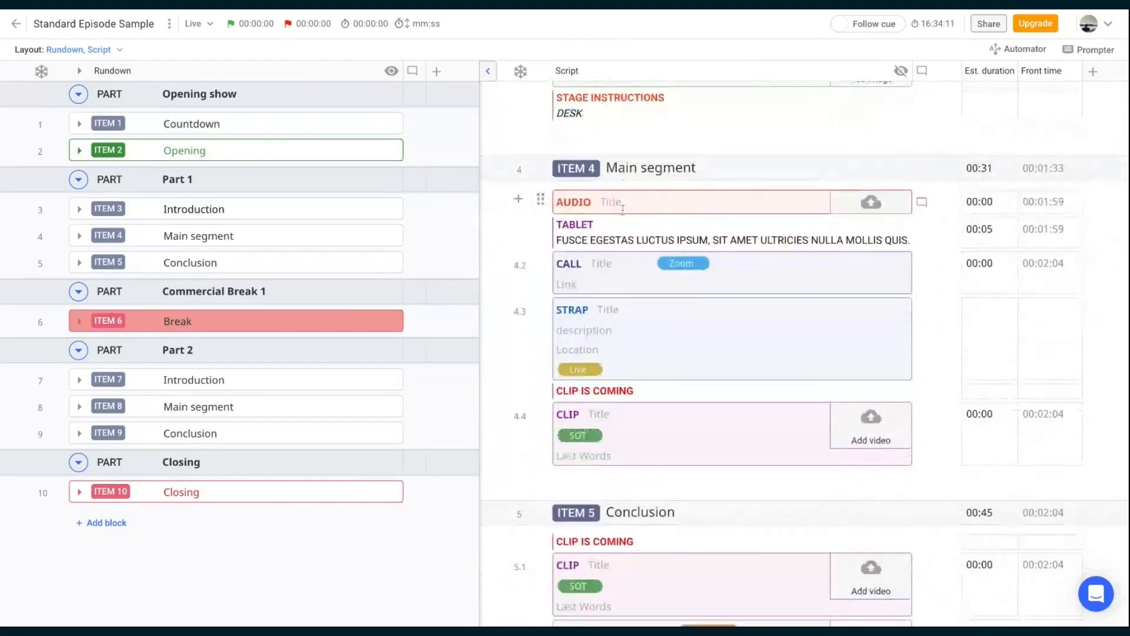
pyautogui.scroll(15, 621, 351)
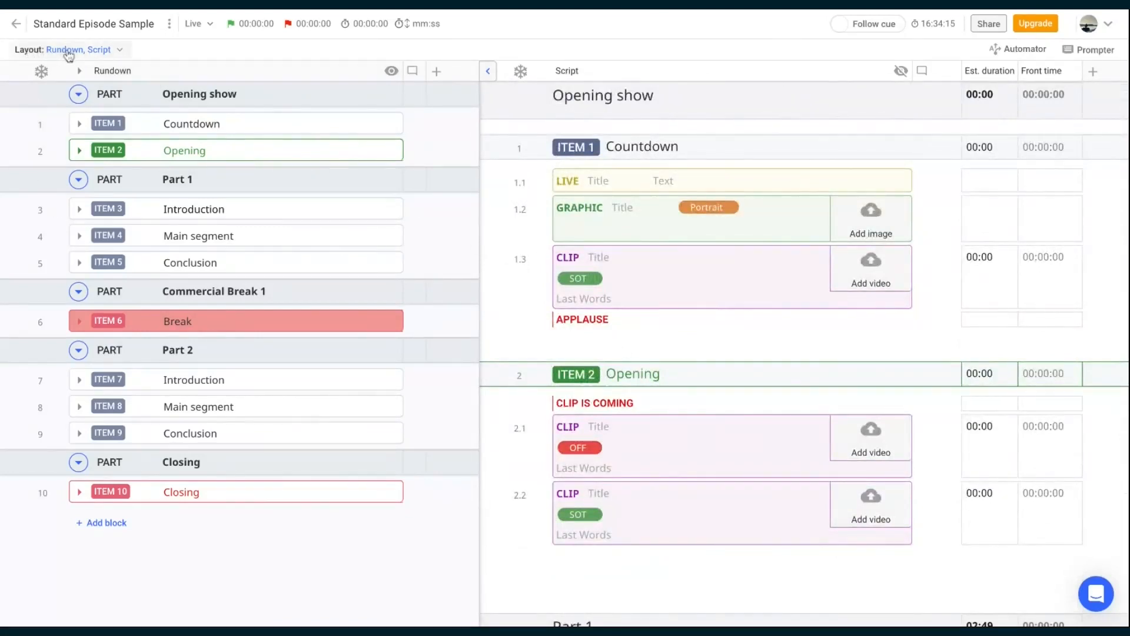
# Step: Try the Script only and Rundown only layouts, and return to Rundown & Script
pyautogui.click(66, 52)
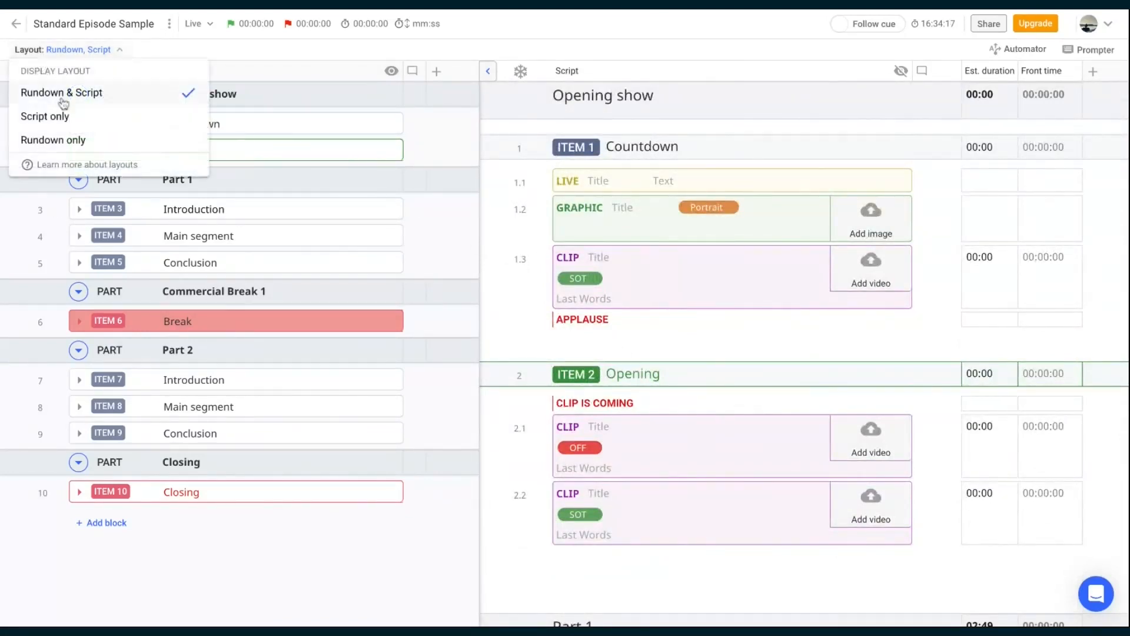
pyautogui.click(64, 118)
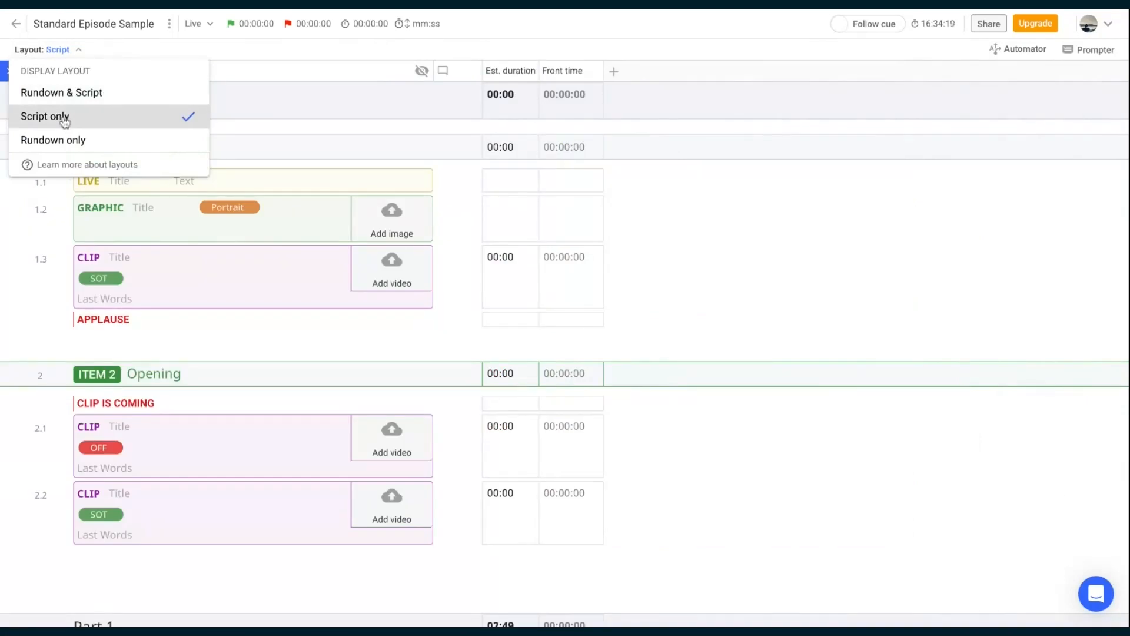
pyautogui.click(66, 141)
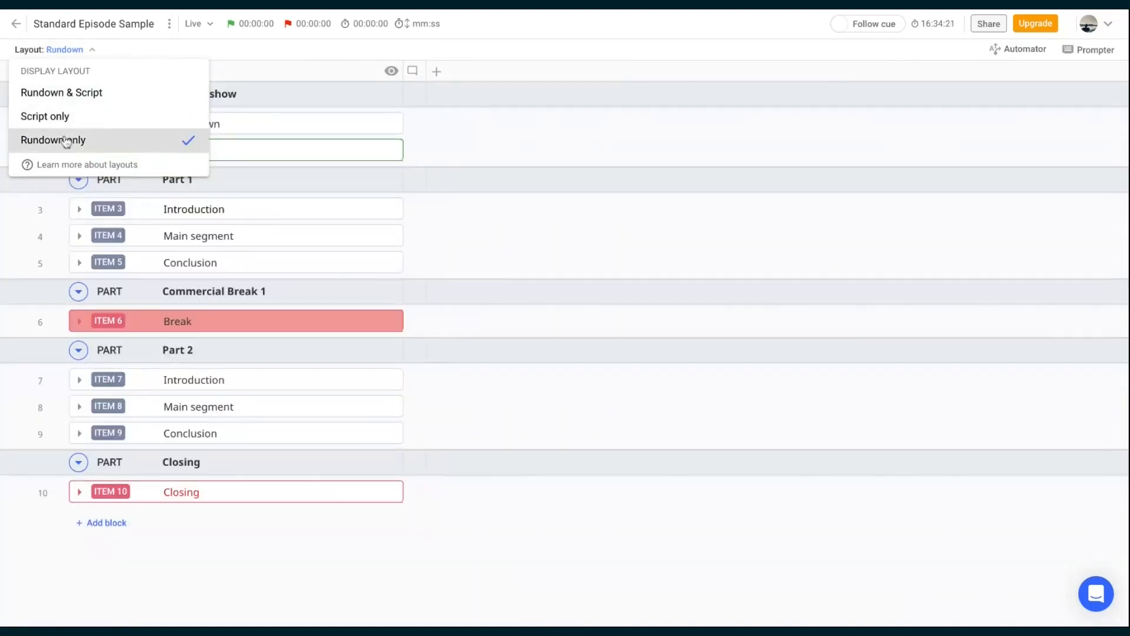
pyautogui.click(65, 99)
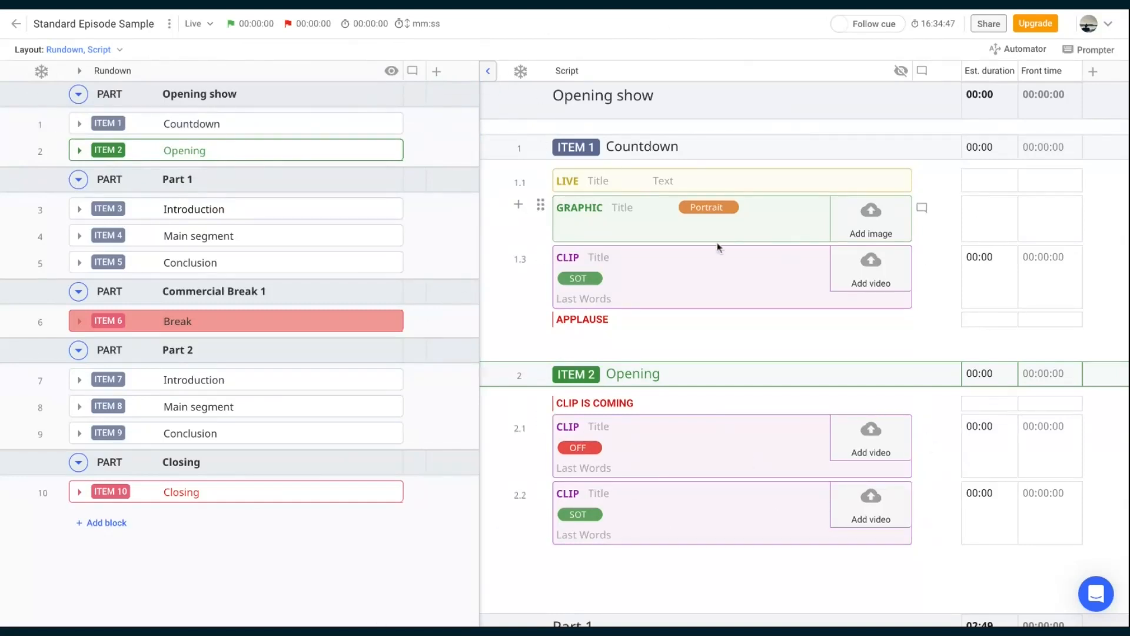
# Step: Check which blocks the Rundown filter shows, and include the PRESENTER A text blocks in the Script's block filter
pyautogui.click(391, 72)
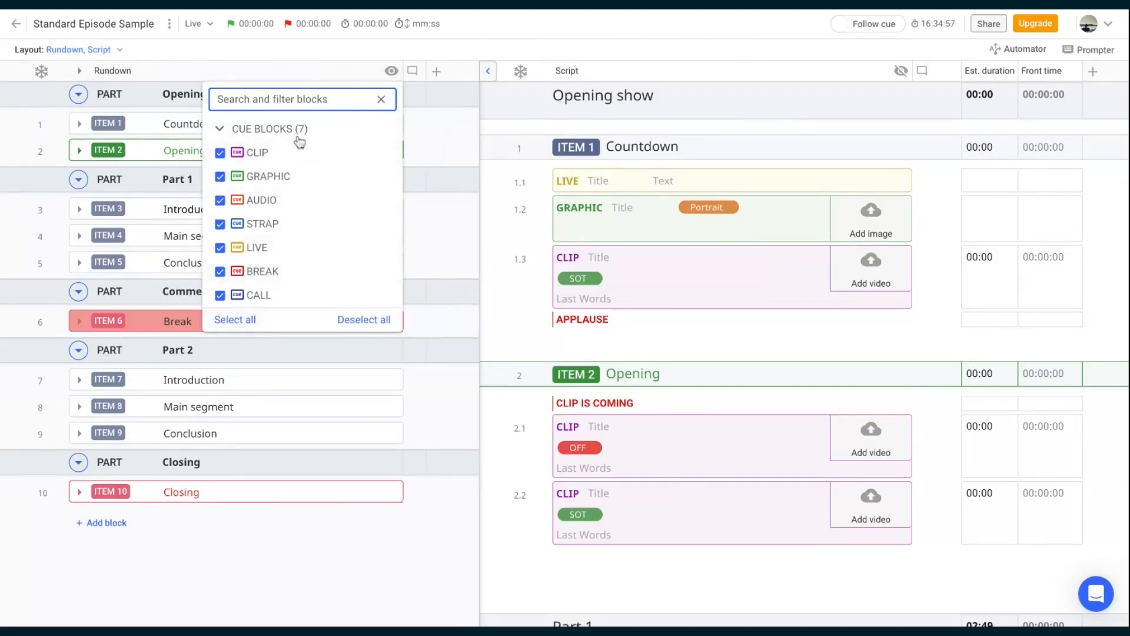
pyautogui.click(736, 40)
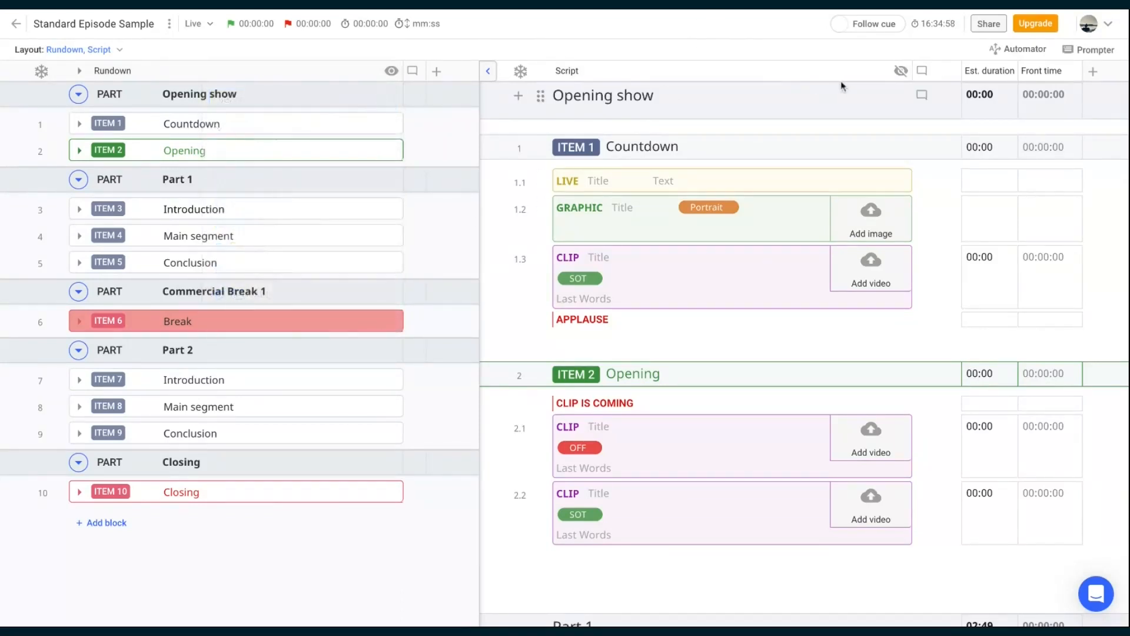
pyautogui.click(902, 71)
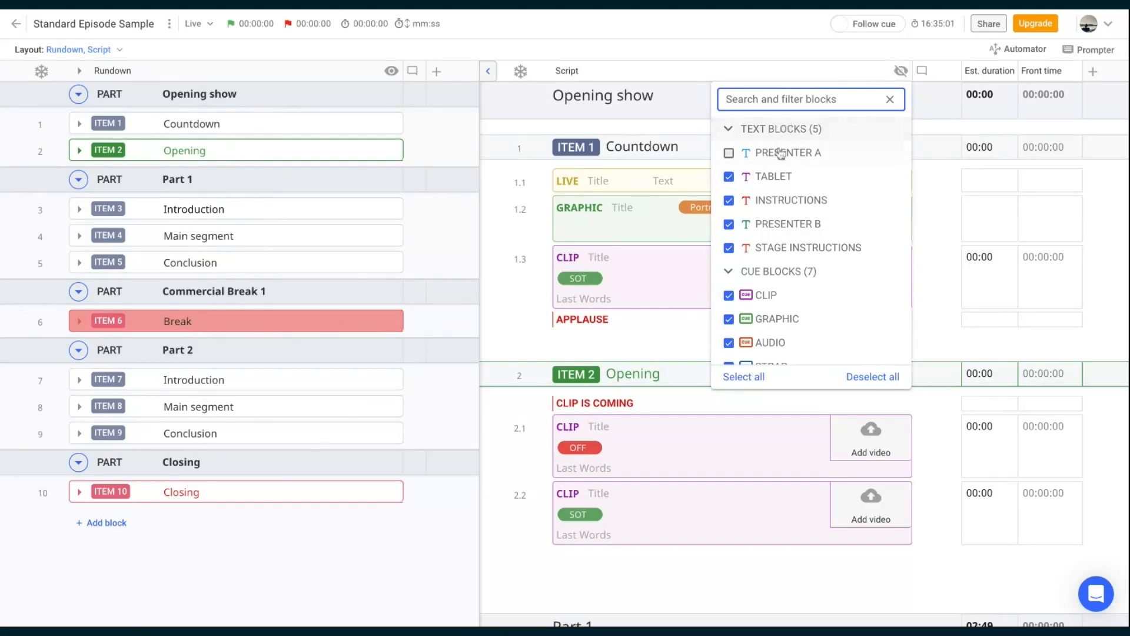
pyautogui.scroll(-2, 808, 299)
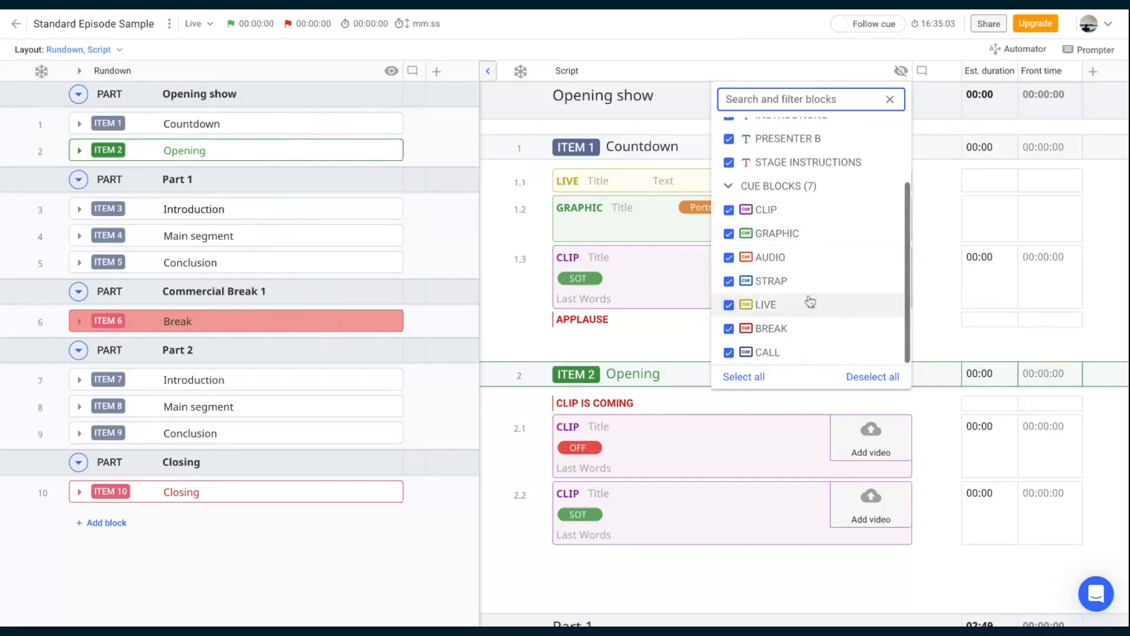
pyautogui.scroll(2, 810, 295)
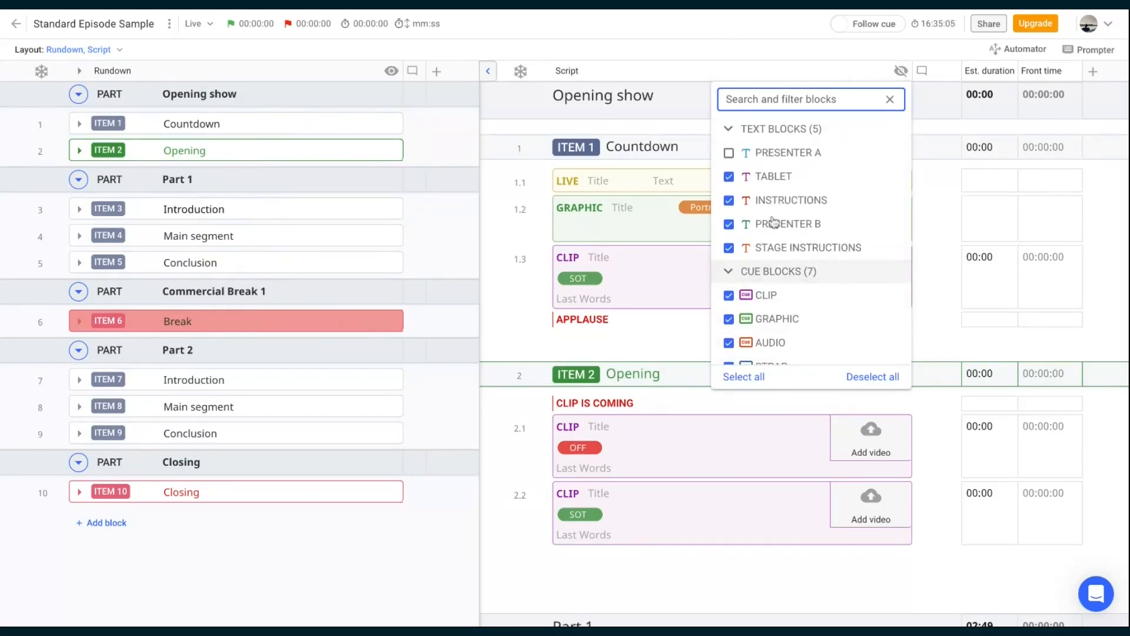
pyautogui.click(730, 154)
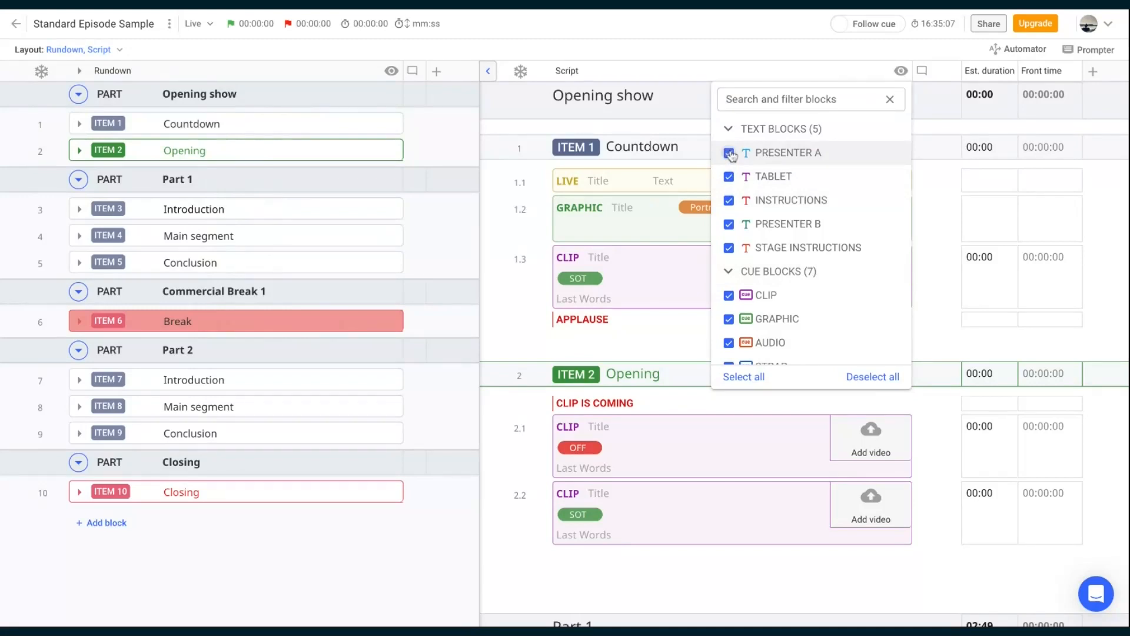
pyautogui.click(749, 54)
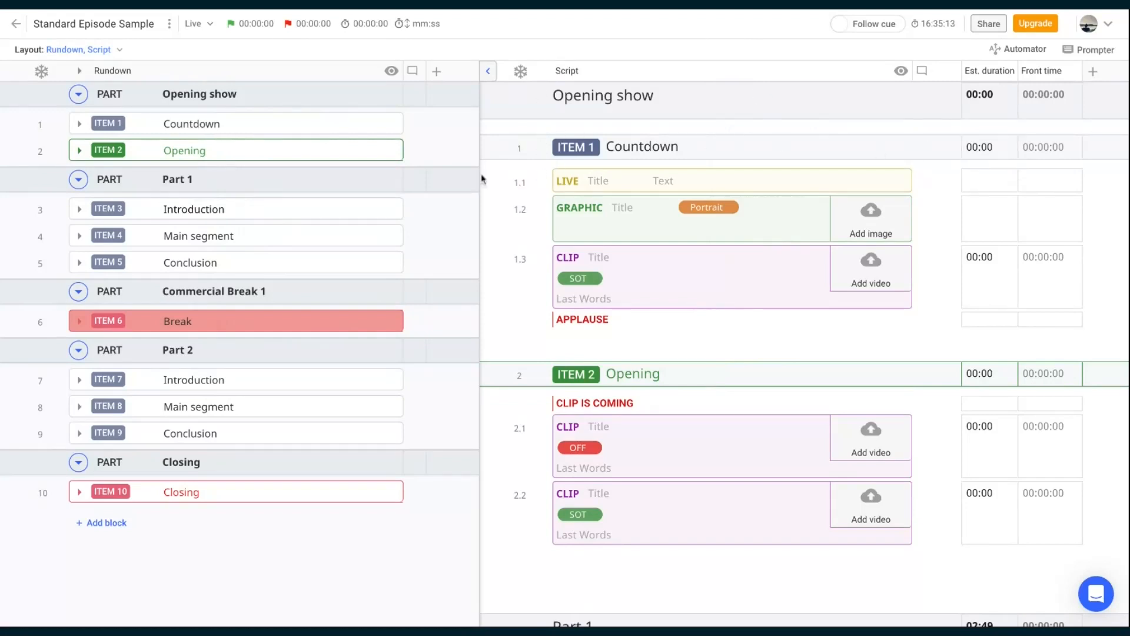
# Step: Switch the display layout to Rundown only
pyautogui.click(89, 51)
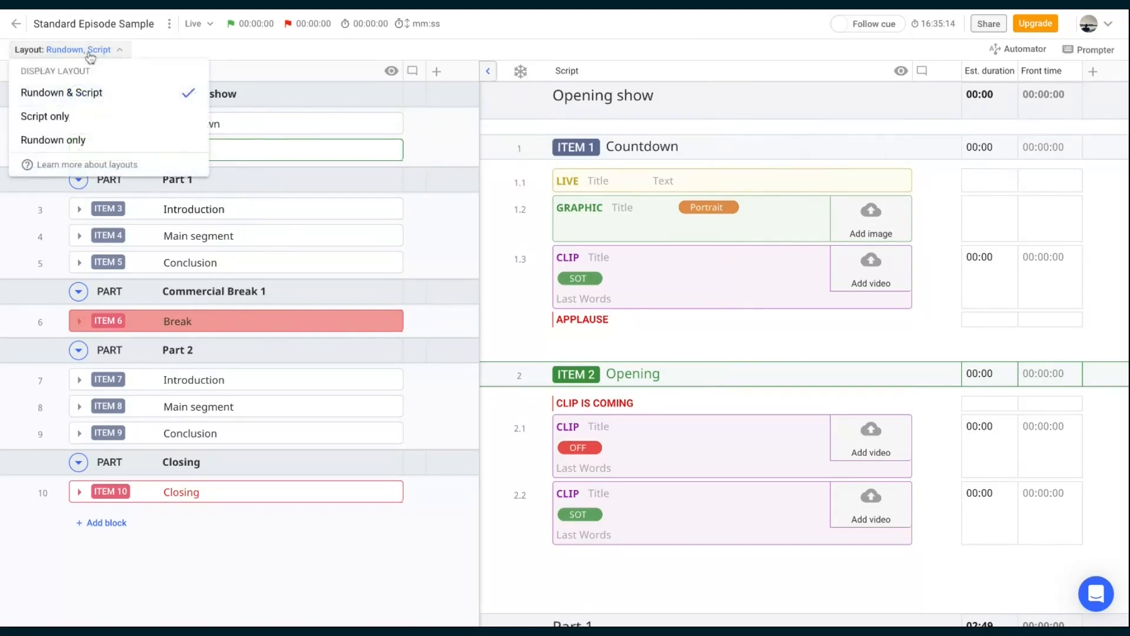
pyautogui.click(82, 141)
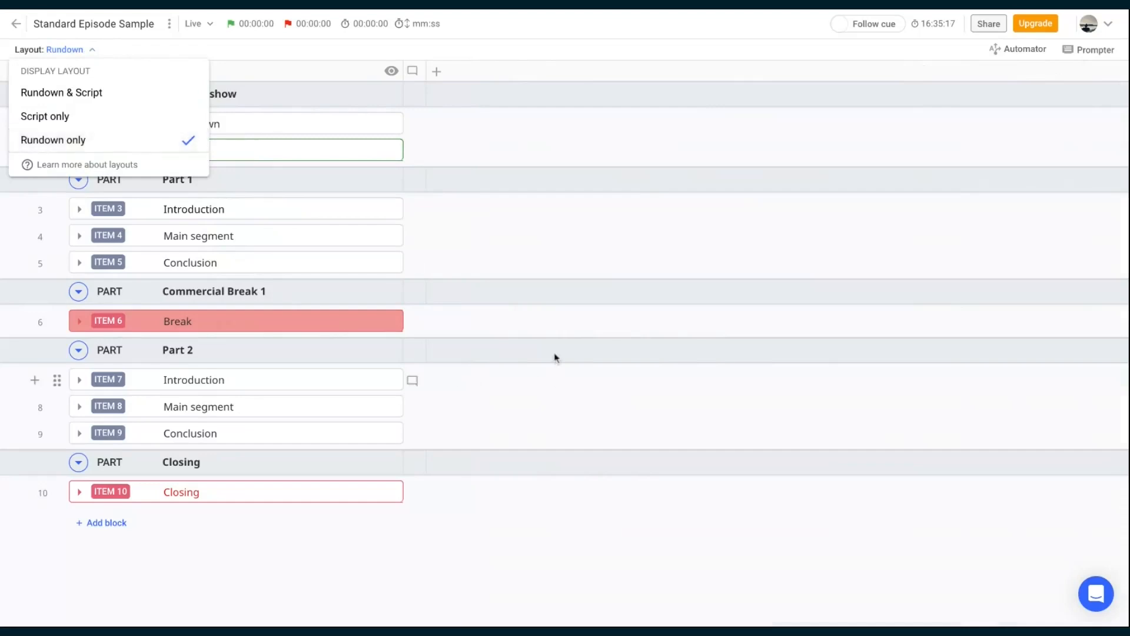
pyautogui.click(524, 232)
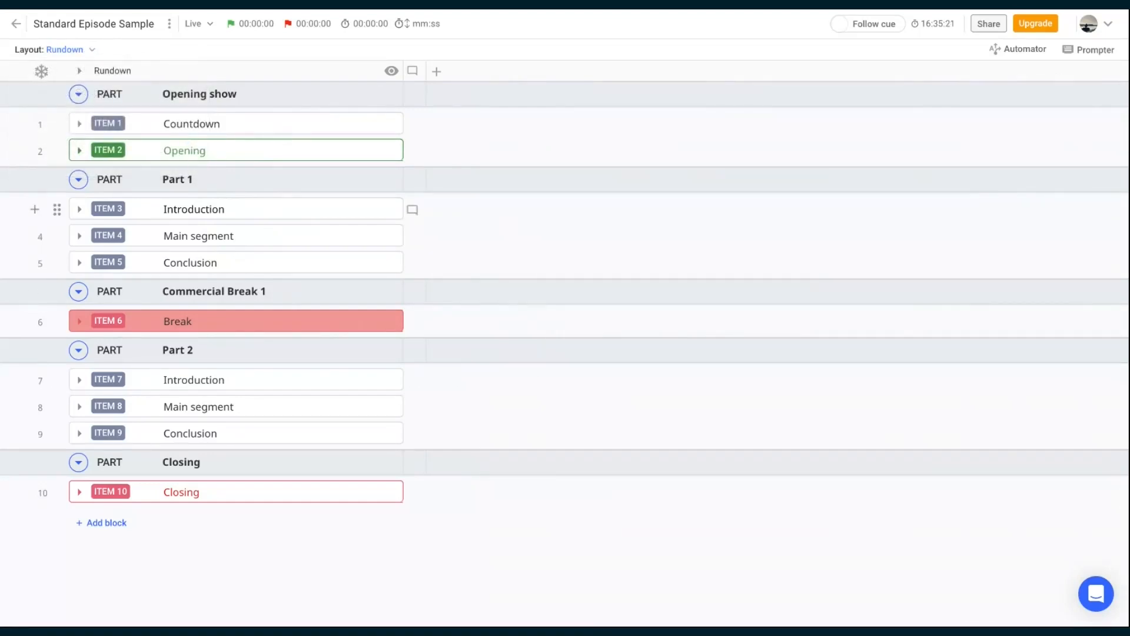
# Step: Show the Audio and GFX columns in the Rundown
pyautogui.click(438, 73)
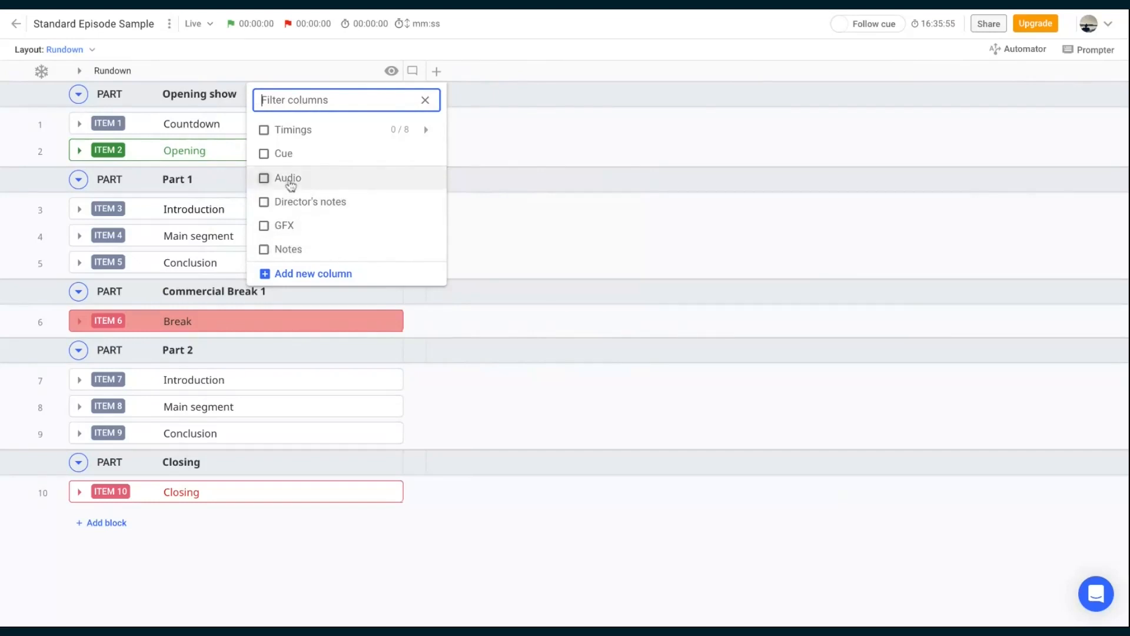
pyautogui.click(264, 178)
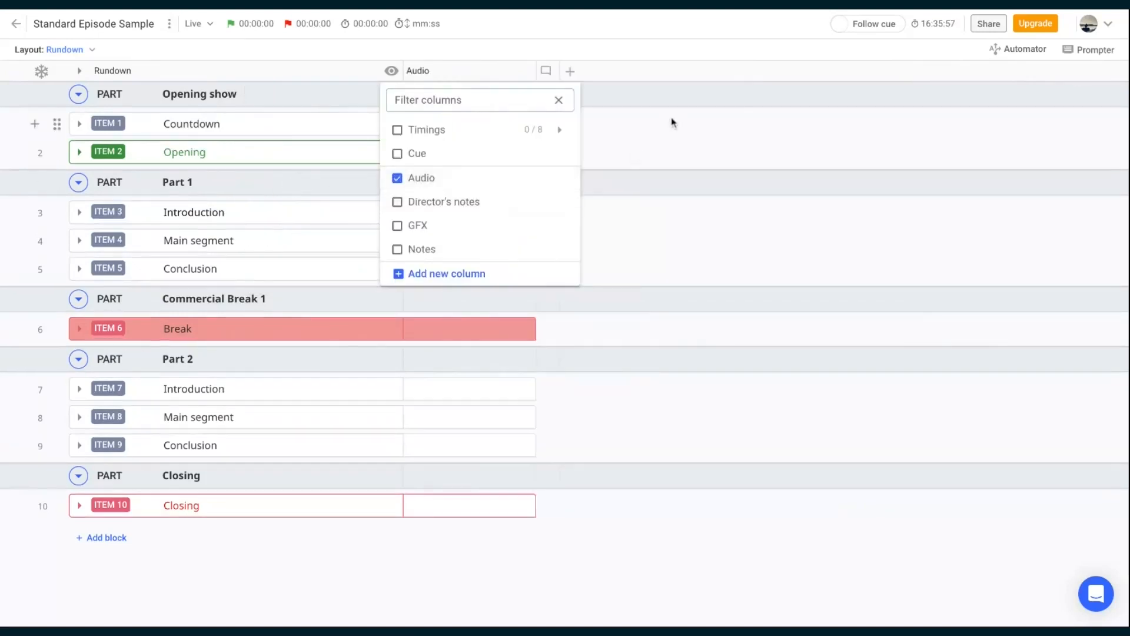
pyautogui.click(504, 230)
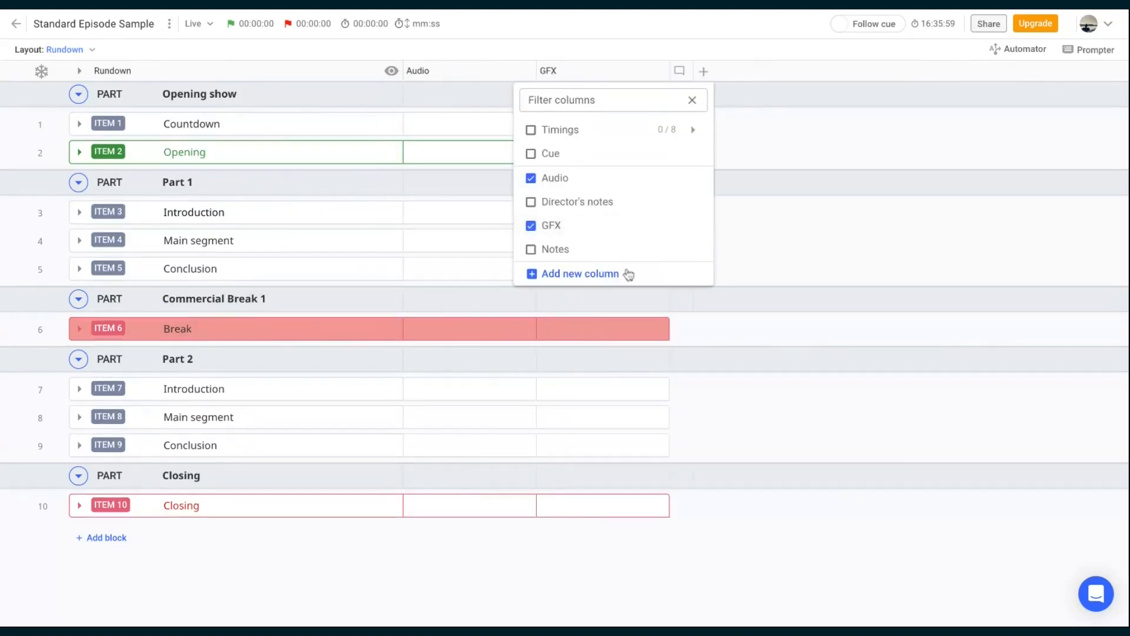
# Step: Enter 75% in the Opening item's Audio cell, and briefly expand the item to view its clip blocks
pyautogui.click(797, 252)
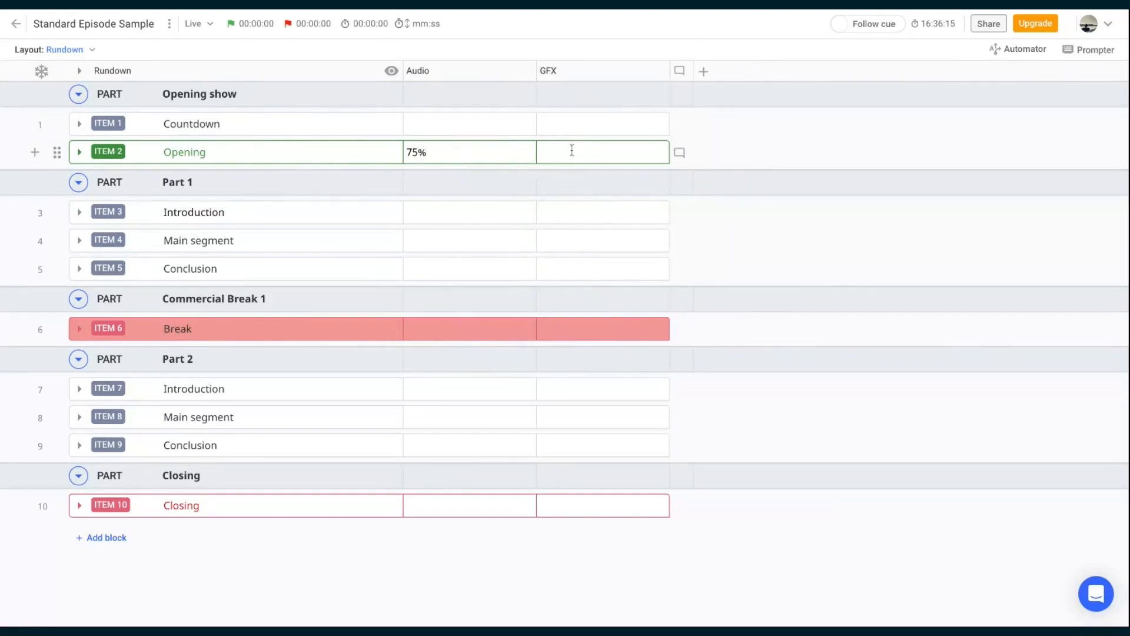
pyautogui.click(79, 151)
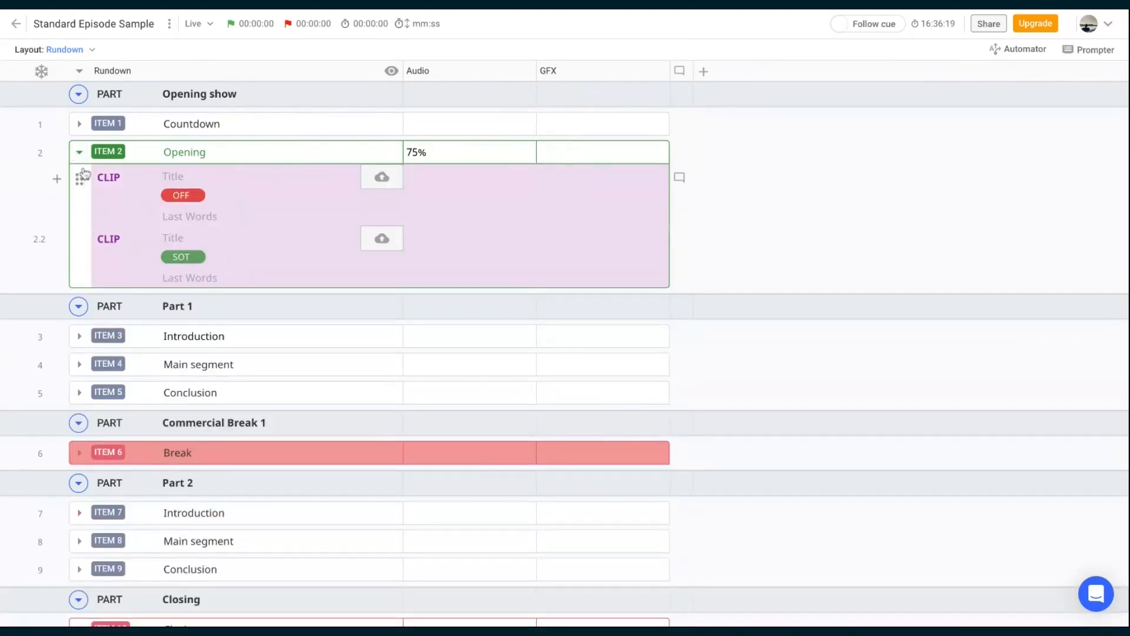
pyautogui.moveTo(80, 176); pyautogui.dragTo(94, 170)
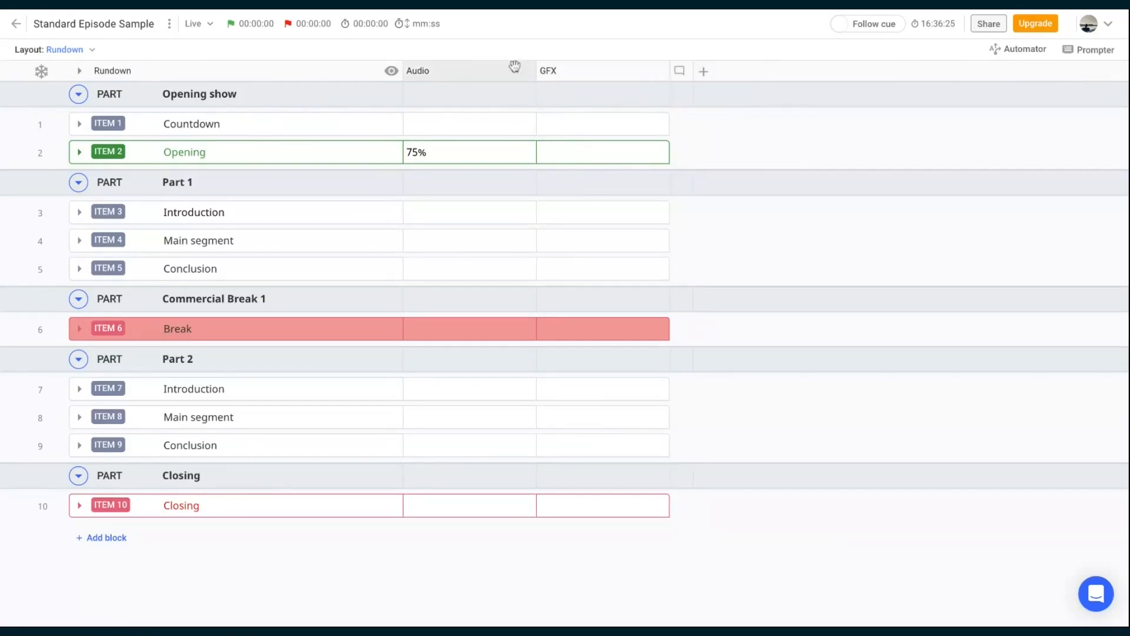
# Step: Review the available rundown columns and the management actions offered for the Audio column
pyautogui.click(703, 72)
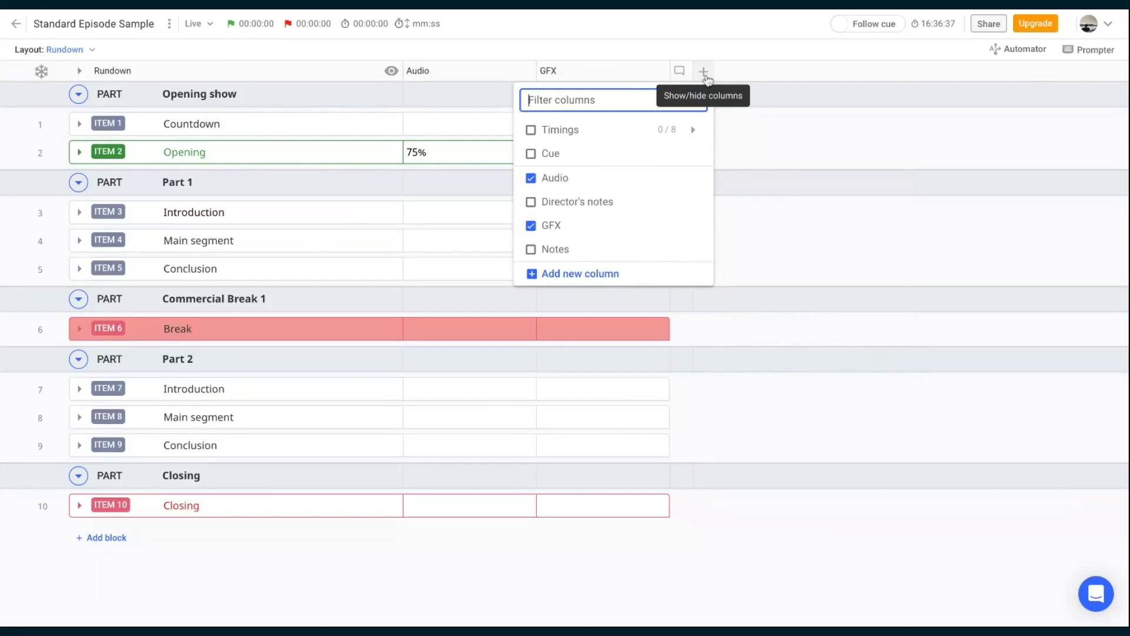
pyautogui.click(845, 234)
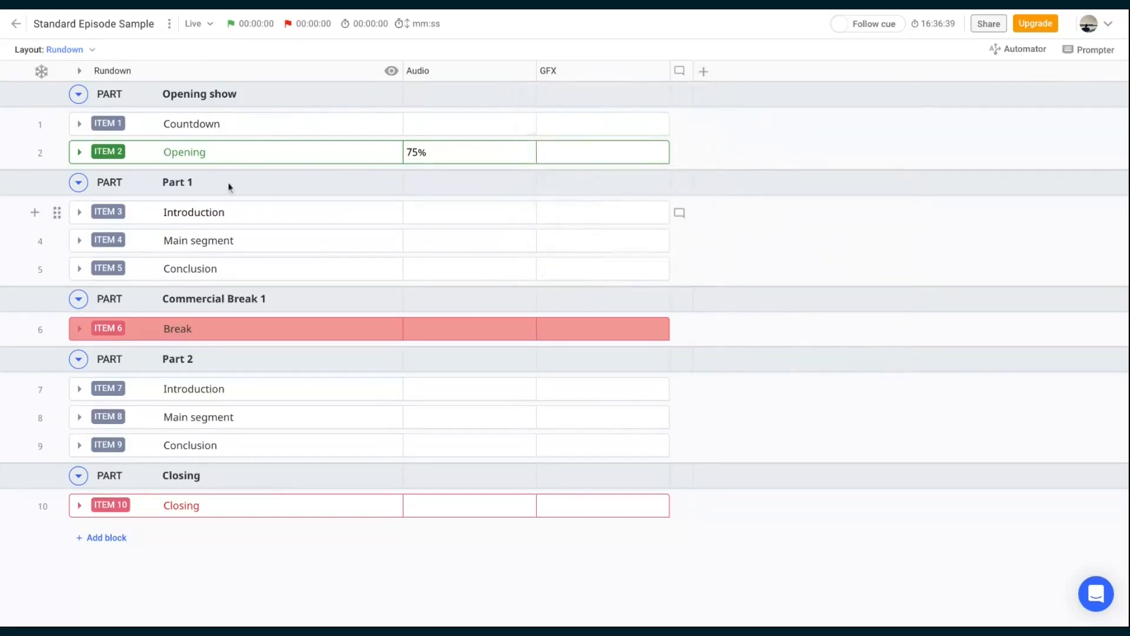
pyautogui.click(170, 28)
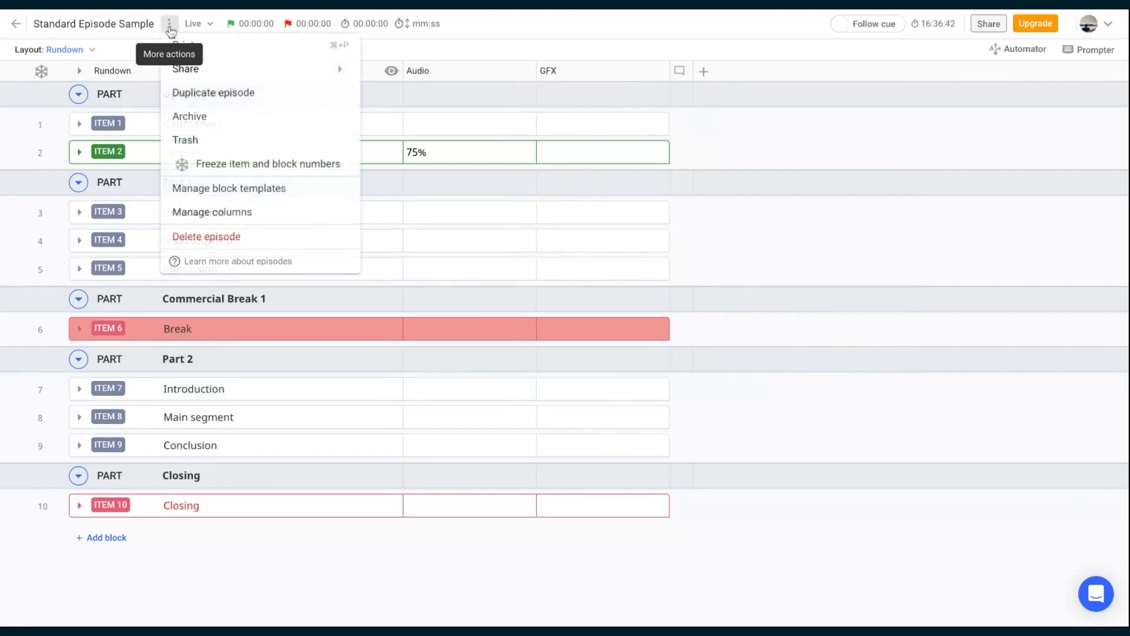
pyautogui.click(214, 213)
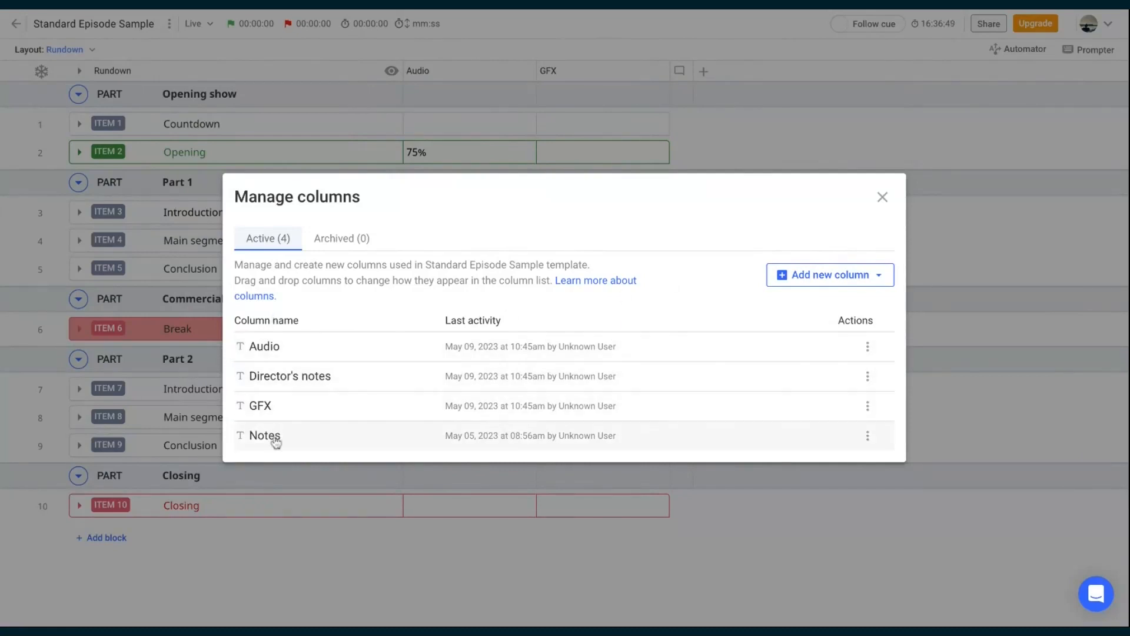
pyautogui.click(868, 348)
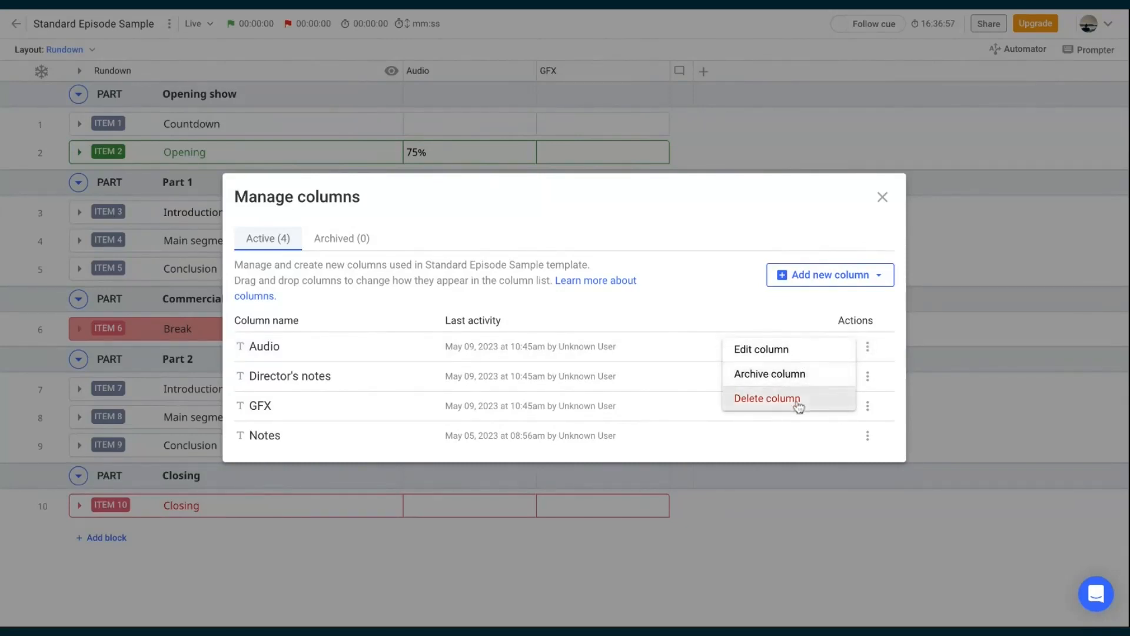
pyautogui.click(882, 196)
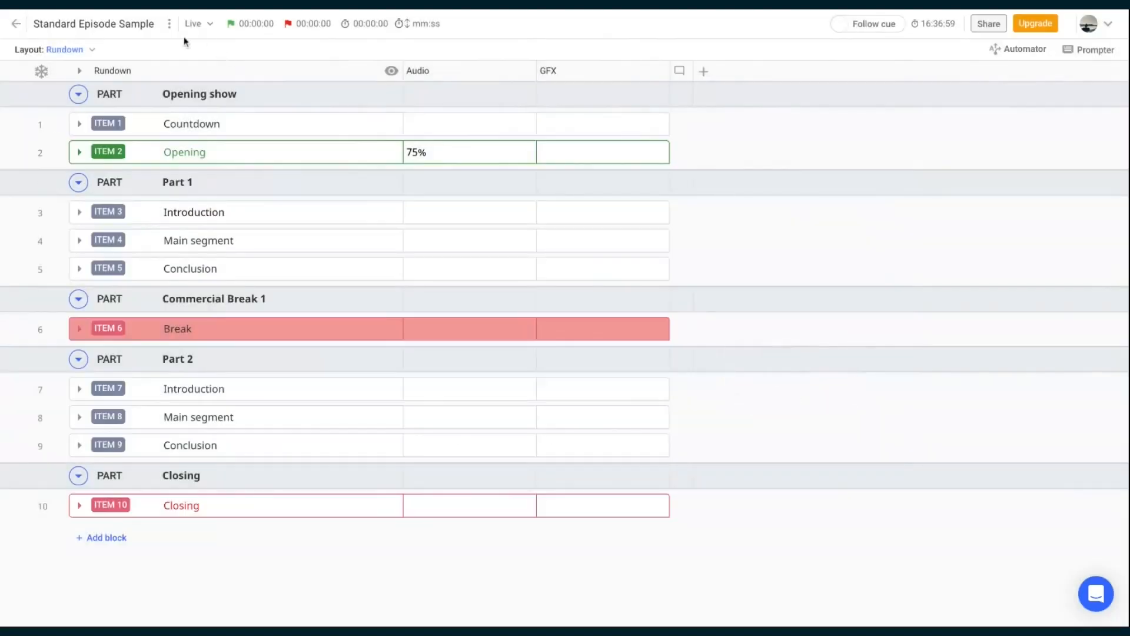
# Step: Check the management actions offered for the PRESENTER A block template
pyautogui.click(170, 25)
pyautogui.click(209, 188)
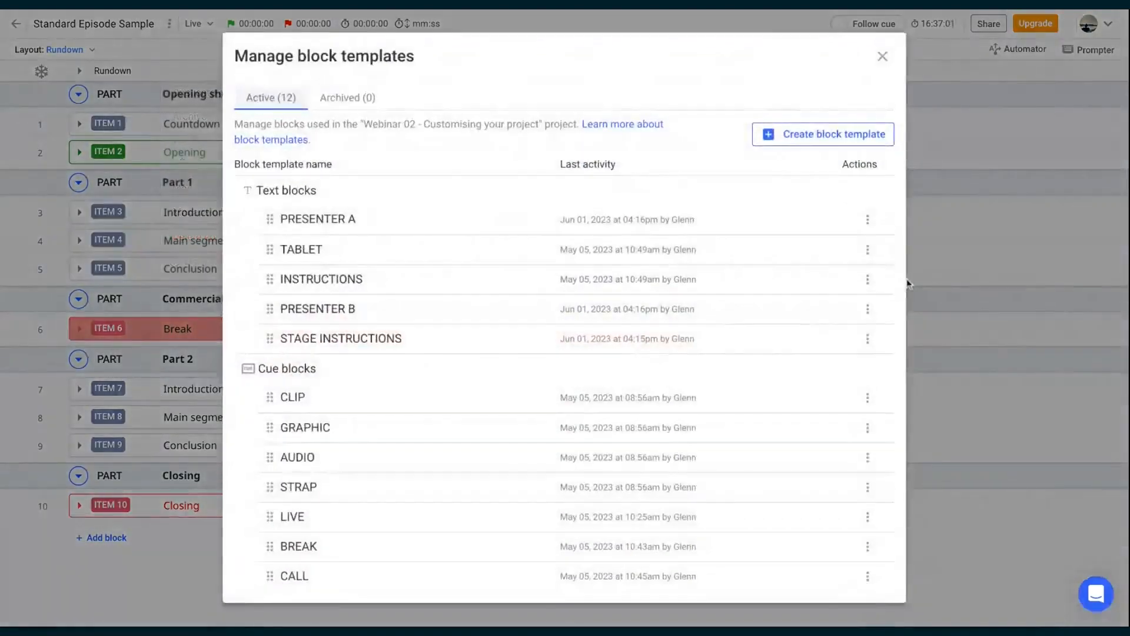
pyautogui.click(868, 223)
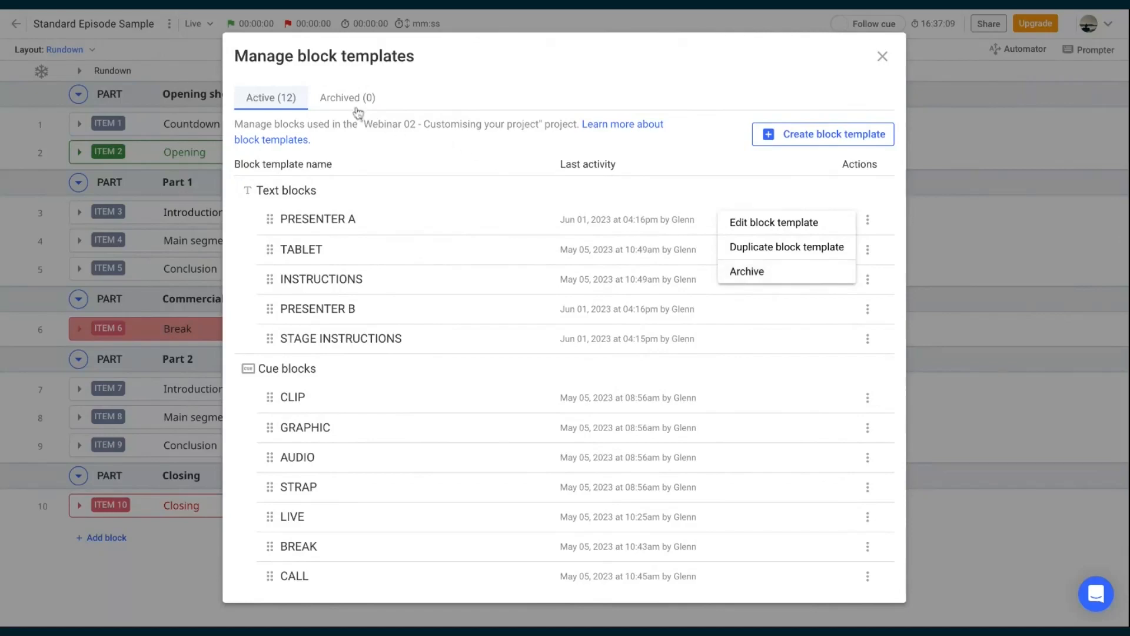
pyautogui.click(882, 57)
# Step: Edit the Notes column so its default cell style is italic with grey text
pyautogui.click(168, 23)
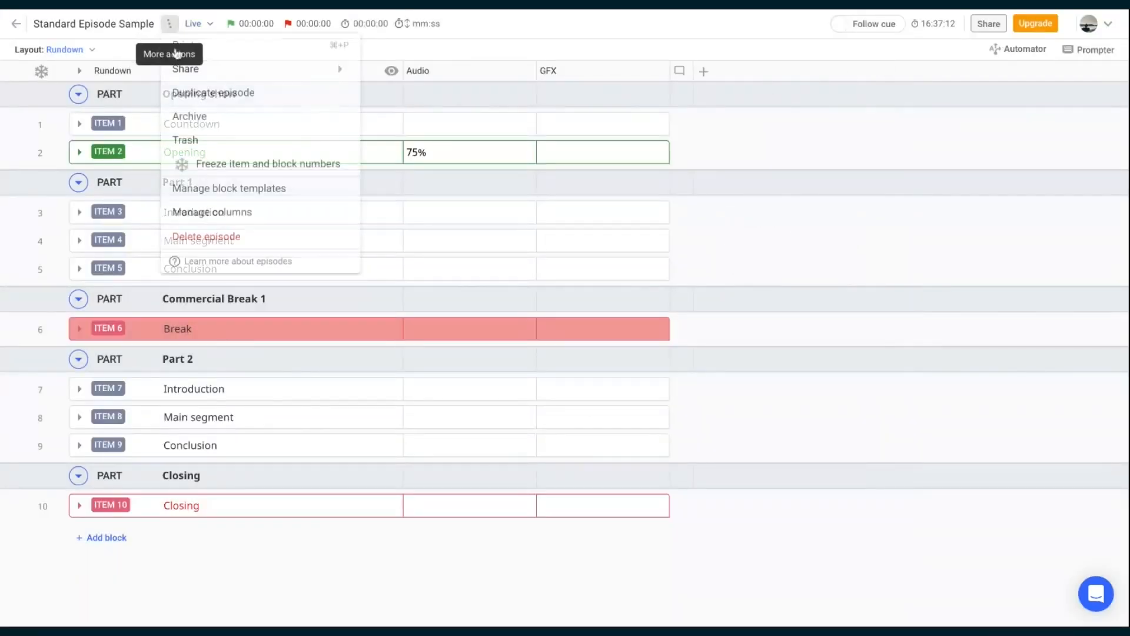
pyautogui.click(223, 212)
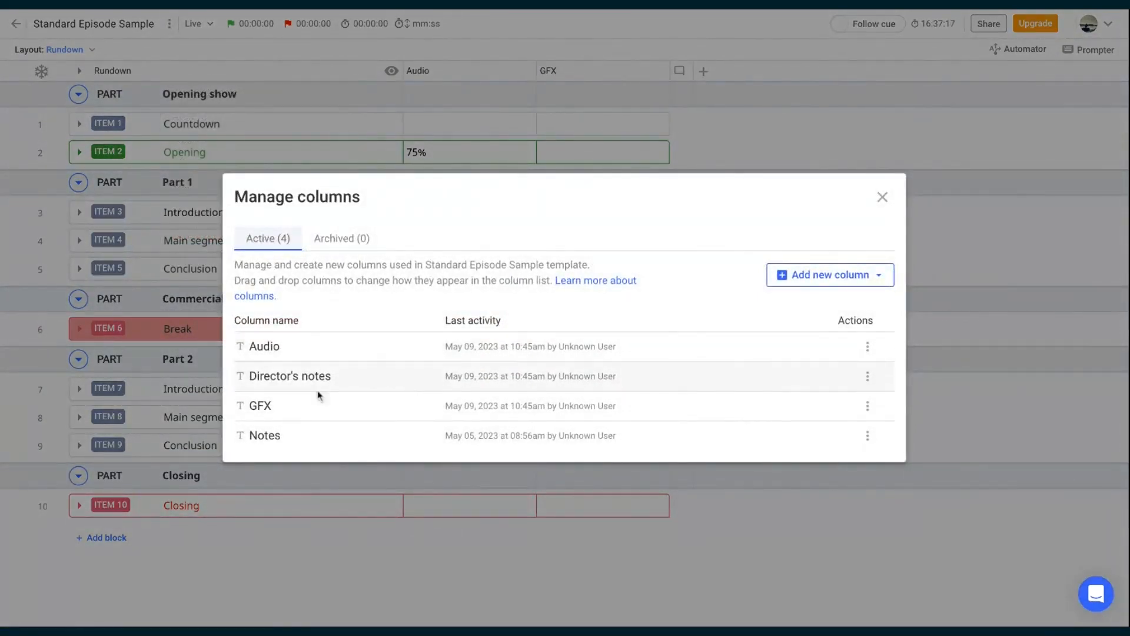
pyautogui.click(868, 436)
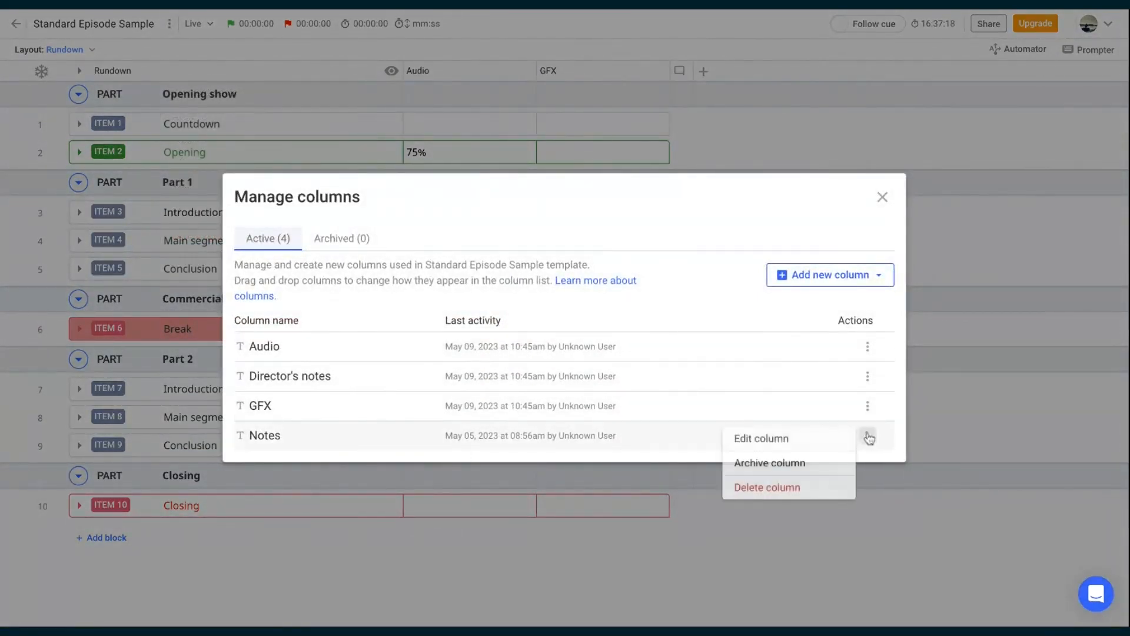
pyautogui.click(799, 436)
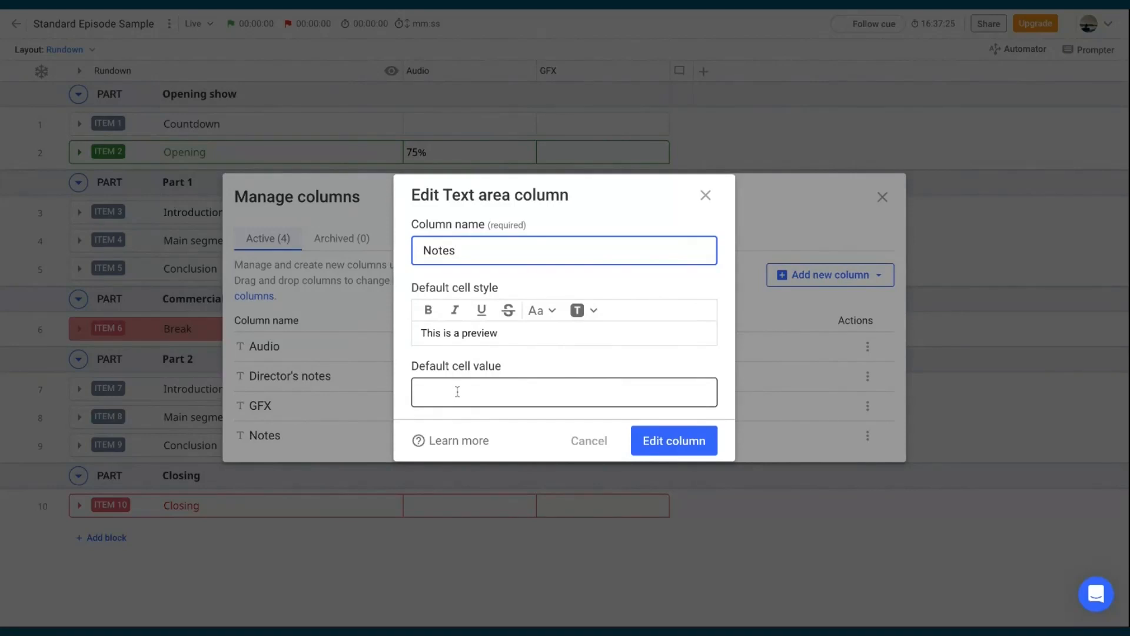
pyautogui.click(455, 310)
pyautogui.click(593, 310)
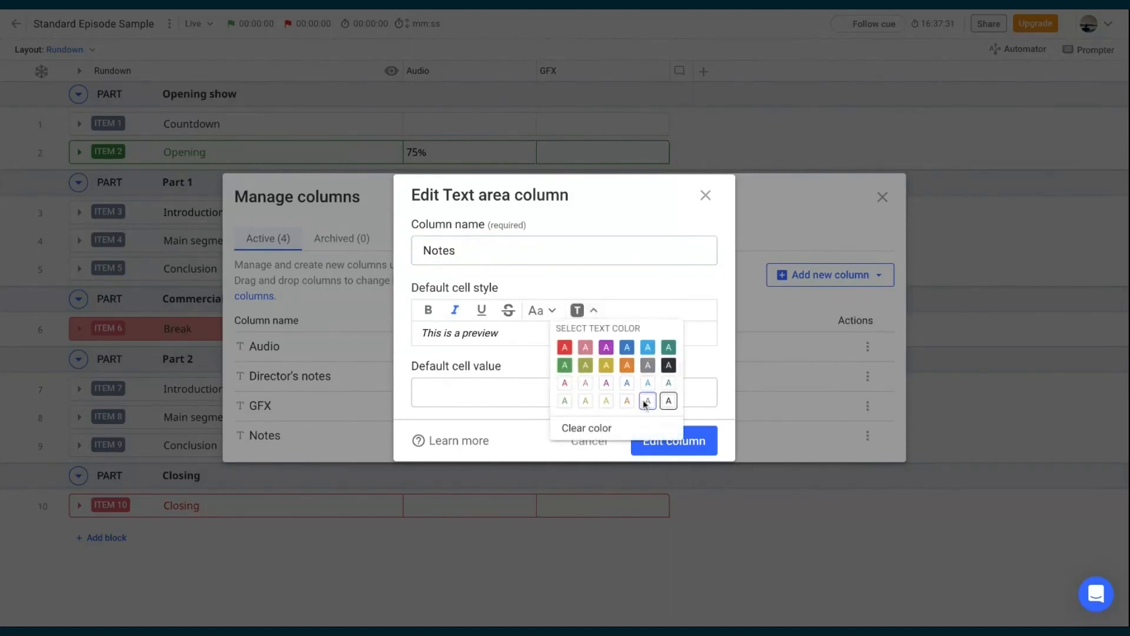
pyautogui.click(647, 400)
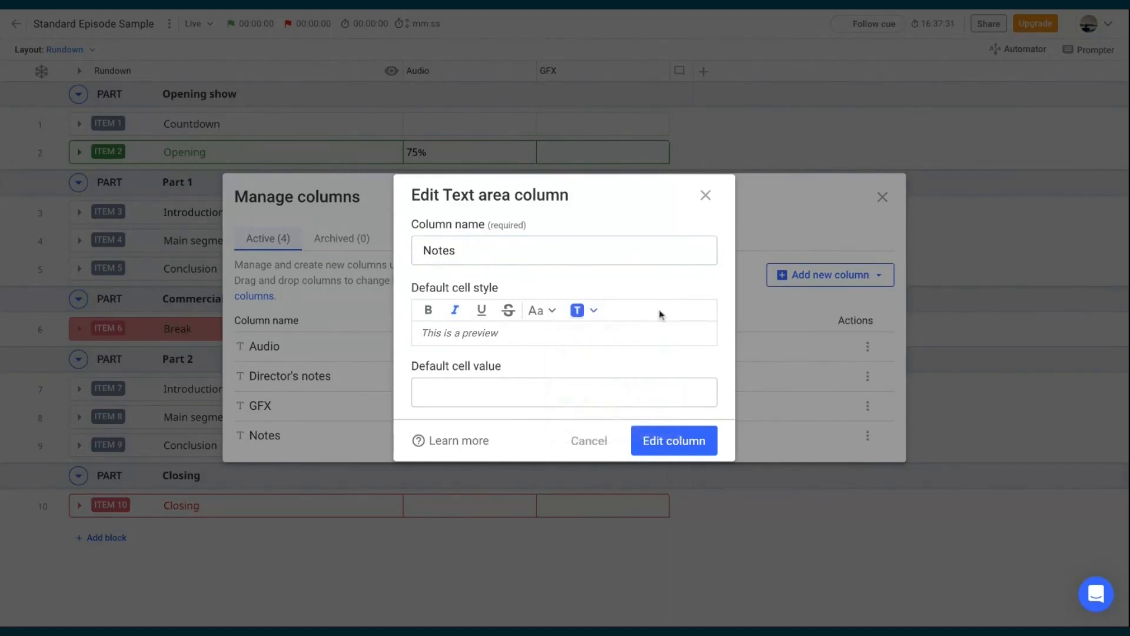
pyautogui.click(667, 437)
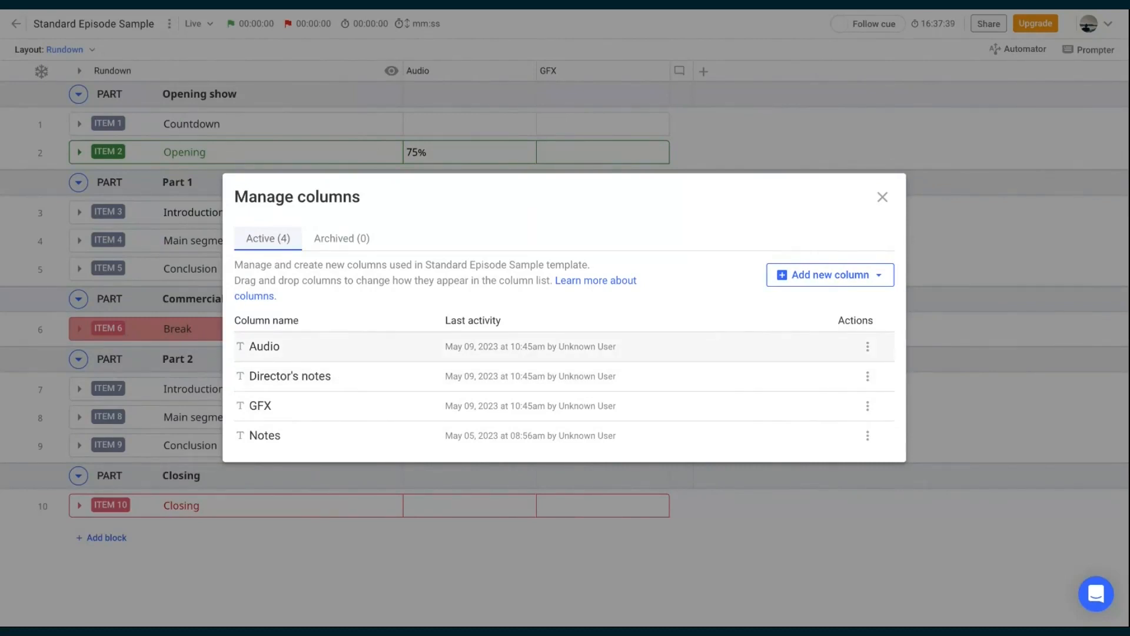
# Step: Edit the Audio column so its default text colour is orange
pyautogui.click(867, 347)
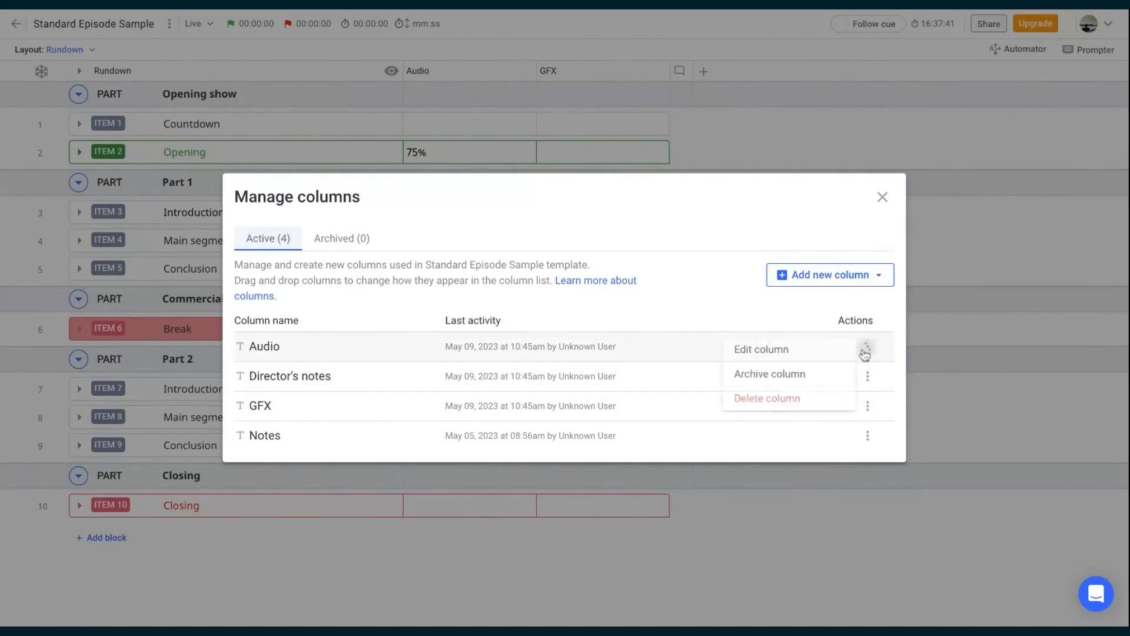
pyautogui.click(799, 350)
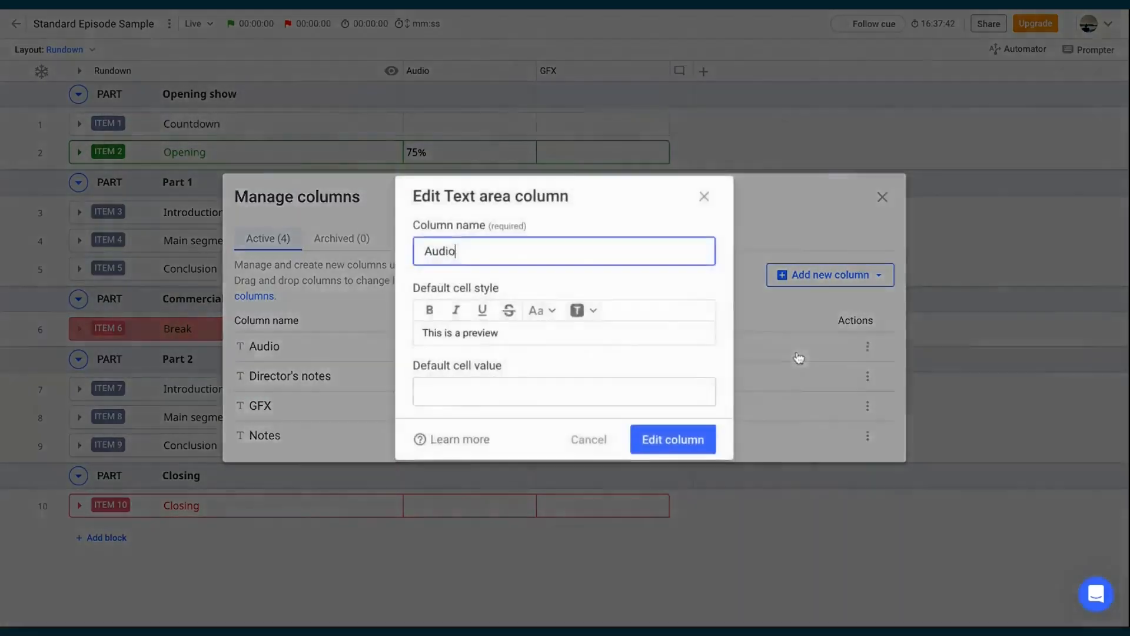
pyautogui.click(594, 313)
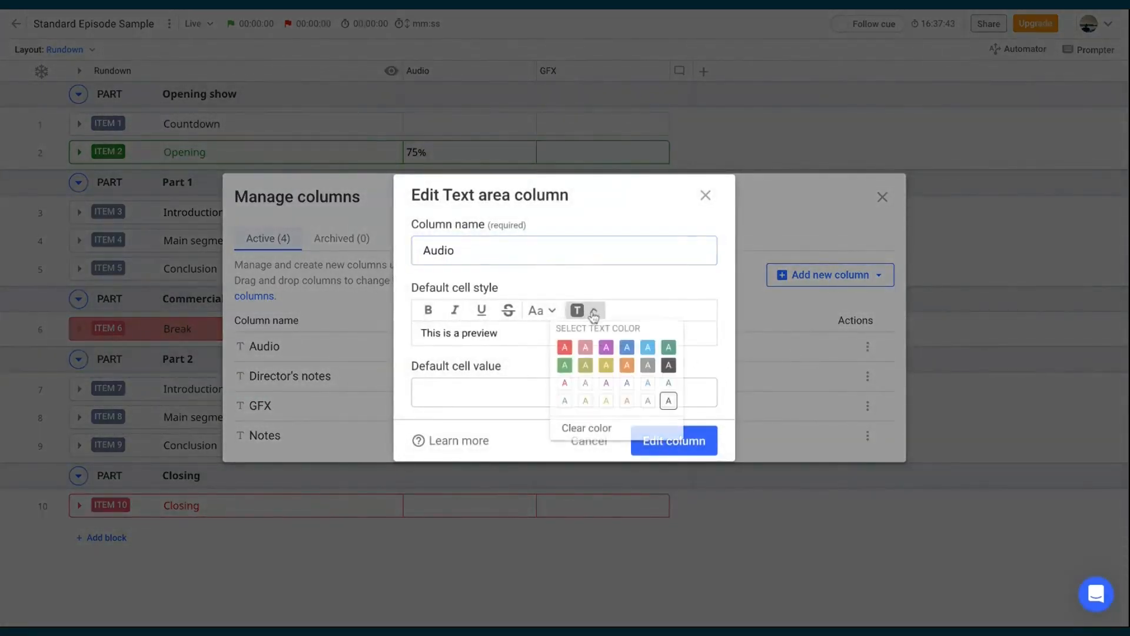
pyautogui.click(627, 402)
pyautogui.click(664, 442)
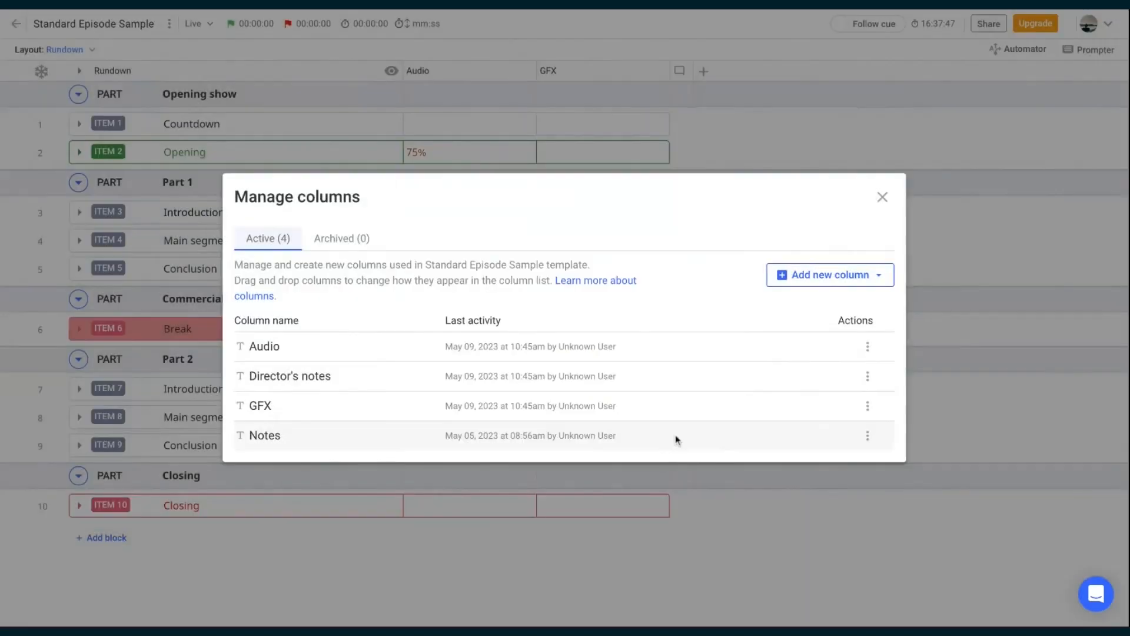
# Step: Set the GFX column's default text colour to green, and enter gfx in the Opening item's GFX cell
pyautogui.click(867, 405)
pyautogui.click(809, 412)
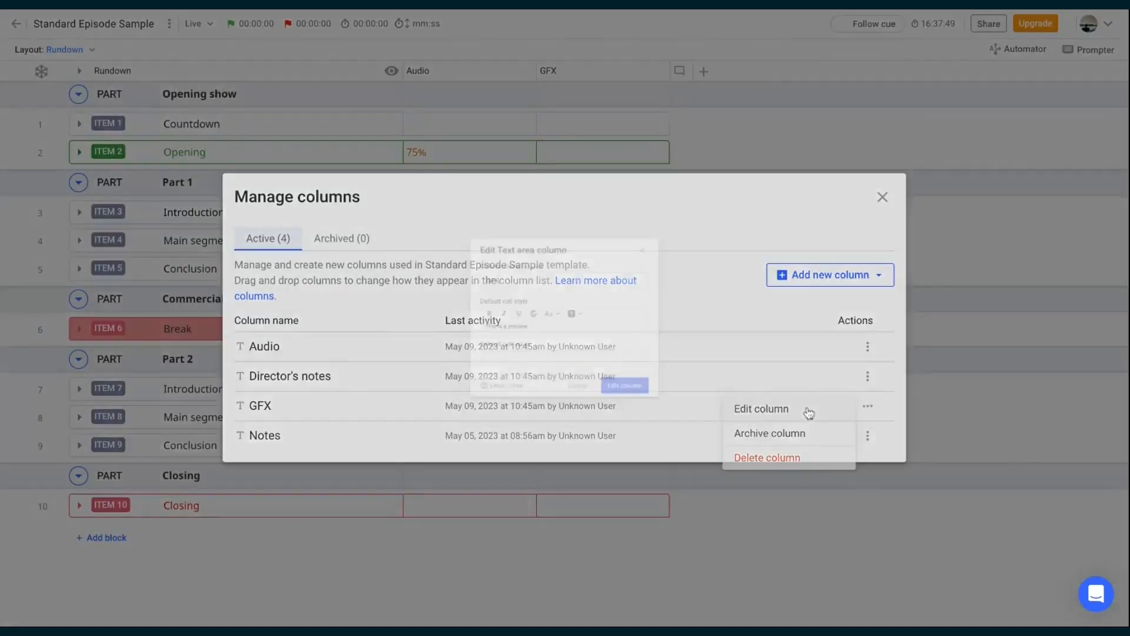
pyautogui.click(591, 310)
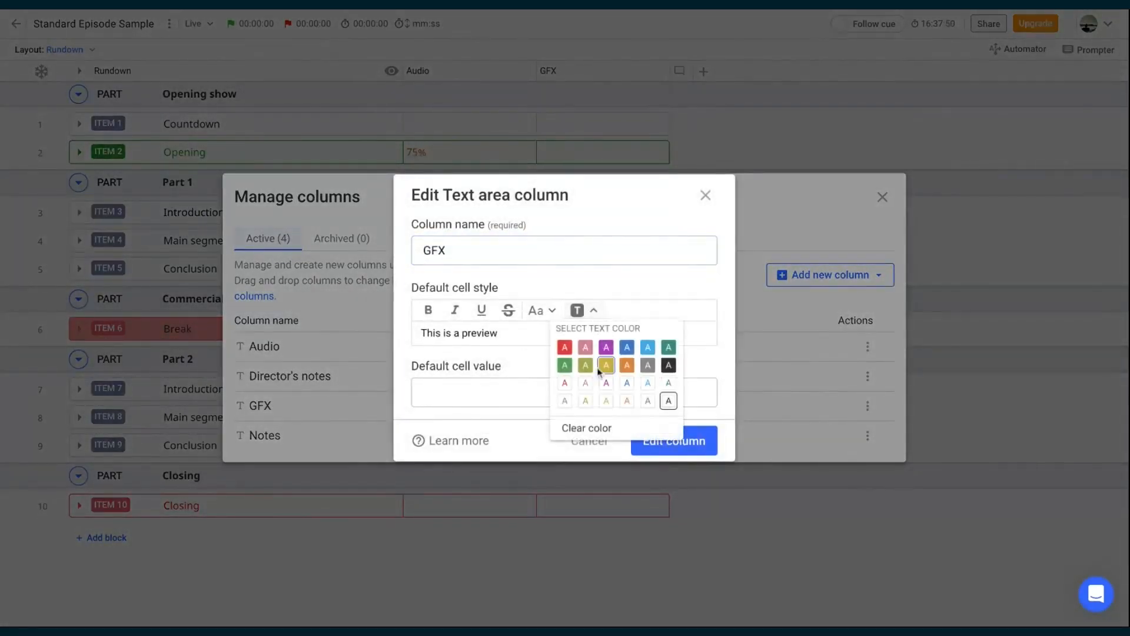
pyautogui.click(565, 401)
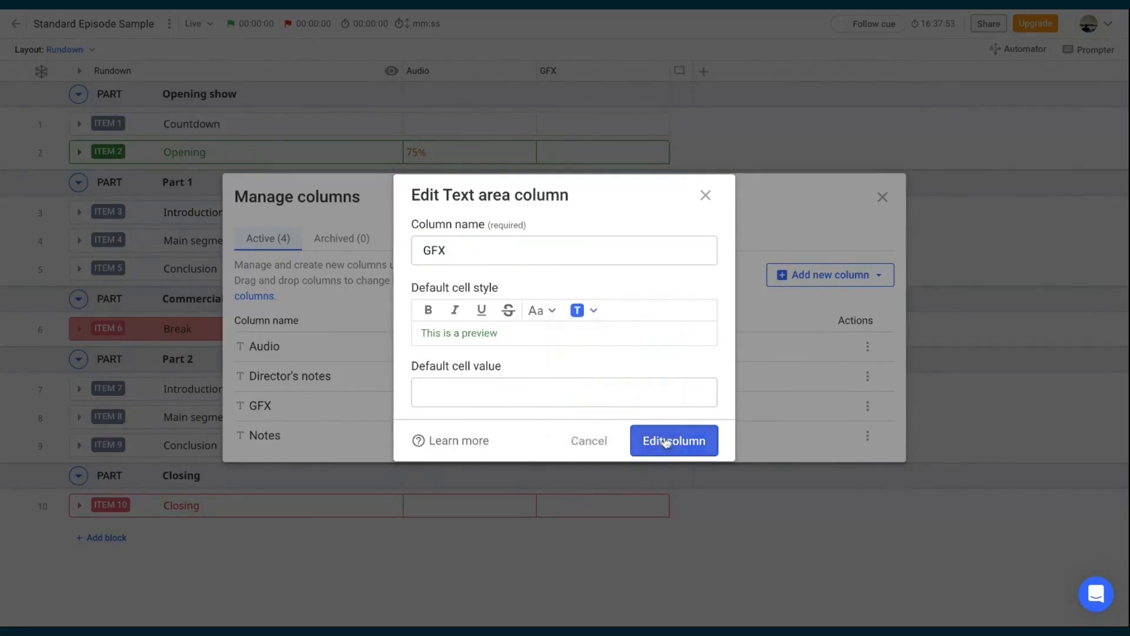
pyautogui.click(665, 442)
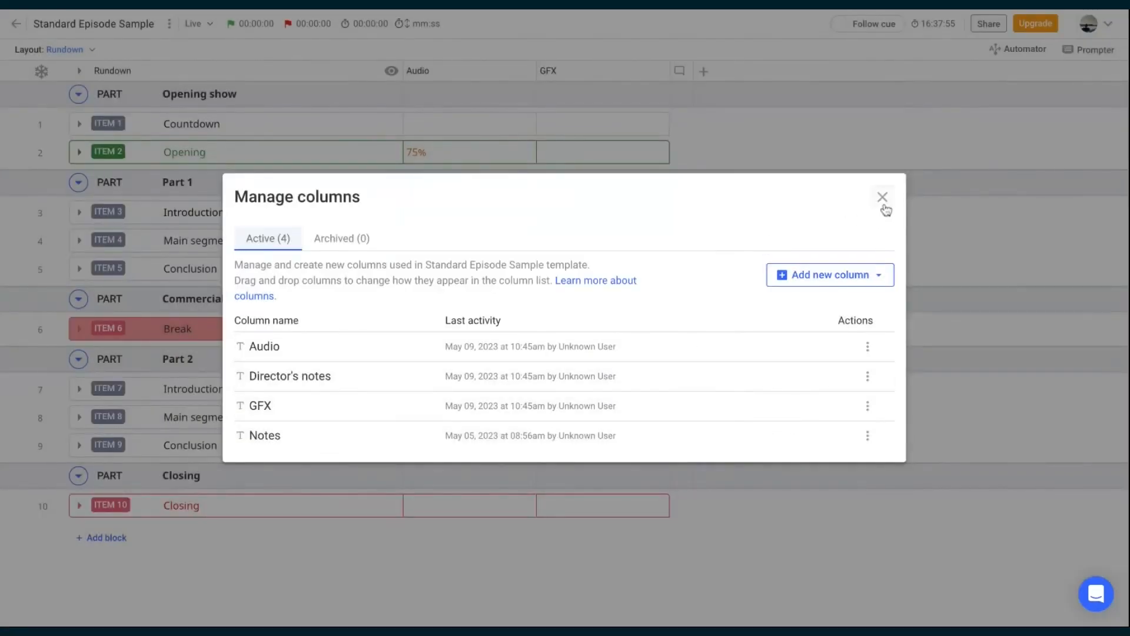
pyautogui.click(884, 198)
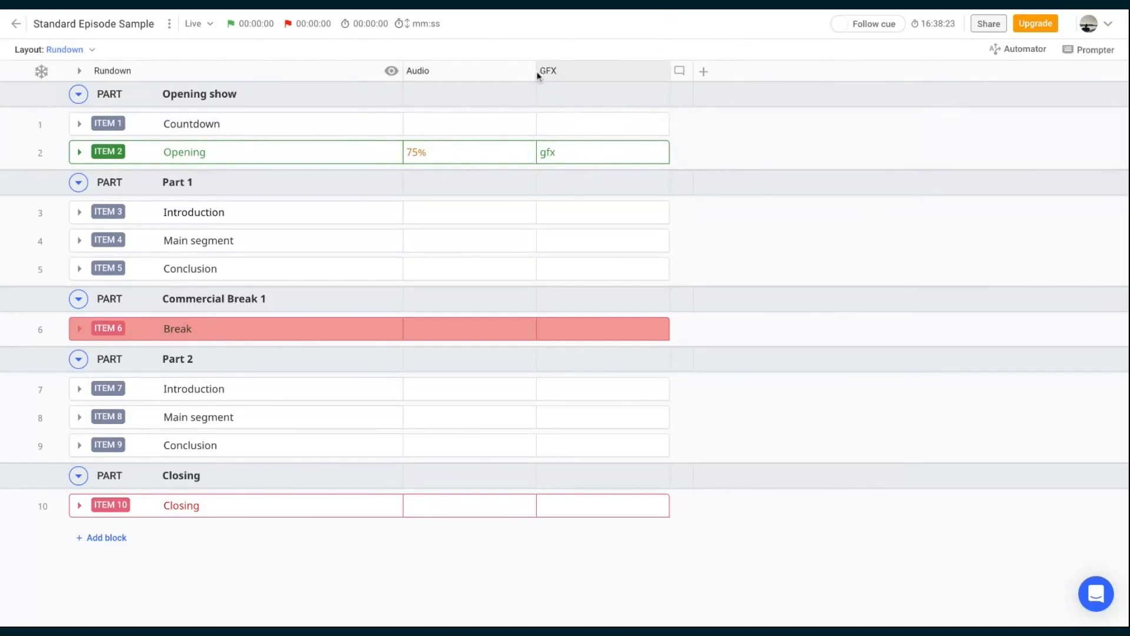
# Step: Move the GFX column ahead of the Audio column and review the list of available columns
pyautogui.moveTo(592, 71); pyautogui.dragTo(447, 77)
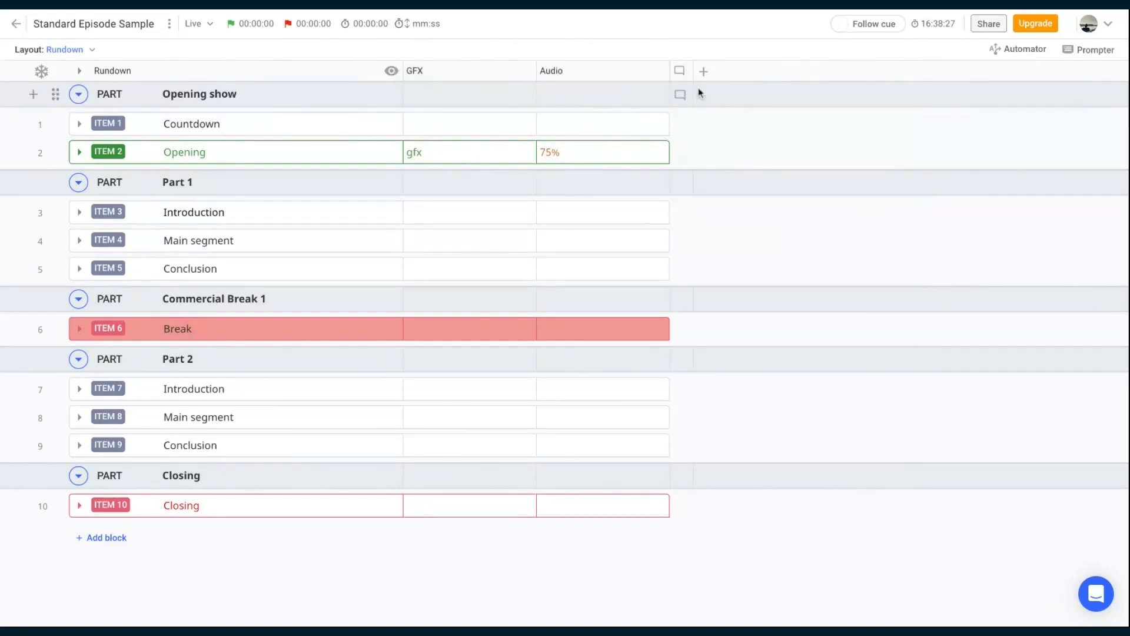
pyautogui.click(703, 71)
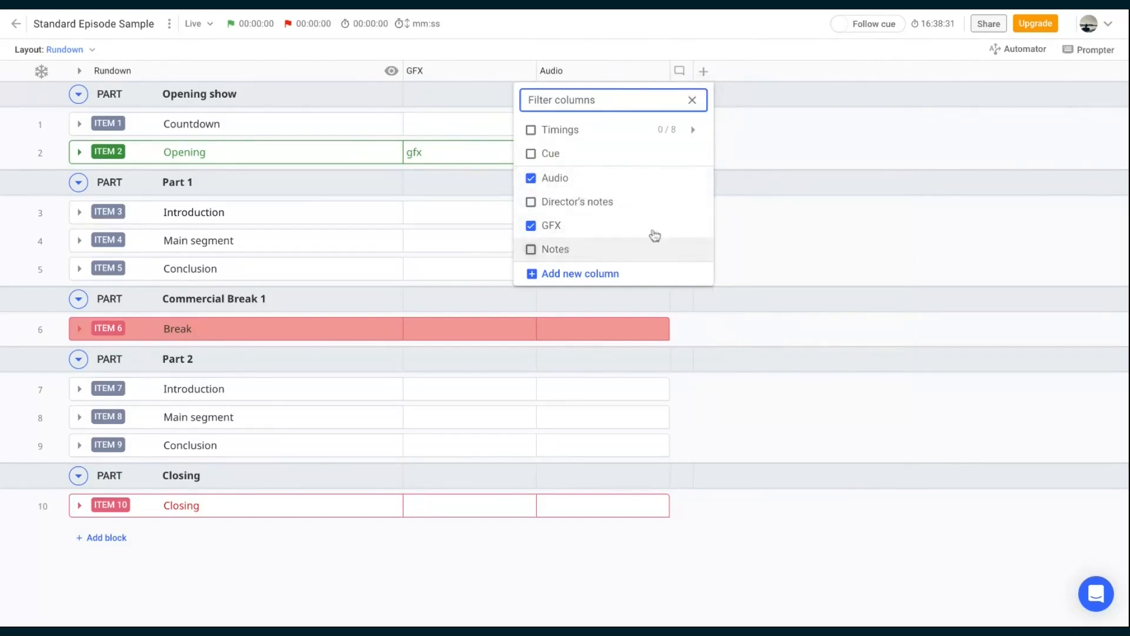
pyautogui.click(749, 158)
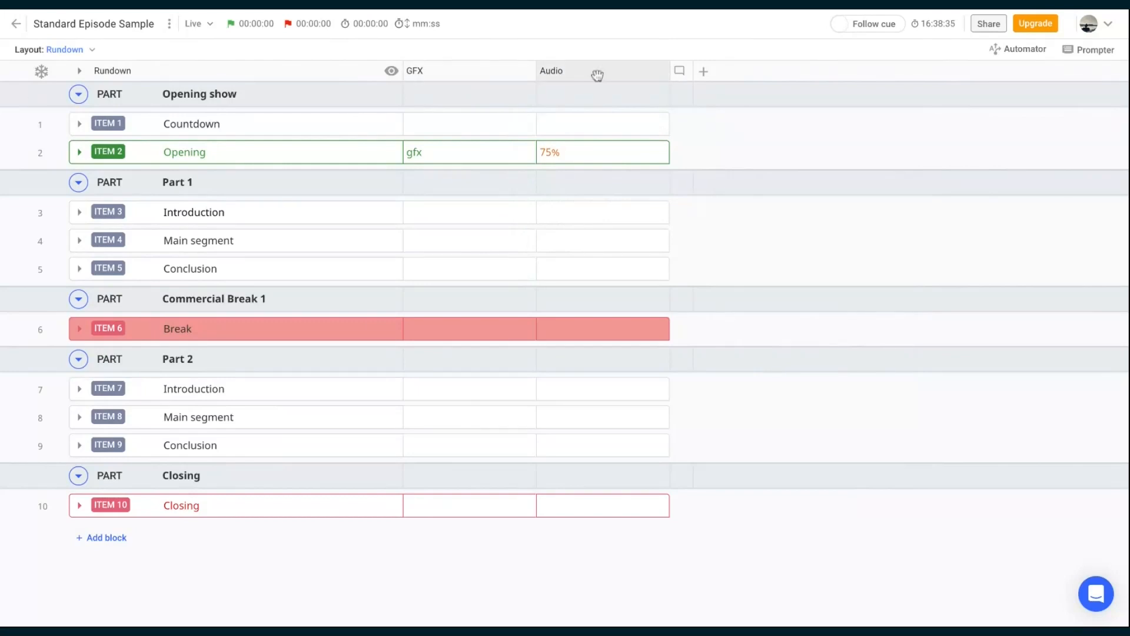
# Step: Show the Estimated Duration, Front time, End time and Back time columns, and move the estimated duration ahead of GFX
pyautogui.click(704, 72)
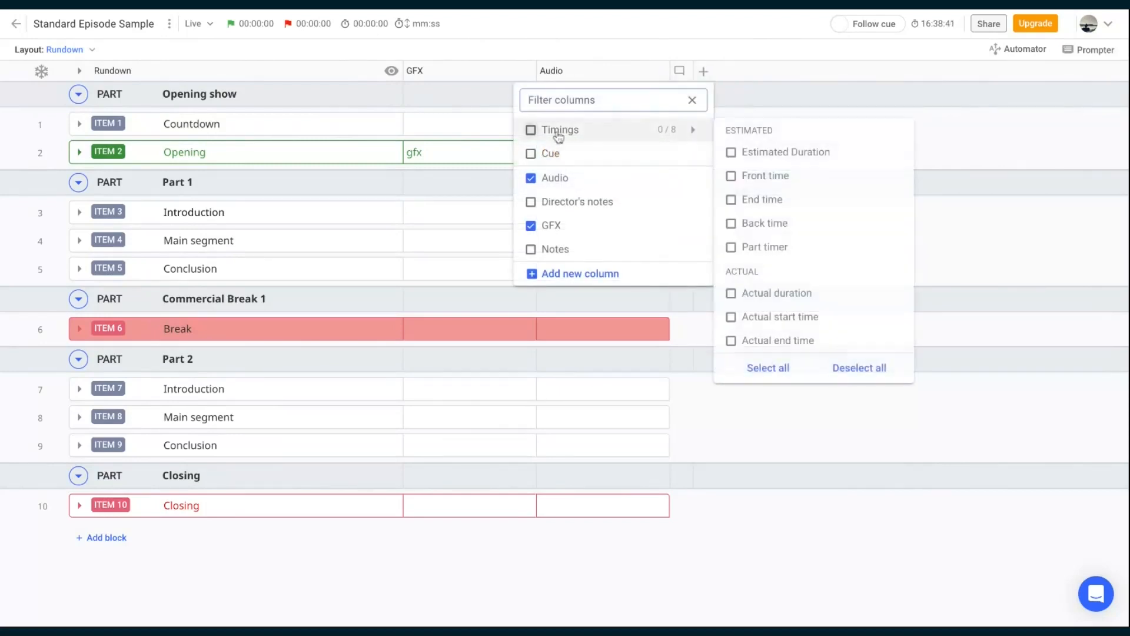
pyautogui.click(530, 130)
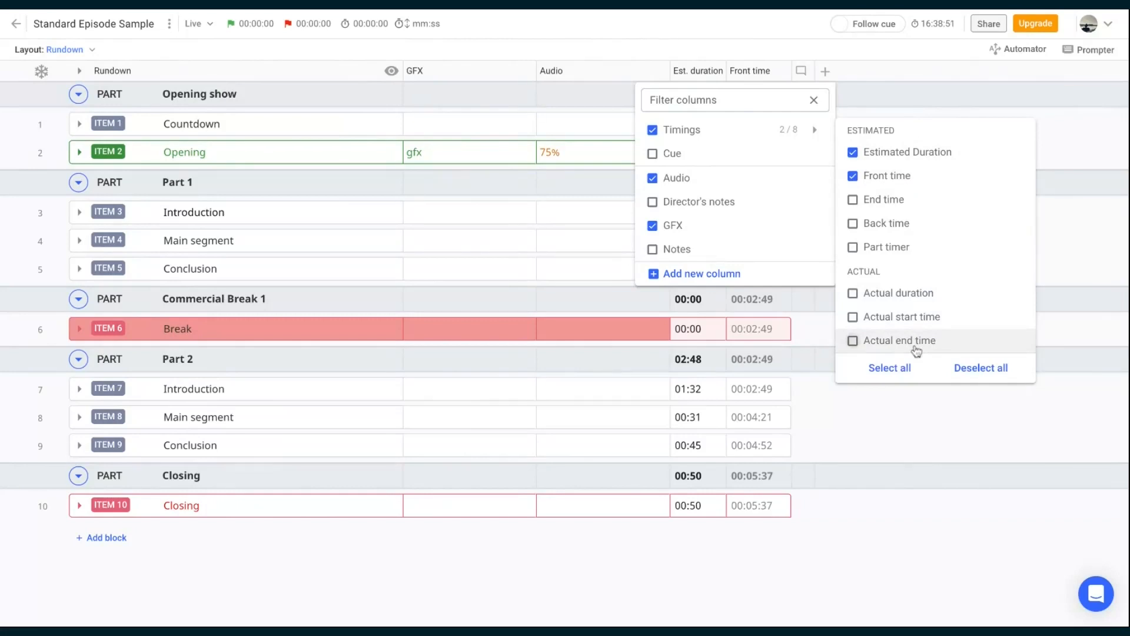
pyautogui.click(882, 199)
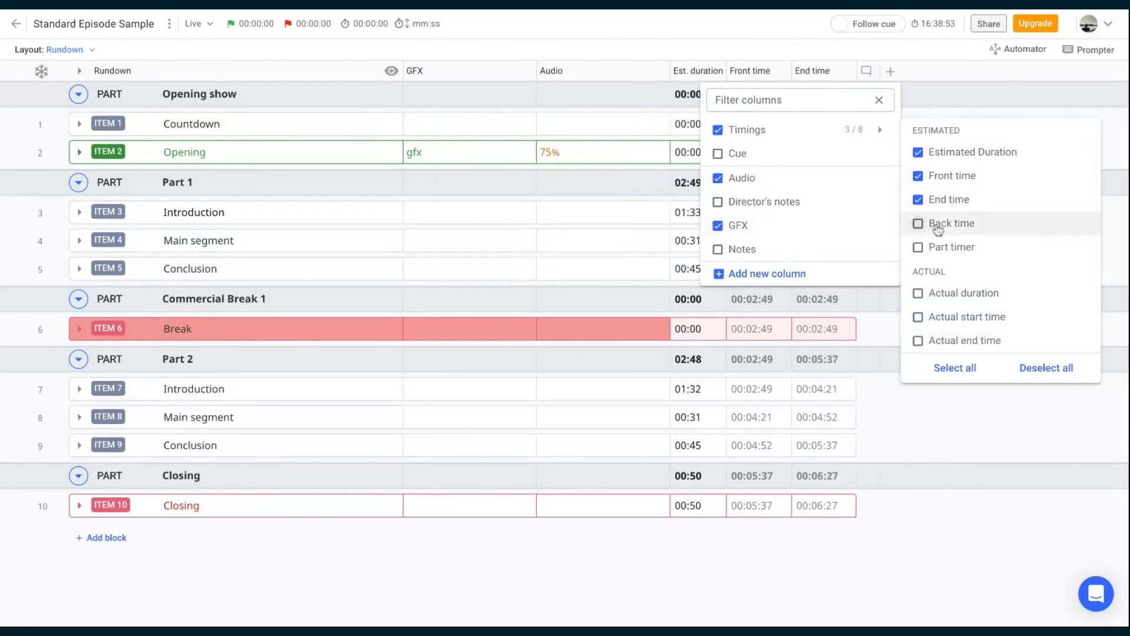
pyautogui.click(938, 227)
pyautogui.click(1003, 411)
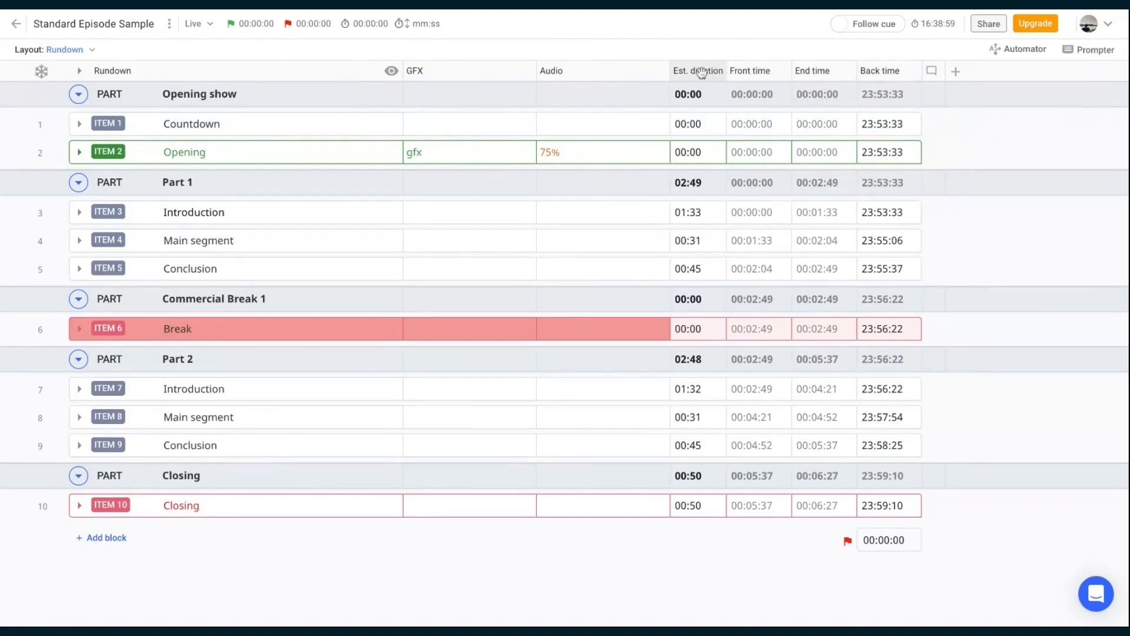
pyautogui.moveTo(700, 72); pyautogui.dragTo(406, 71)
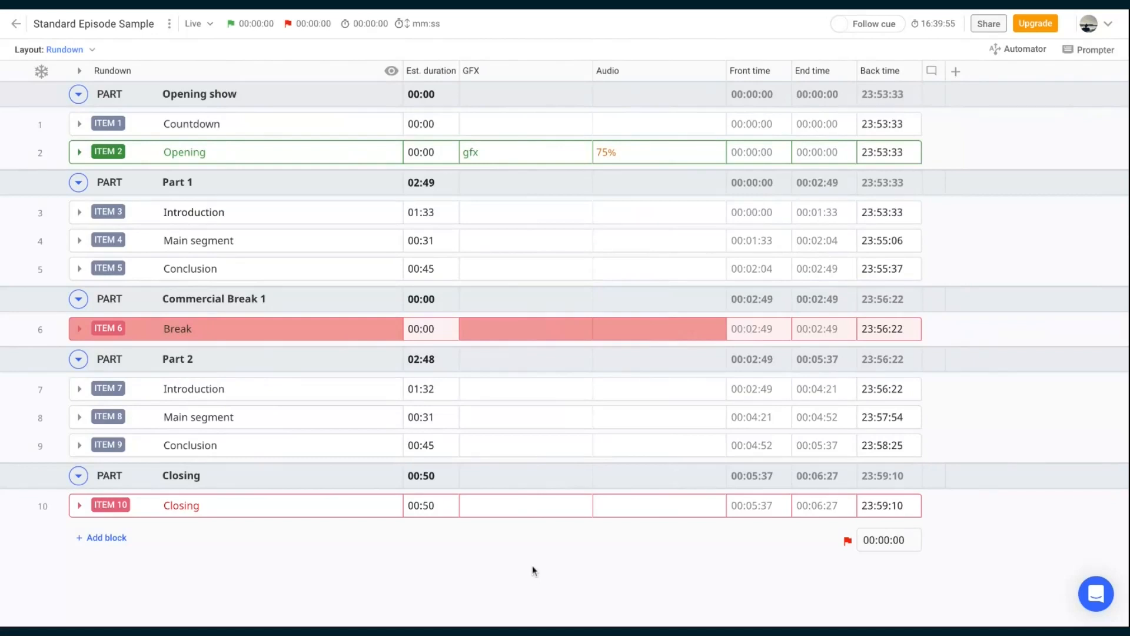
# Step: Narrow the Rundown column so the GFX, Audio and timing columns sit closer to the item titles
pyautogui.click(170, 25)
pyautogui.moveTo(404, 70); pyautogui.dragTo(328, 70)
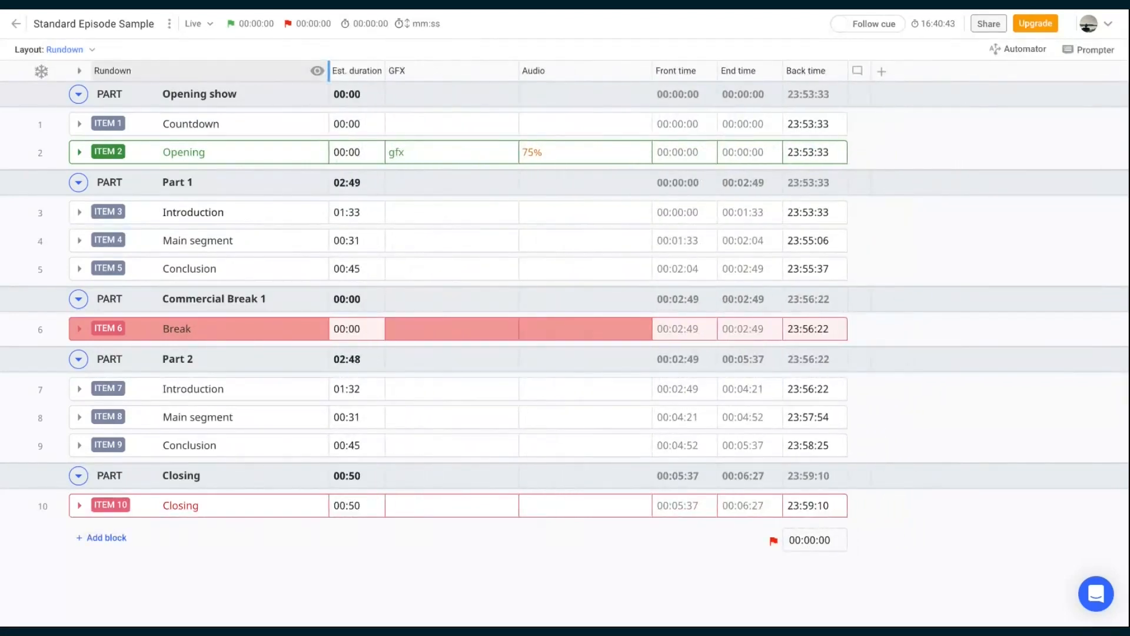
pyautogui.click(169, 25)
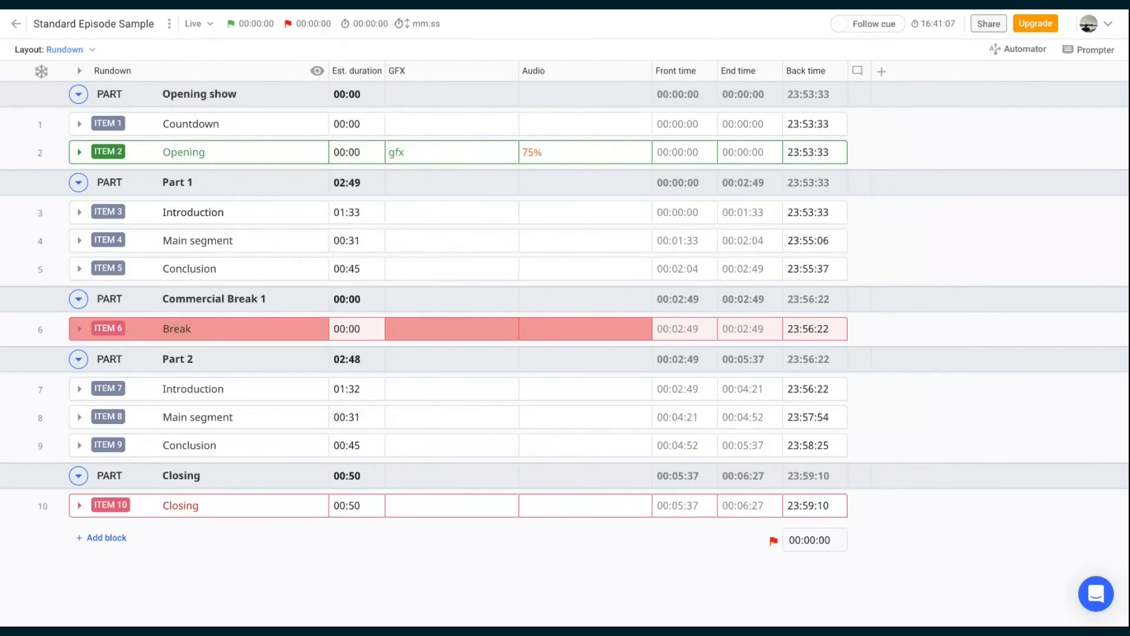
# Step: Review the list of available columns and the project's active block templates
pyautogui.click(881, 72)
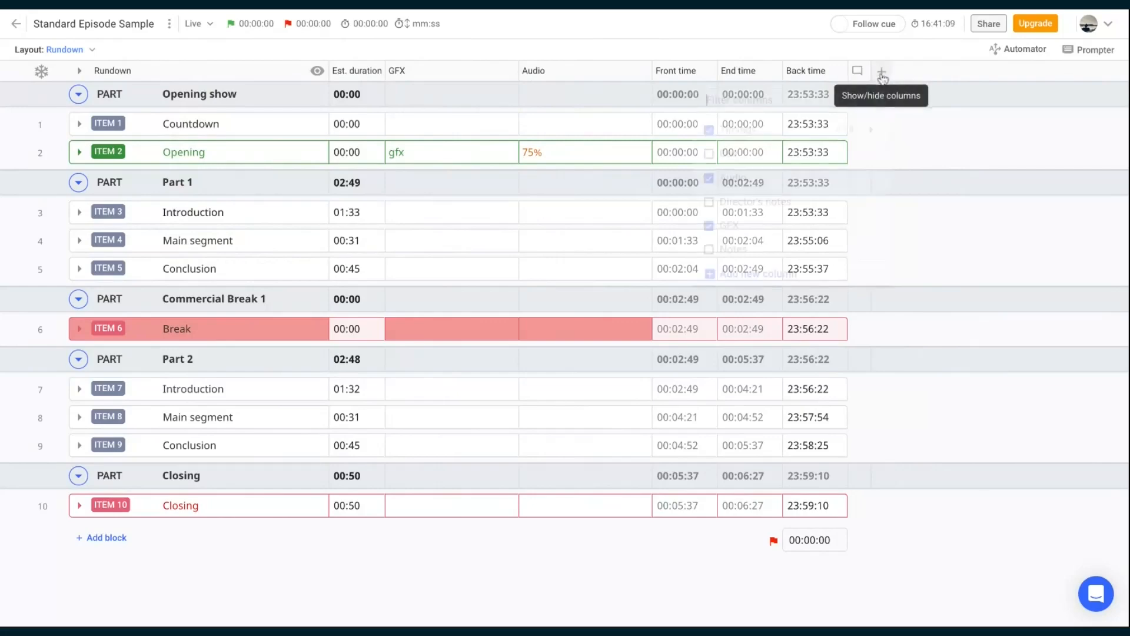
pyautogui.click(1002, 236)
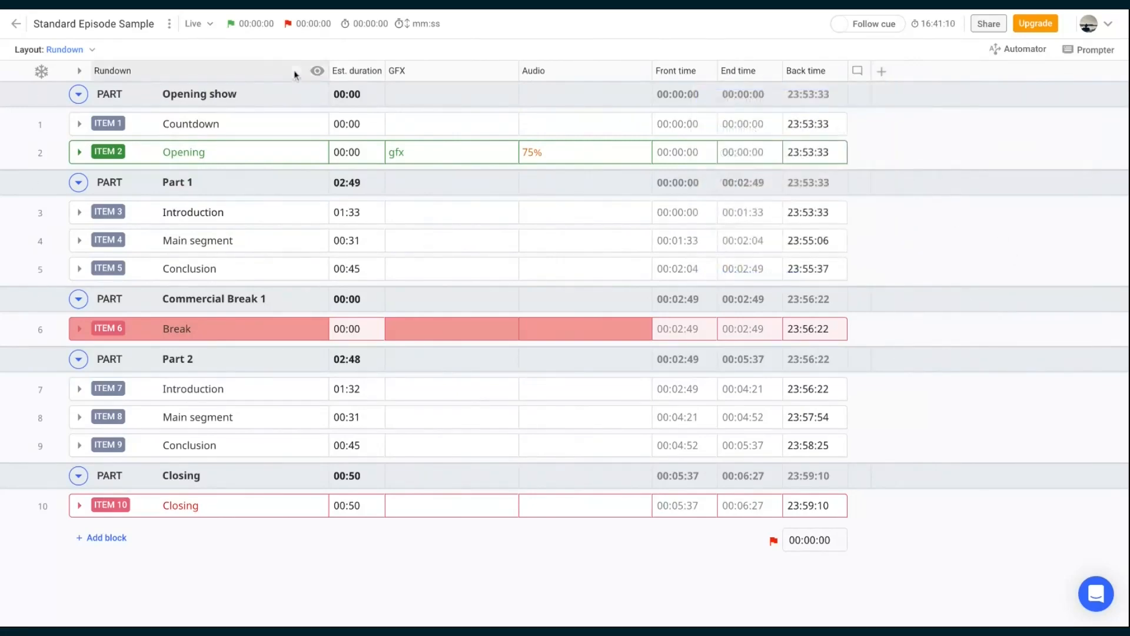
pyautogui.click(170, 25)
pyautogui.click(219, 189)
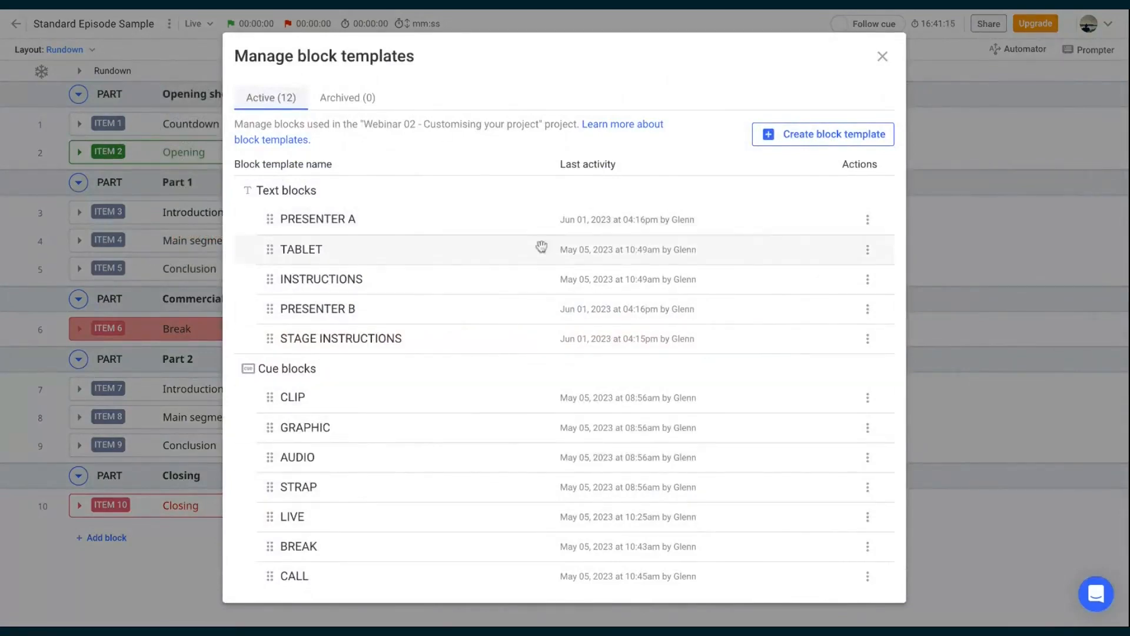
pyautogui.click(881, 57)
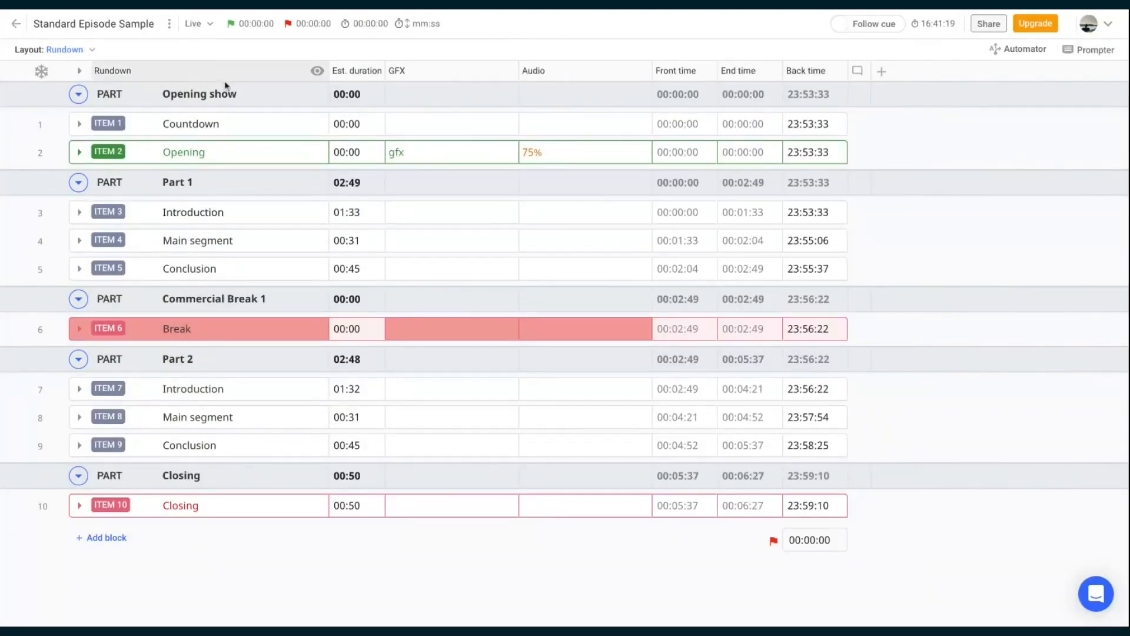
# Step: Reopen Standard Episode Sample from the project's episode list and review the block types that can be inserted after the Countdown item
pyautogui.click(20, 26)
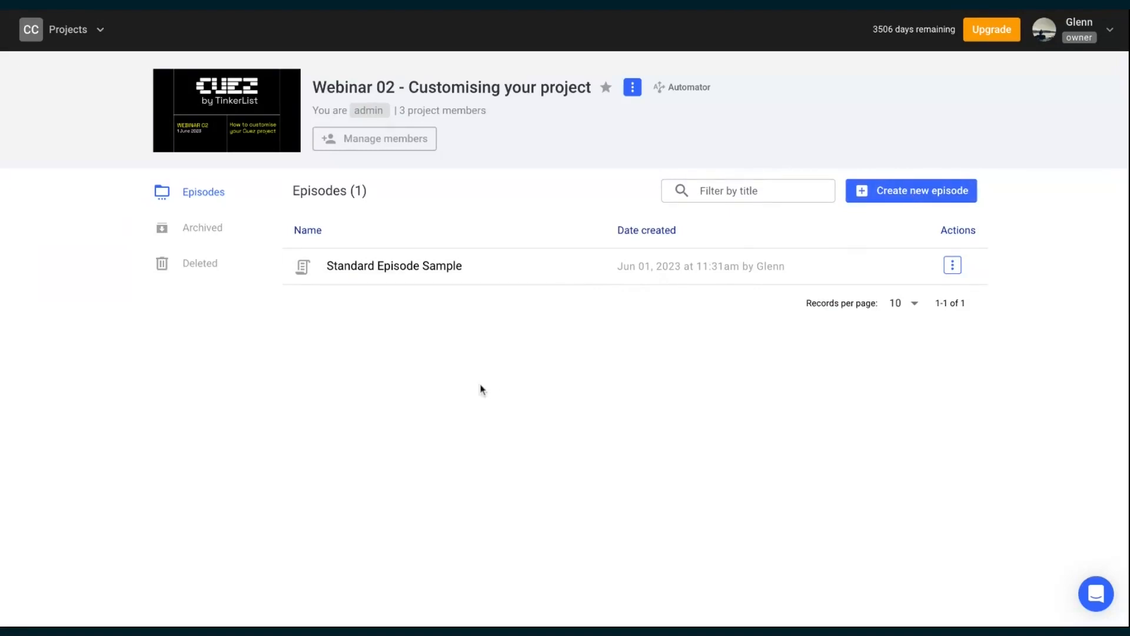
pyautogui.click(411, 277)
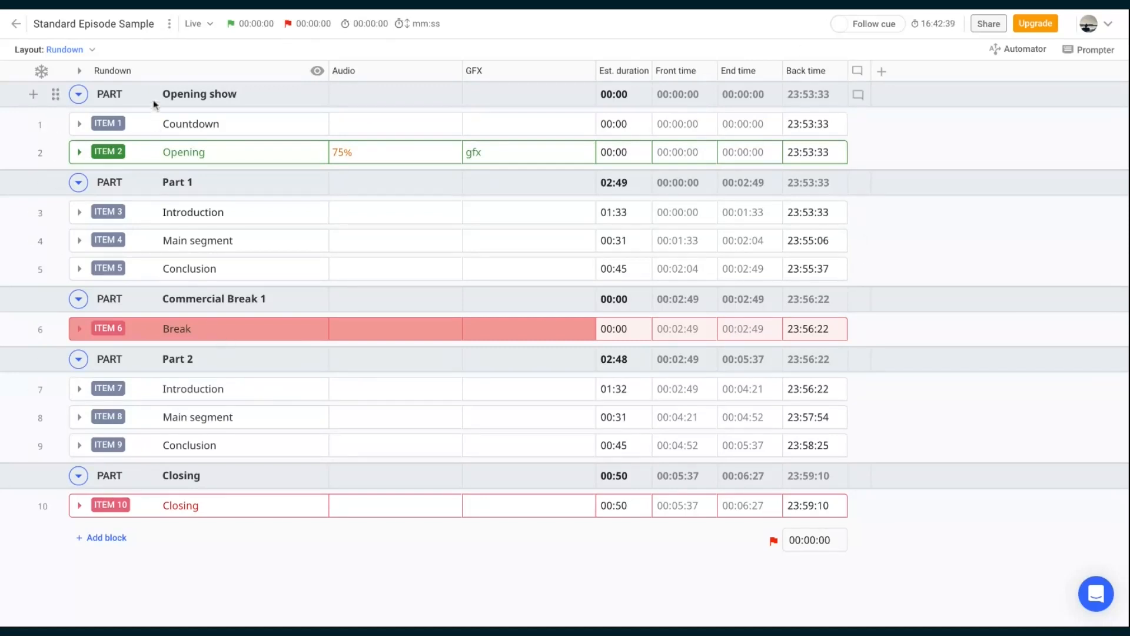
pyautogui.click(34, 124)
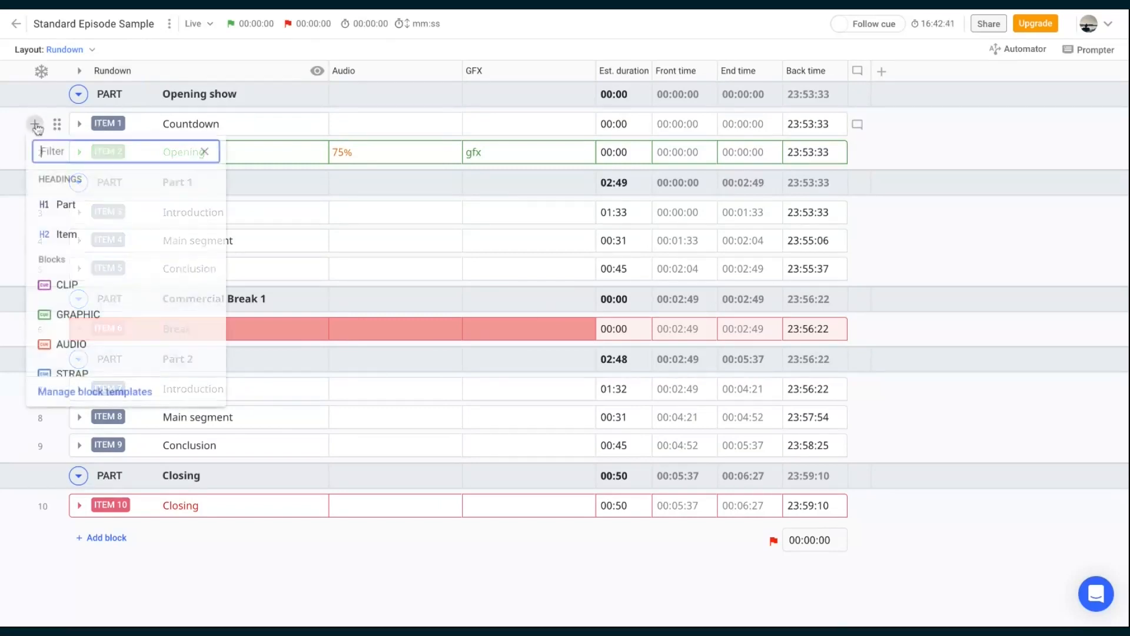
pyautogui.scroll(-3, 121, 296)
pyautogui.scroll(3, 121, 297)
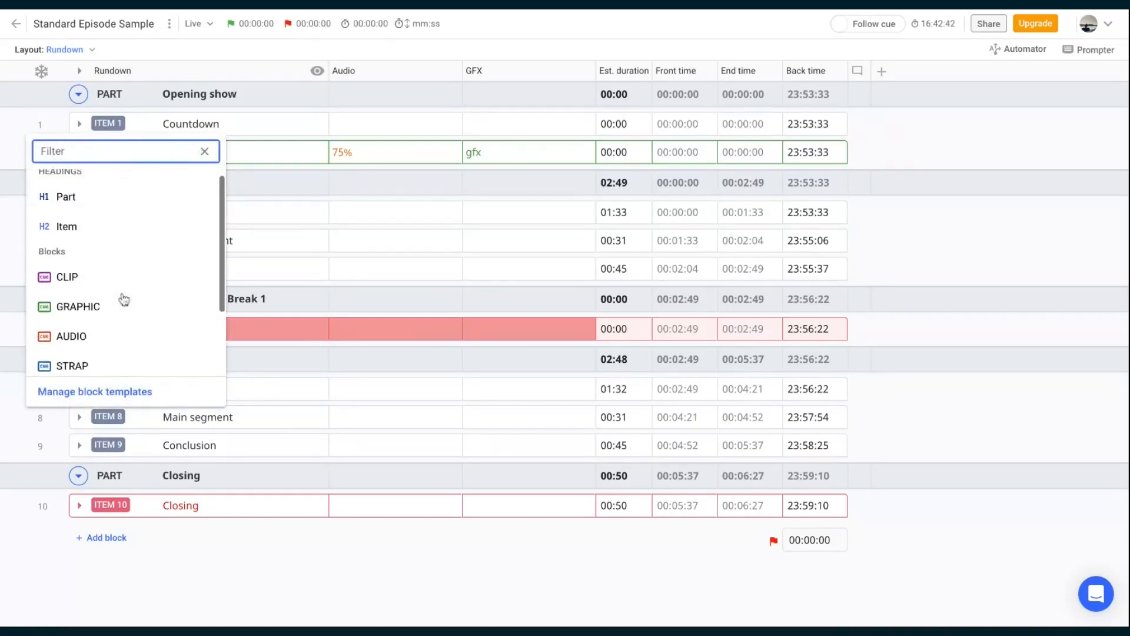
pyautogui.click(161, 45)
# Step: Create a cue block template named SLIDES with a cyan block colour
pyautogui.click(170, 26)
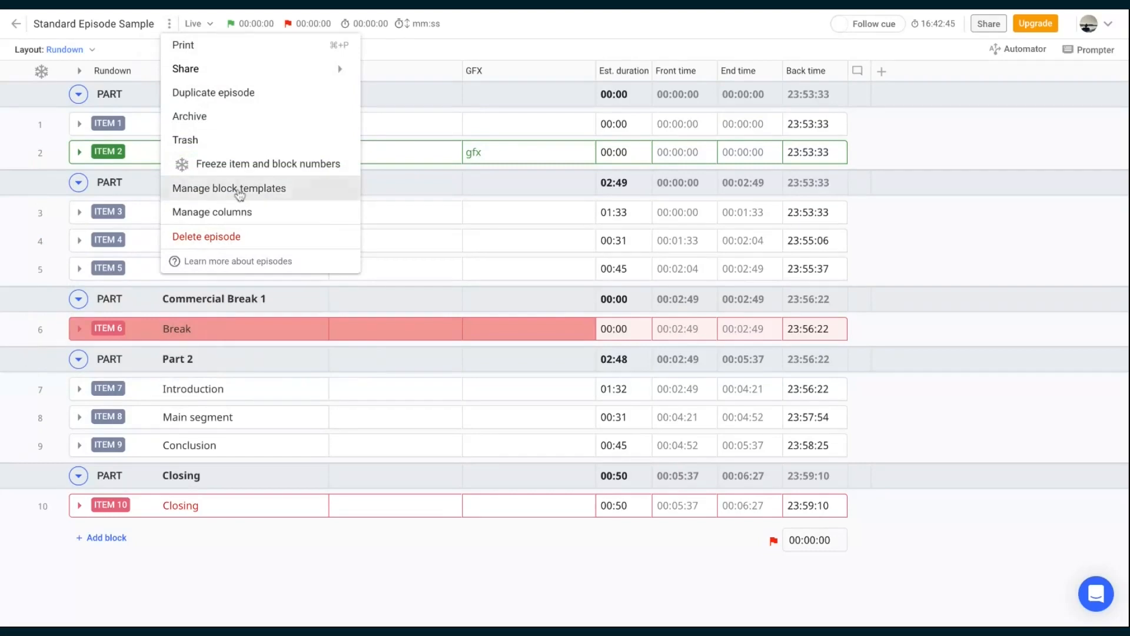
pyautogui.click(240, 189)
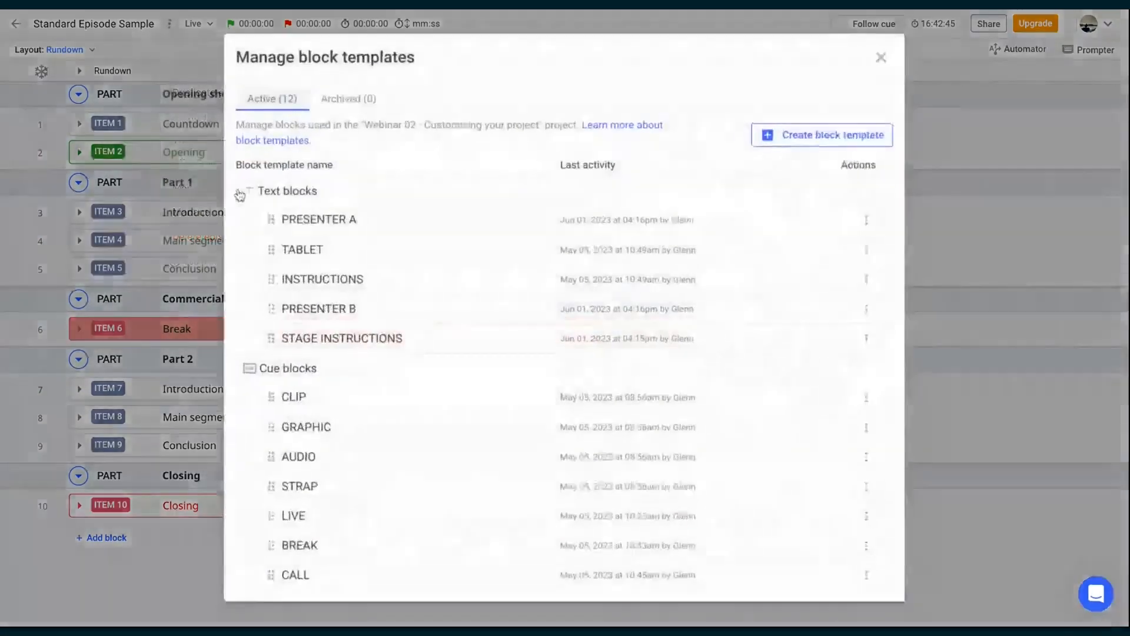
pyautogui.click(810, 136)
pyautogui.click(705, 299)
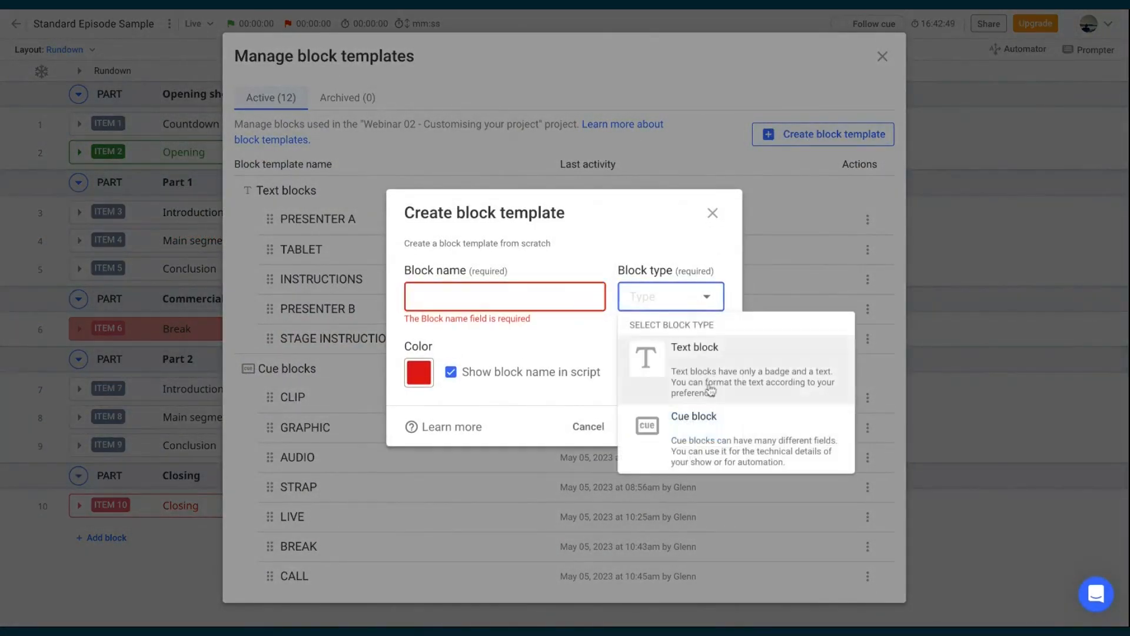
pyautogui.click(724, 435)
pyautogui.click(570, 295)
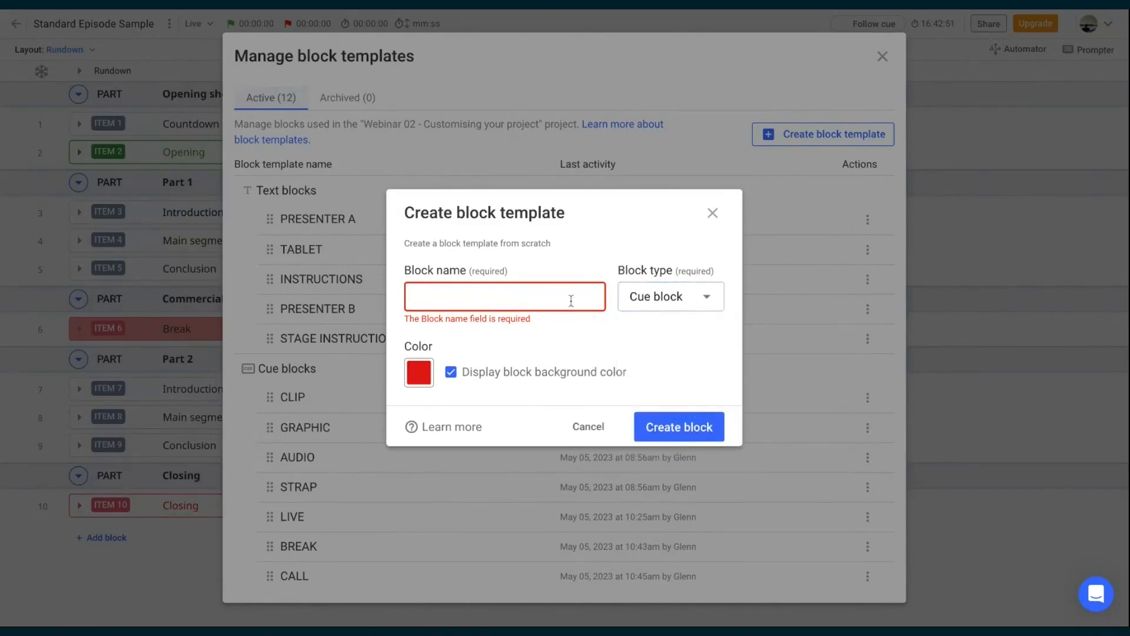
pyautogui.write('SLIDES')
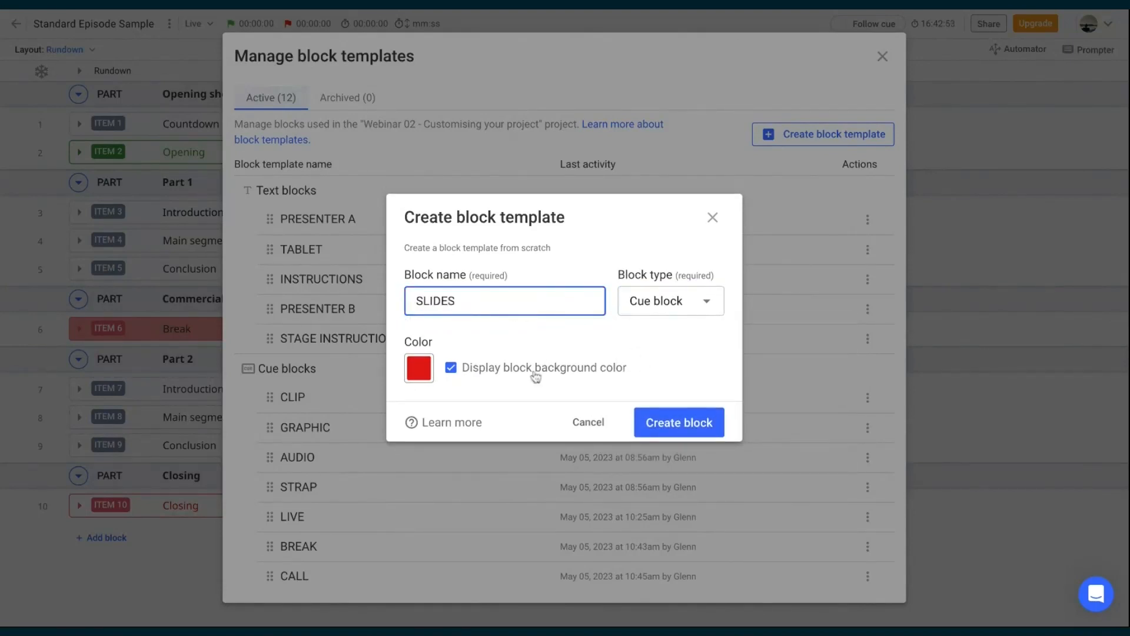
pyautogui.click(420, 370)
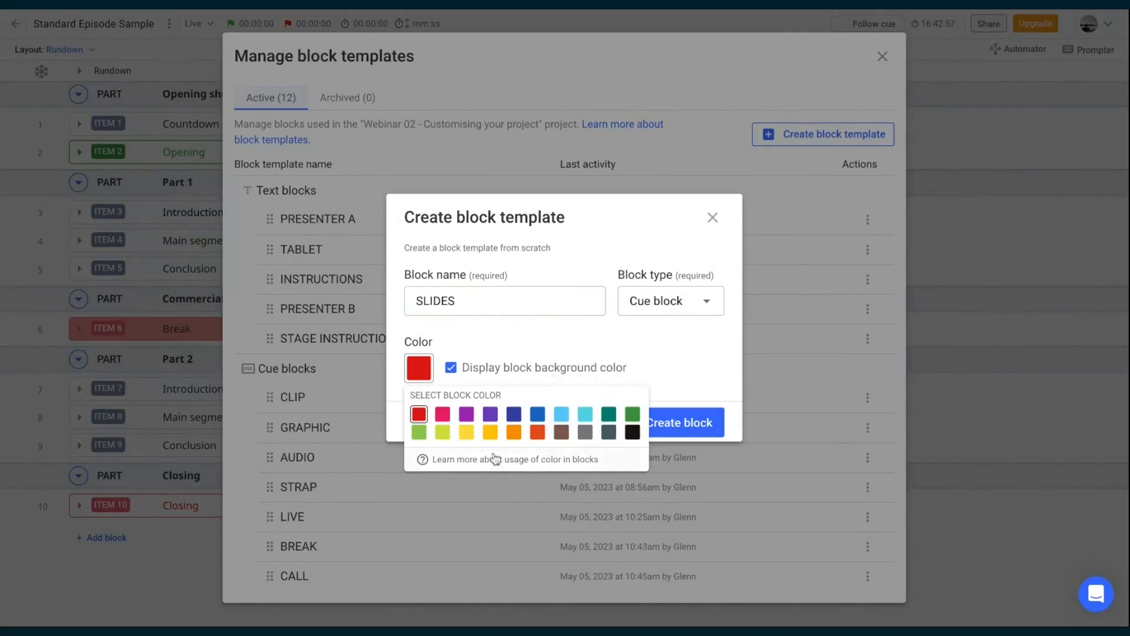
pyautogui.click(585, 415)
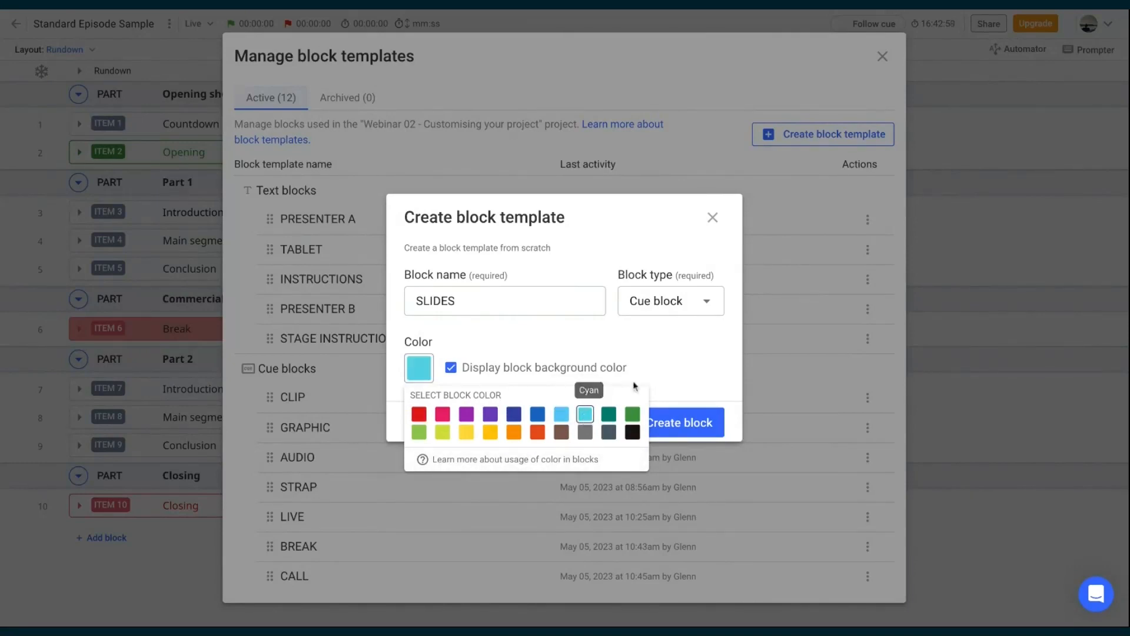
pyautogui.click(668, 362)
pyautogui.click(675, 424)
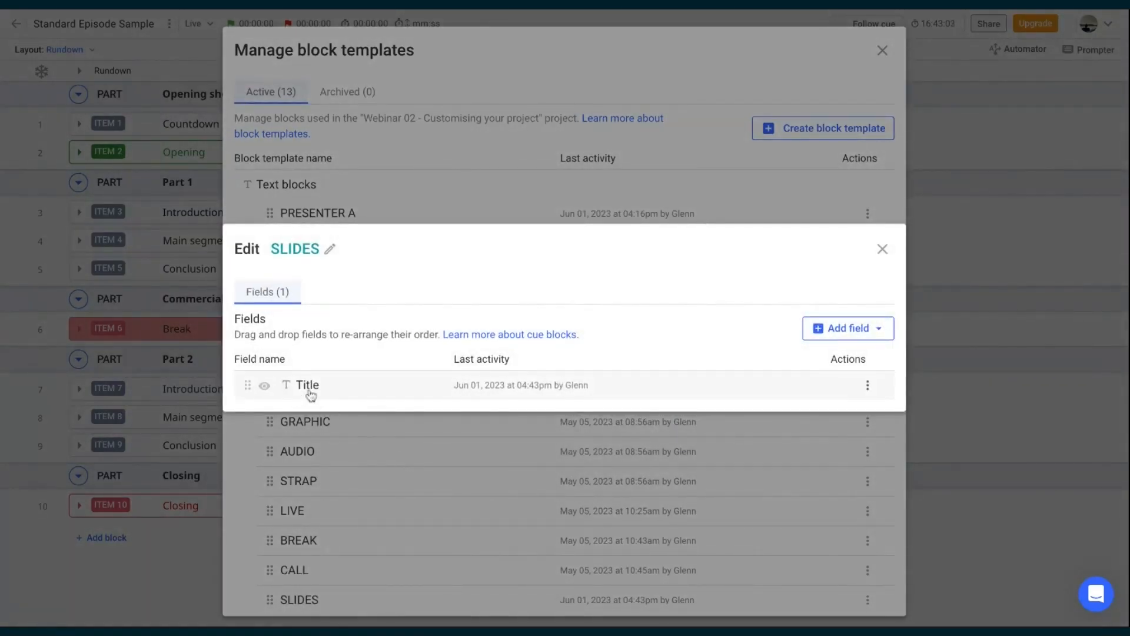
# Step: Add an image media field named Slide to the SLIDES template in the default HDV/HDTV 1080 format, and close the block template manager
pyautogui.click(830, 333)
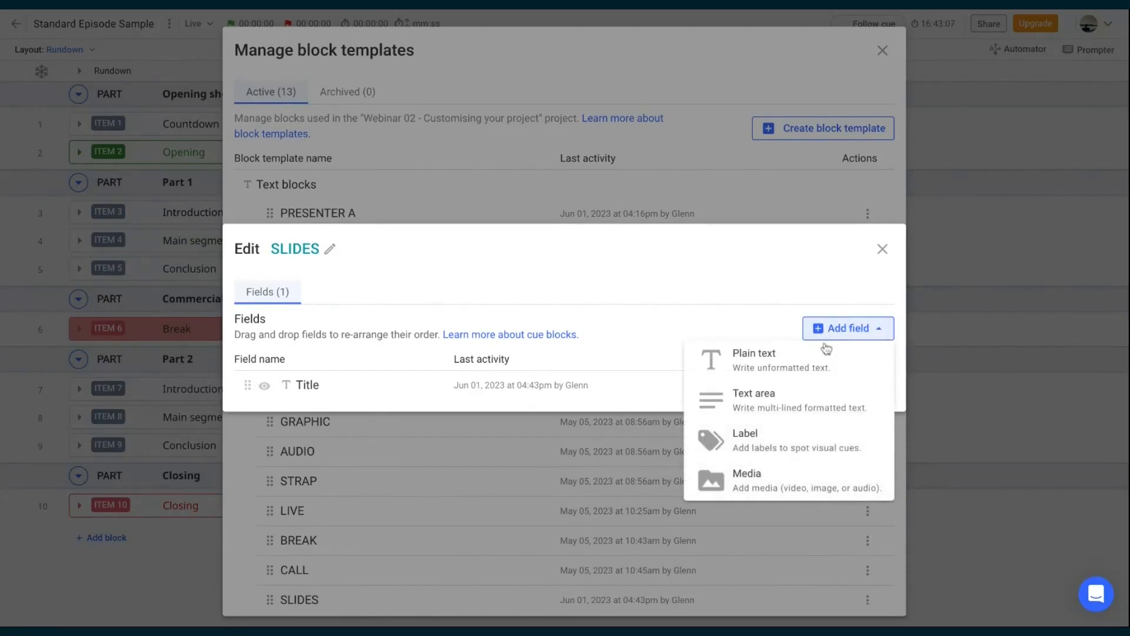
pyautogui.click(801, 487)
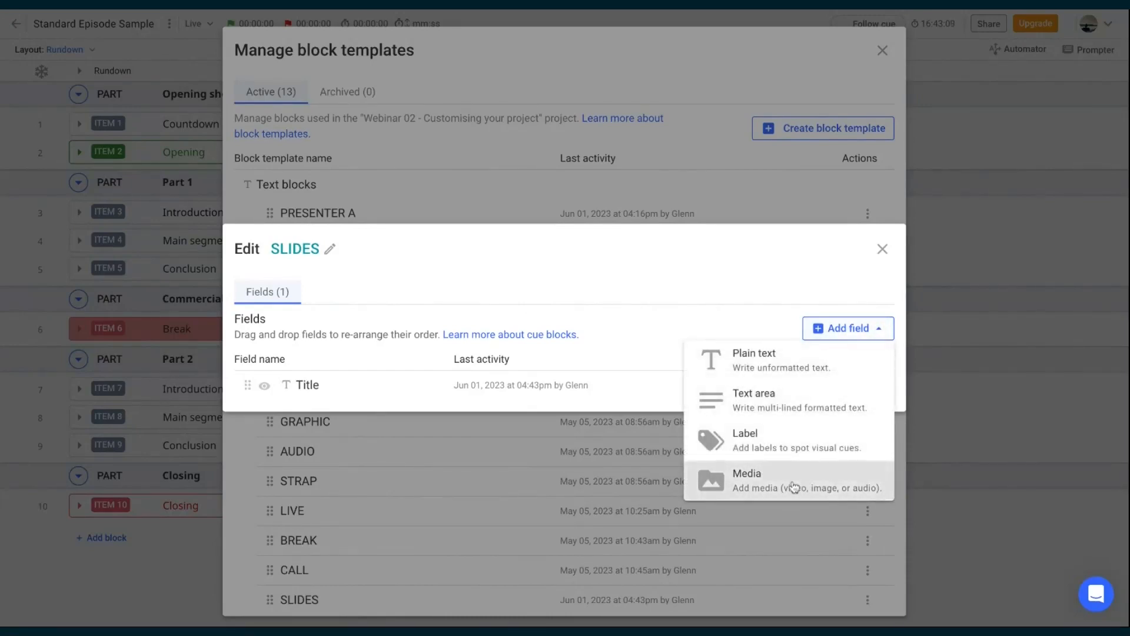
pyautogui.write('Slide')
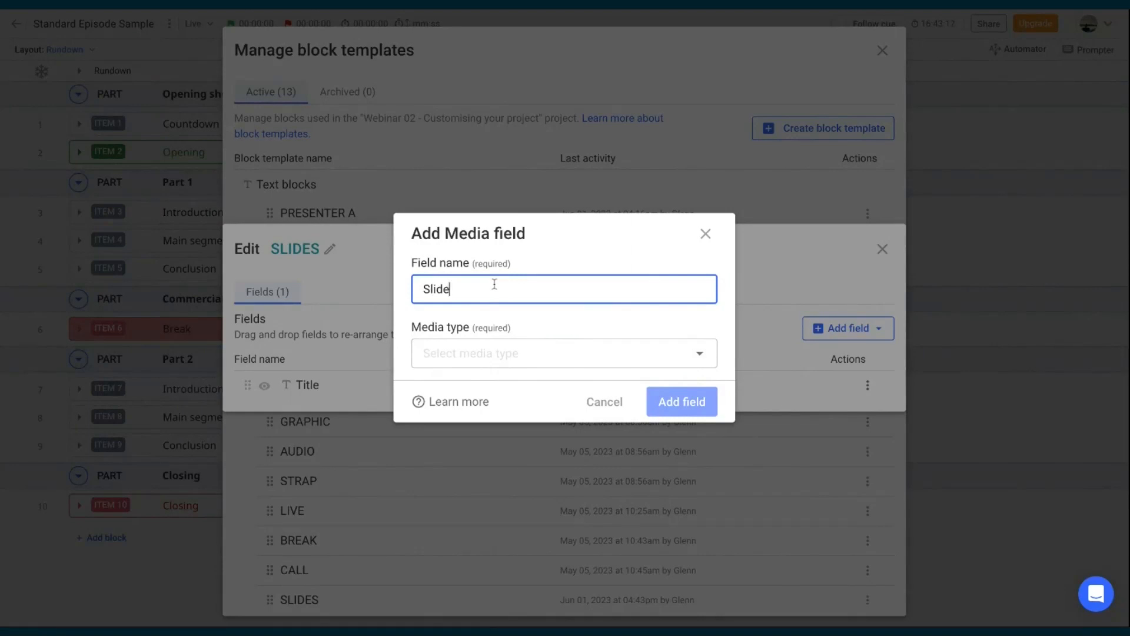
pyautogui.click(465, 365)
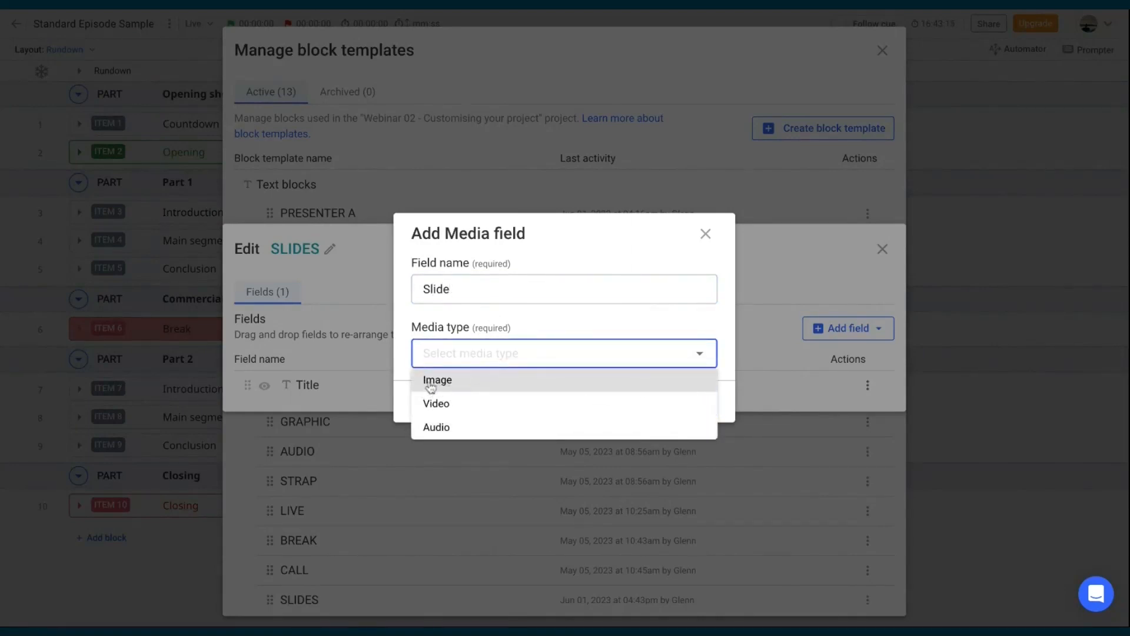
pyautogui.click(440, 383)
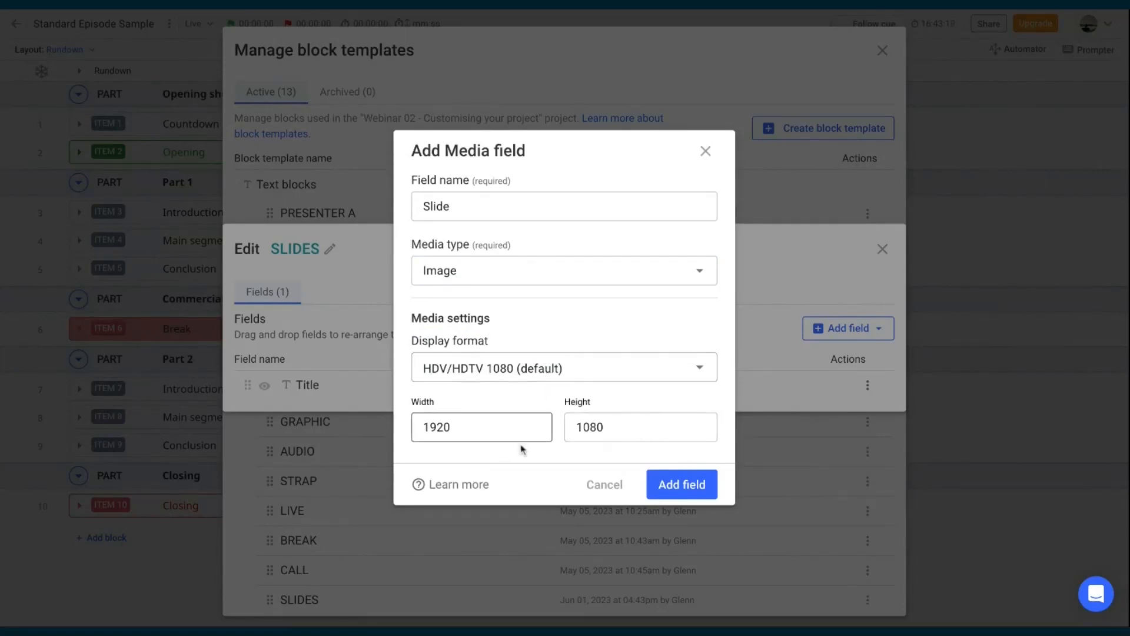
pyautogui.click(670, 487)
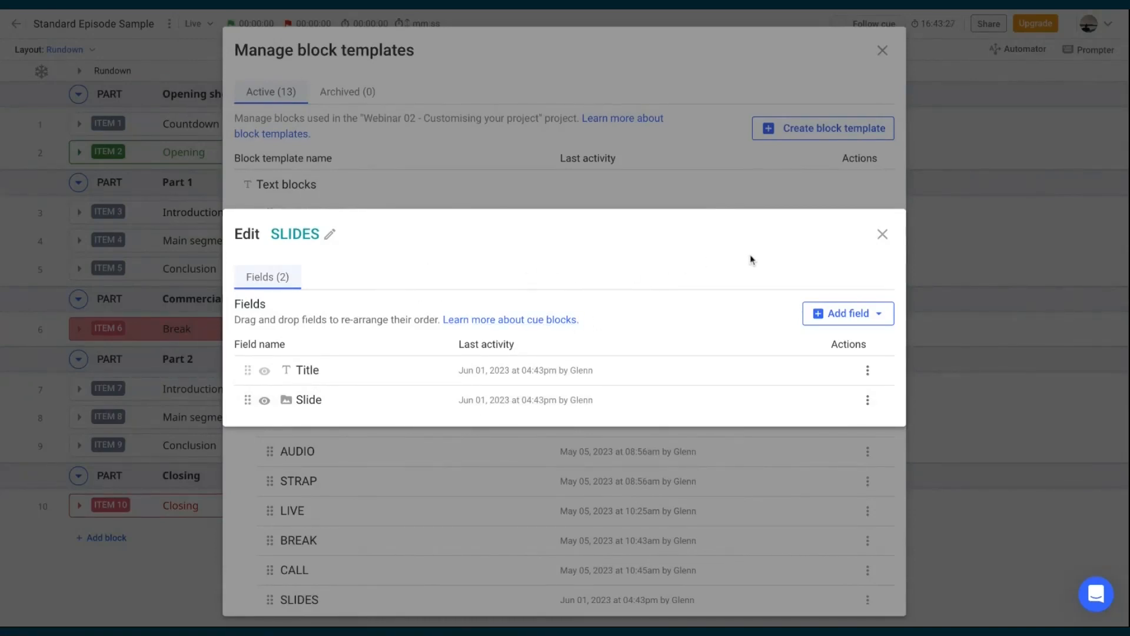
pyautogui.click(882, 233)
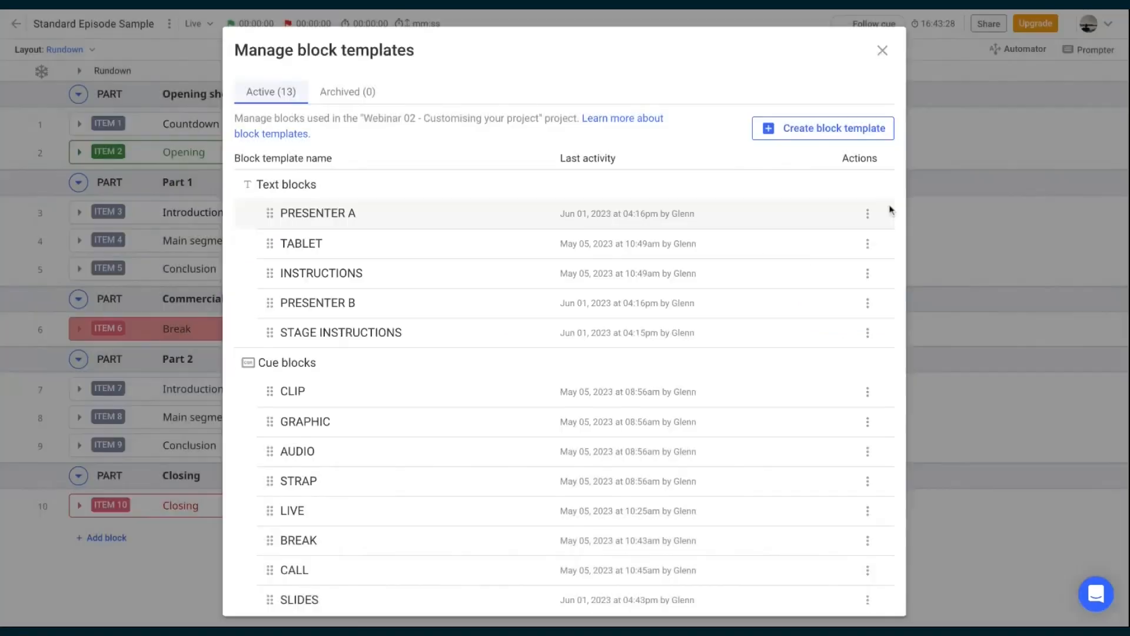
pyautogui.click(882, 54)
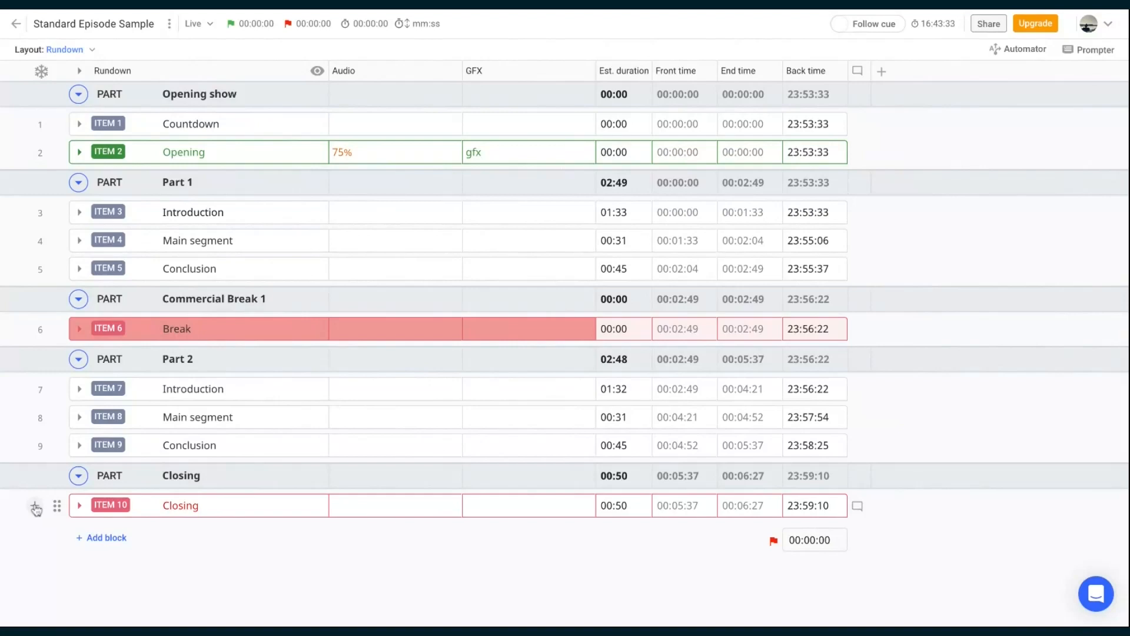
# Step: Insert a SLIDES block at the end of the Closing item
pyautogui.click(35, 507)
pyautogui.scroll(-2, 88, 423)
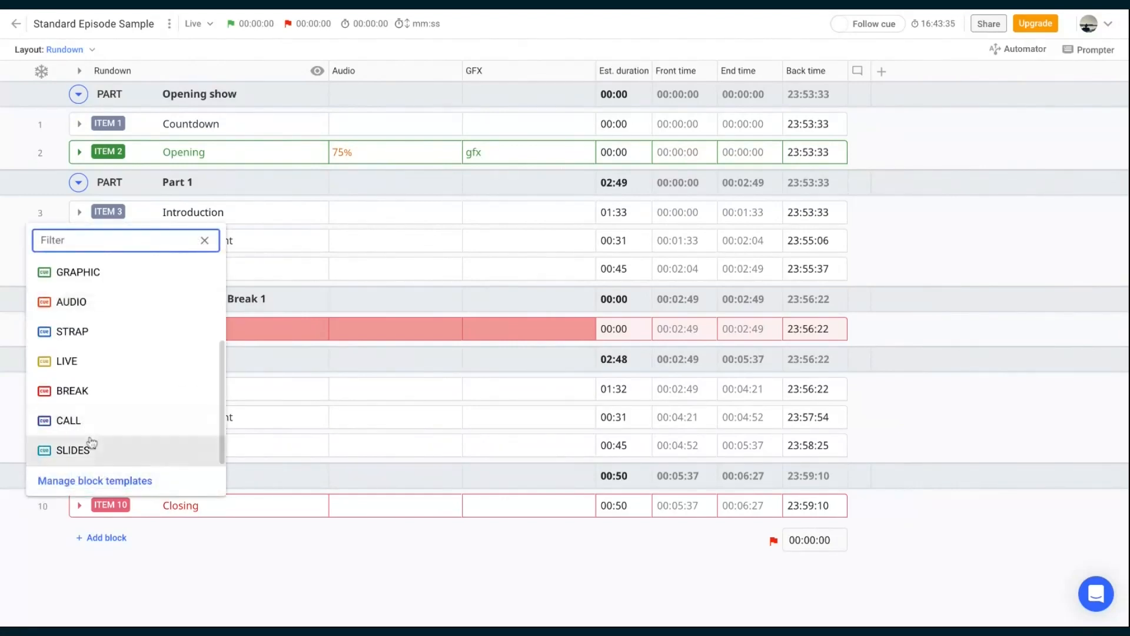
pyautogui.click(97, 455)
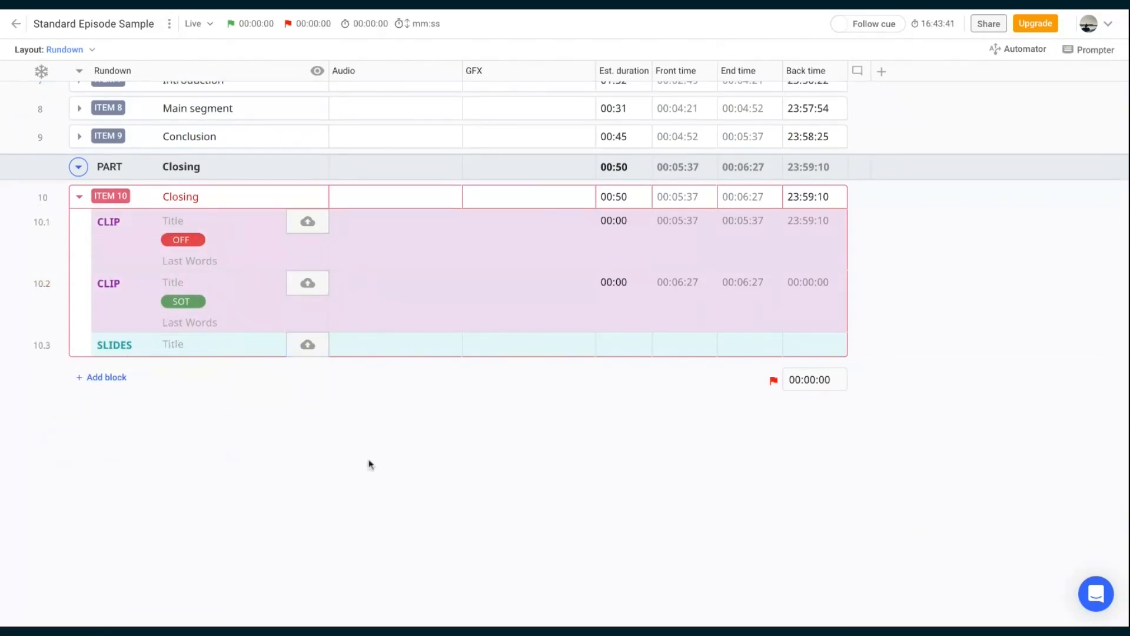
pyautogui.scroll(2, 494, 406)
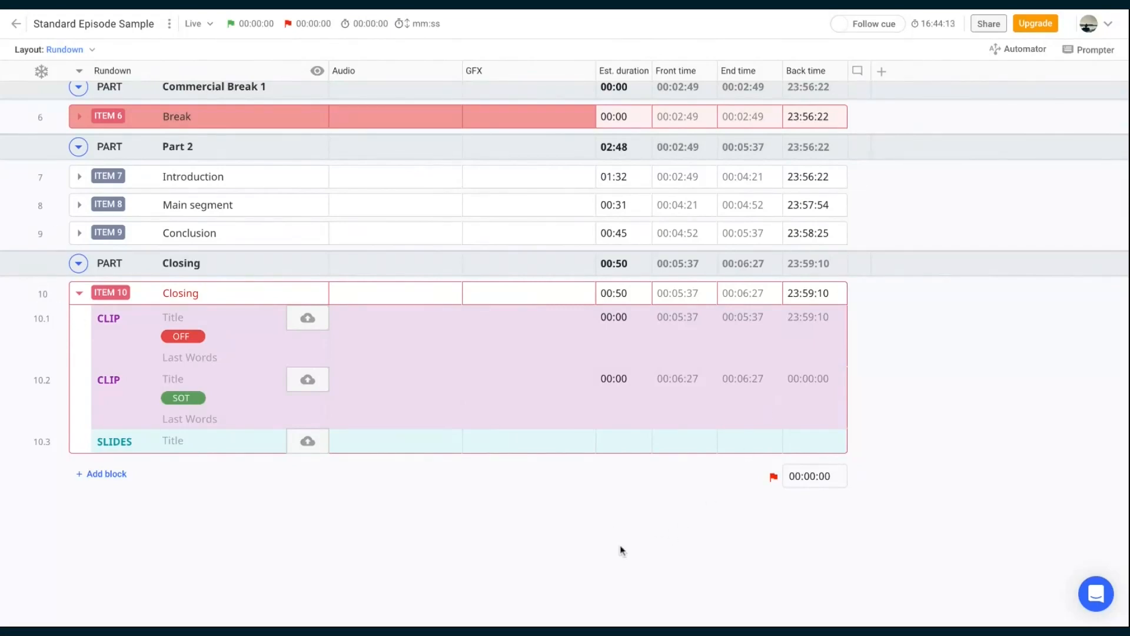
pyautogui.scroll(4, 624, 551)
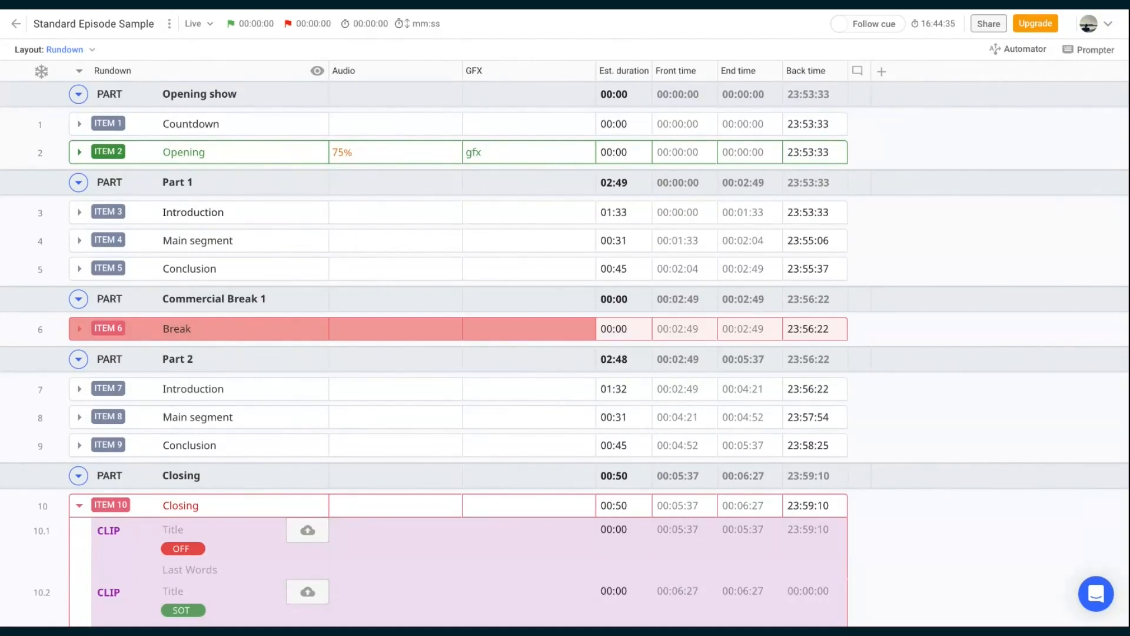
# Step: Browse the help collections and examine the Automation articles under Modules
pyautogui.click(1097, 595)
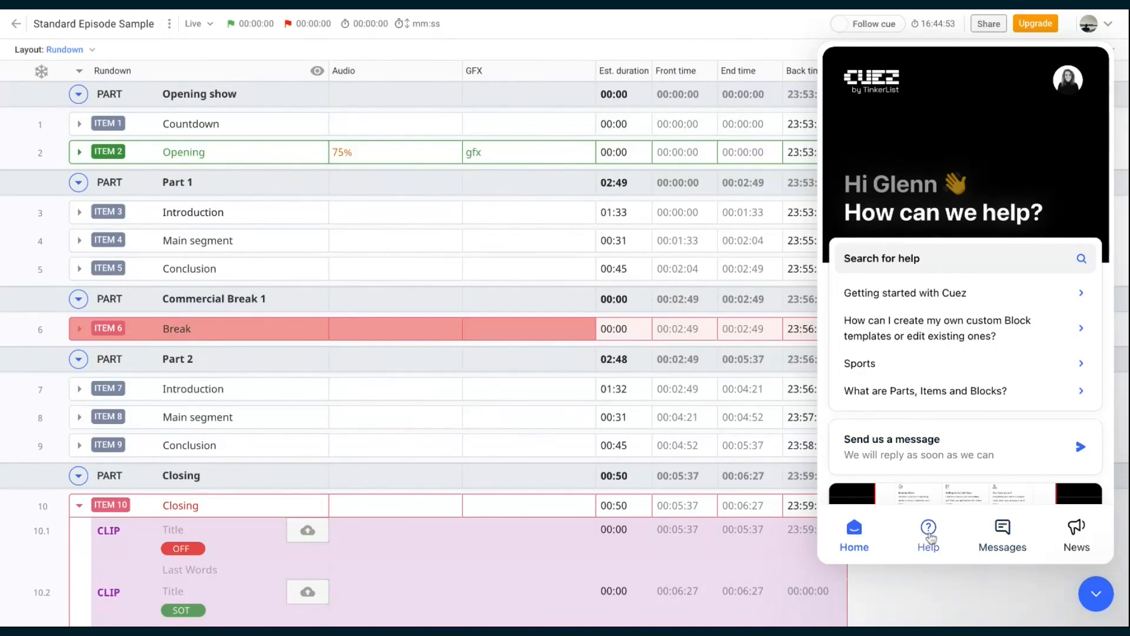
pyautogui.click(930, 533)
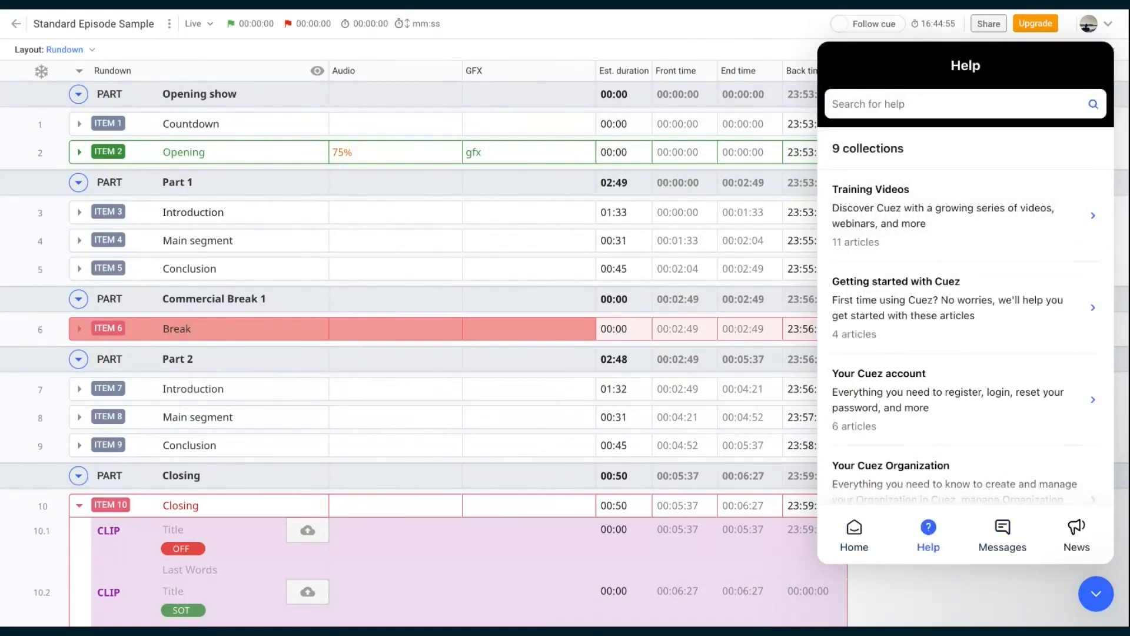
pyautogui.scroll(-3, 940, 398)
pyautogui.scroll(-6, 939, 377)
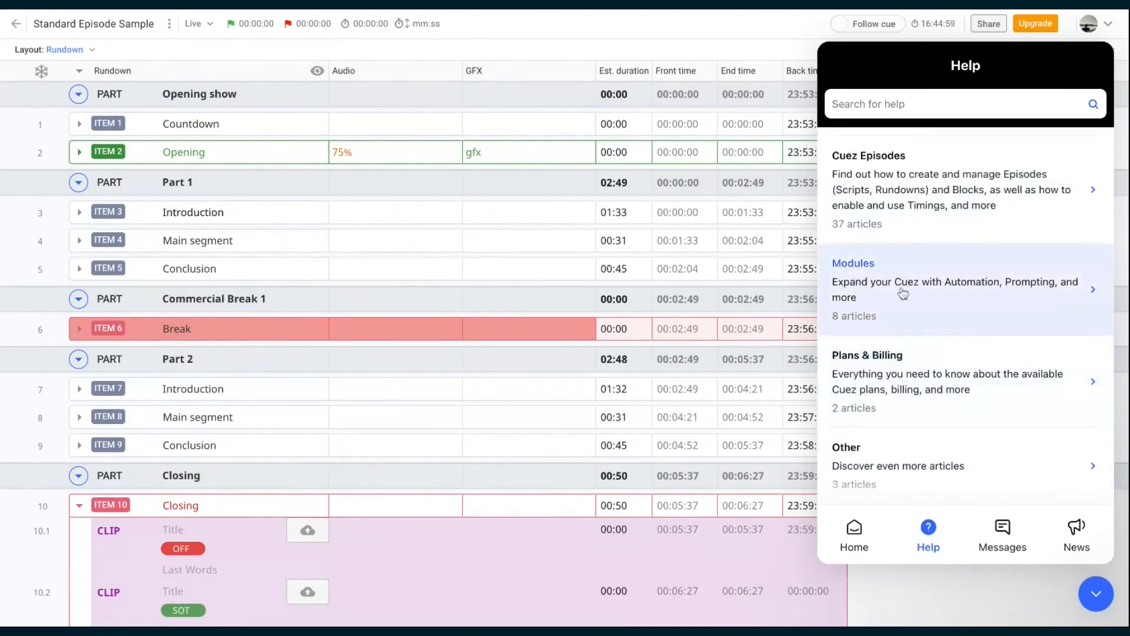
pyautogui.click(938, 306)
pyautogui.click(918, 329)
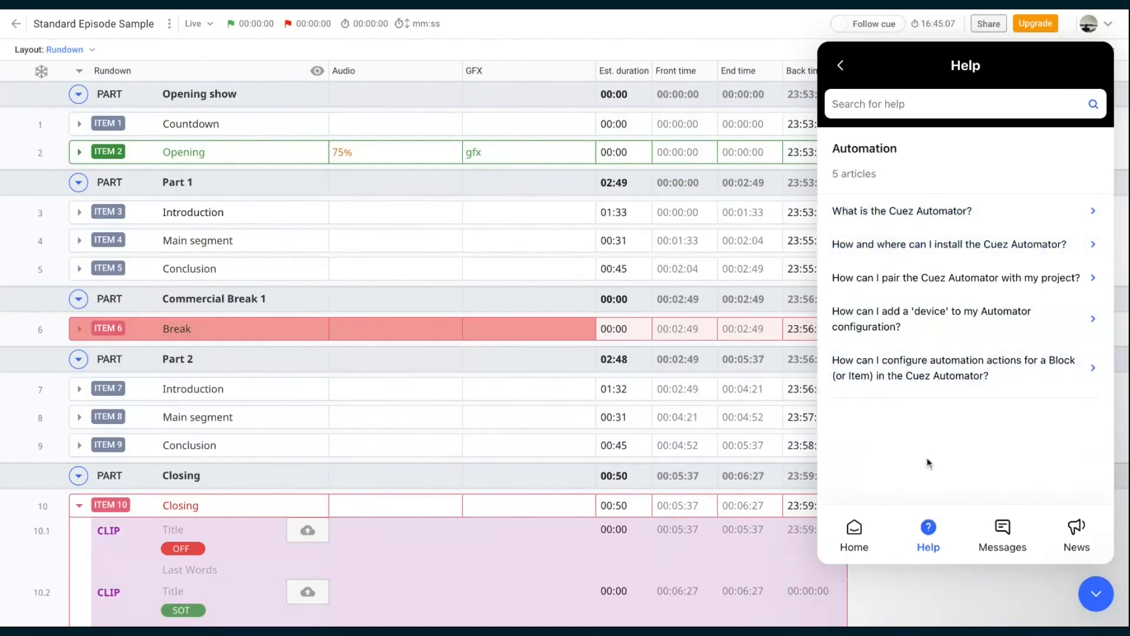
pyautogui.click(841, 70)
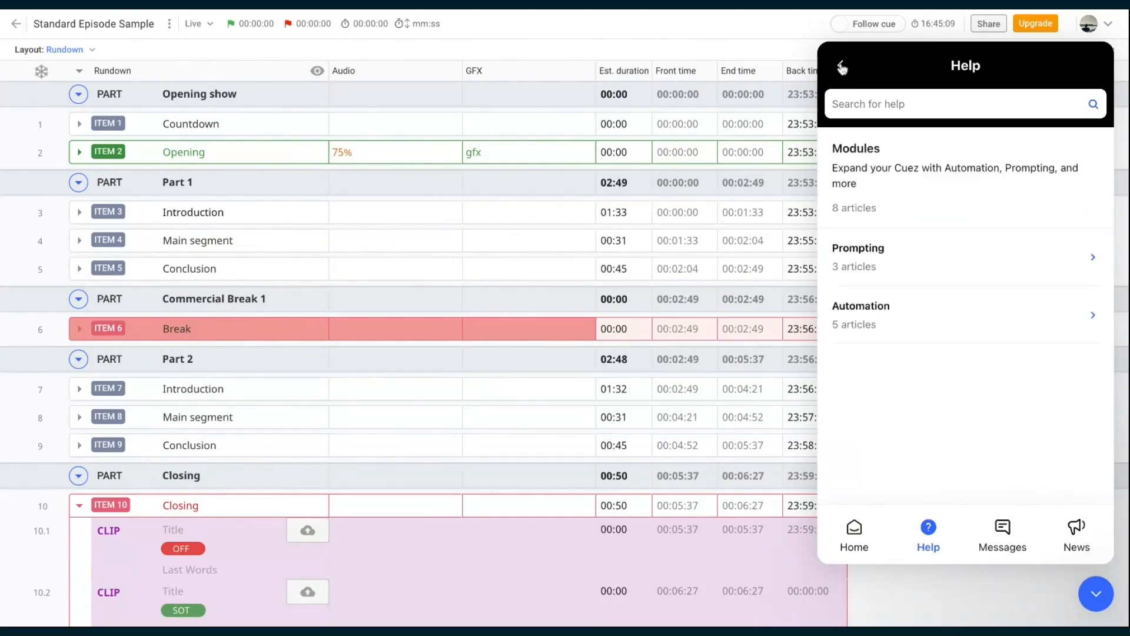
# Step: Close the help articles and switch the episode's display layout to Rundown & Script
pyautogui.click(840, 70)
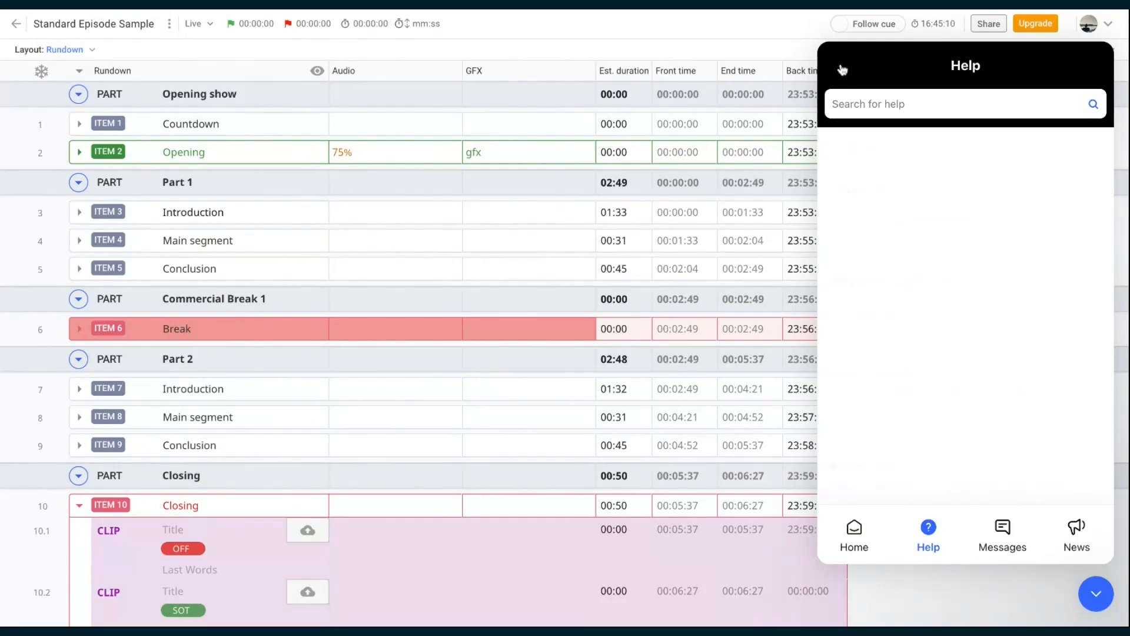
pyautogui.click(1094, 595)
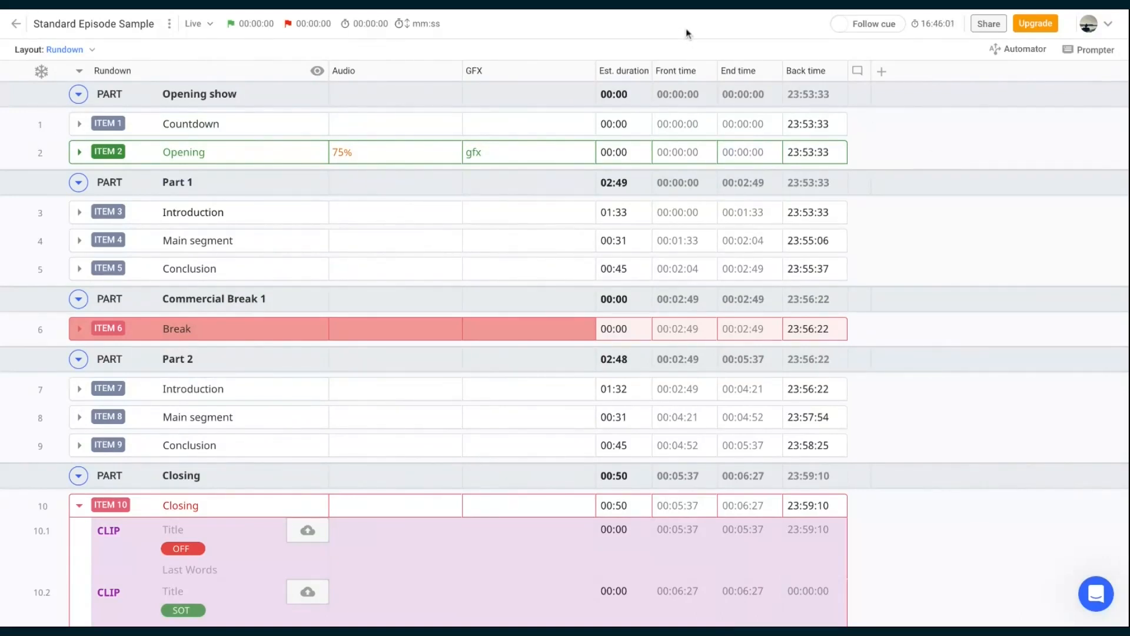
pyautogui.click(91, 50)
pyautogui.click(88, 92)
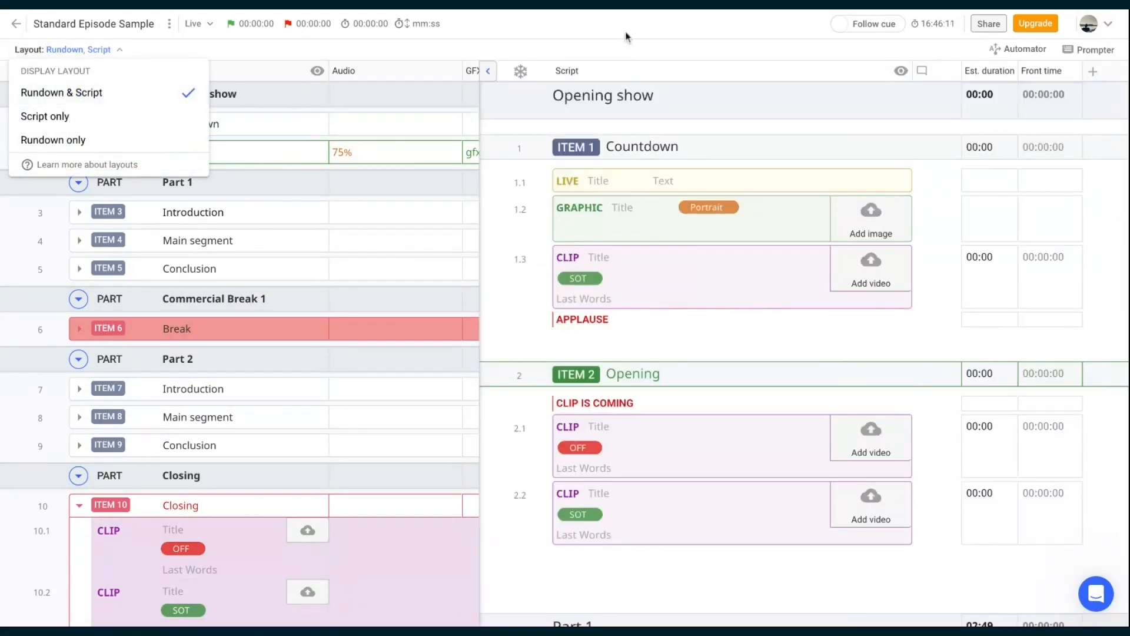
pyautogui.click(632, 76)
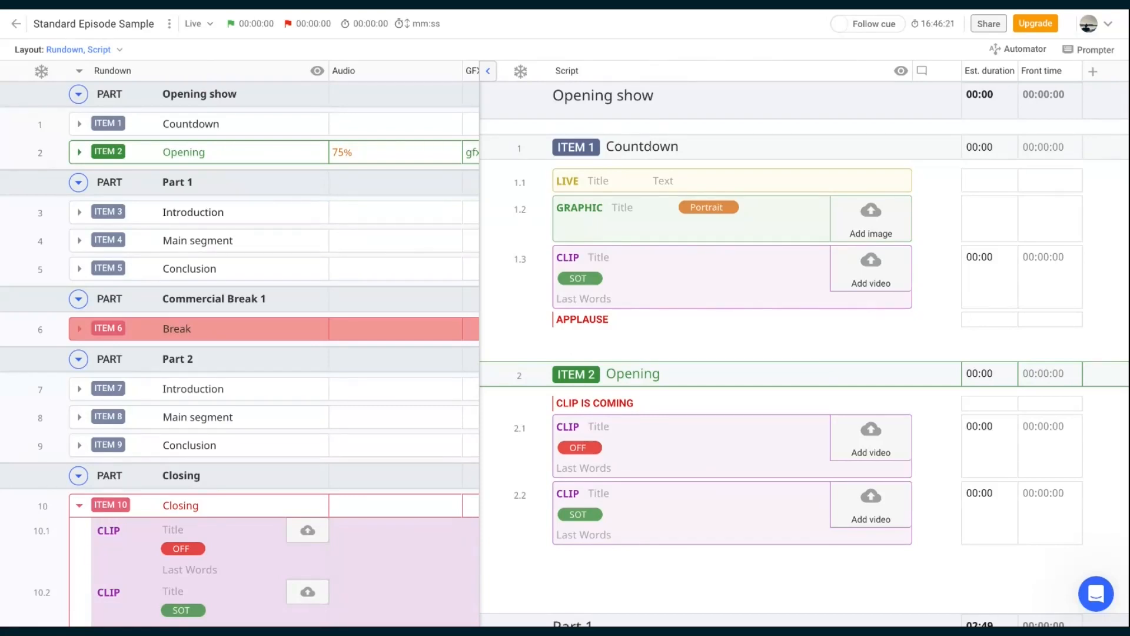
# Step: Browse the help collections to Block template examples, examine the (Daily) Talk show article, and close the help
pyautogui.click(1095, 597)
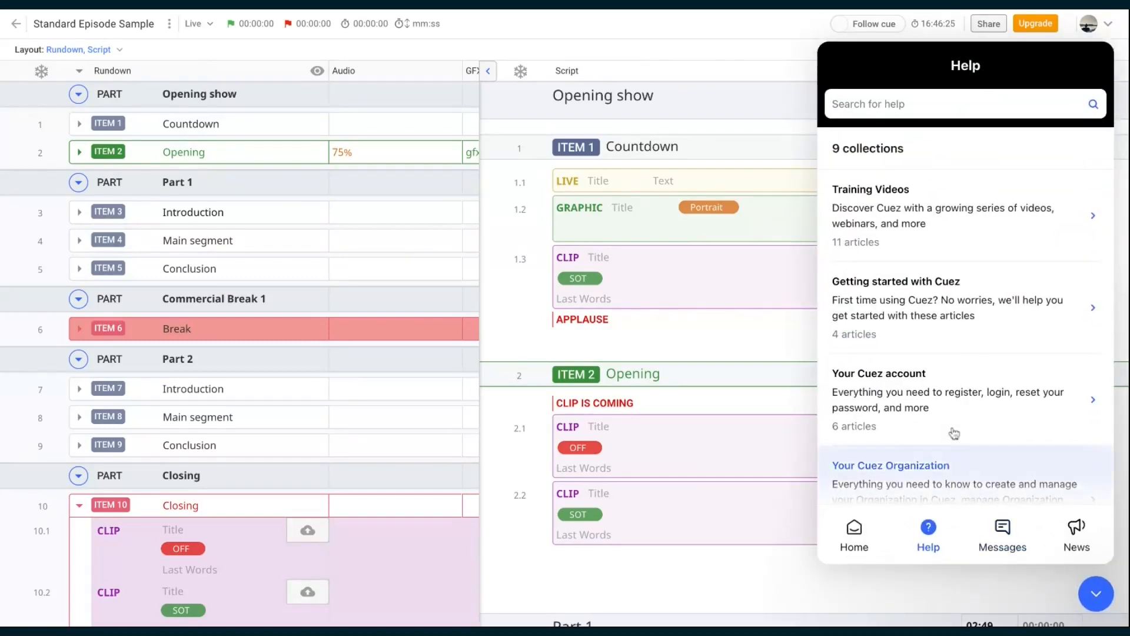
pyautogui.scroll(-1, 953, 430)
pyautogui.scroll(-5, 952, 422)
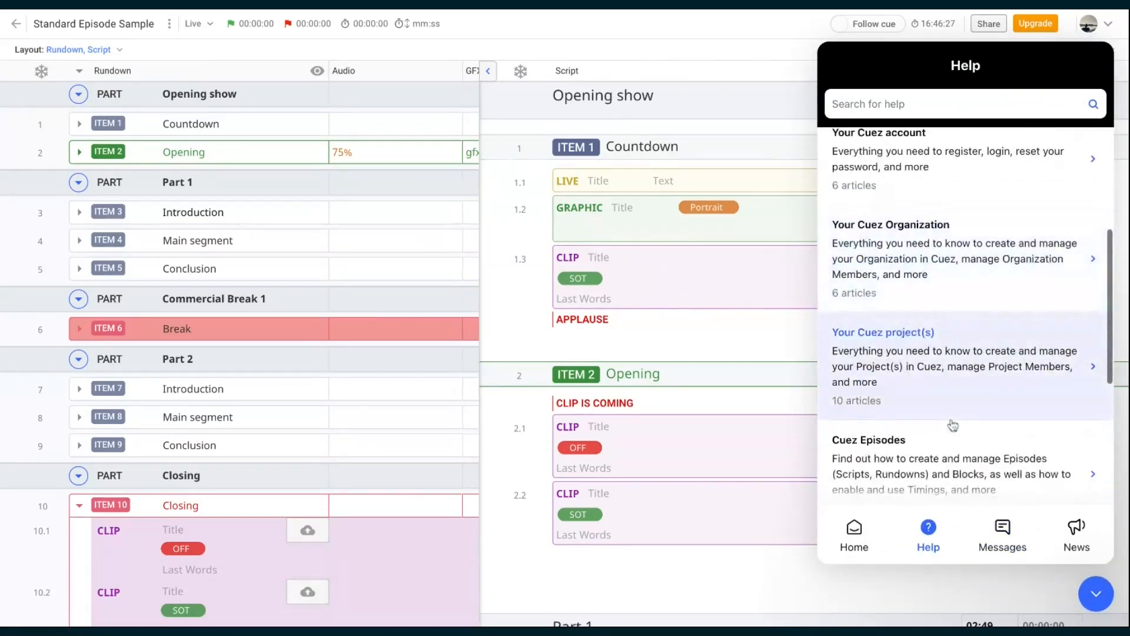
pyautogui.scroll(-6, 913, 407)
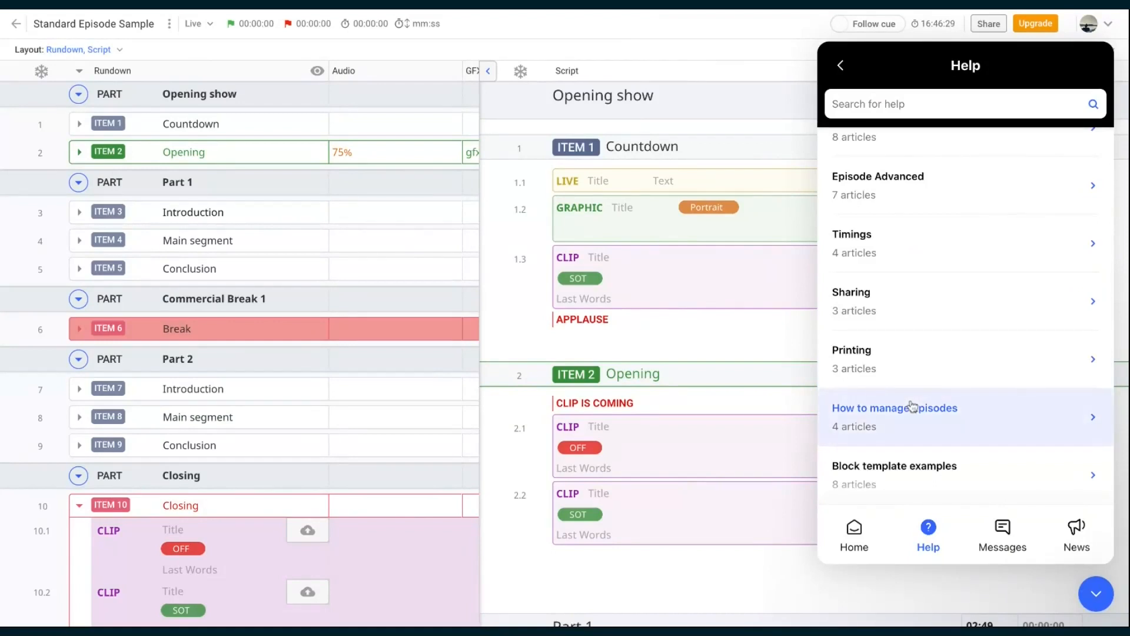
pyautogui.click(920, 469)
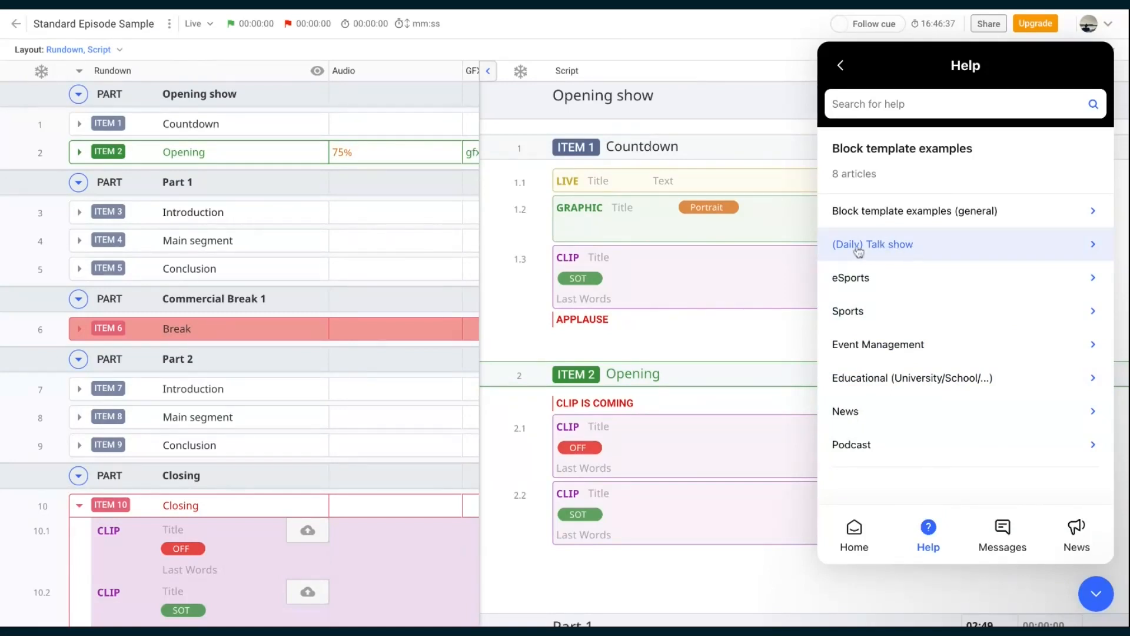
pyautogui.click(893, 277)
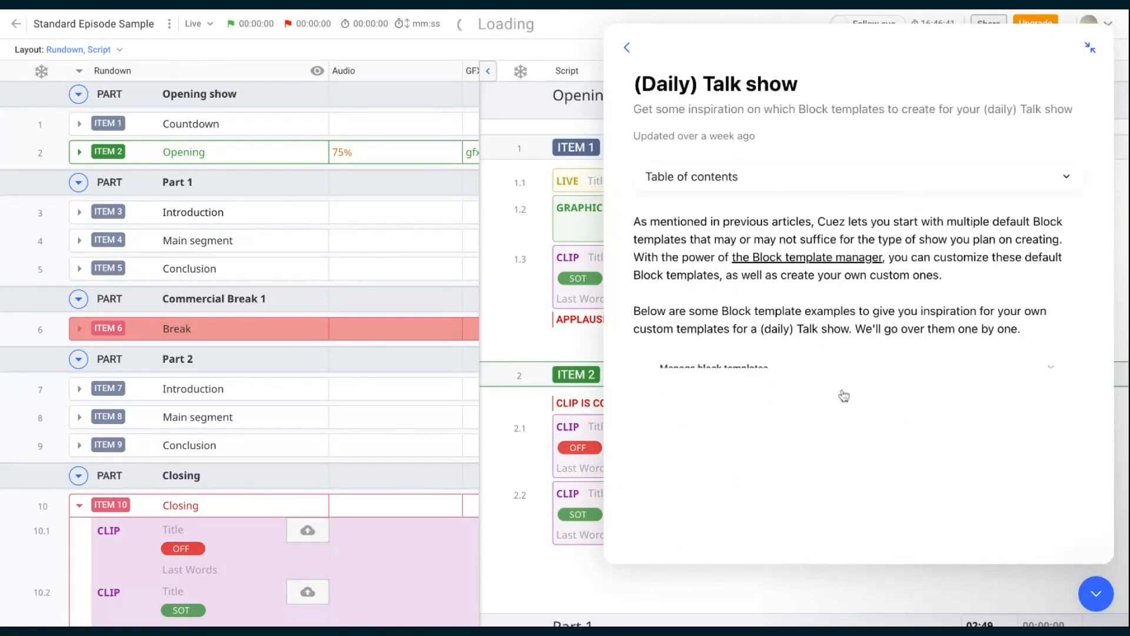
pyautogui.scroll(-3, 844, 395)
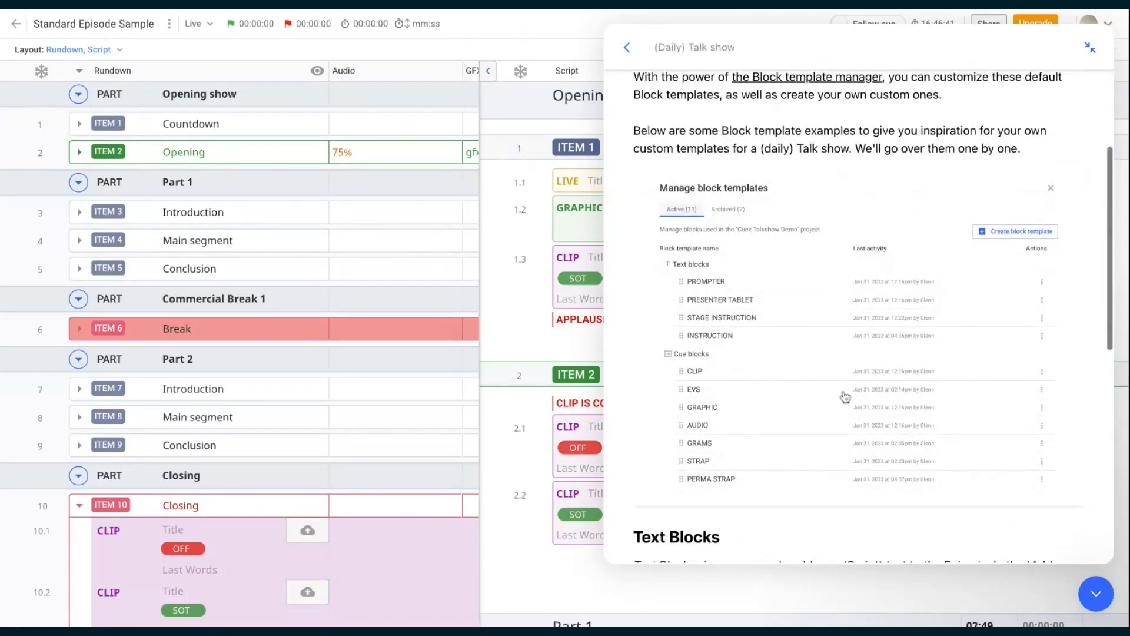
pyautogui.scroll(-5, 845, 398)
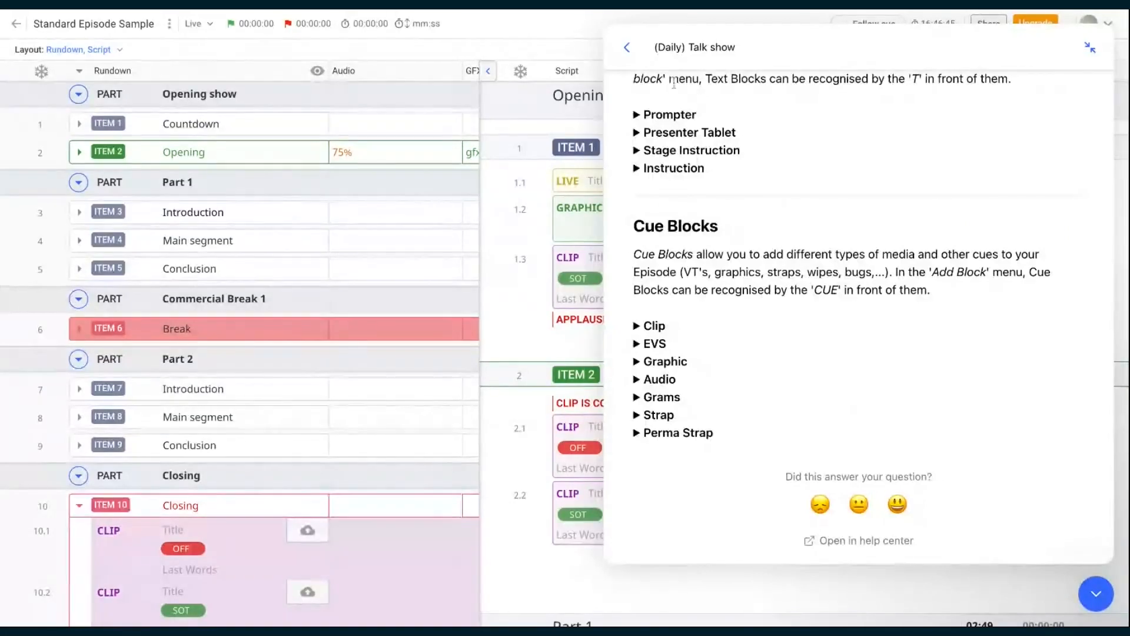
pyautogui.click(628, 47)
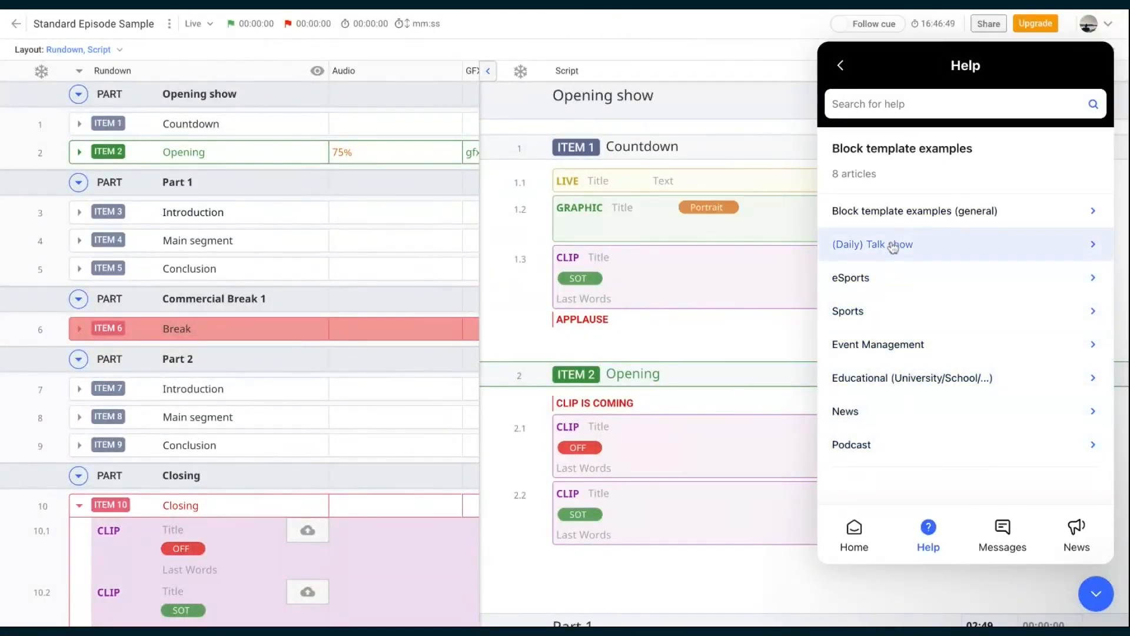
pyautogui.click(1095, 595)
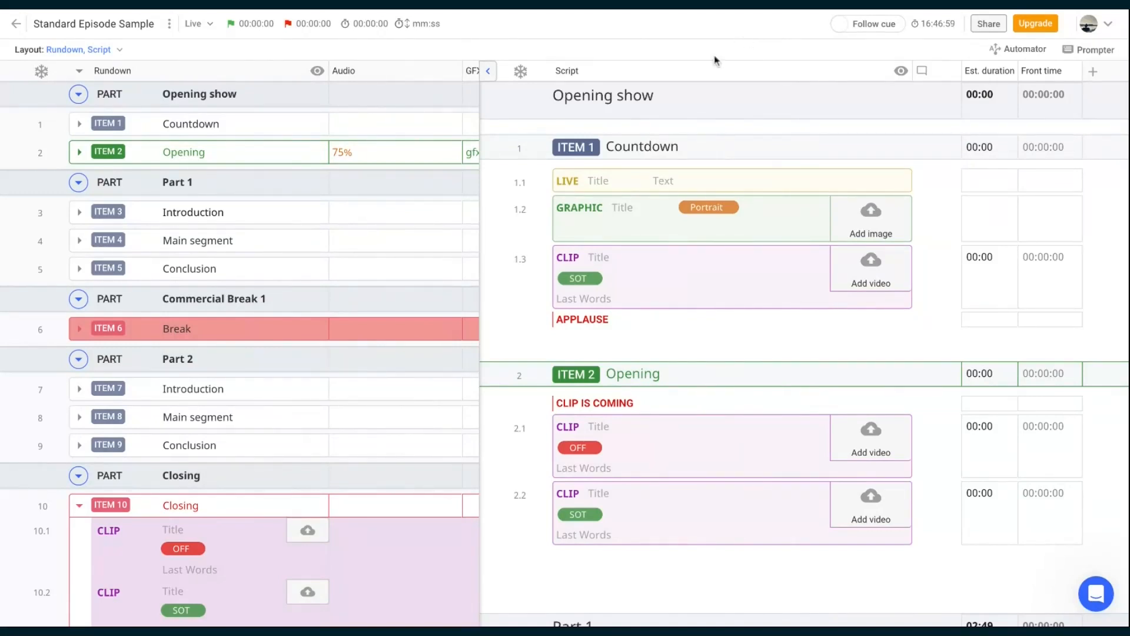
# Step: Examine the script view's column choices and the available display layouts without changing either
pyautogui.click(1092, 72)
pyautogui.click(979, 135)
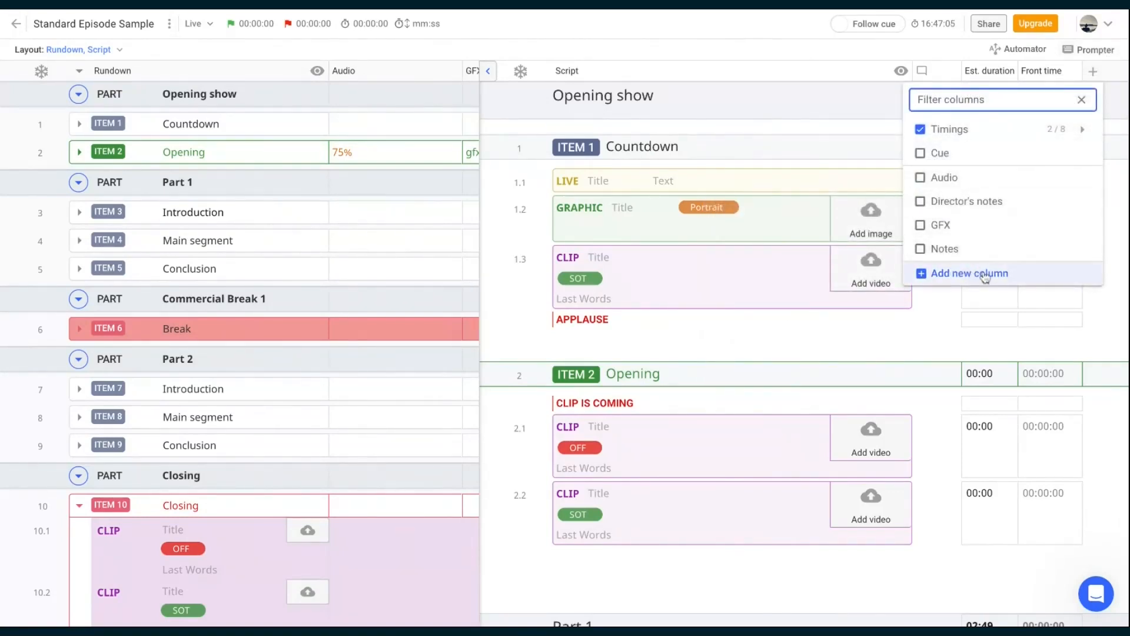
pyautogui.click(694, 48)
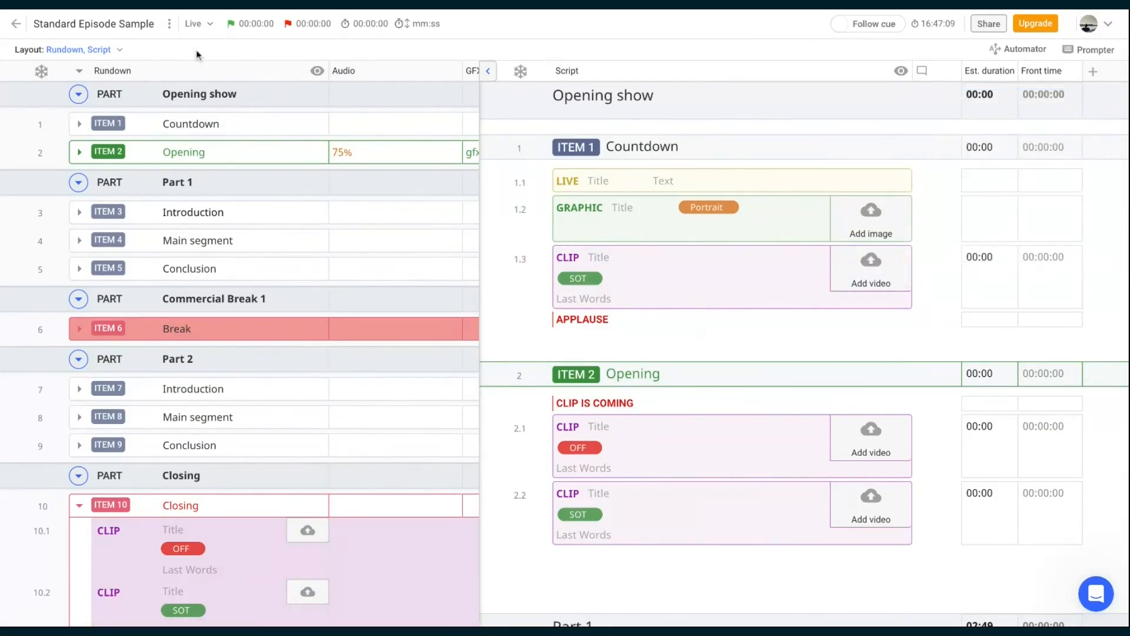
pyautogui.click(119, 51)
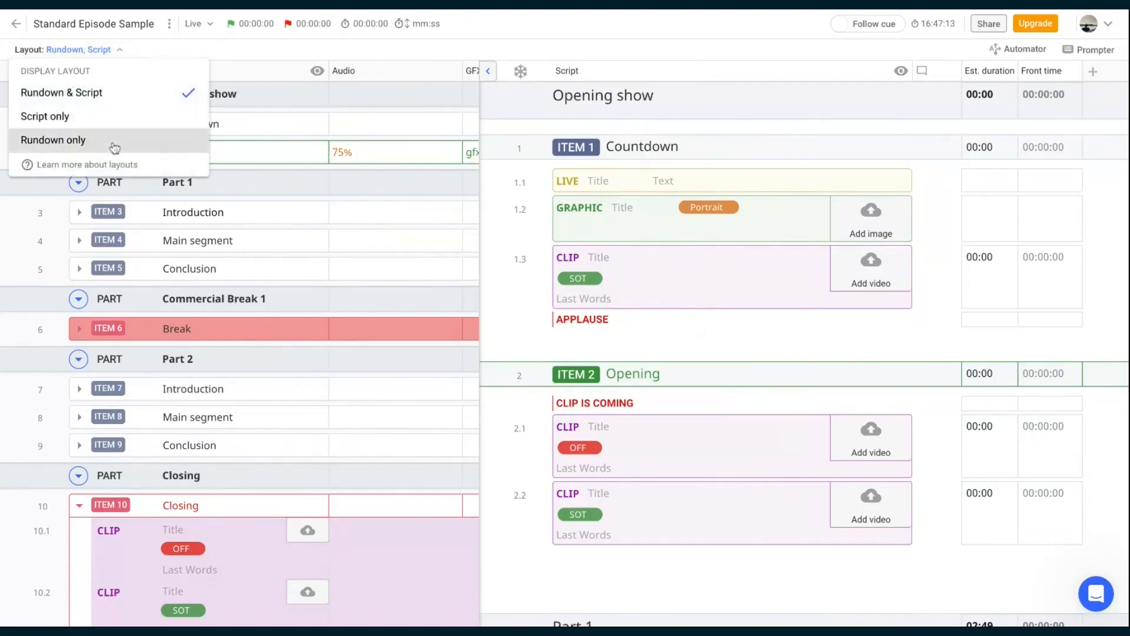
pyautogui.click(596, 32)
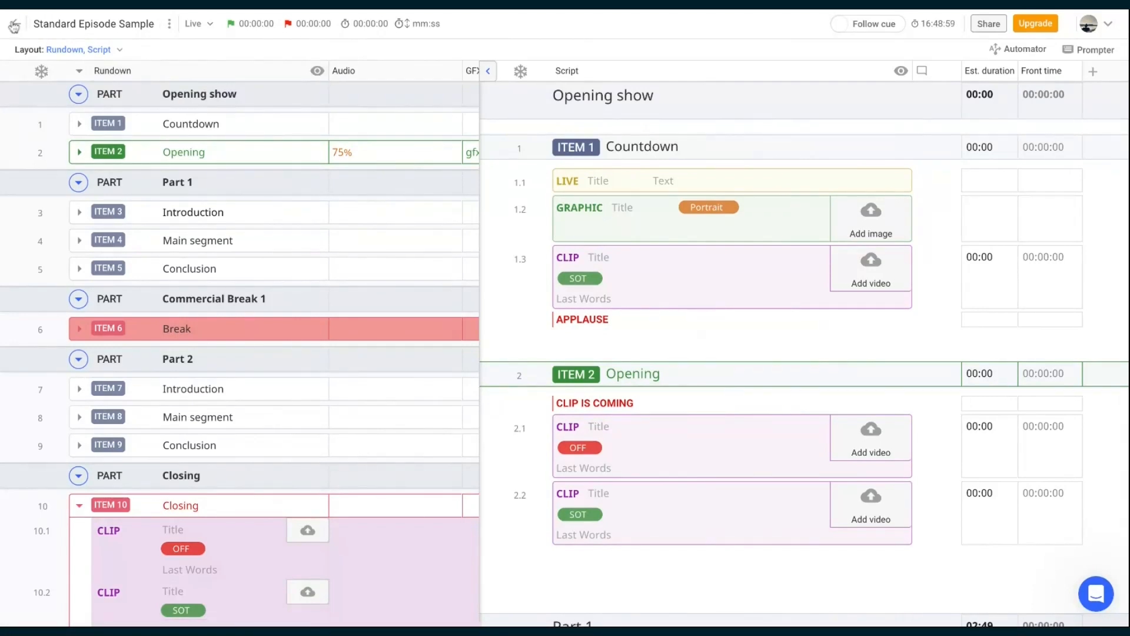
# Step: Return to the project's episode list and examine the actions available for the Standard Episode Sample
pyautogui.click(13, 26)
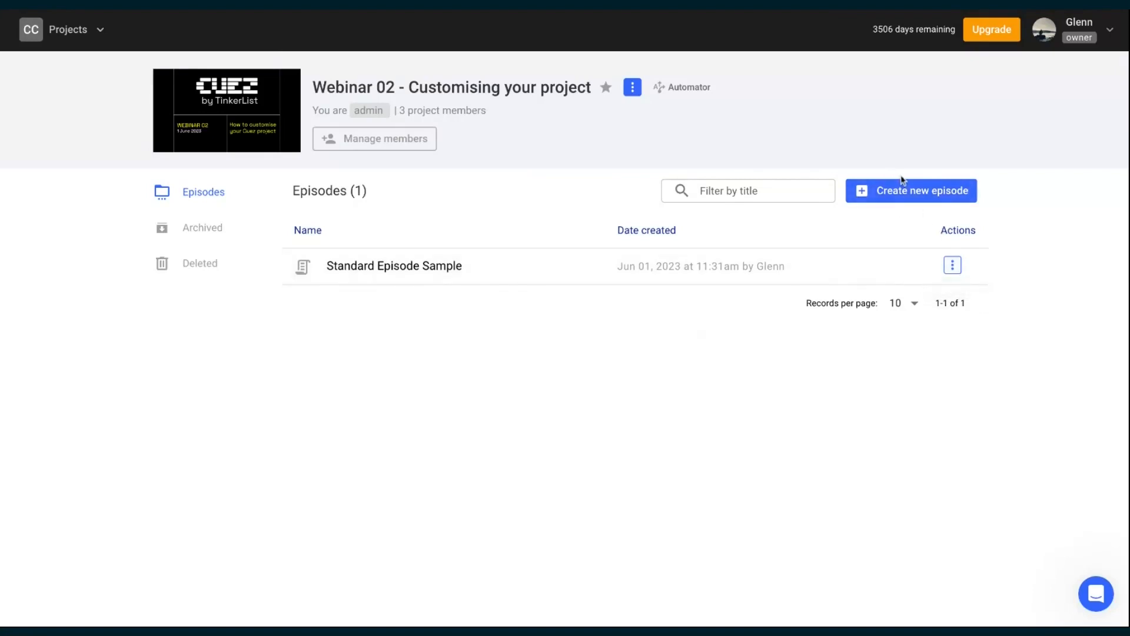
pyautogui.click(952, 266)
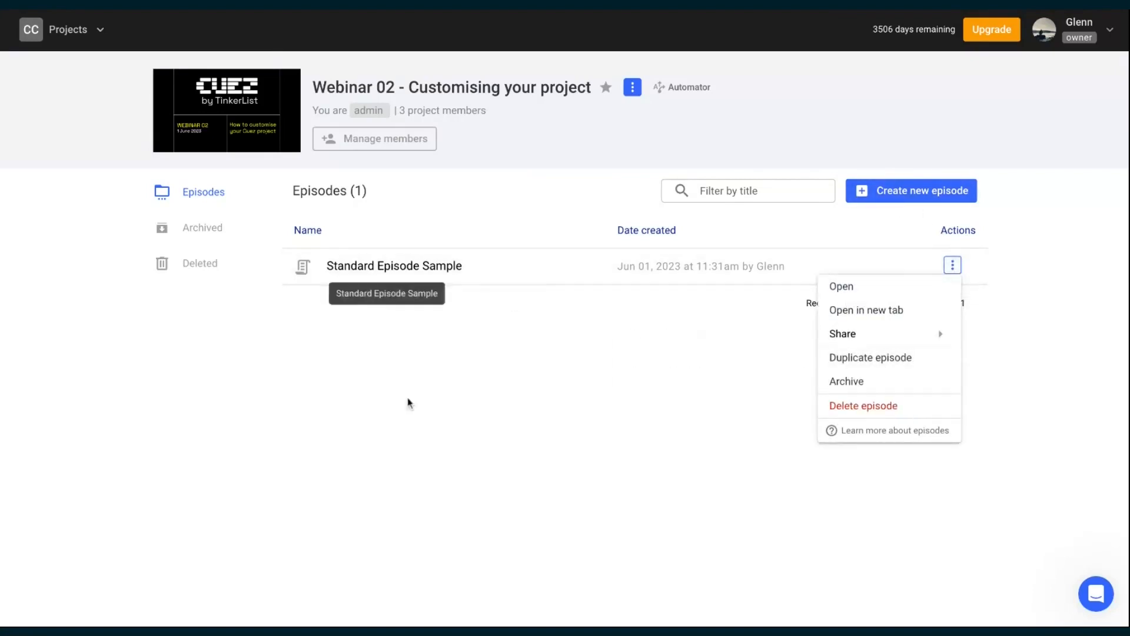
pyautogui.click(511, 437)
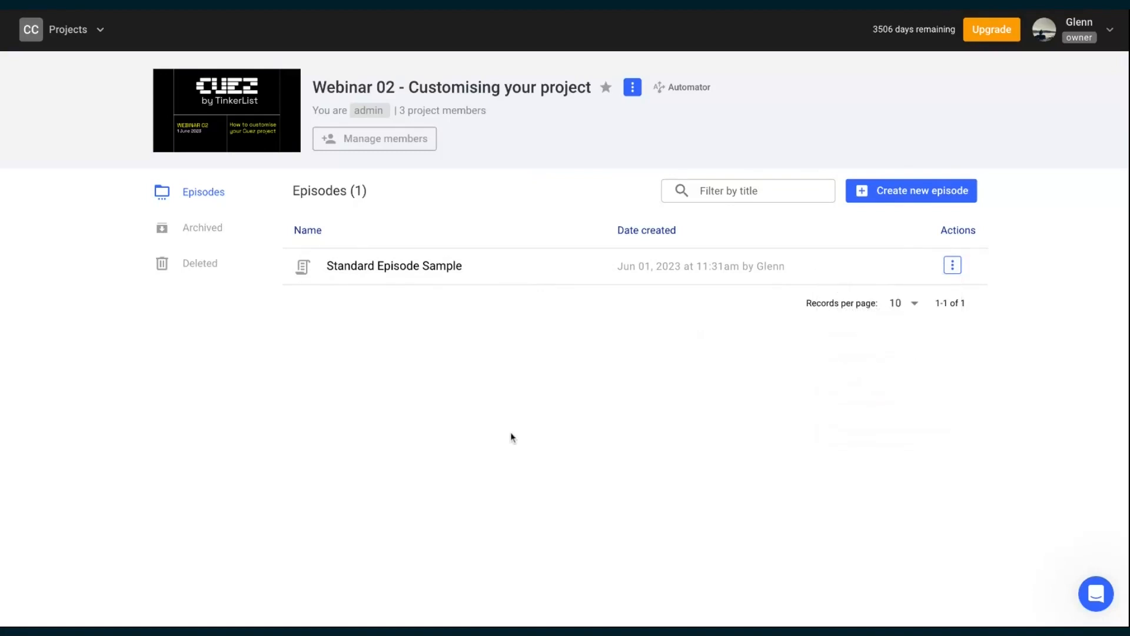